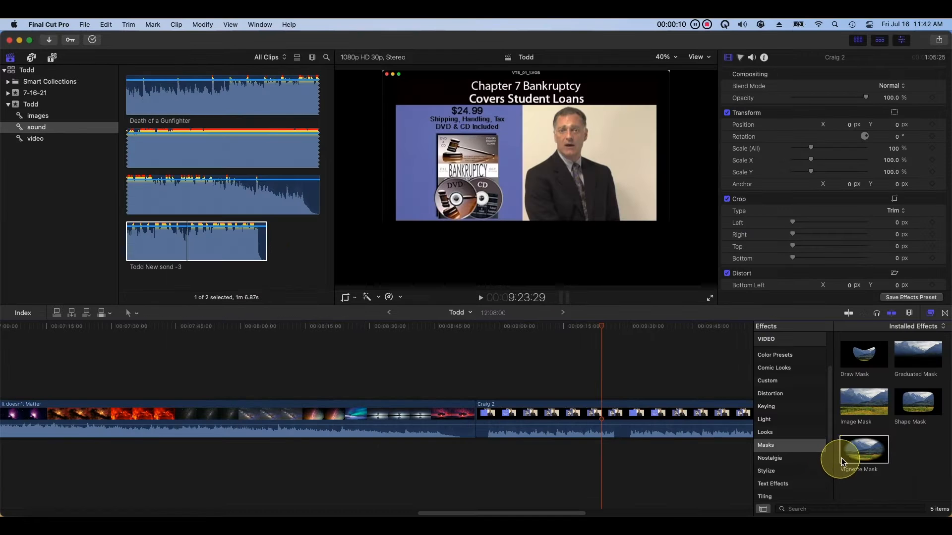
Apply the Vignette Mask effect to the Craig 2 clip on the timeline
left_click(859, 452)
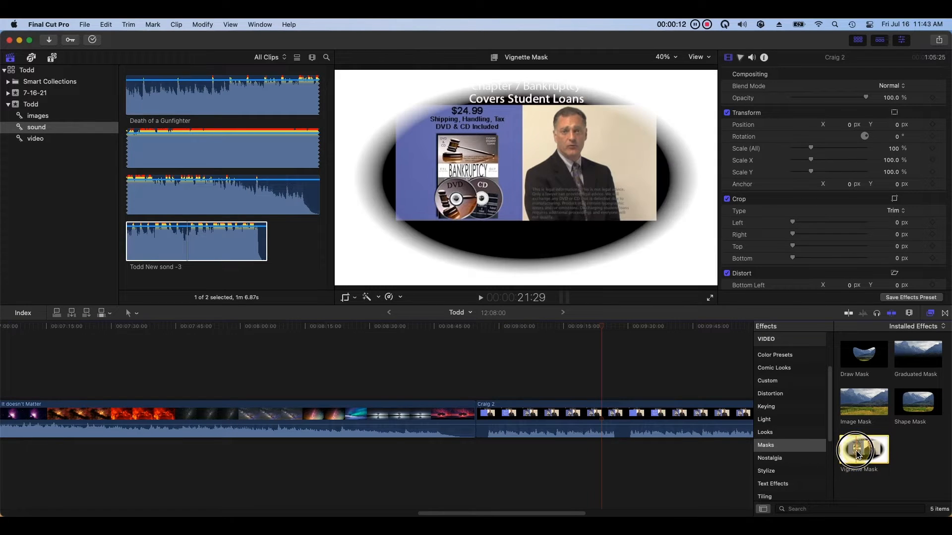
left_click_drag(859, 452, 705, 441)
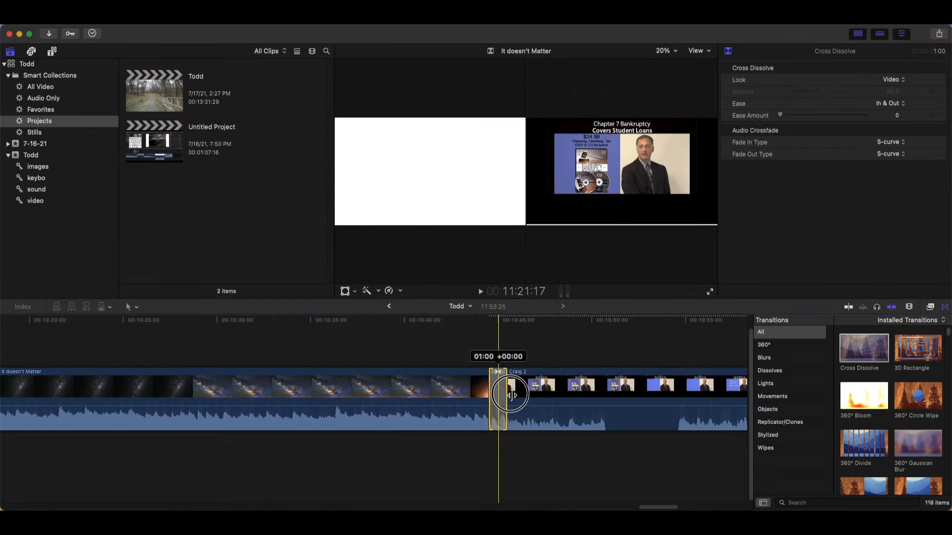
Lengthen the cross dissolve before Craig 2 to 18:15 and extend the one at the end of the DNS - 7 clip
left_click_drag(503, 386, 671, 387)
left_click_drag(652, 506, 717, 504)
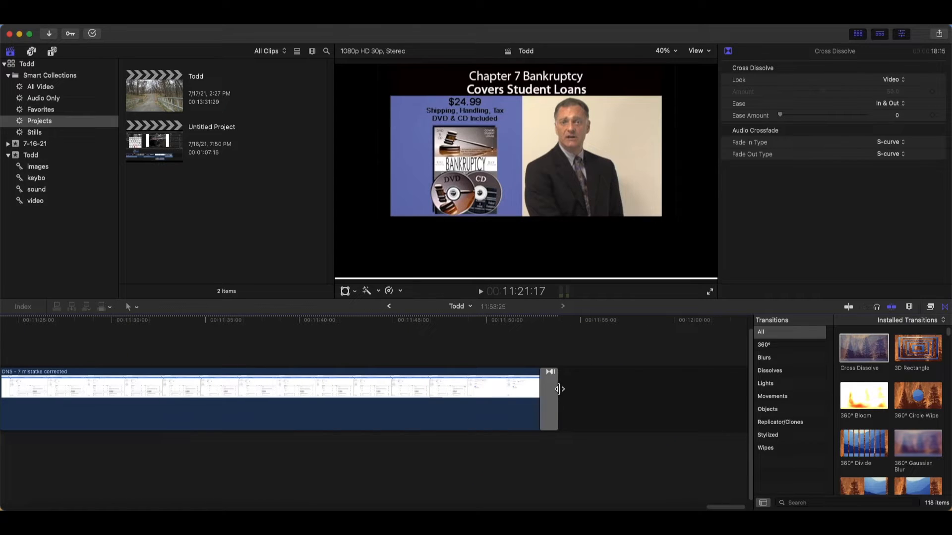
left_click(554, 391)
left_click_drag(542, 397, 297, 436)
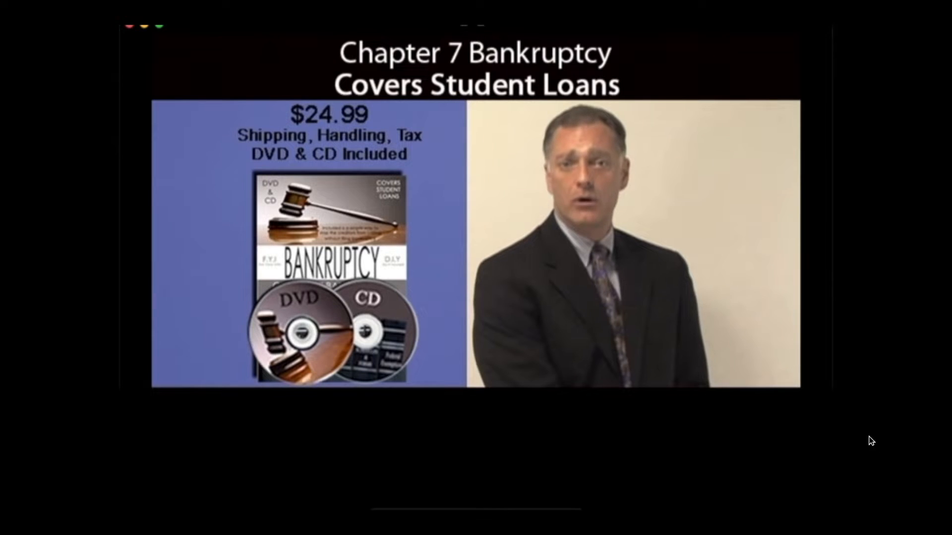
Scale the Rectangle clip above the DNS - 7 footage uniformly to about 77%
left_click(796, 148)
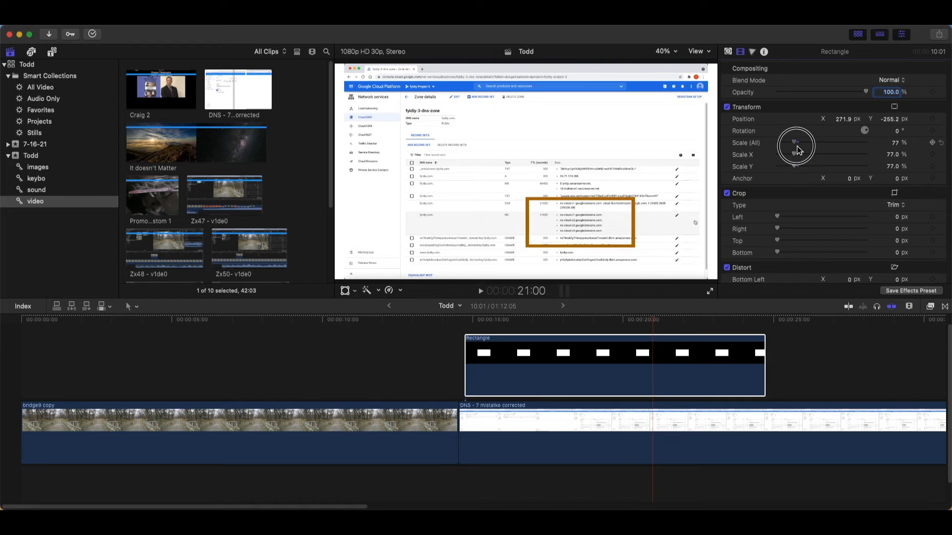
left_click_drag(797, 148, 795, 150)
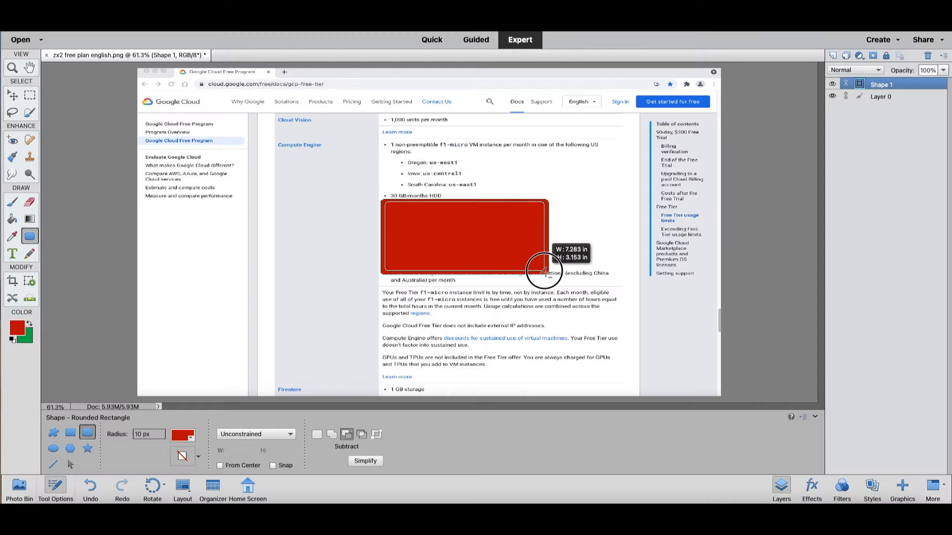
Switch to Photoshop Elements and cut a rounded rectangle about 7.28 by 3.15 in out of the red shape using Subtract
left_click_drag(545, 271, 544, 271)
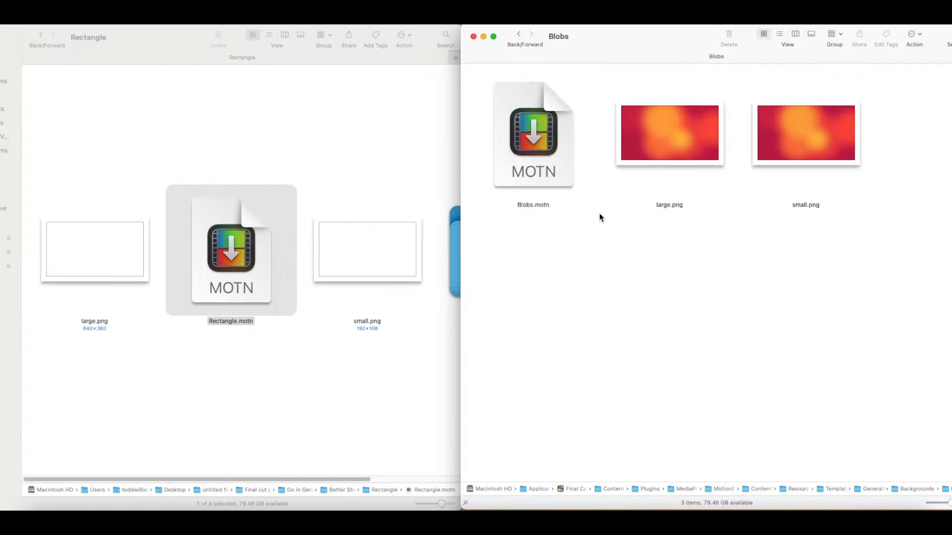
Switch to Final Cut Pro and open its preferences
left_click(568, 159)
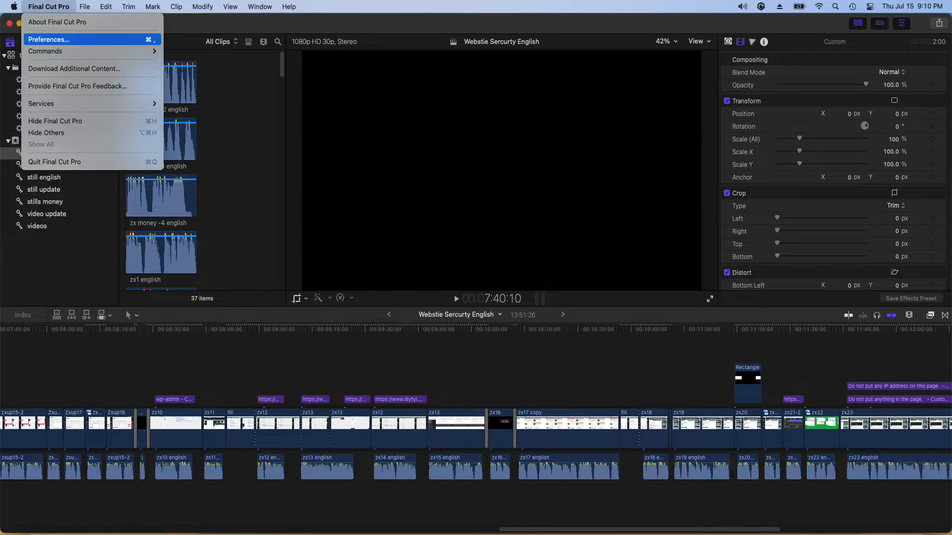
left_click(49, 39)
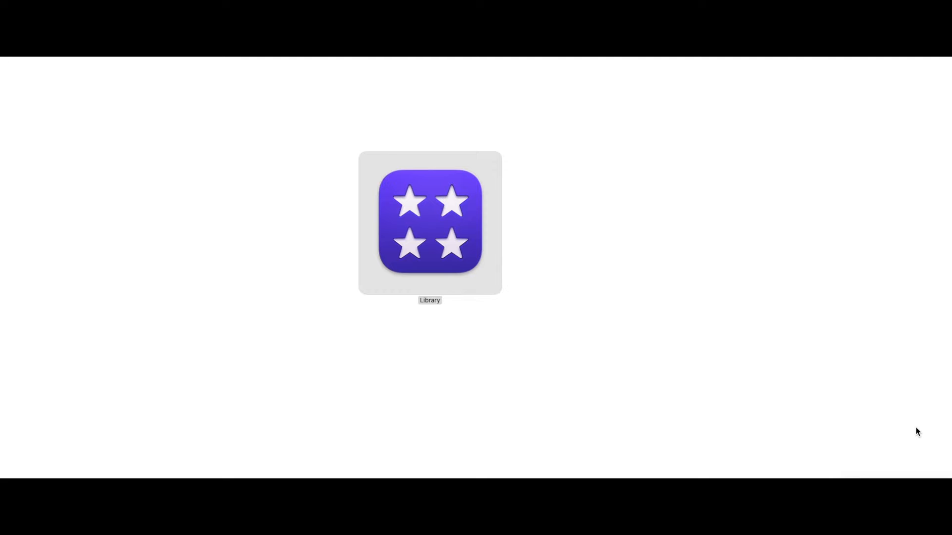
Show the package contents of the Library file and examine the files in the English event's Original Media folder
right_click(475, 255)
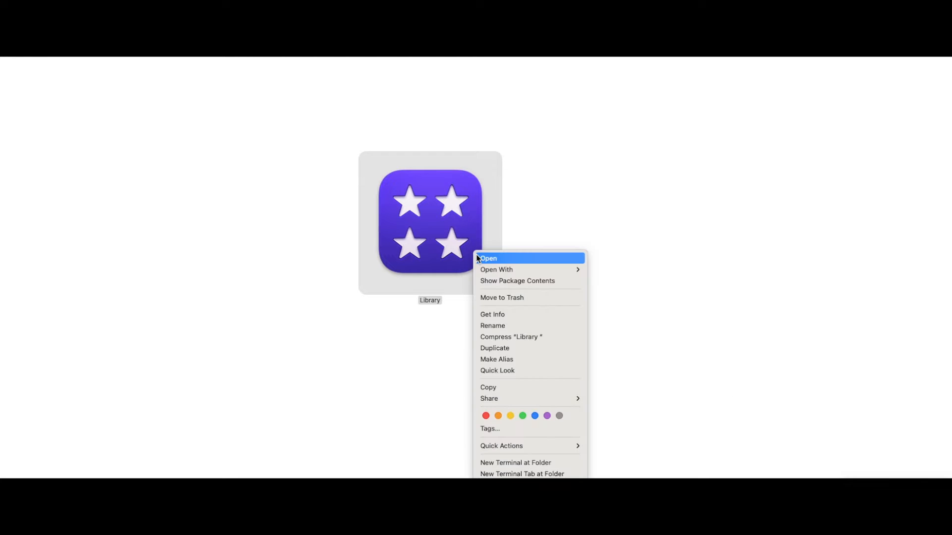
left_click(522, 284)
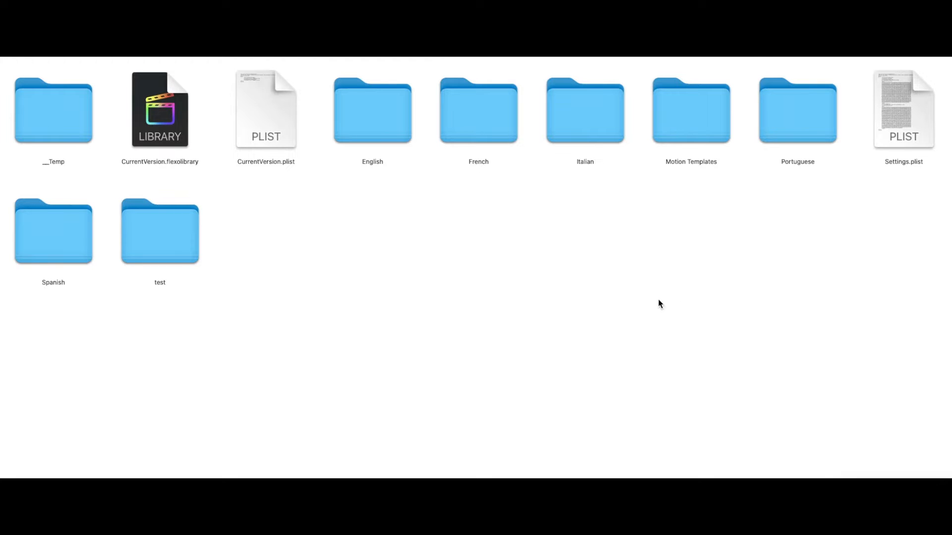
left_click(394, 131)
double_click(395, 131)
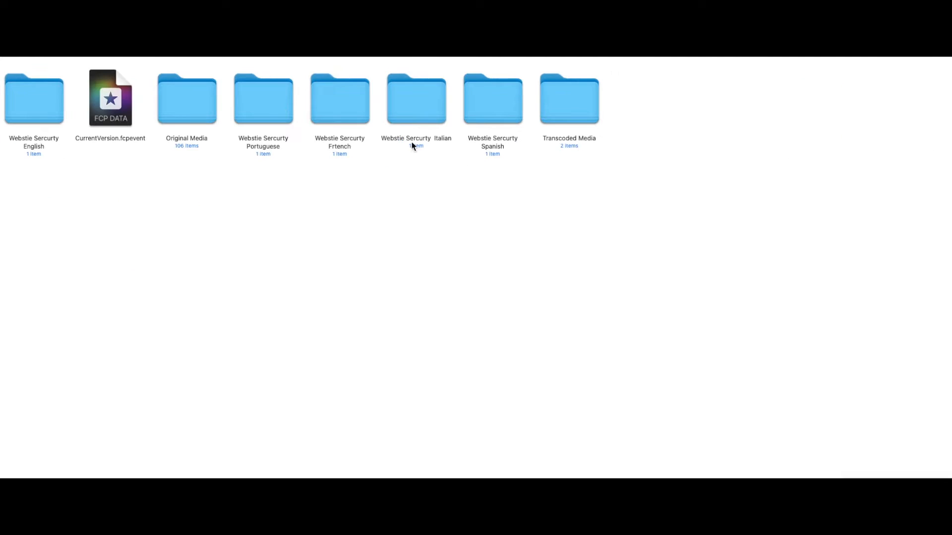
left_click(213, 114)
key("super+Down")
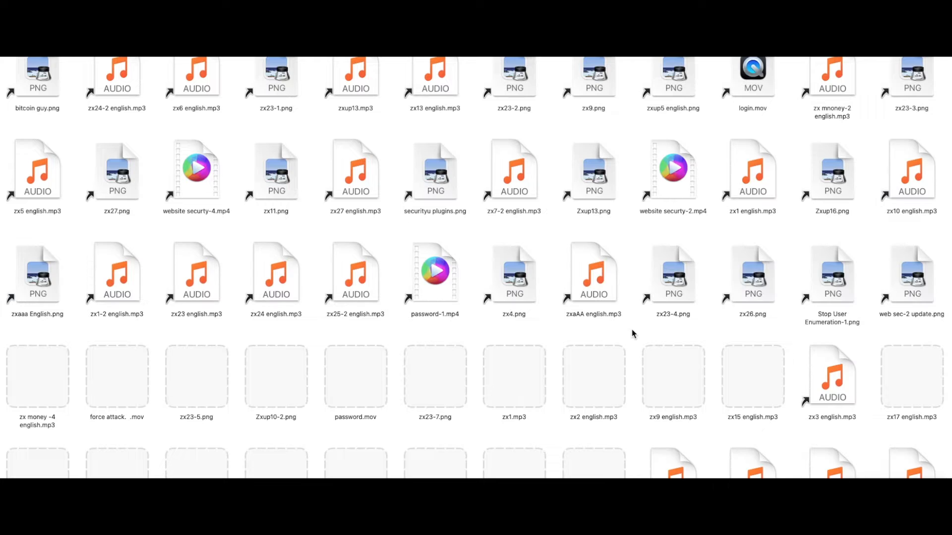
scroll(631, 334, "up", 2)
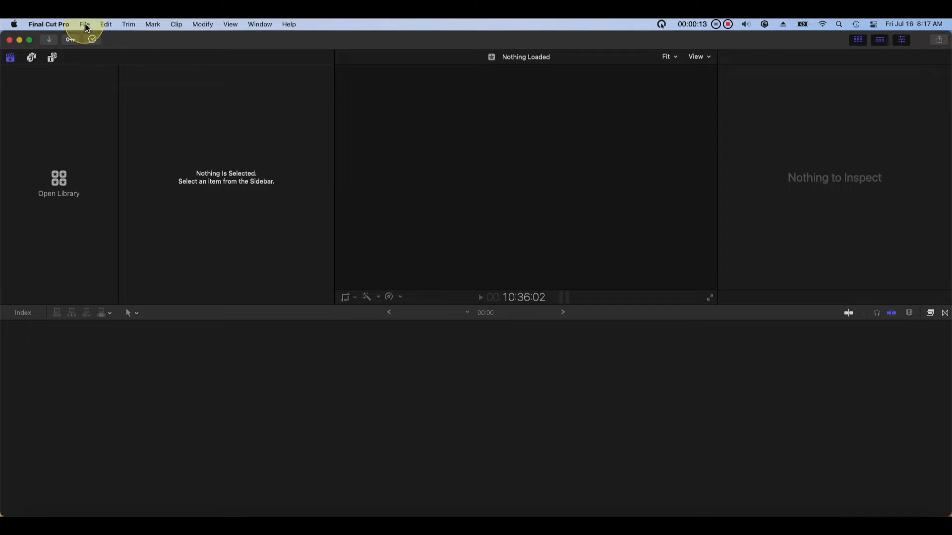
Start a new Final Cut Pro library in Downloads and name it with the owner's first name
left_click(85, 24)
mouse_move(89, 38)
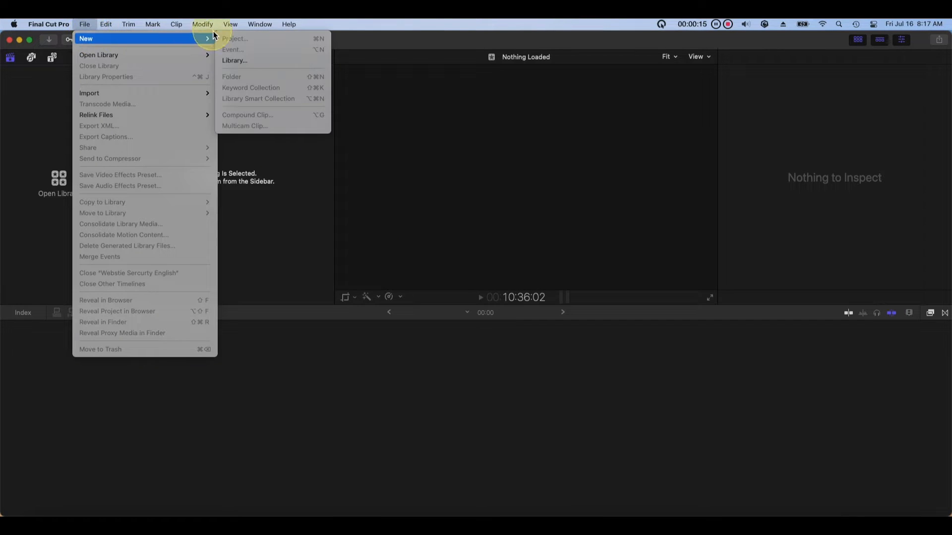
left_click(254, 61)
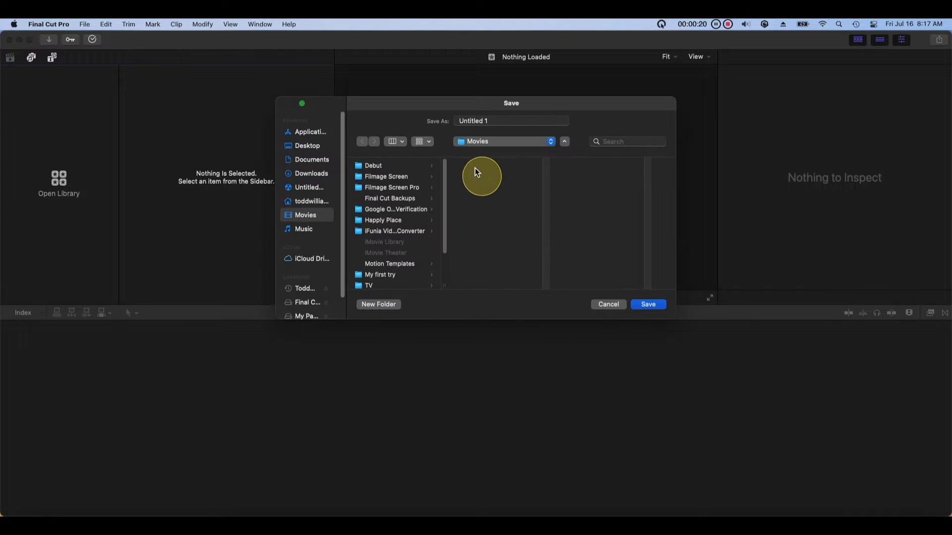
left_click(328, 171)
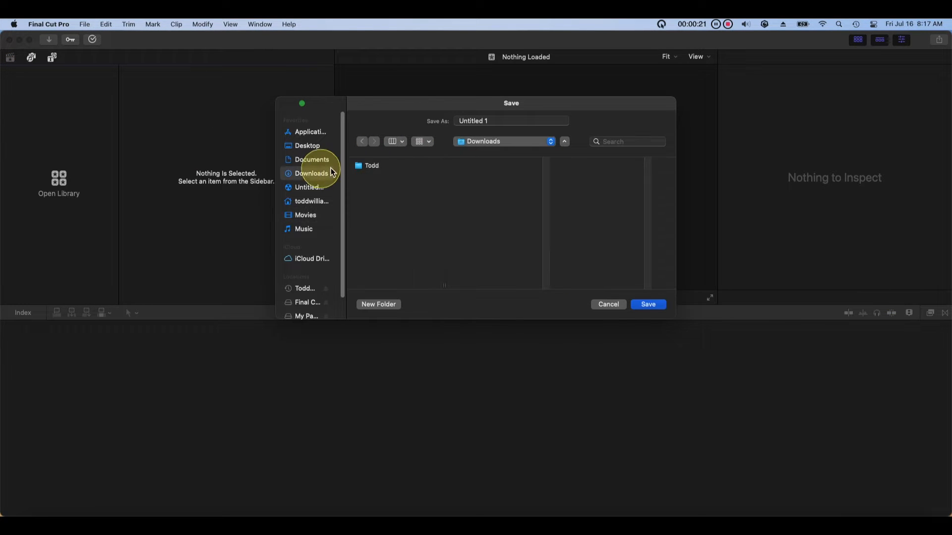
double_click(486, 124)
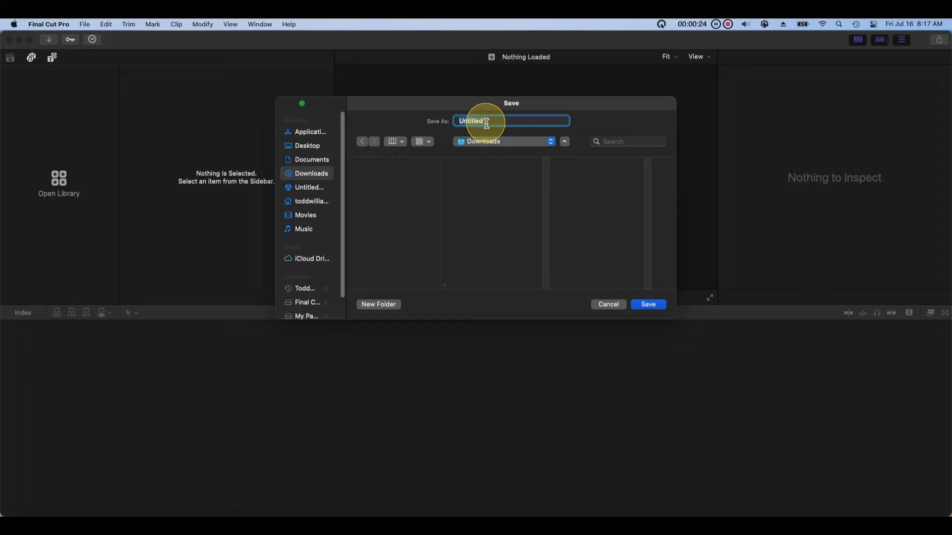
type("Todd")
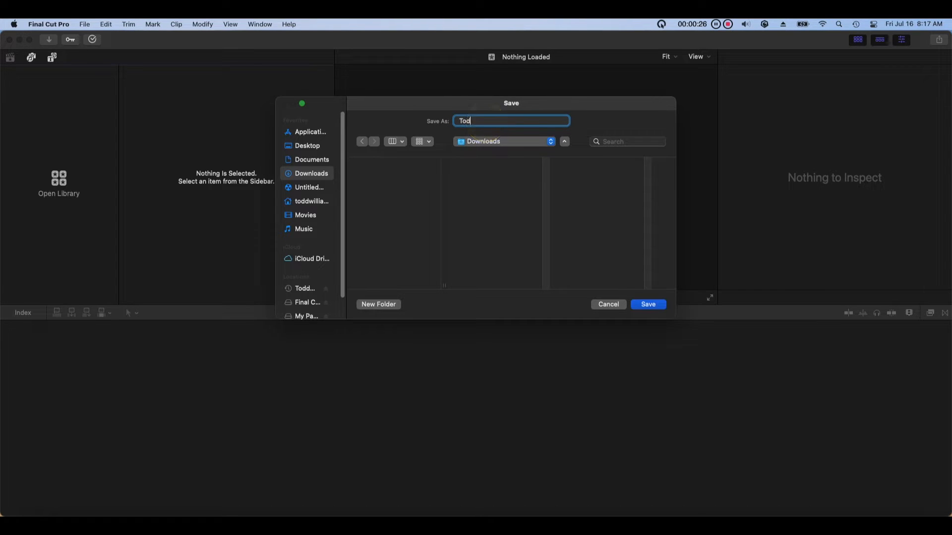
Create a folder inside Downloads named with the owner's first name and save the new library in it
left_click(382, 304)
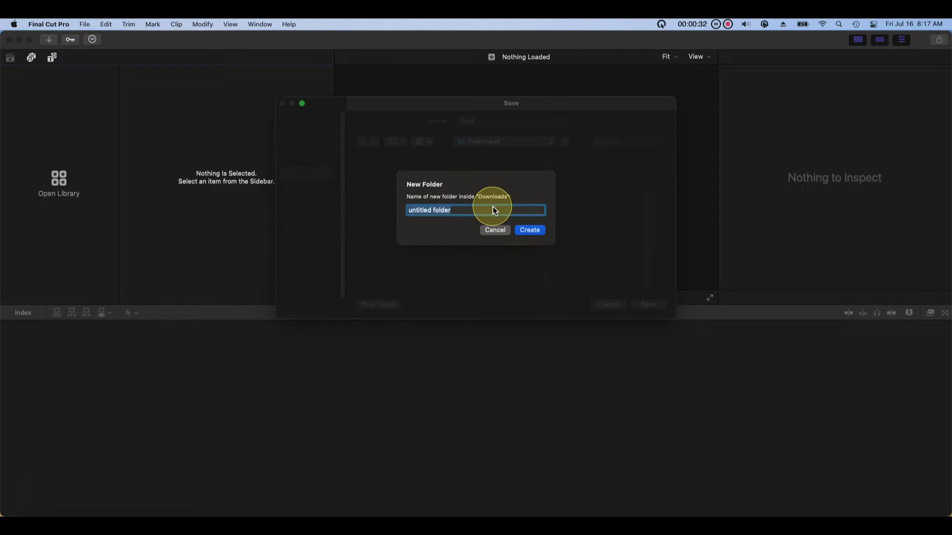
type("Todd")
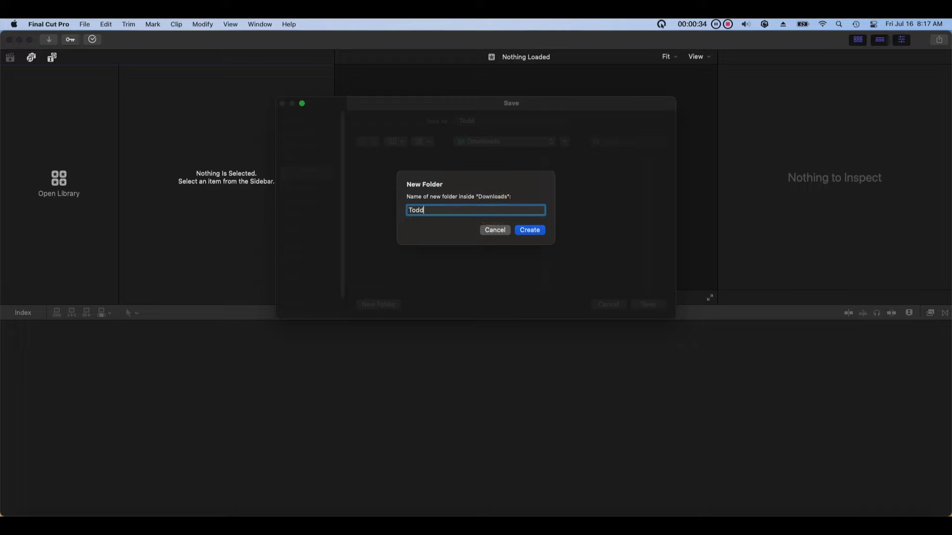
left_click(525, 230)
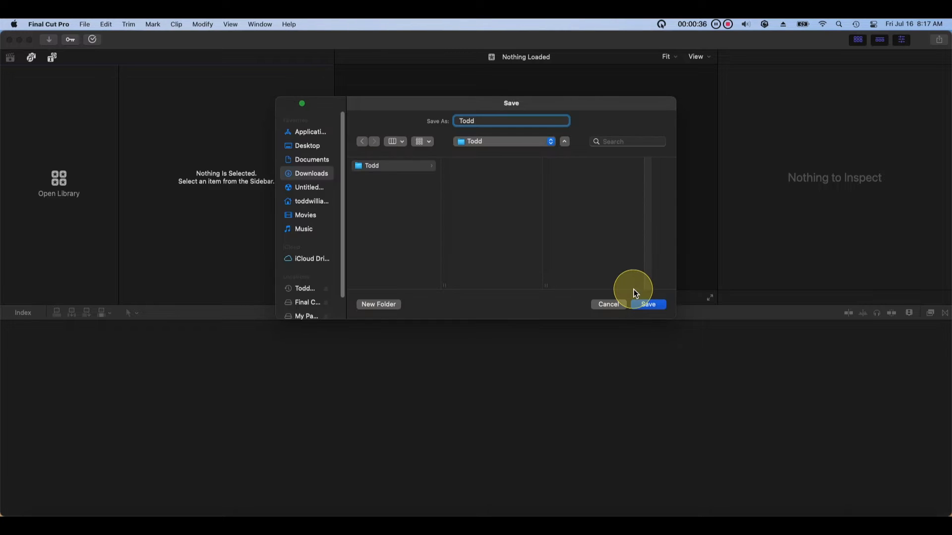
left_click(661, 307)
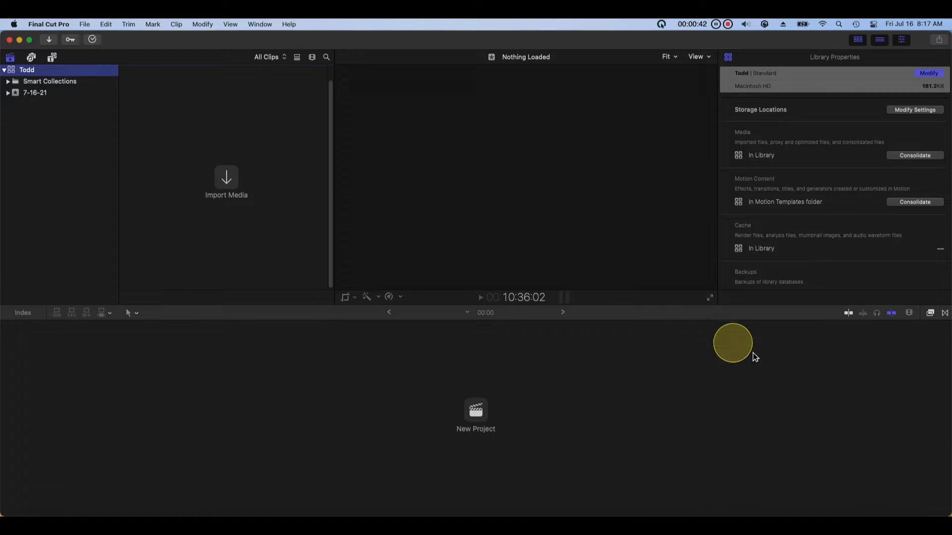
Set the new library's cache storage location to the FCP folder on the Final Cut drive
left_click(932, 113)
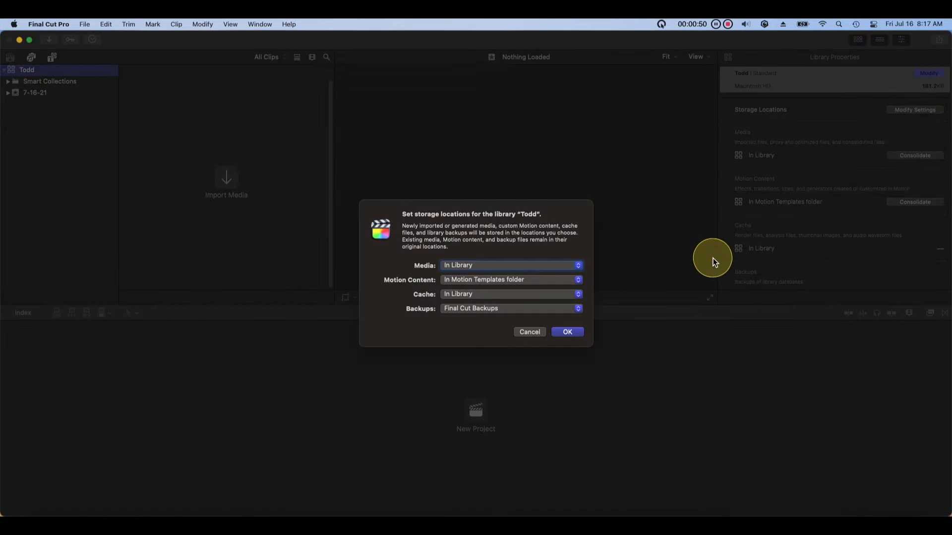
left_click(578, 296)
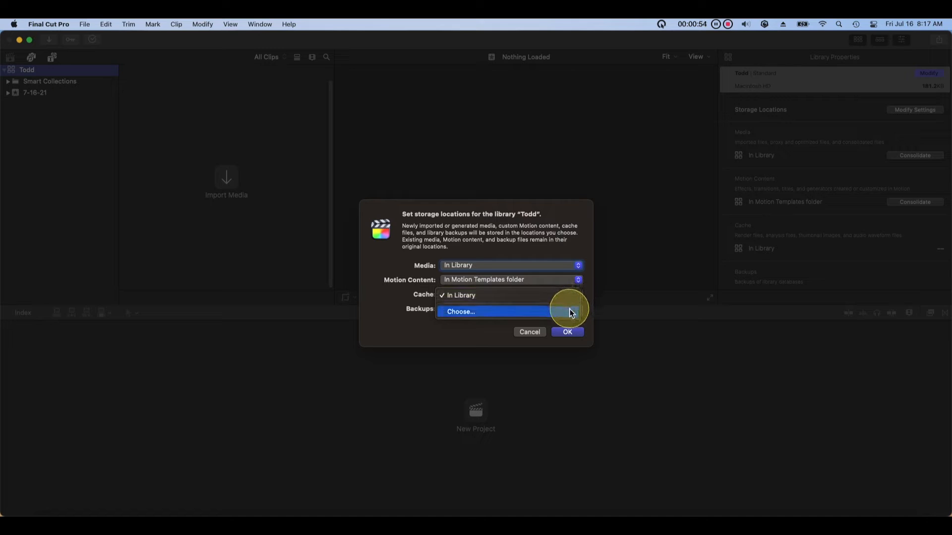
left_click(570, 311)
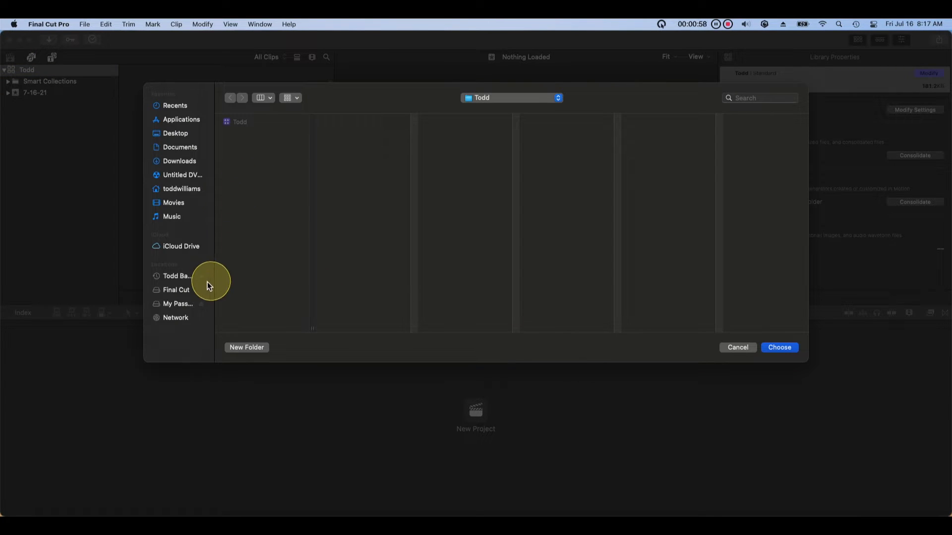
left_click(195, 292)
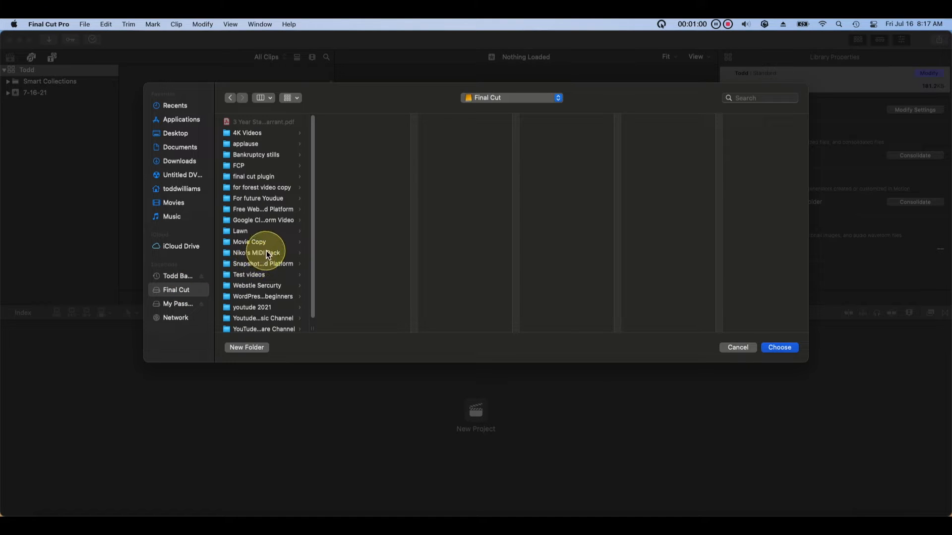
left_click(255, 165)
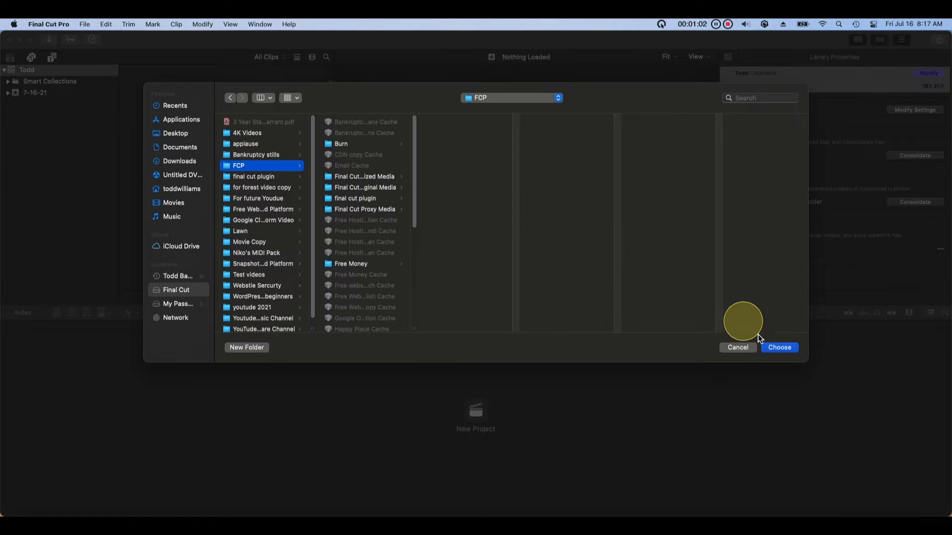
left_click(781, 349)
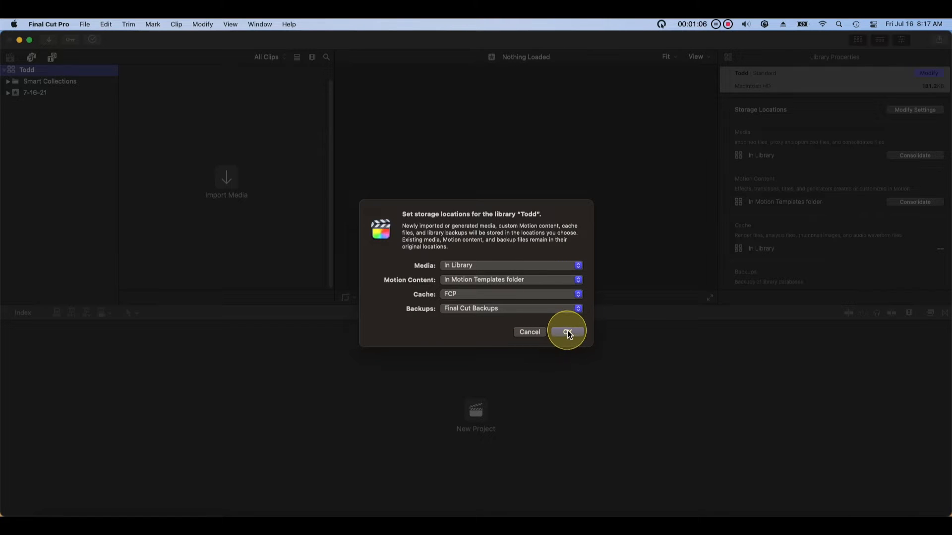
left_click(567, 332)
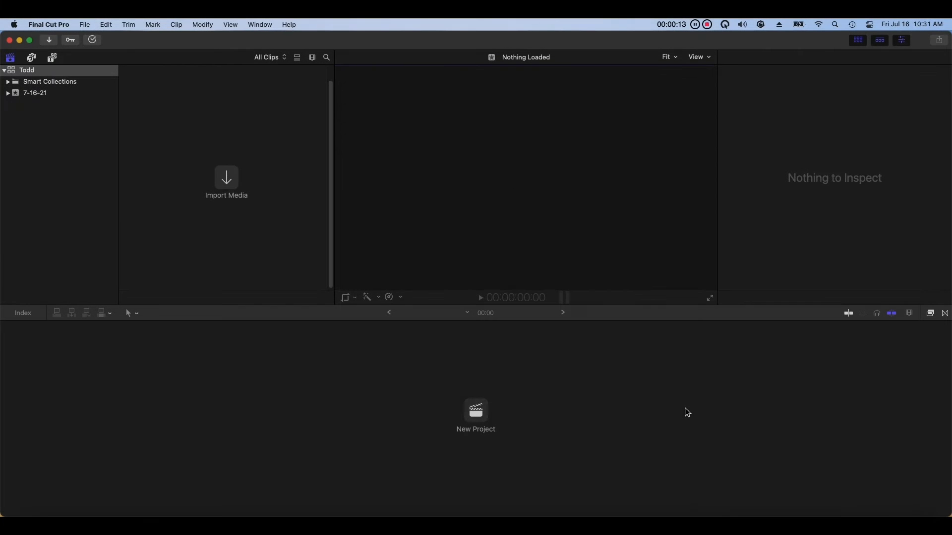
Create a new event in the library, named with the owner's first name, without creating a project
left_click(92, 25)
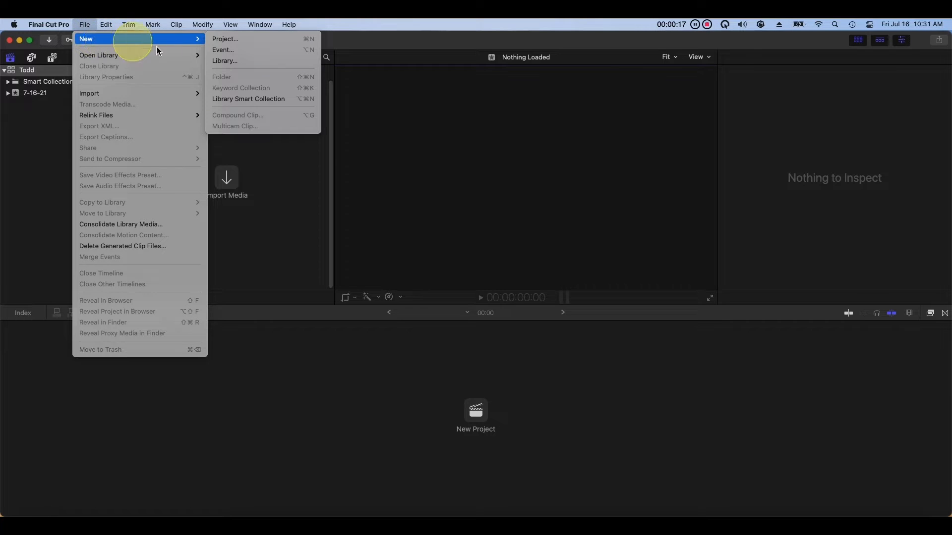
mouse_move(180, 37)
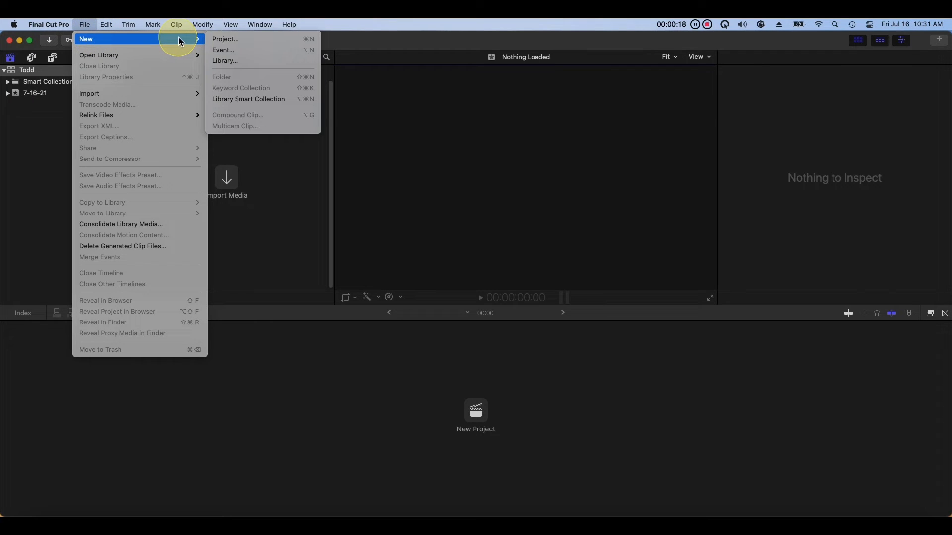
left_click(239, 52)
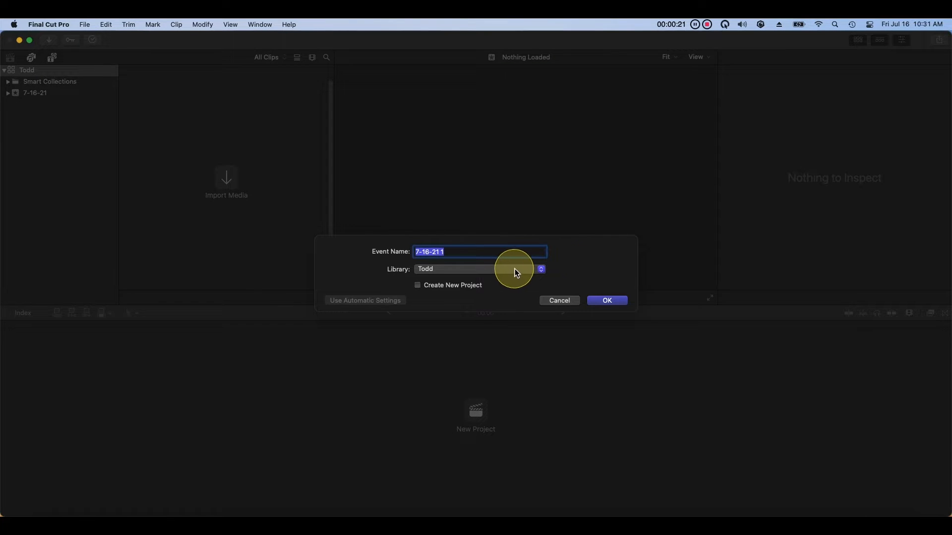
type("Todd")
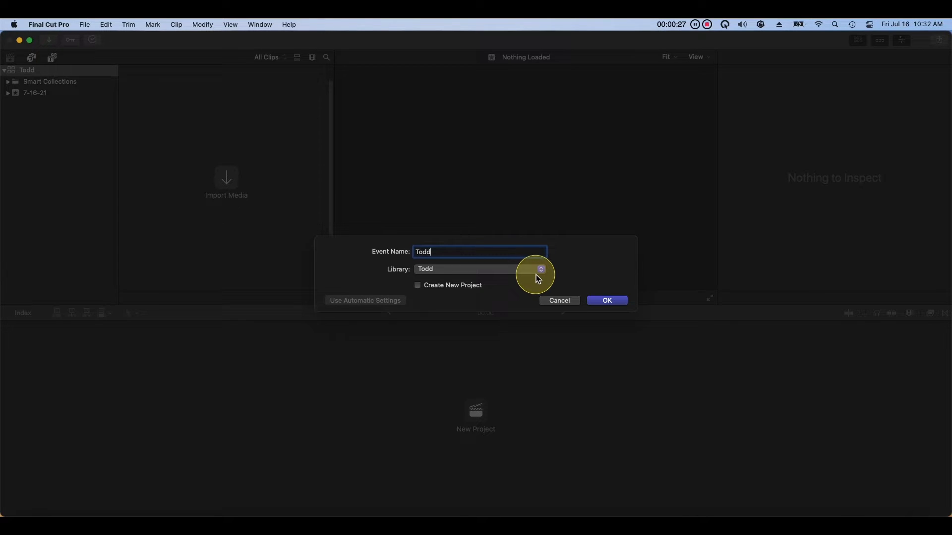
left_click(609, 301)
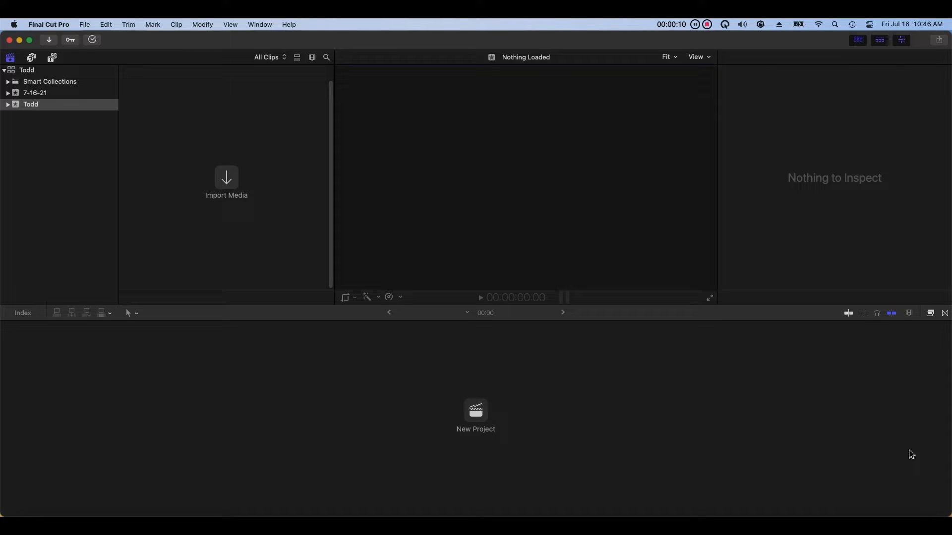
Import the images, sound and video folders from the owner's folder in Downloads into the existing event
left_click(87, 25)
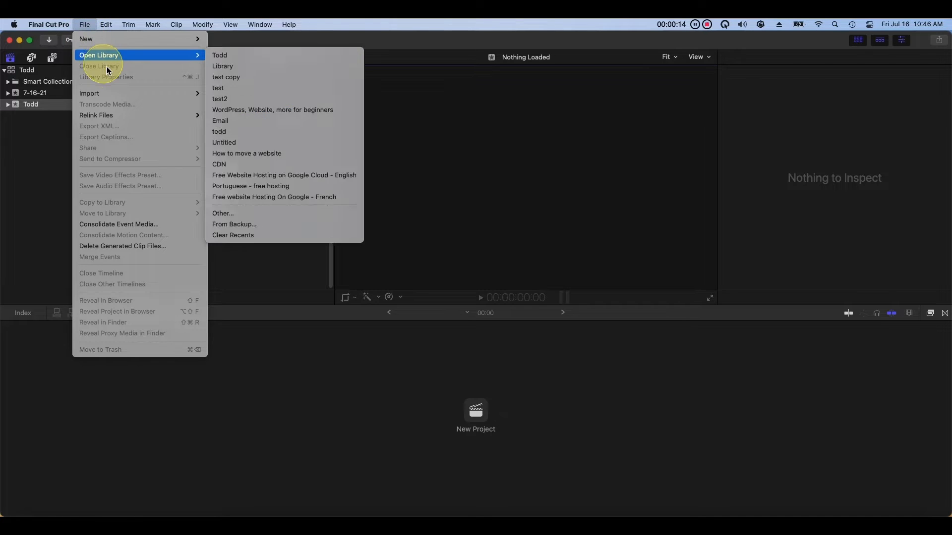
mouse_move(132, 93)
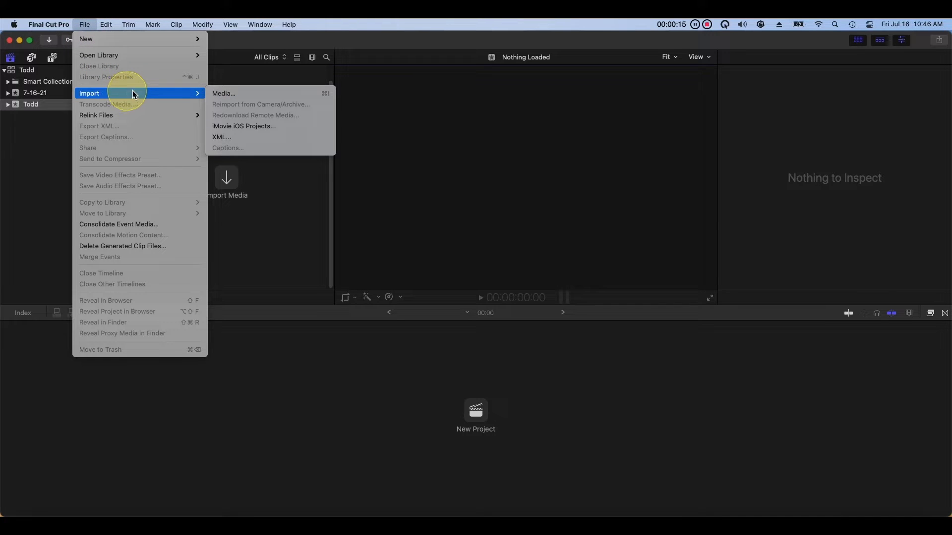
left_click(292, 94)
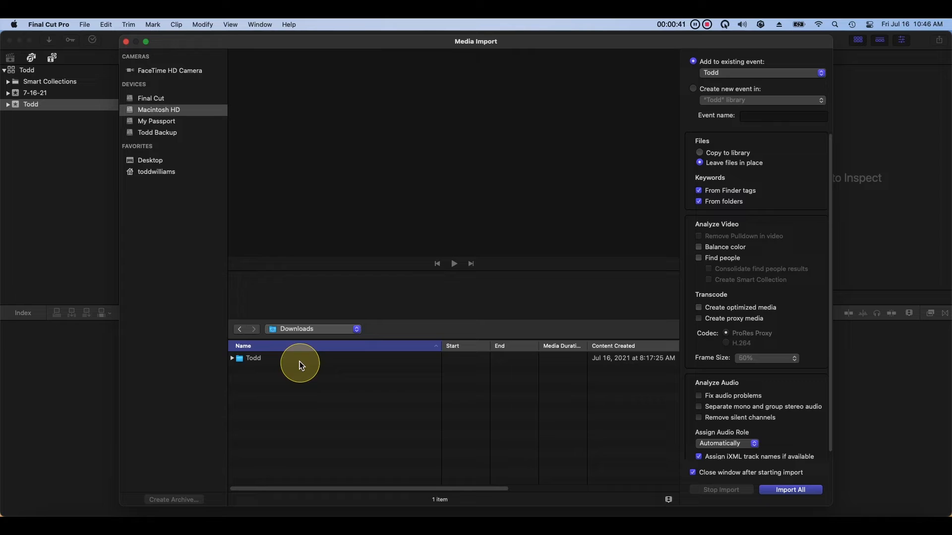
double_click(300, 363)
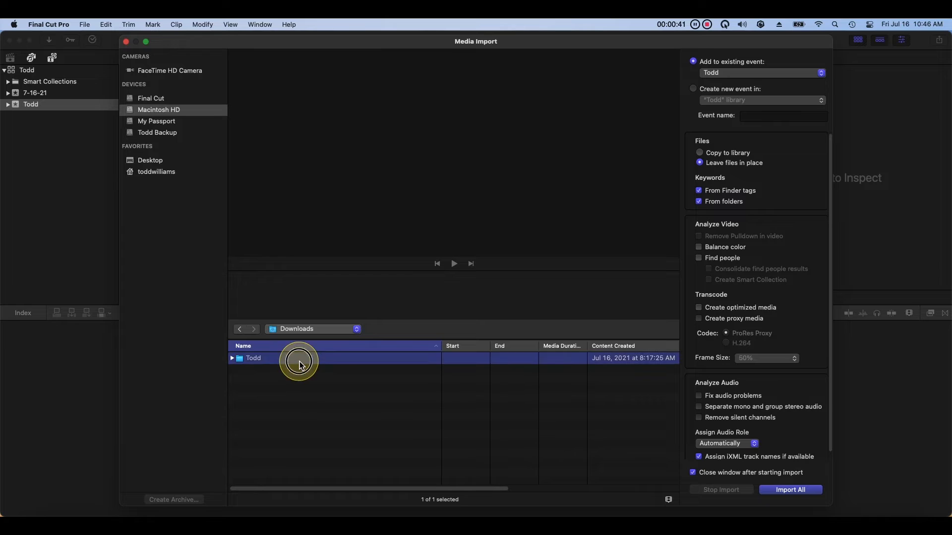
left_click(299, 361)
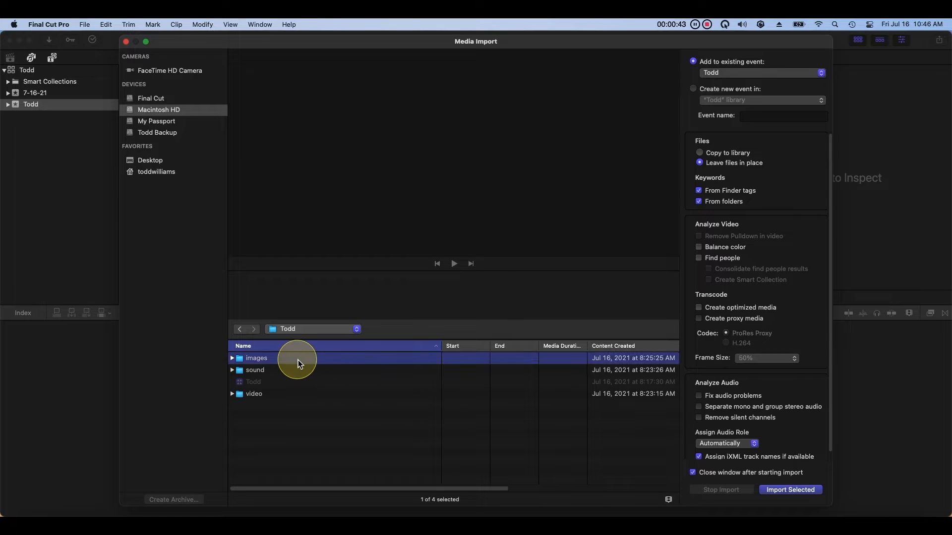
left_click(310, 394, "shift")
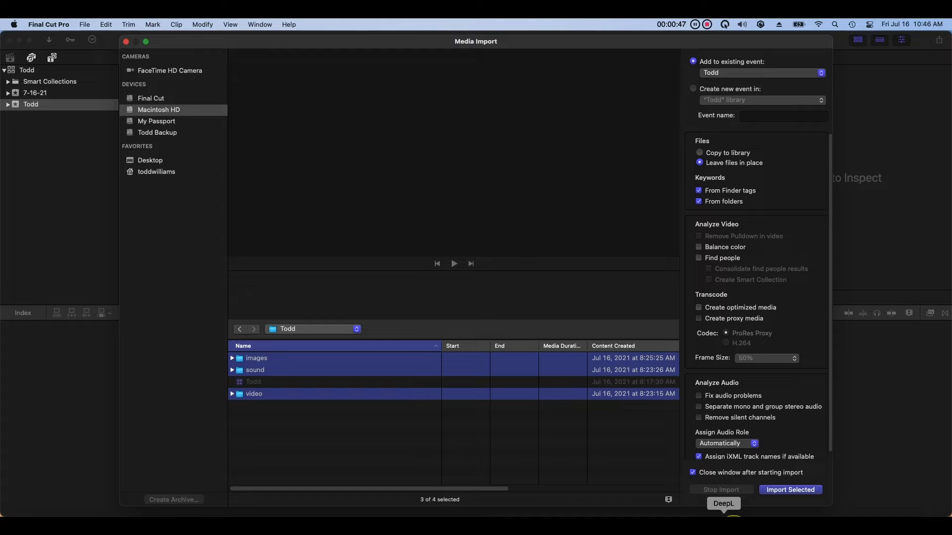
left_click(791, 494)
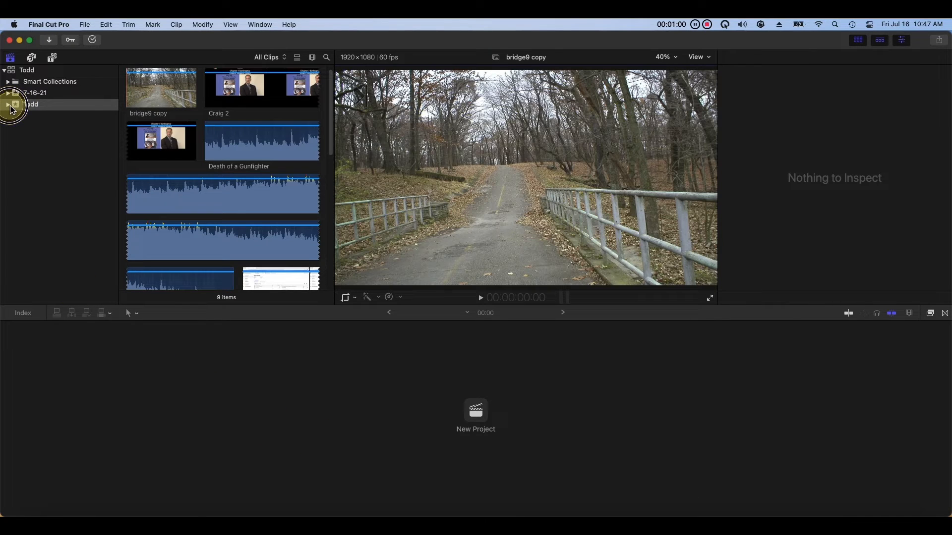
Expand the event and play part of the shorter audio clip in its sound collection to check the audio
left_click(9, 105)
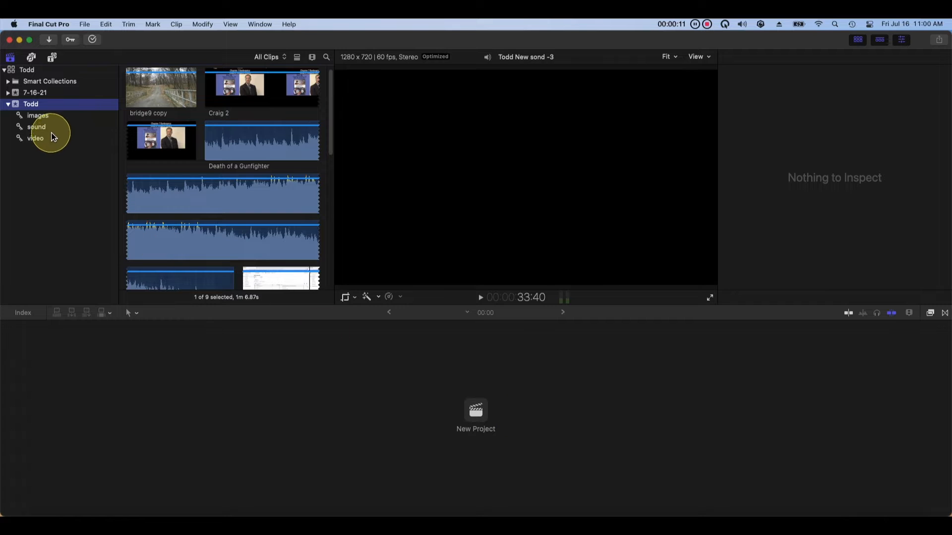
left_click(37, 127)
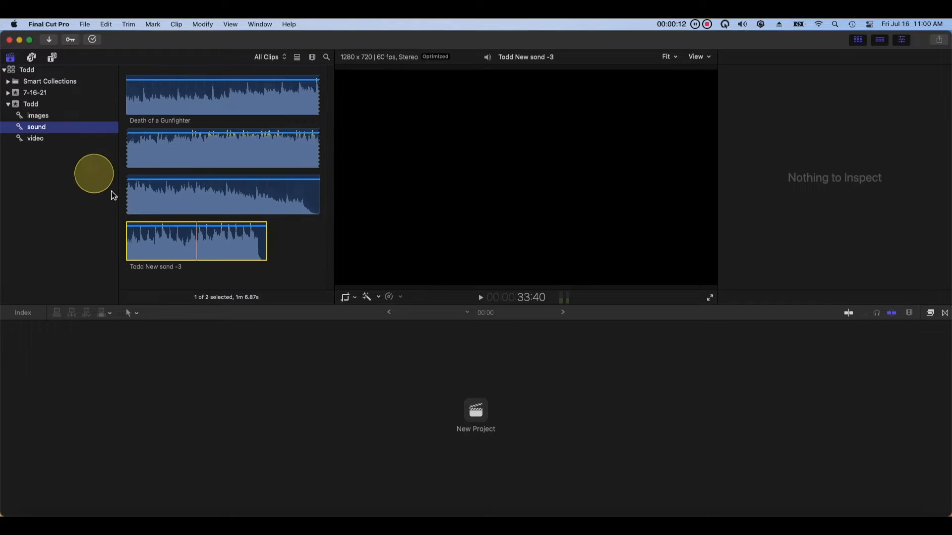
left_click(130, 233)
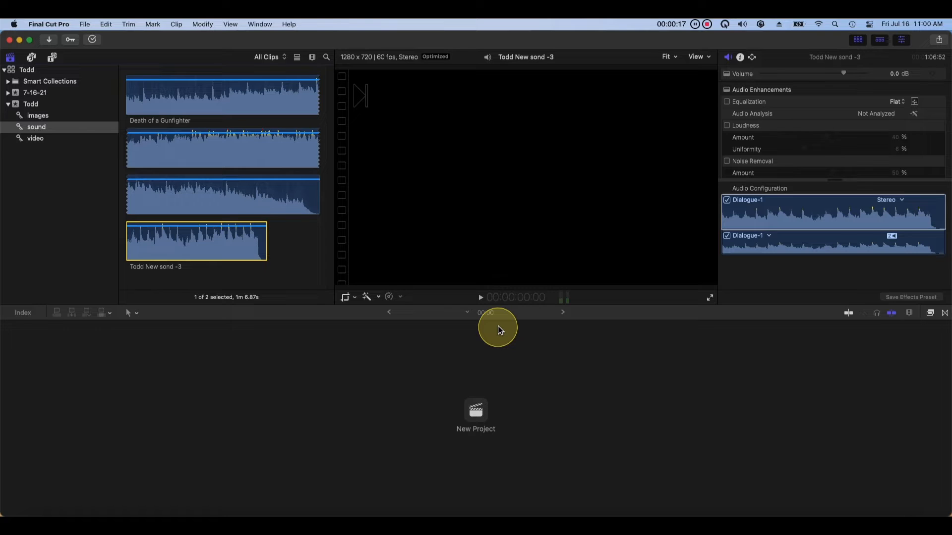
left_click(480, 298)
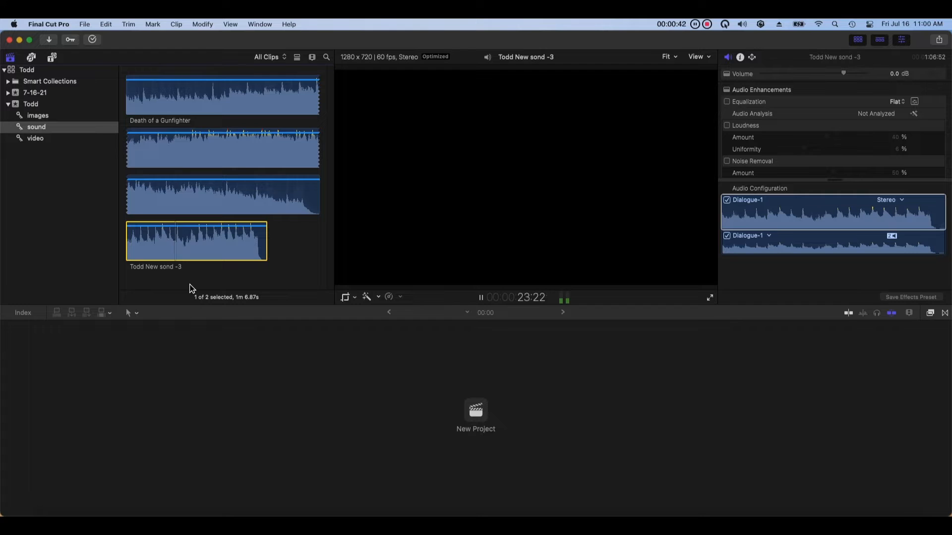
left_click(211, 290)
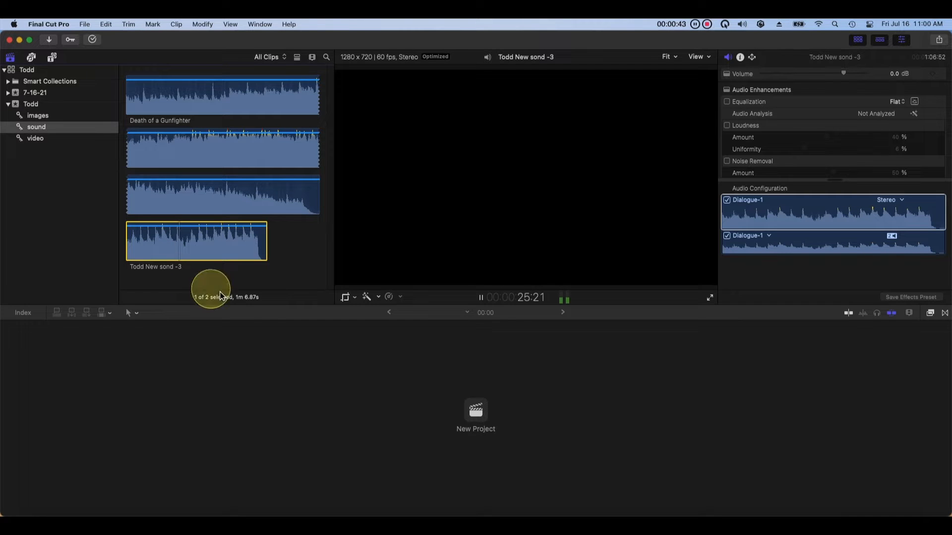
left_click(481, 298)
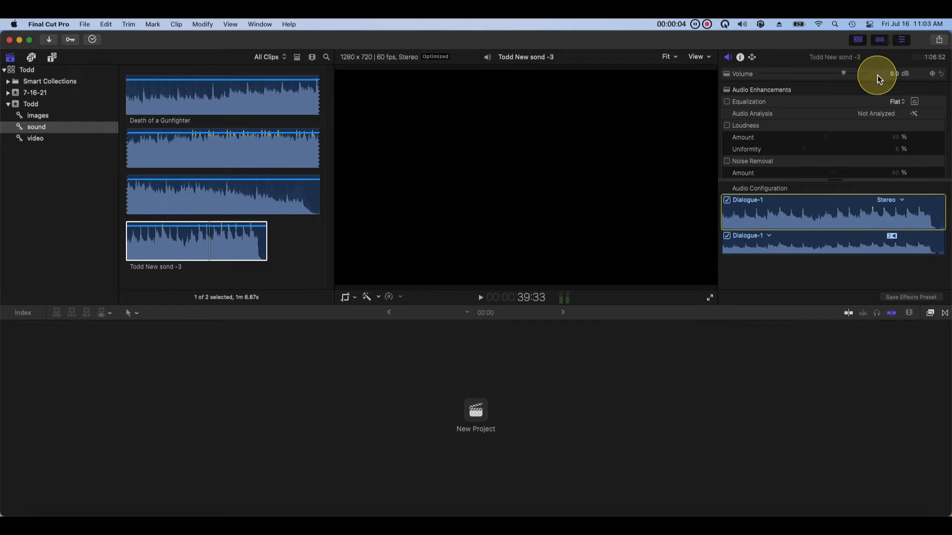
Set the volume of both audio clips in the sound collection to 6 dB
left_click_drag(851, 76, 865, 81)
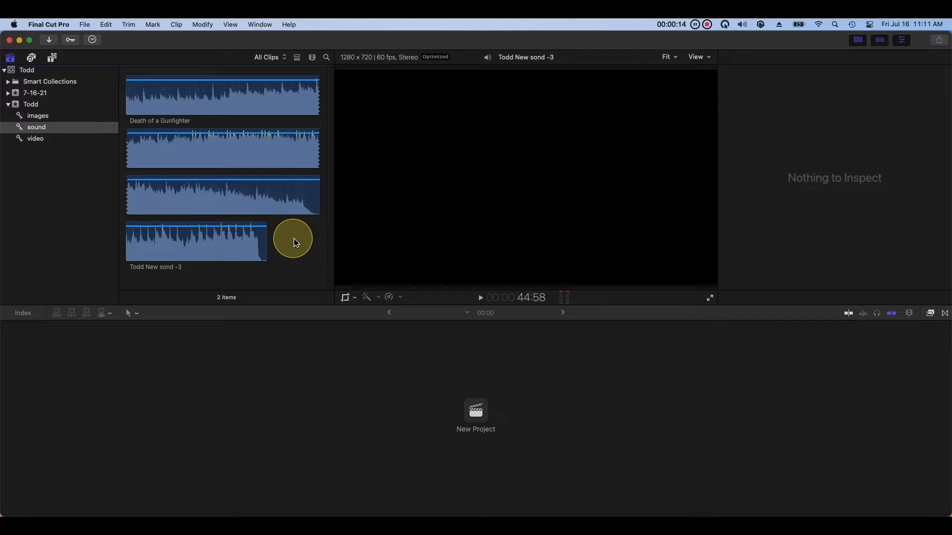
left_click(110, 25)
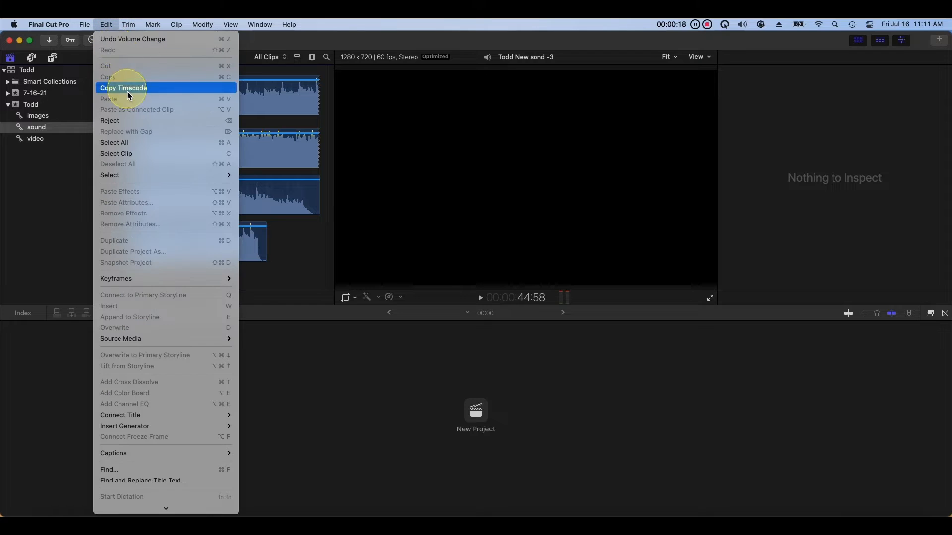
left_click(135, 144)
key("super+4")
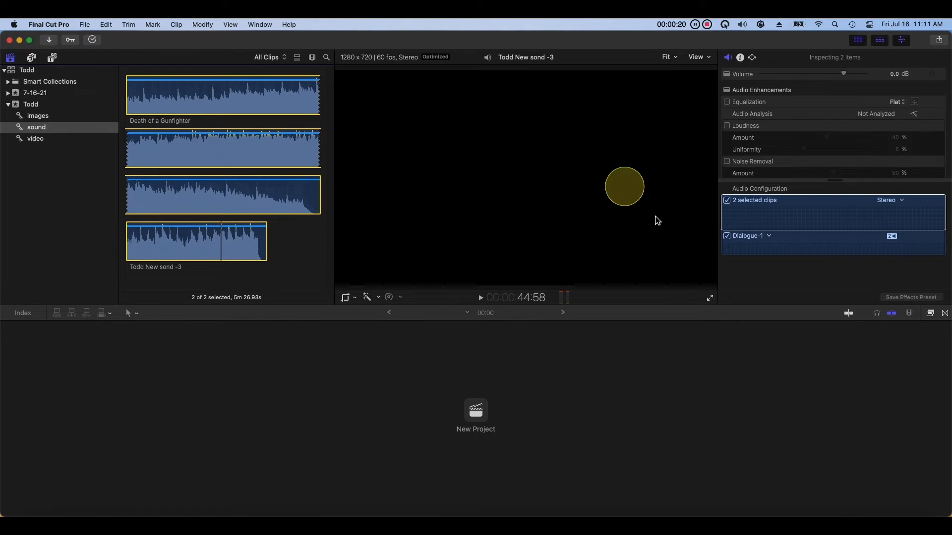
left_click(897, 78)
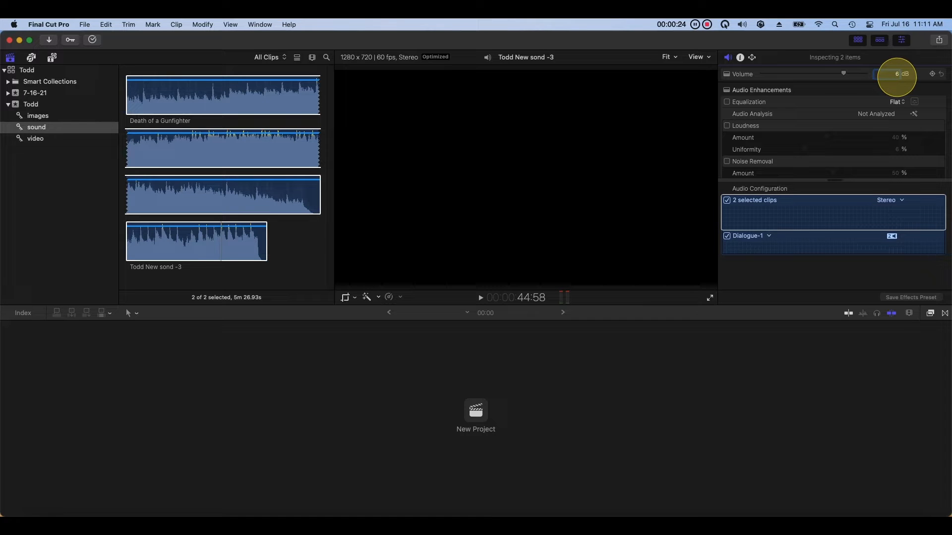
type("6")
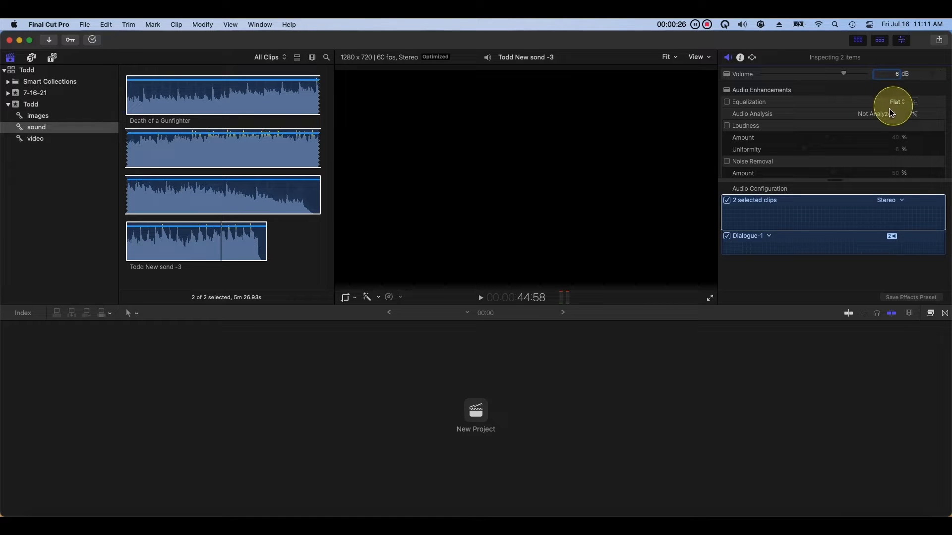
left_click(759, 209)
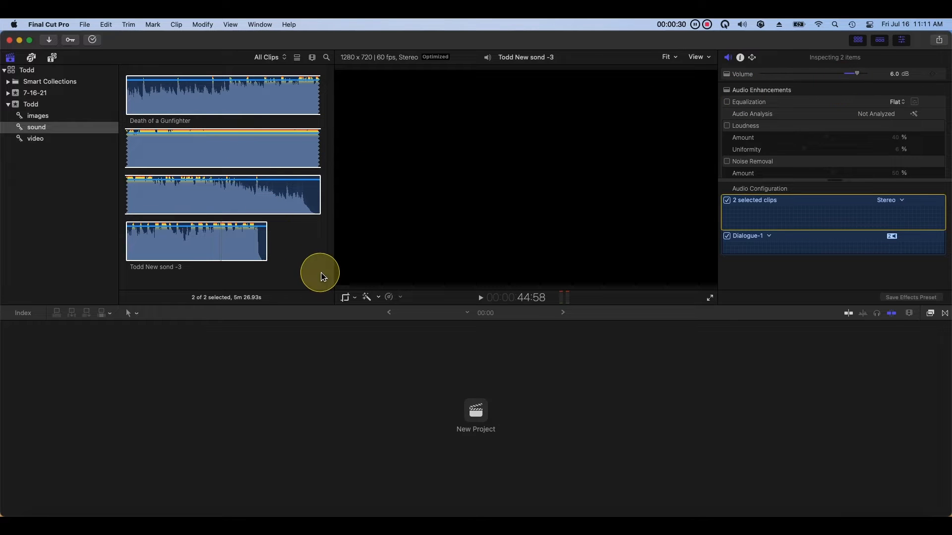
left_click(268, 253)
left_click(245, 240)
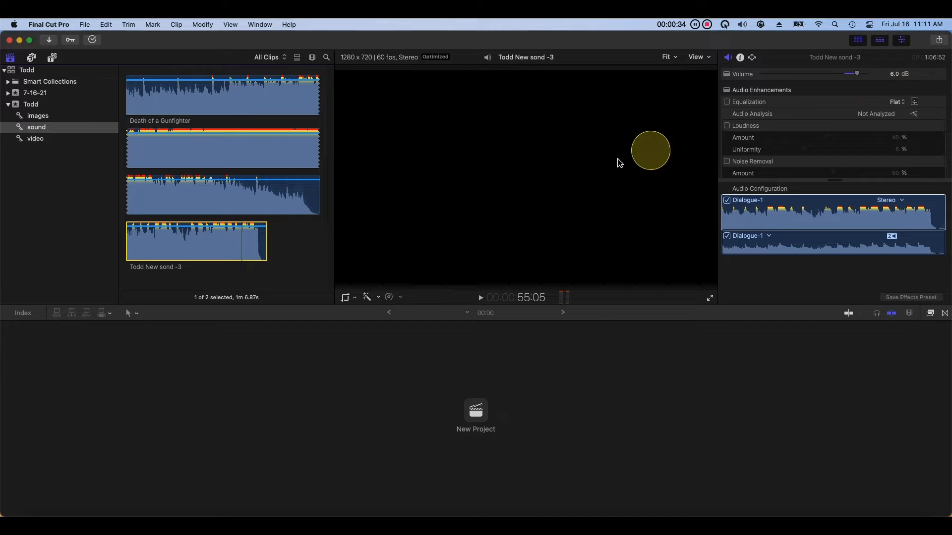
left_click(302, 213)
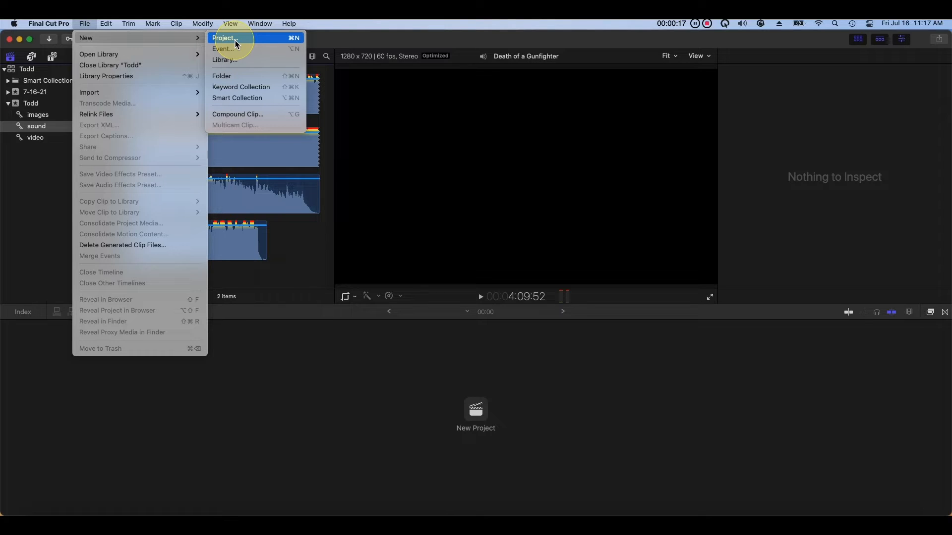
Create a new project in the event, named with the owner's first name, as 1080p HD at 1920x1080 and 30p
left_click(235, 42)
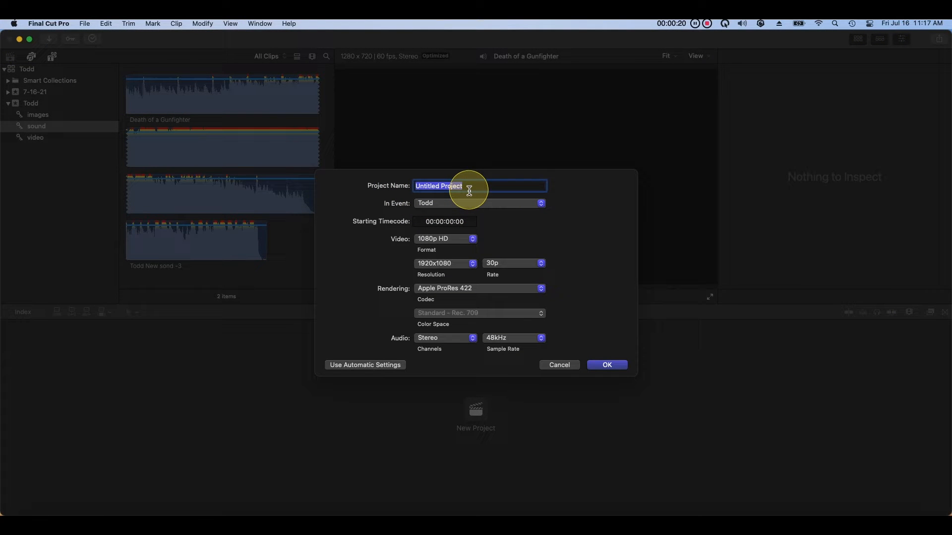
type("Todd")
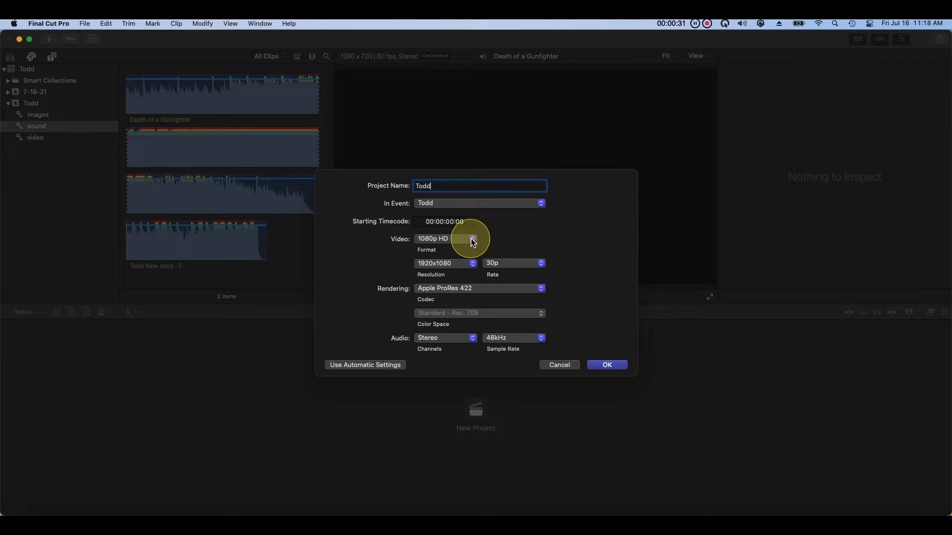
left_click(472, 239)
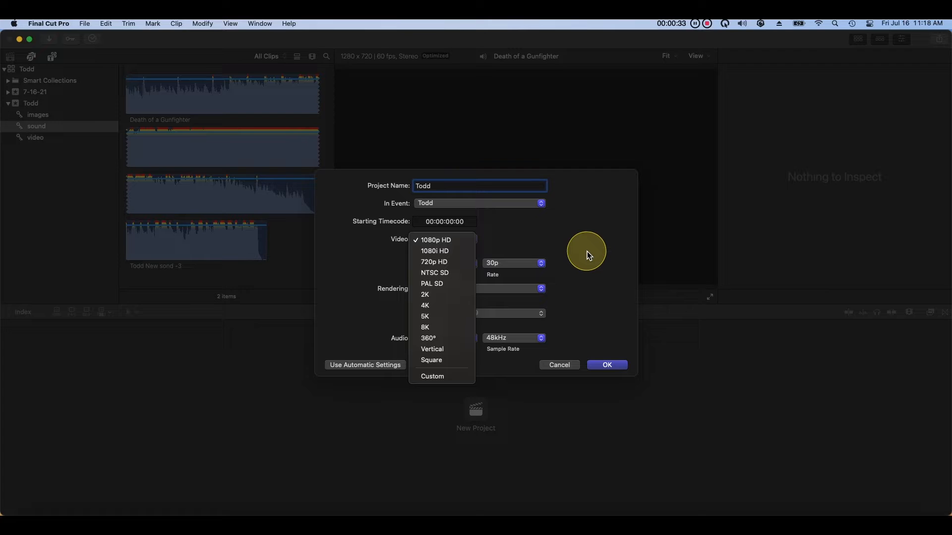
left_click(444, 240)
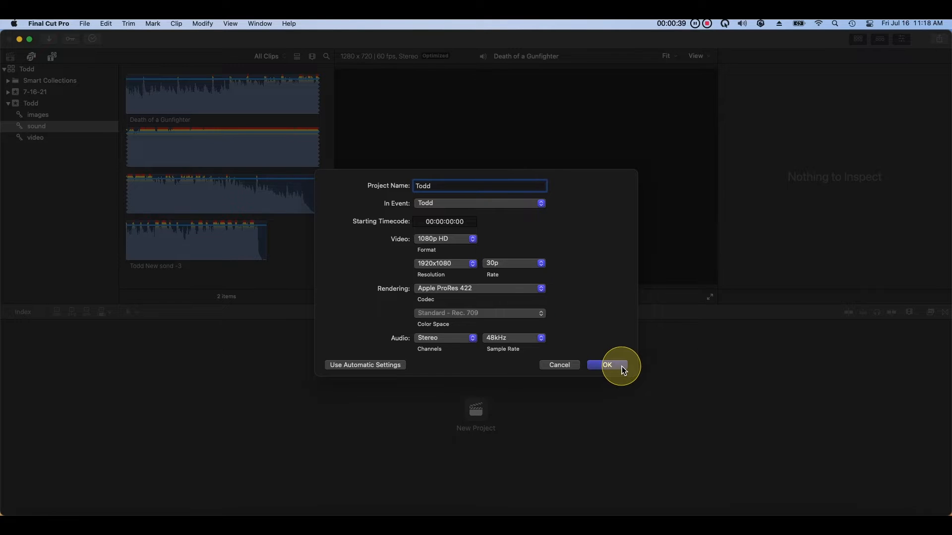
left_click(477, 263)
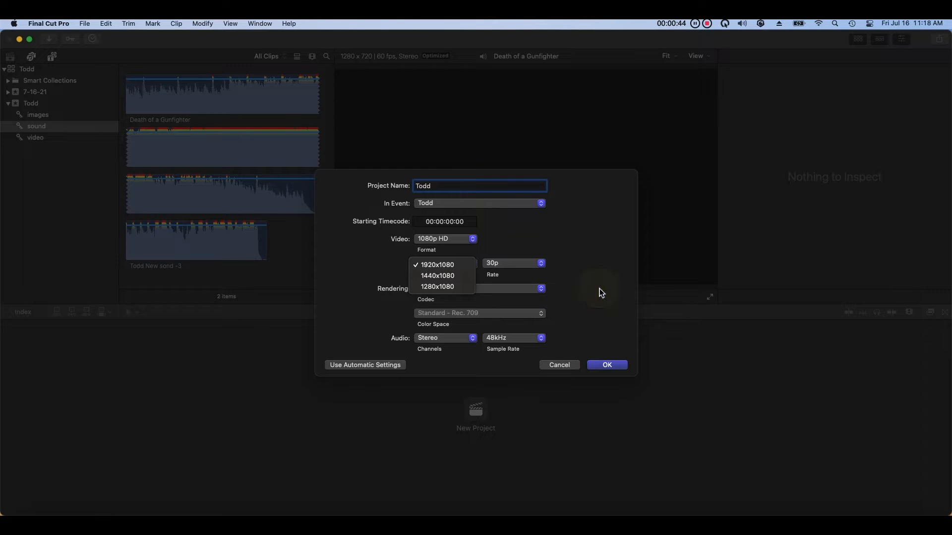
left_click(599, 288)
left_click(548, 266)
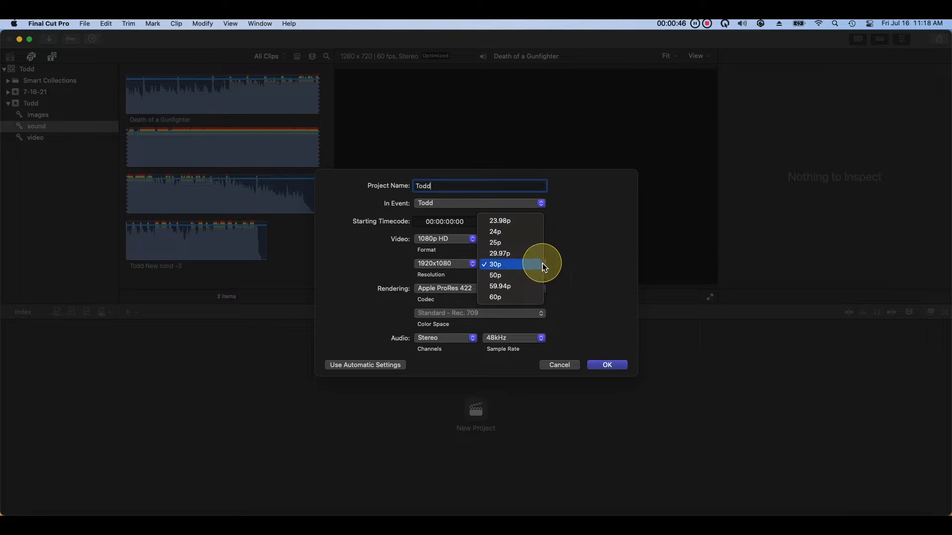
left_click(609, 293)
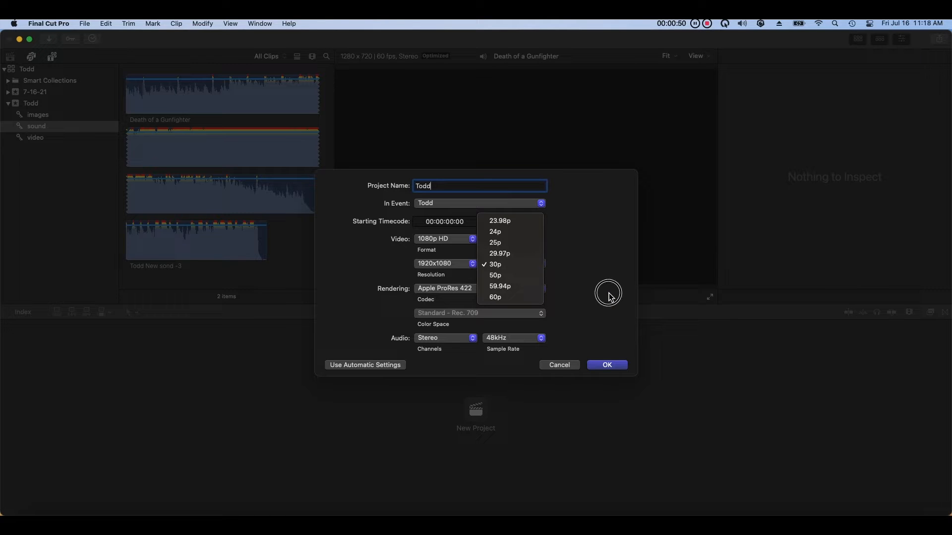
left_click(608, 365)
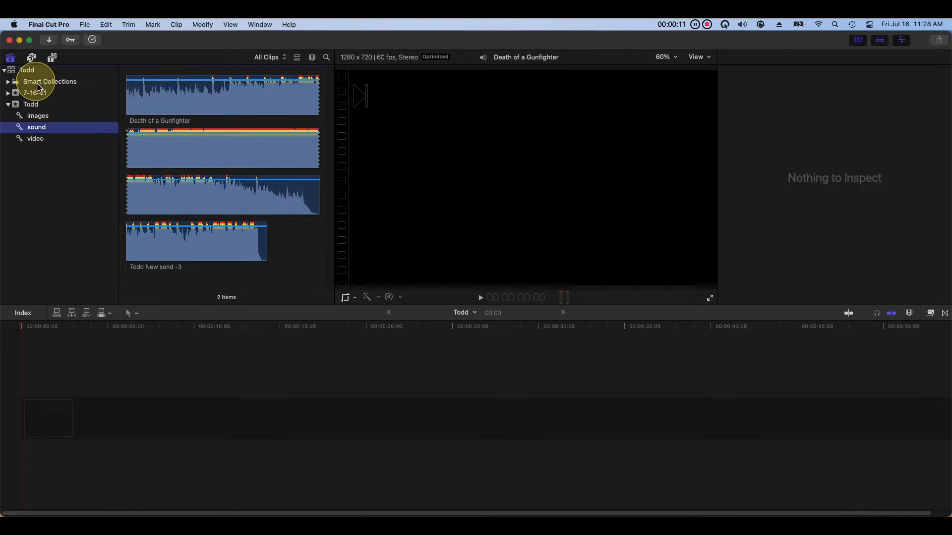
Place the bridge9 copy image at the start of the timeline and extend it to about 21 seconds
left_click(45, 117)
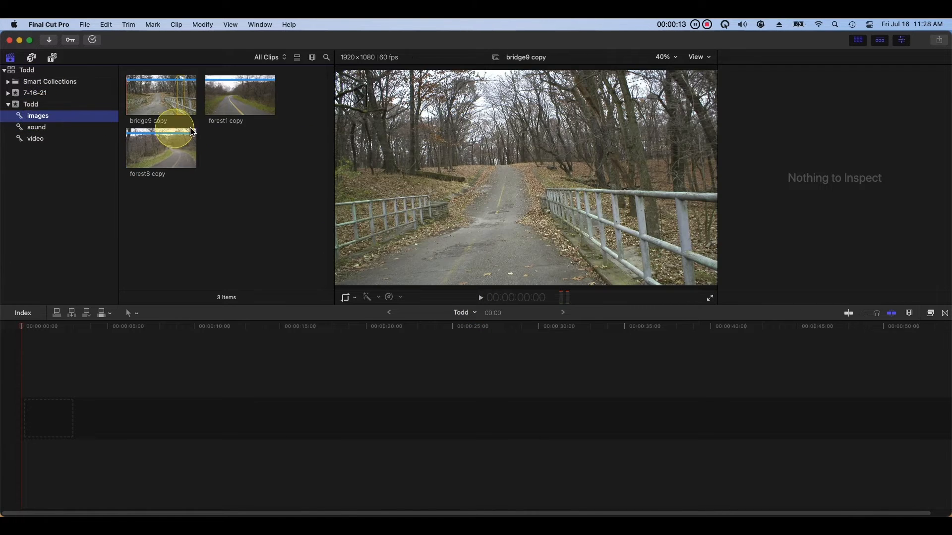
left_click_drag(153, 93, 75, 410)
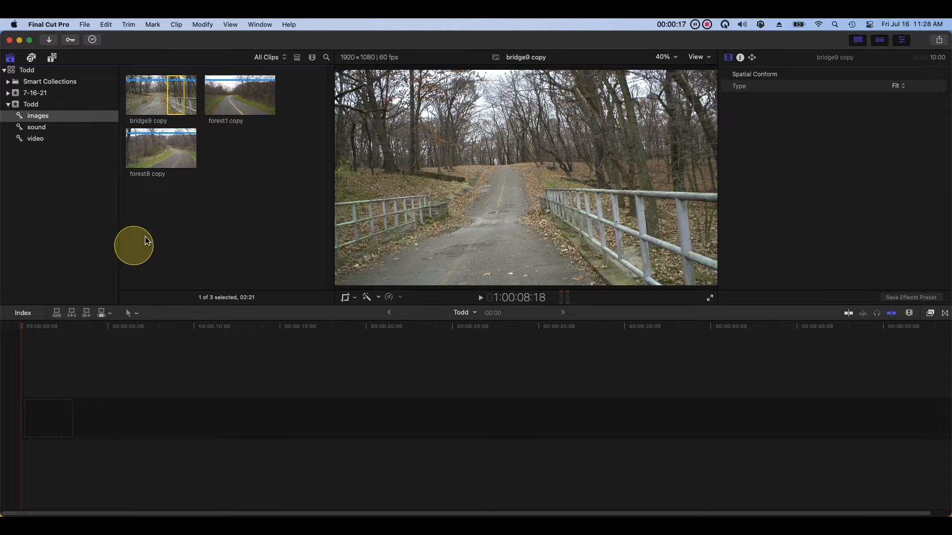
left_click_drag(179, 104, 130, 371)
left_click_drag(61, 411, 415, 426)
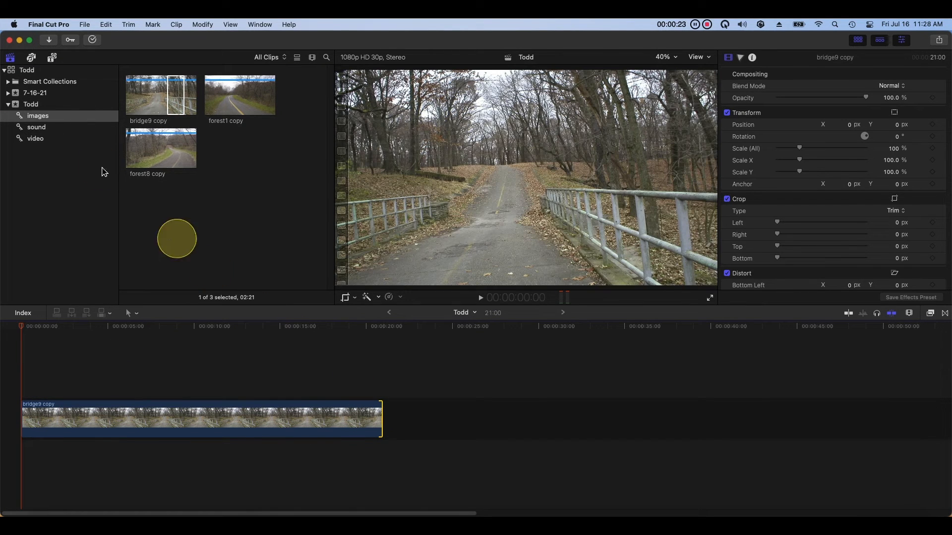
Connect the Death of a Gunfighter audio clip beneath the bridge9 copy image, near the start of the timeline
left_click(42, 129)
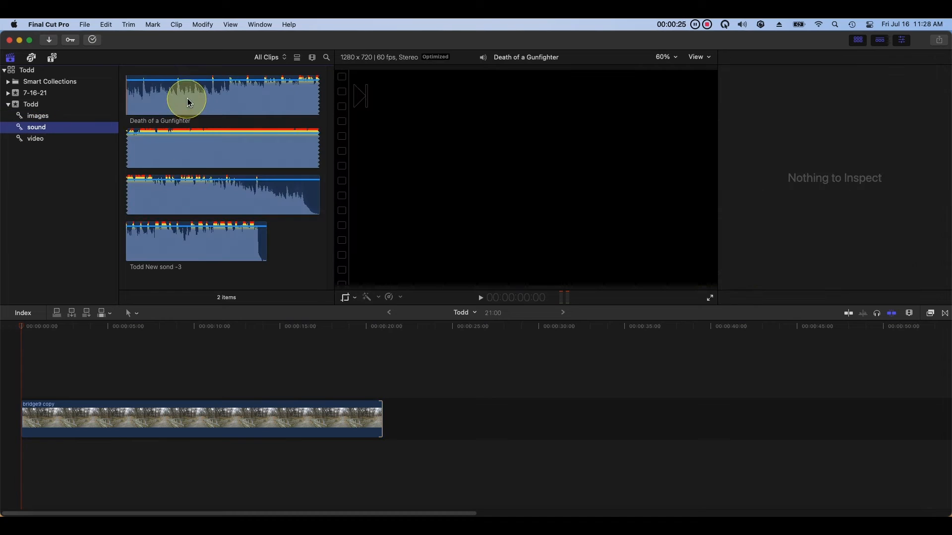
left_click(187, 95)
left_click(233, 161)
left_click_drag(233, 161, 34, 450)
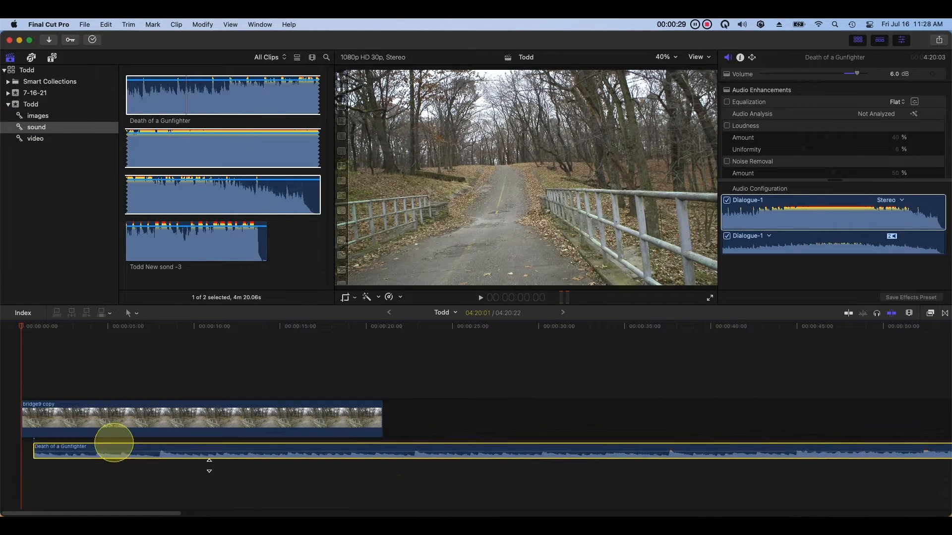
Add the It doesn't Matter clip from the video collection to the timeline directly after the bridge9 copy image
left_click(78, 140)
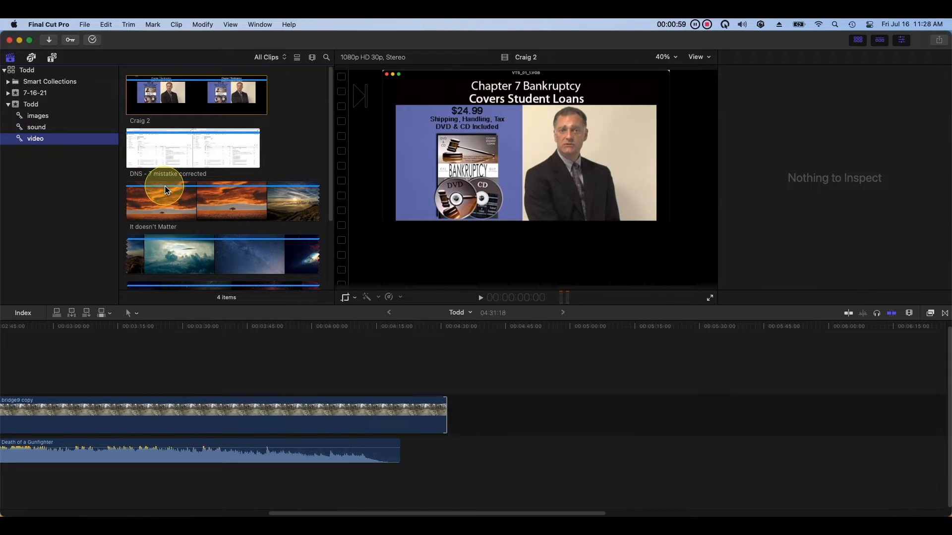
left_click(166, 195)
left_click_drag(166, 195, 469, 409)
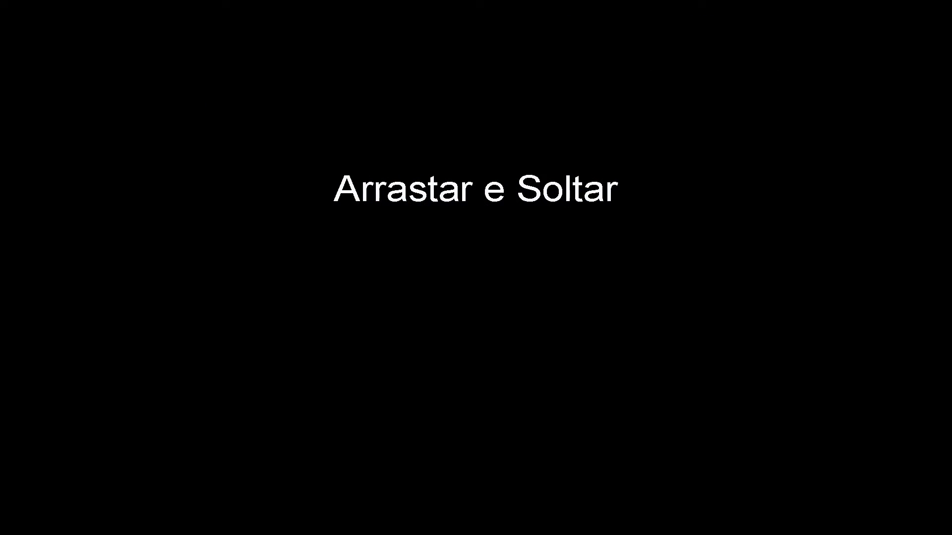
Append the whole Craig 2 video after the Promotion clip in the Untitled Project, followed by an excerpt of it about 19 seconds long
left_click_drag(161, 89, 400, 401)
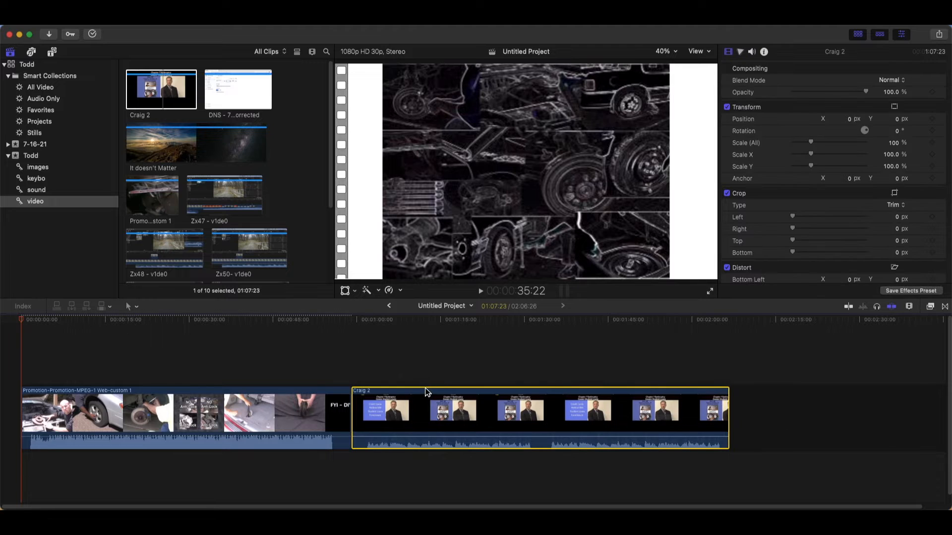
left_click(177, 102)
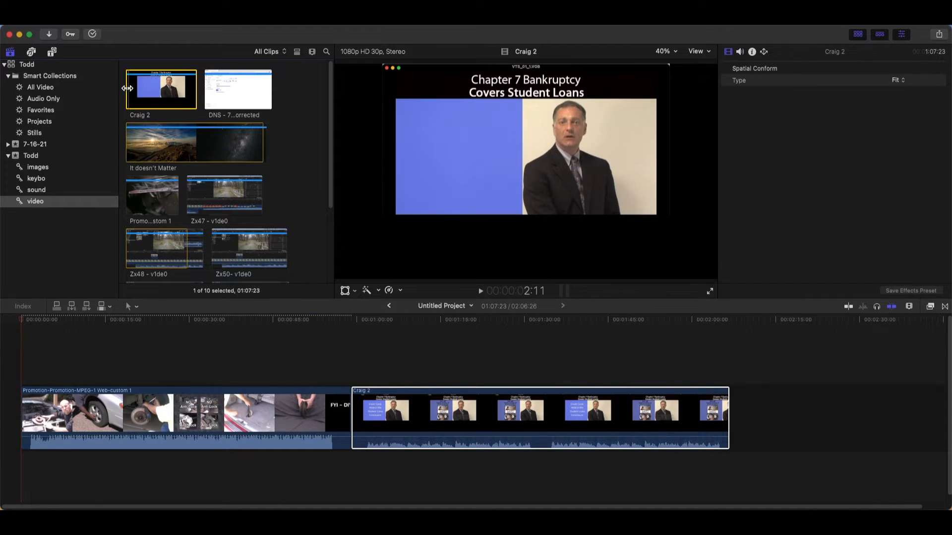
left_click_drag(129, 87, 742, 409)
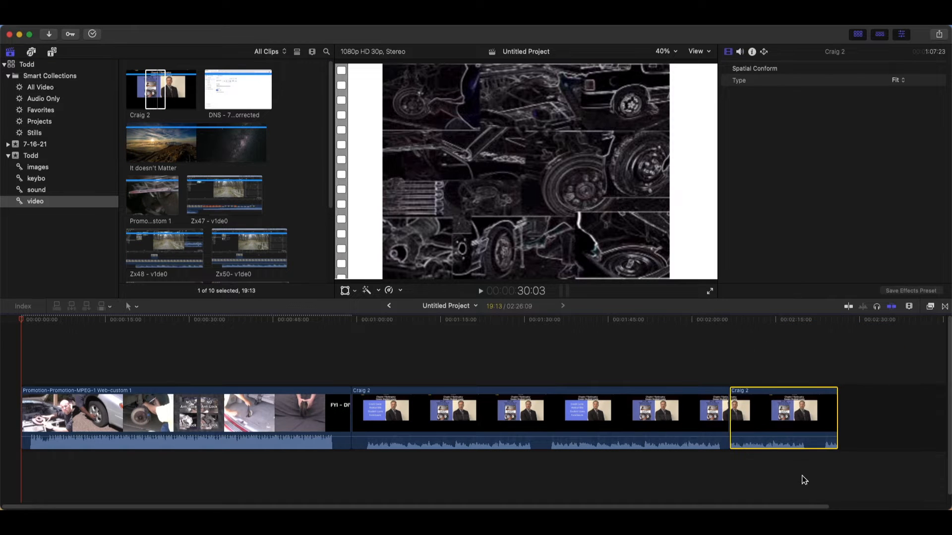
left_click_drag(806, 506, 857, 507)
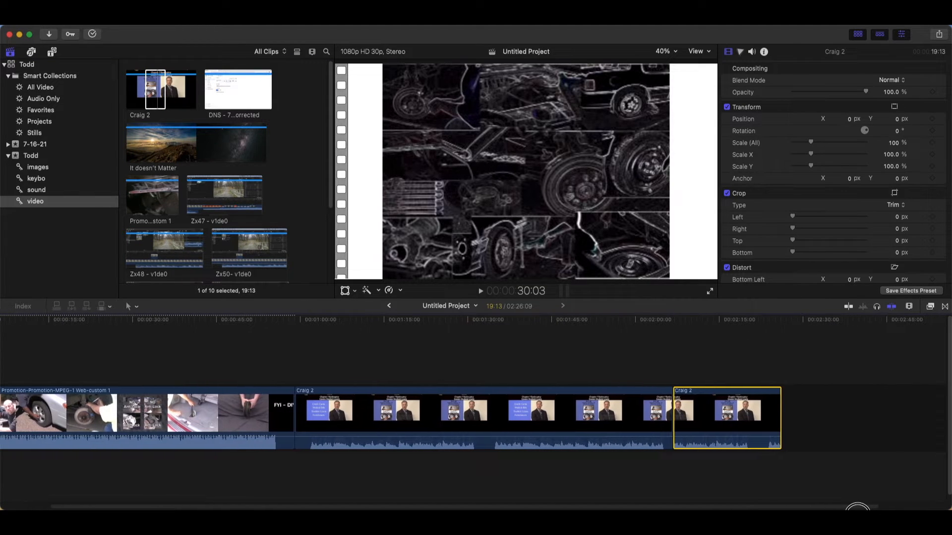
Append the whole DNS - 7 mistatke corrected video to the end of the timeline, after the short Craig 2 excerpt
left_click(169, 207)
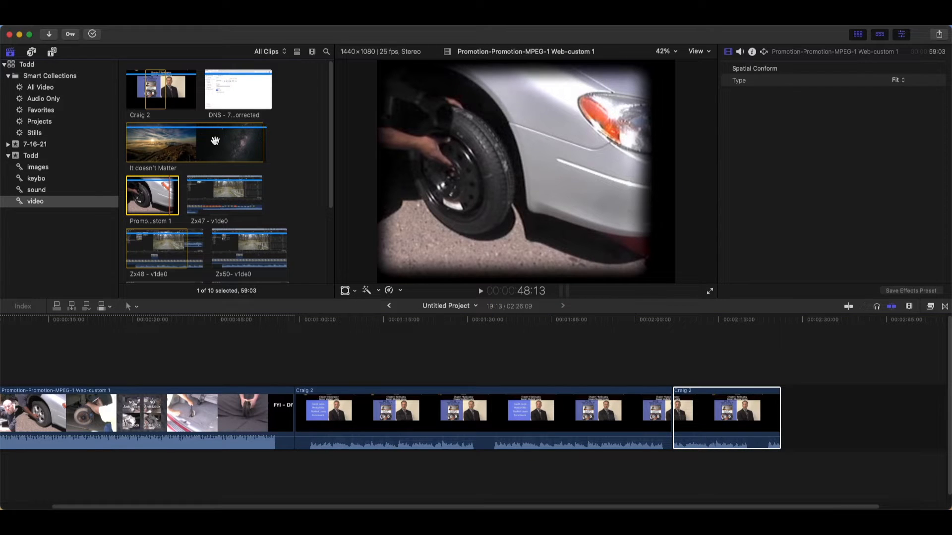
left_click(230, 102)
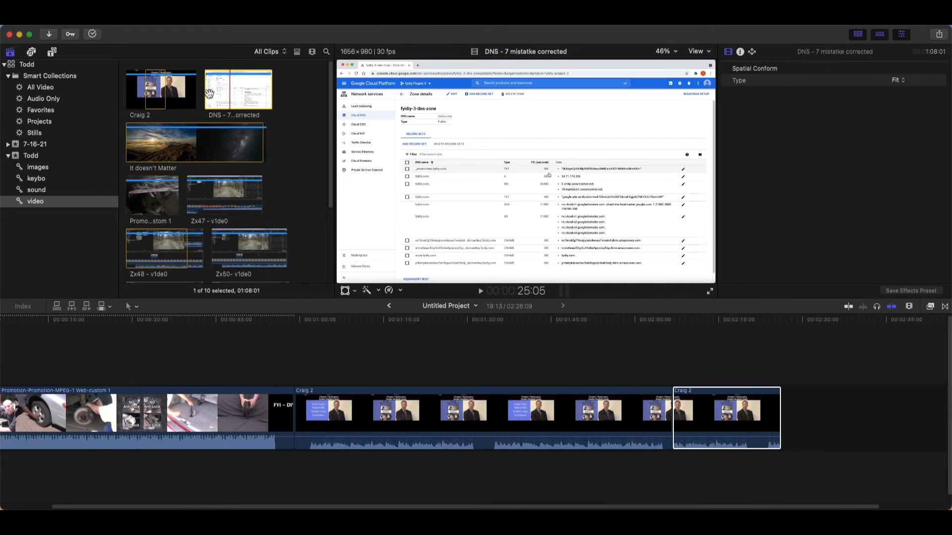
left_click_drag(248, 95, 797, 413)
left_click_drag(647, 507, 856, 507)
Connect an excerpt of DNS - 7 mistatke corrected, about 19 seconds long, above the full DNS clip and extend it at both ends to 1:08:01
left_click(244, 89)
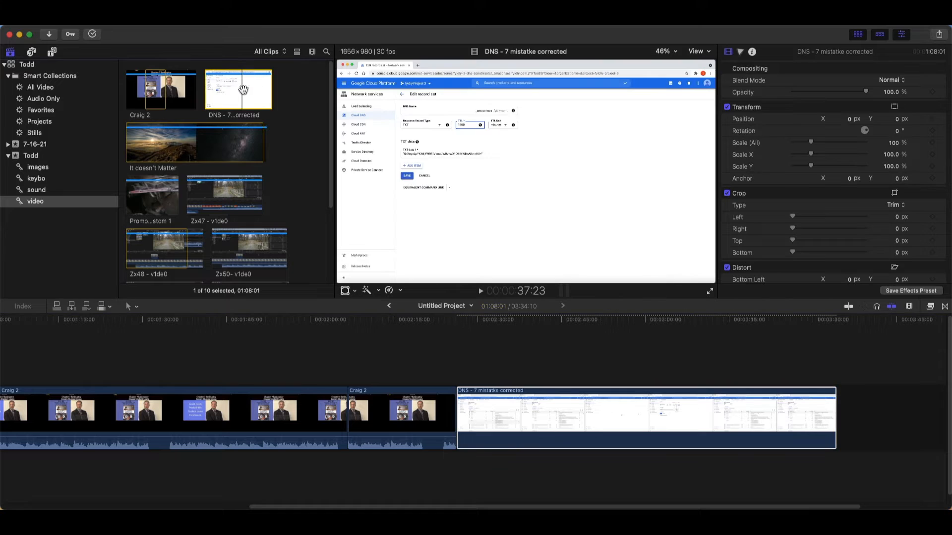
left_click_drag(276, 98, 463, 351)
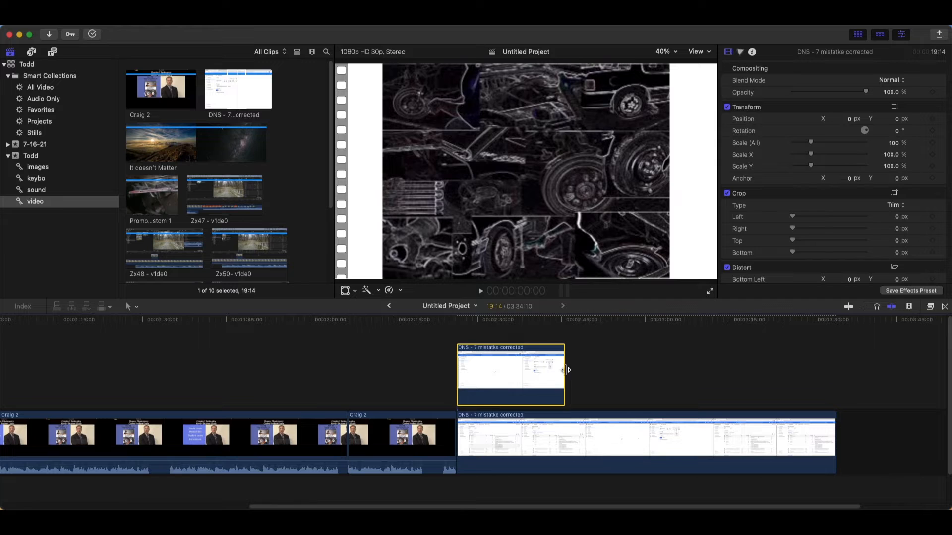
left_click_drag(565, 369, 789, 411)
left_click_drag(850, 415, 849, 415)
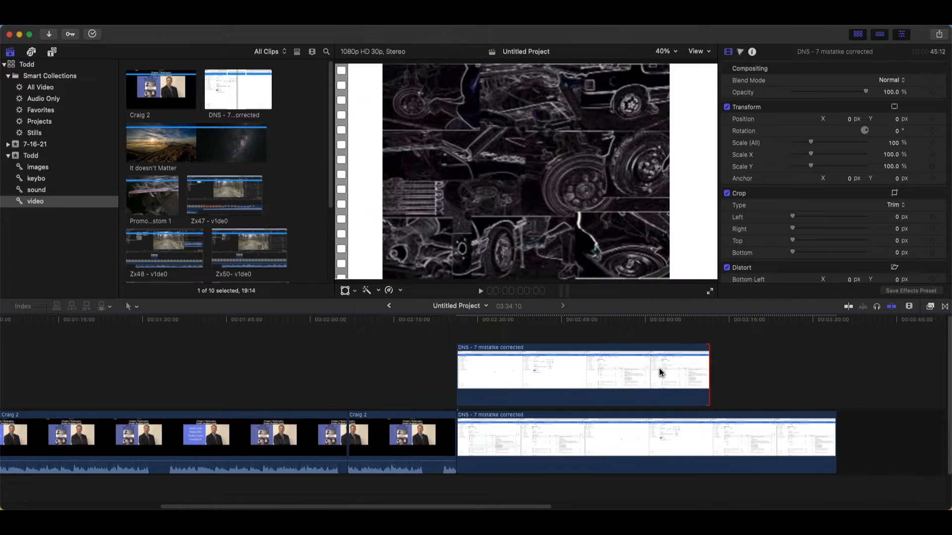
left_click_drag(462, 375, 223, 395)
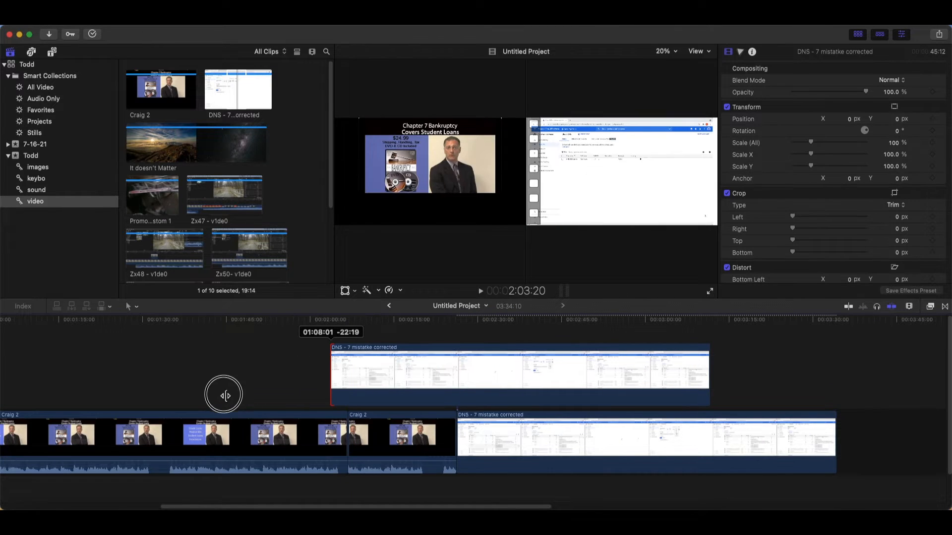
left_click_drag(400, 383, 545, 388)
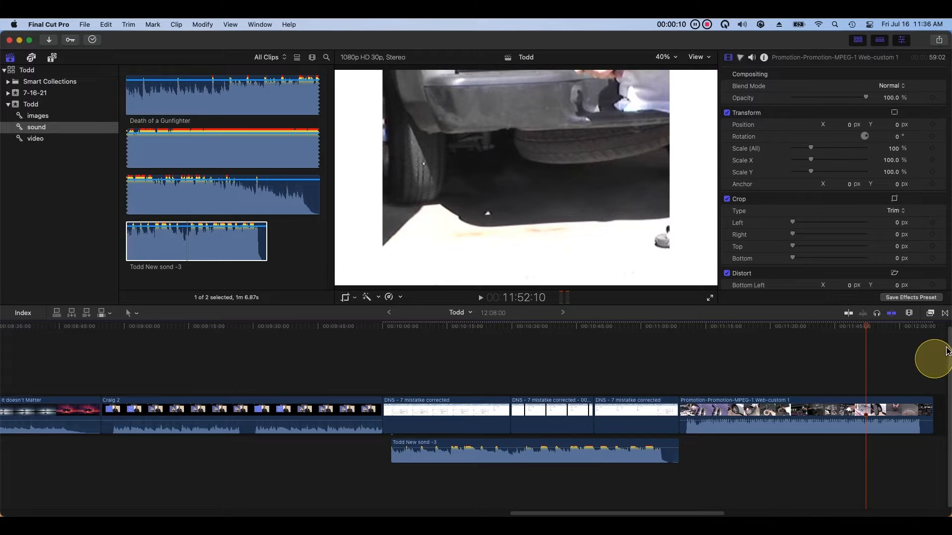
Browse all the installed transitions to examine the available styles
left_click(944, 315)
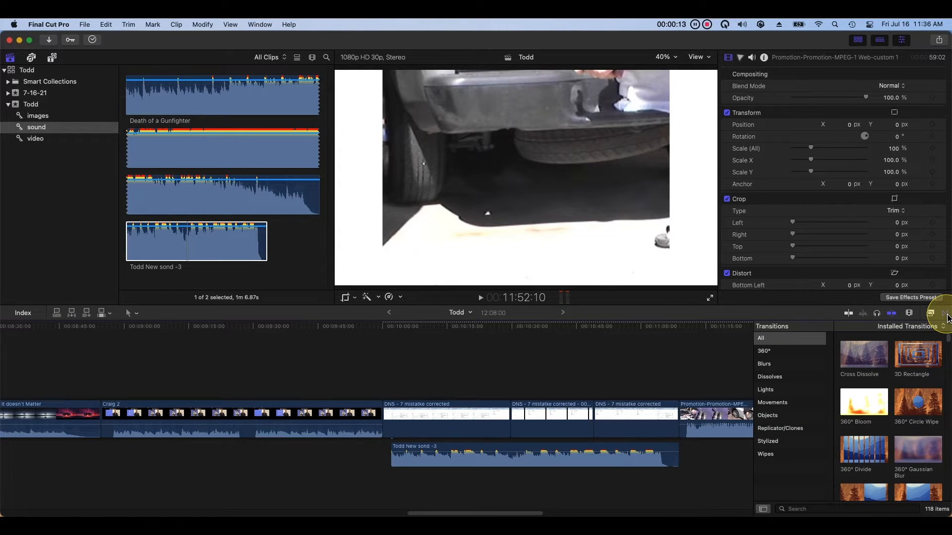
scroll(914, 374, "down", 2)
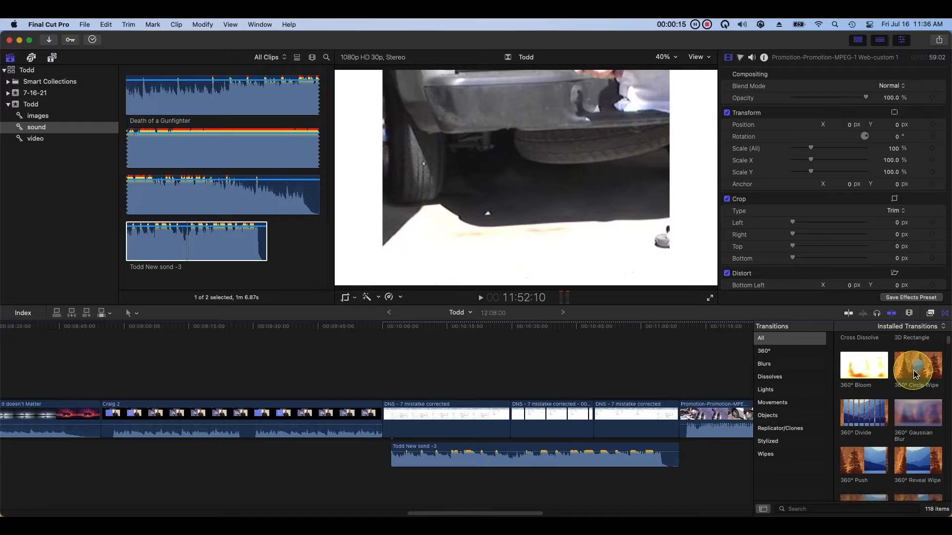
scroll(915, 374, "down", 8)
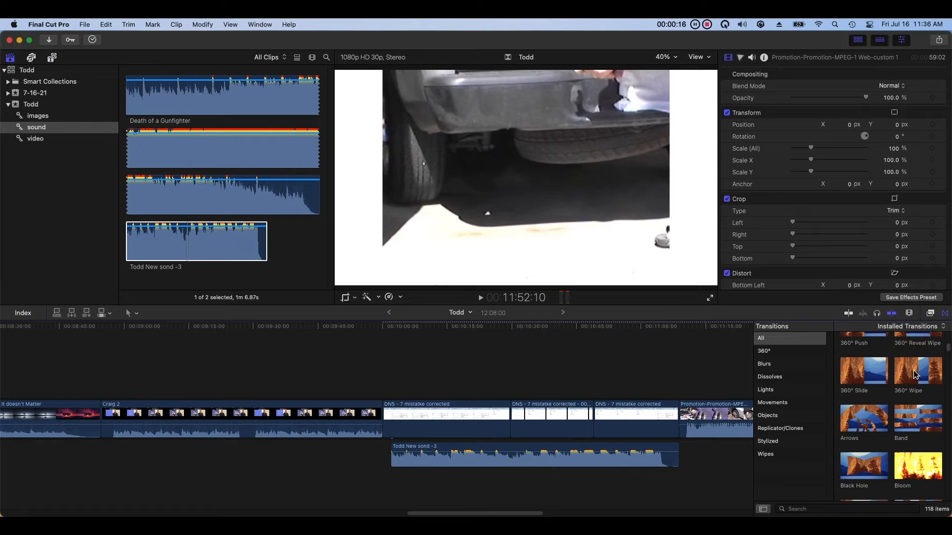
scroll(930, 389, "down", 6)
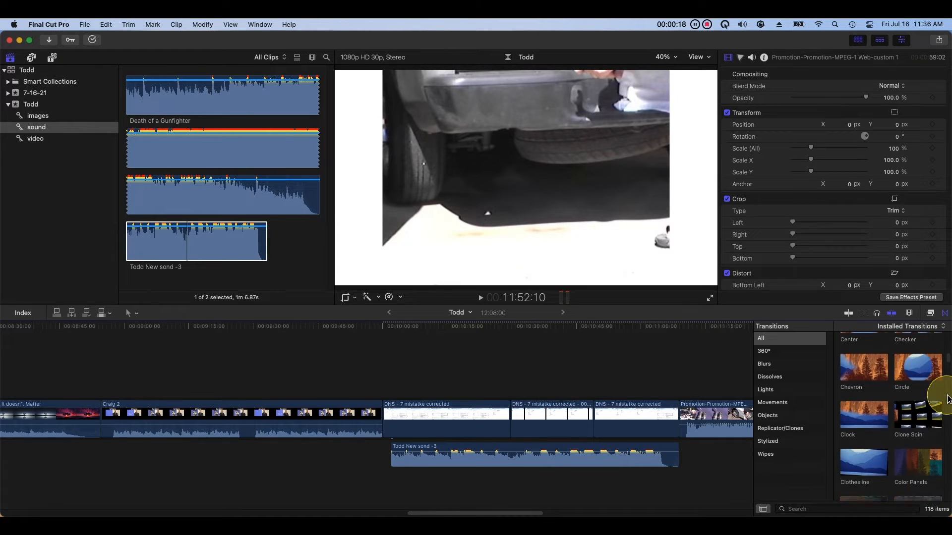
scroll(945, 399, "down", 6)
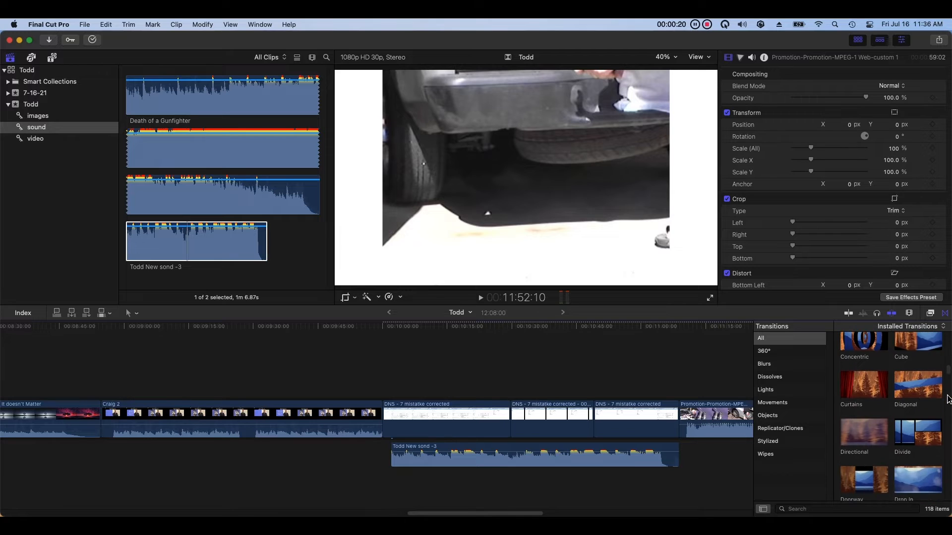
scroll(941, 400, "down", 6)
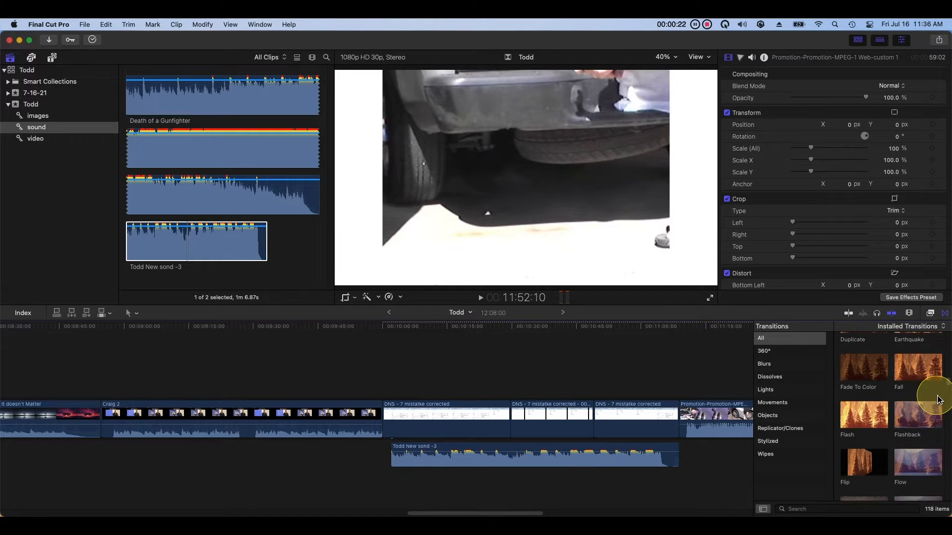
scroll(939, 399, "down", 6)
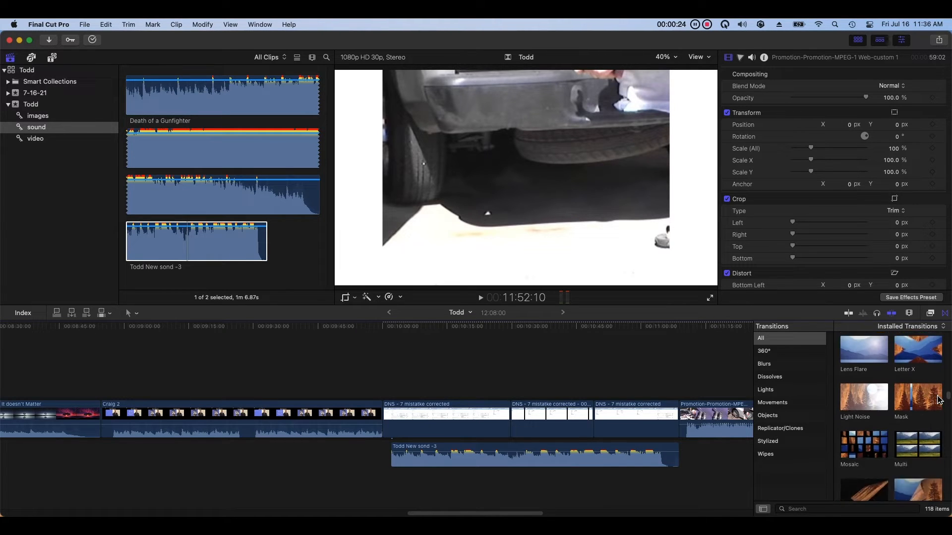
scroll(938, 400, "down", 6)
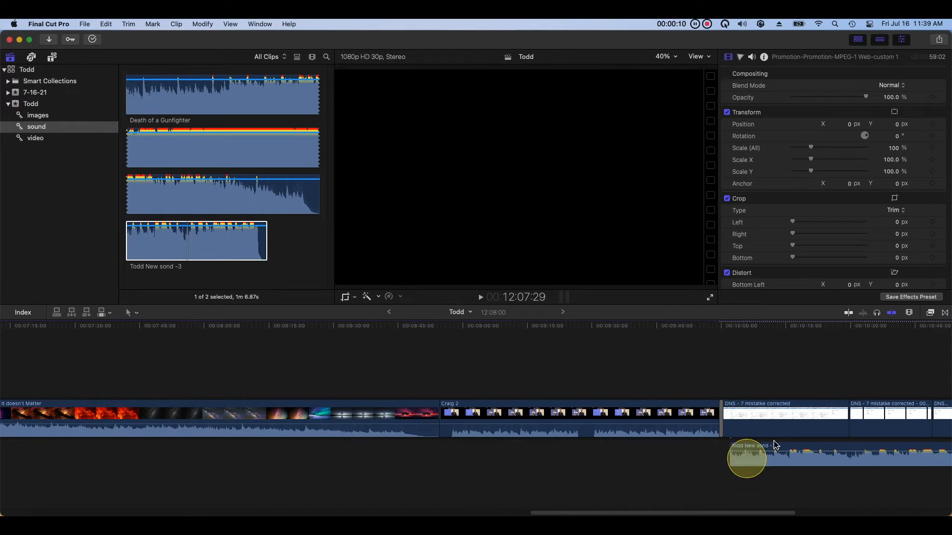
Browse the installed effects and apply the Vignette Mask to the Craig 2 clip in the timeline
left_click(931, 314)
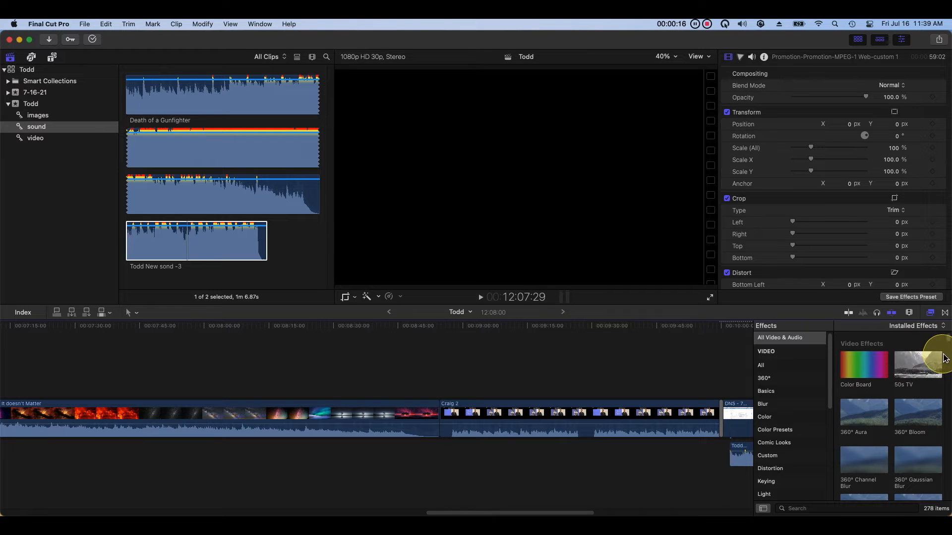
scroll(945, 357, "down", 5)
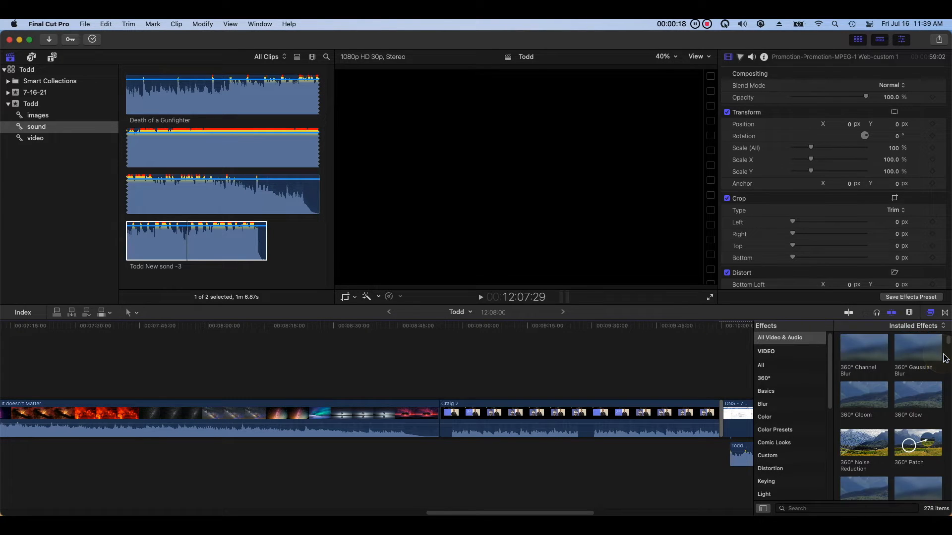
scroll(945, 358, "down", 5)
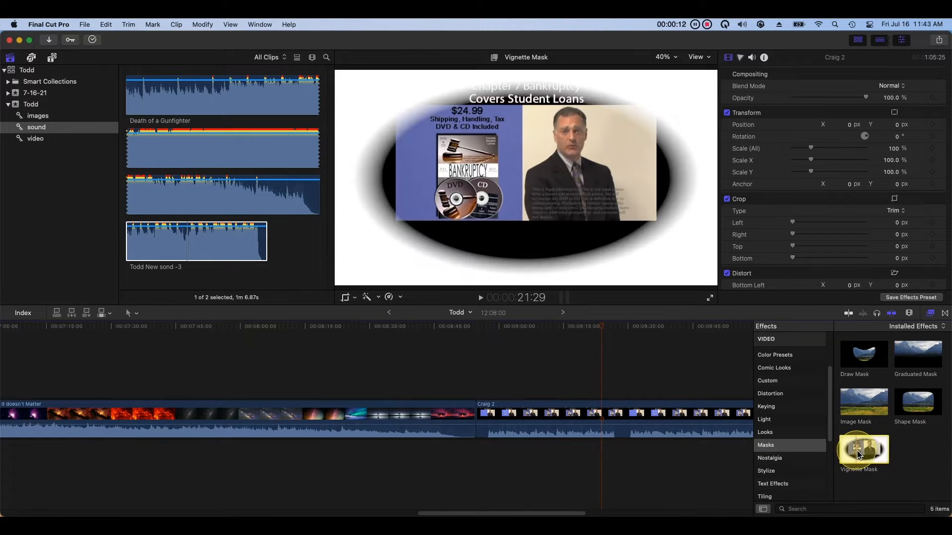
left_click_drag(854, 454, 675, 423)
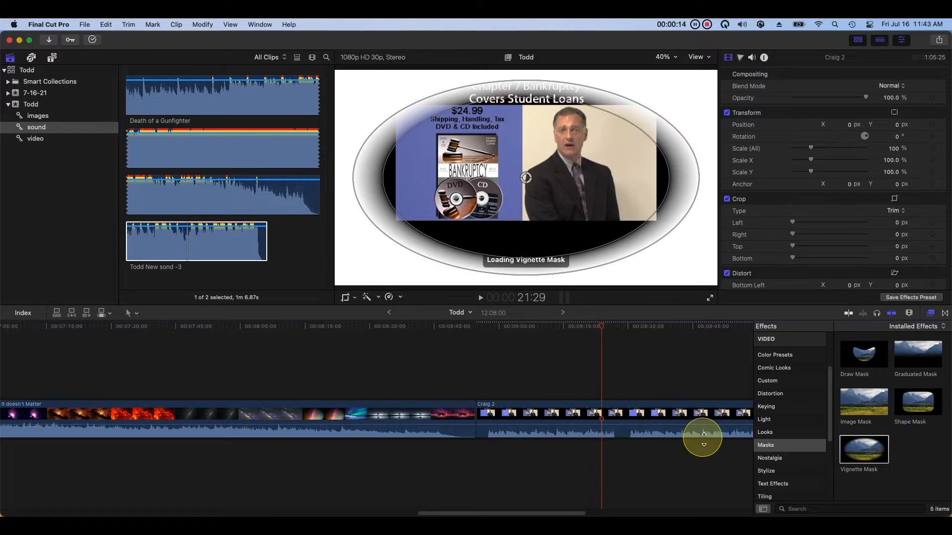
left_click(603, 328)
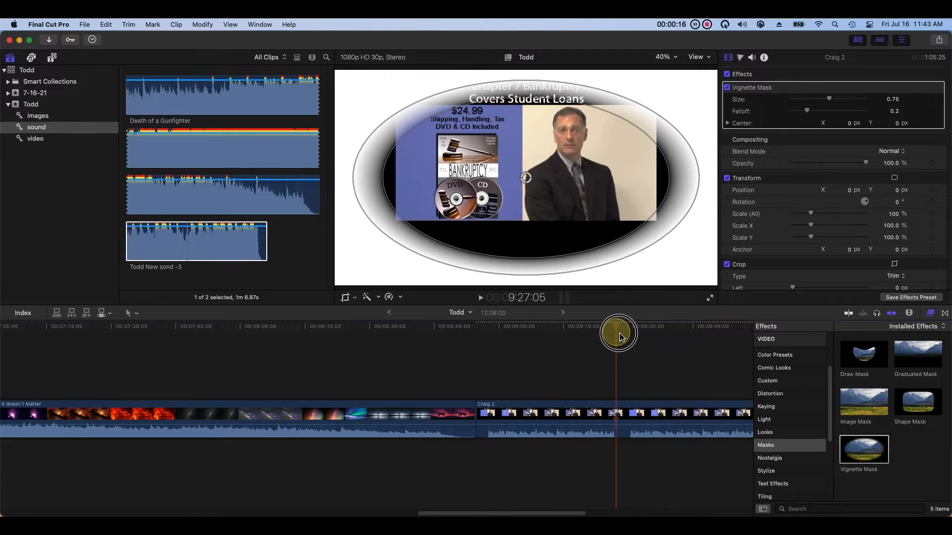
Remove the effects from the Craig 2 clip in the timeline
left_click(610, 422)
left_click(106, 25)
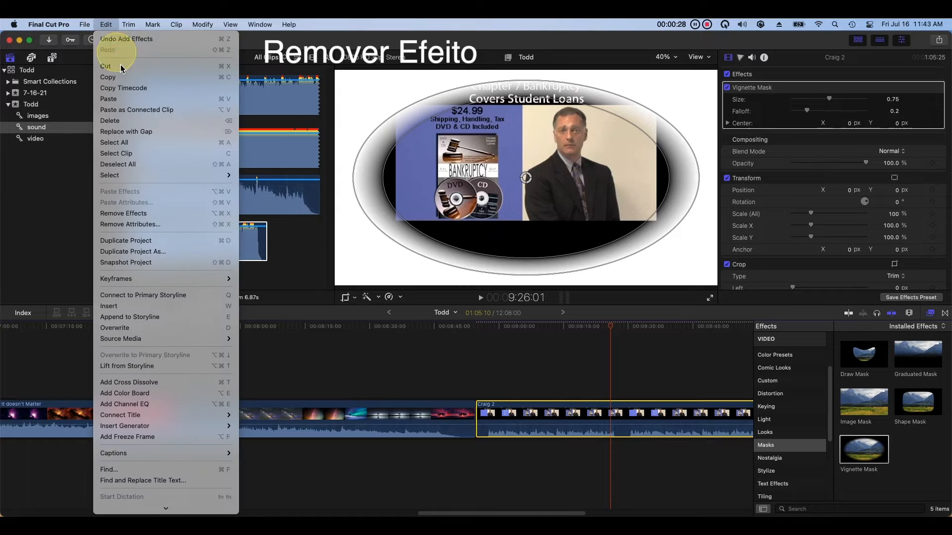
left_click(193, 213)
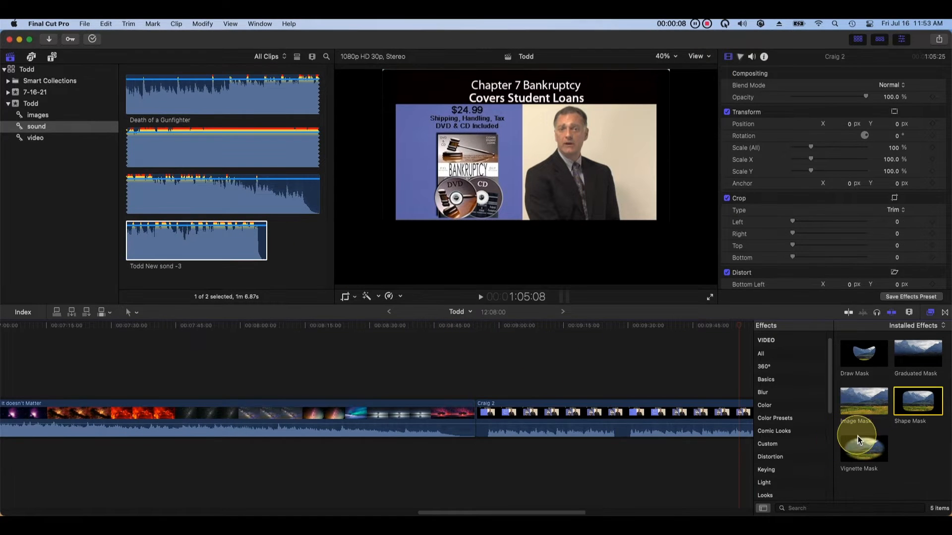
Preview the Vignette Mask, Shape Mask and Graduated Mask effects on the Craig 2 clip
key("space")
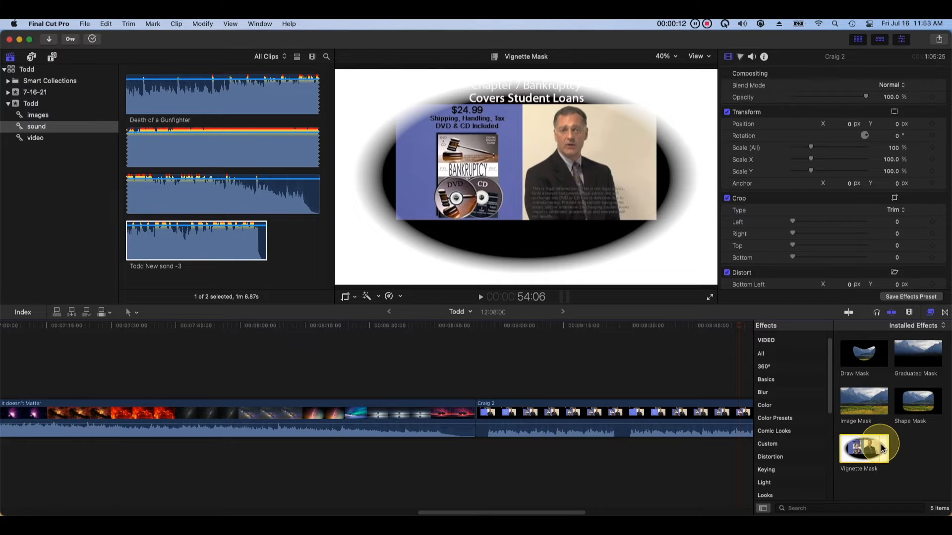
left_click(898, 409)
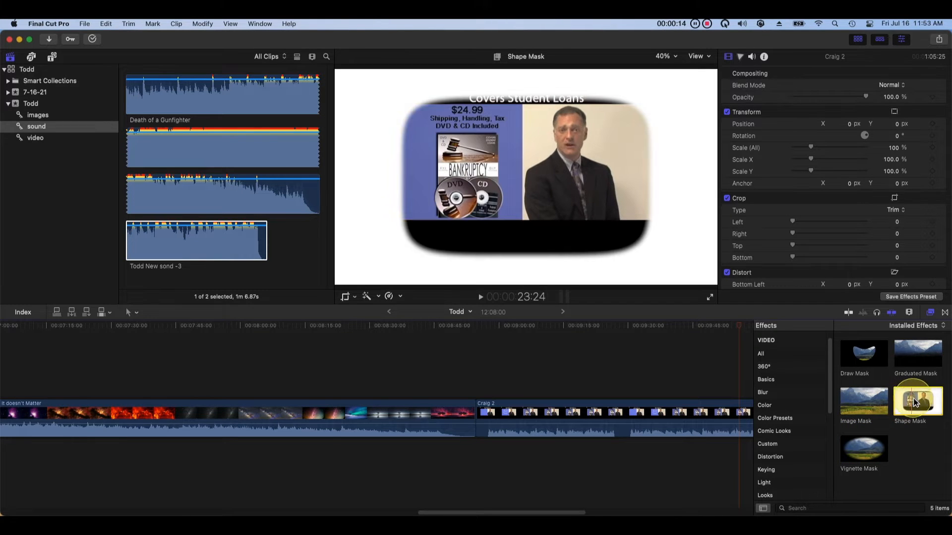
left_click(910, 357)
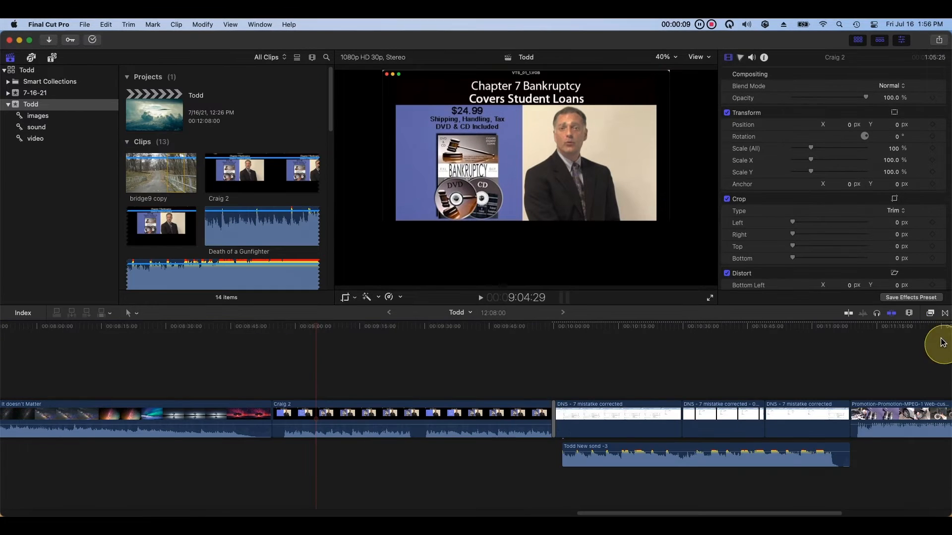
Switch the timeline clip appearance to filmstrips only, to waveforms only, and back to large waveforms with small filmstrips
left_click(912, 316)
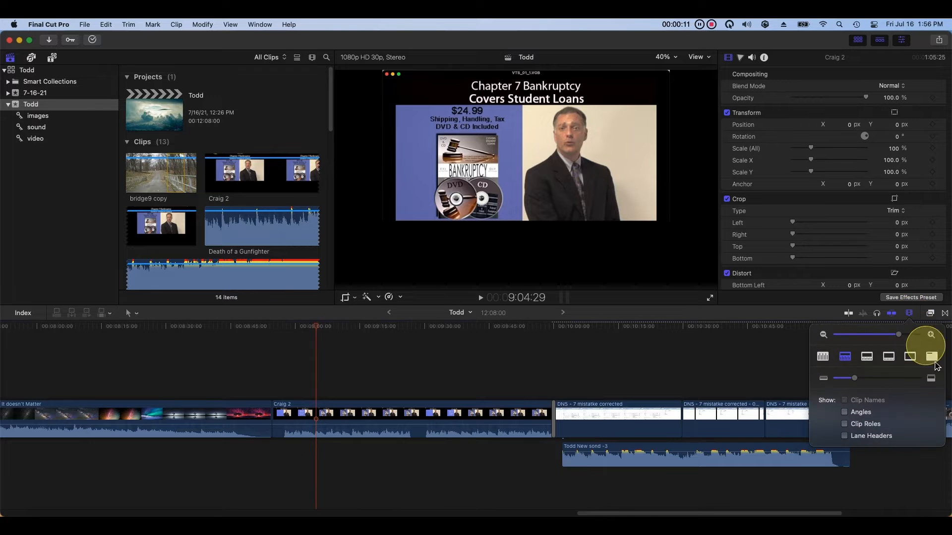
left_click(910, 358)
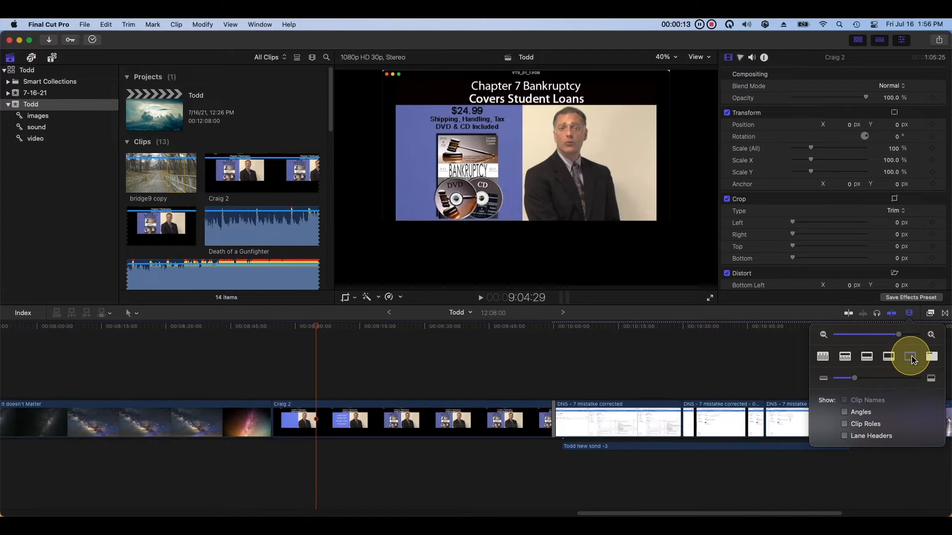
left_click(824, 357)
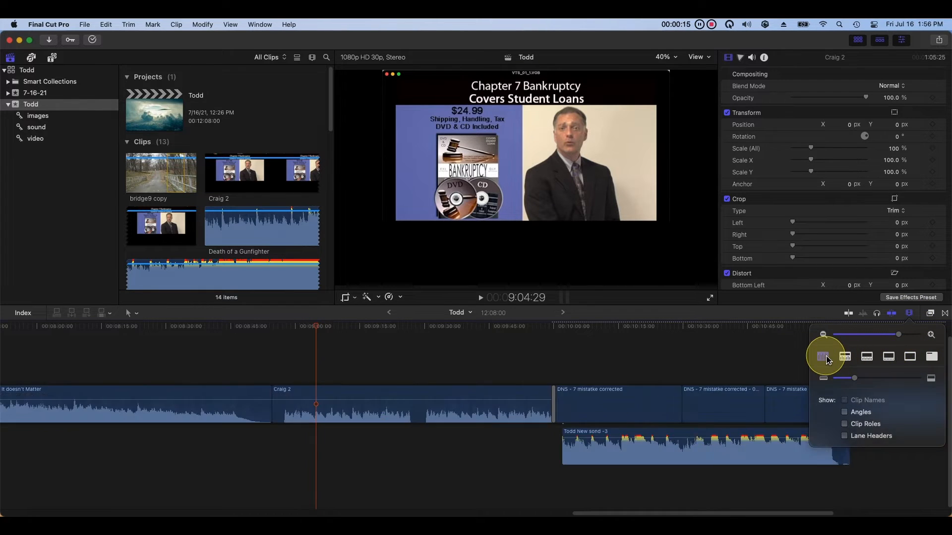
left_click(848, 362)
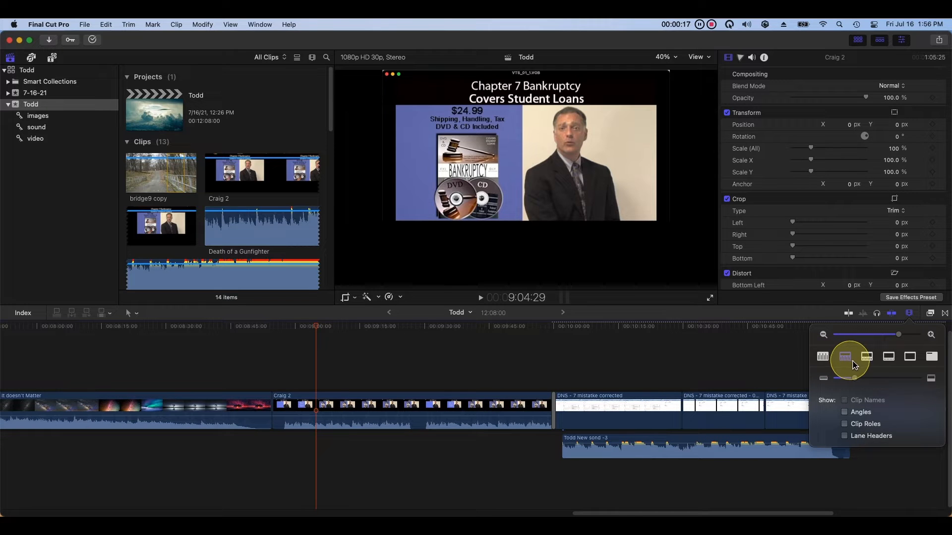
Preview the filmstrip-focused clip appearances, increase the timeline clip height, and return to combined waveforms and filmstrips
left_click(867, 358)
left_click(889, 360)
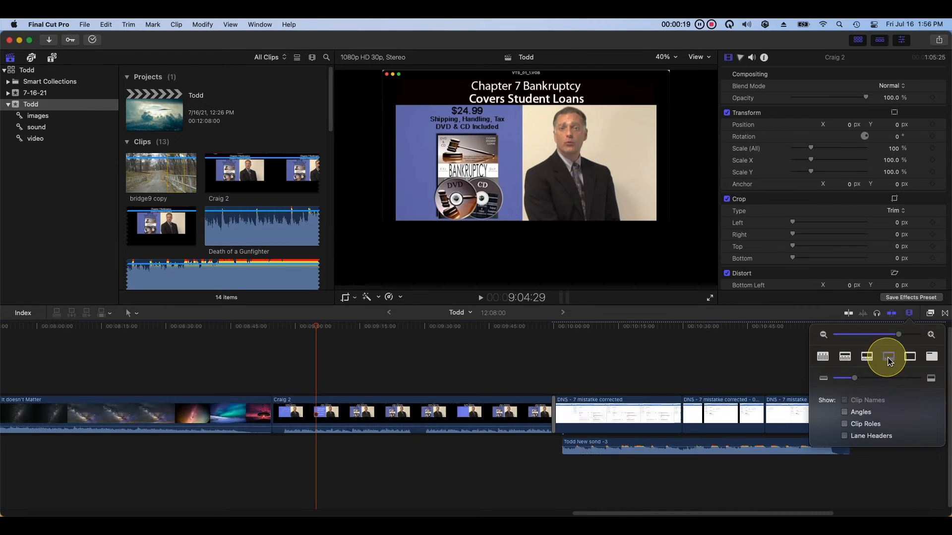
left_click_drag(857, 380, 885, 385)
left_click(852, 361)
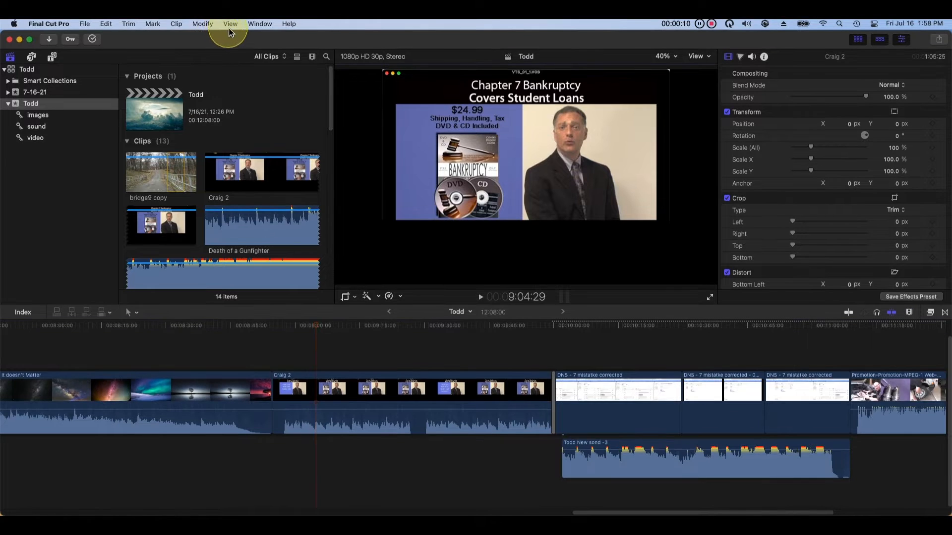
Zoom the viewer in to 50% and on to 75%
left_click(229, 30)
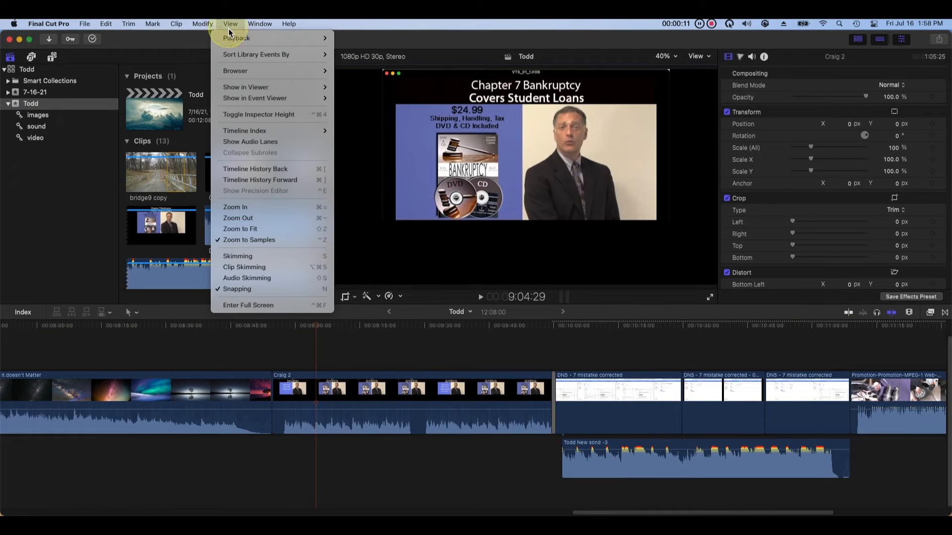
left_click(299, 208)
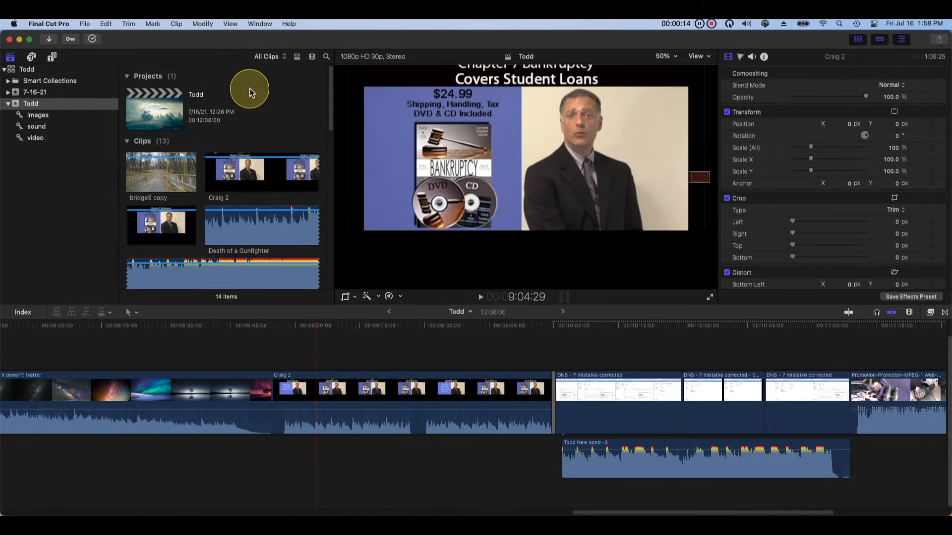
left_click(226, 24)
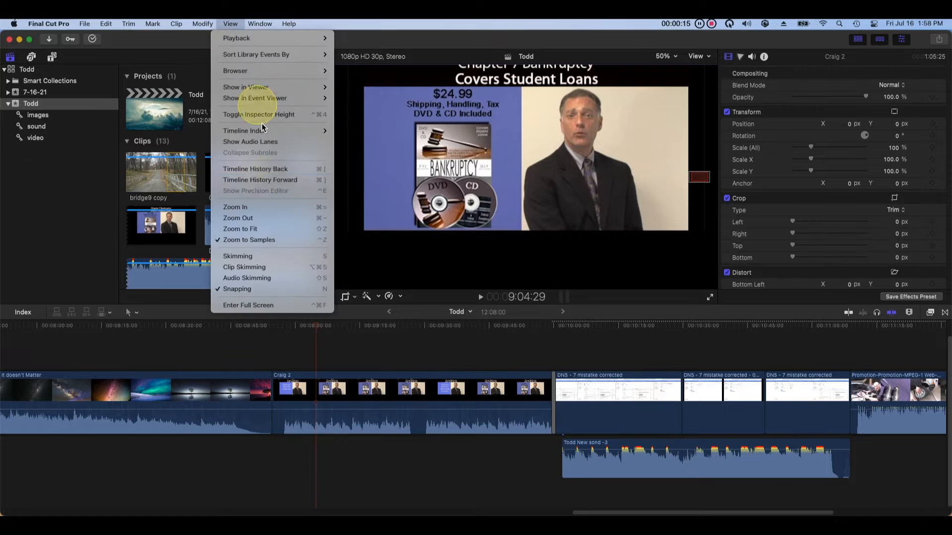
left_click(270, 209)
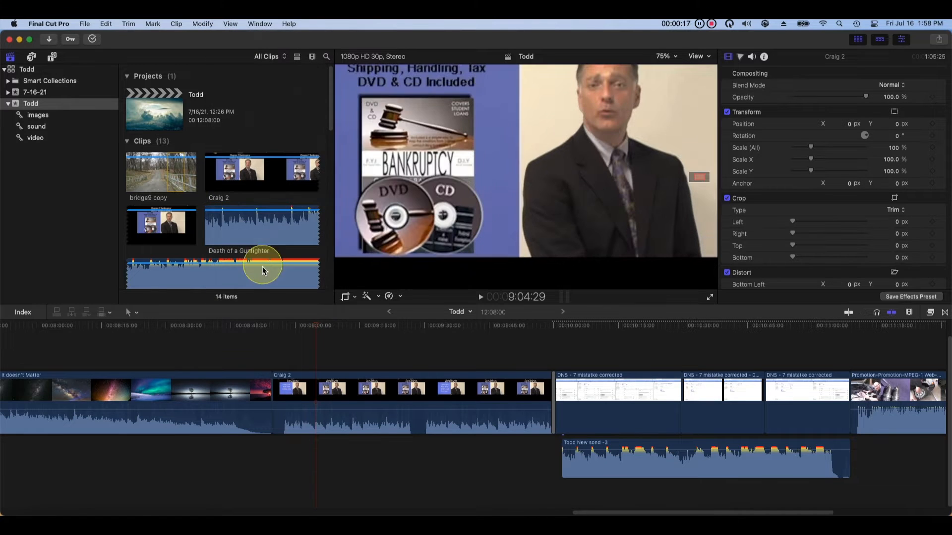
left_click(230, 23)
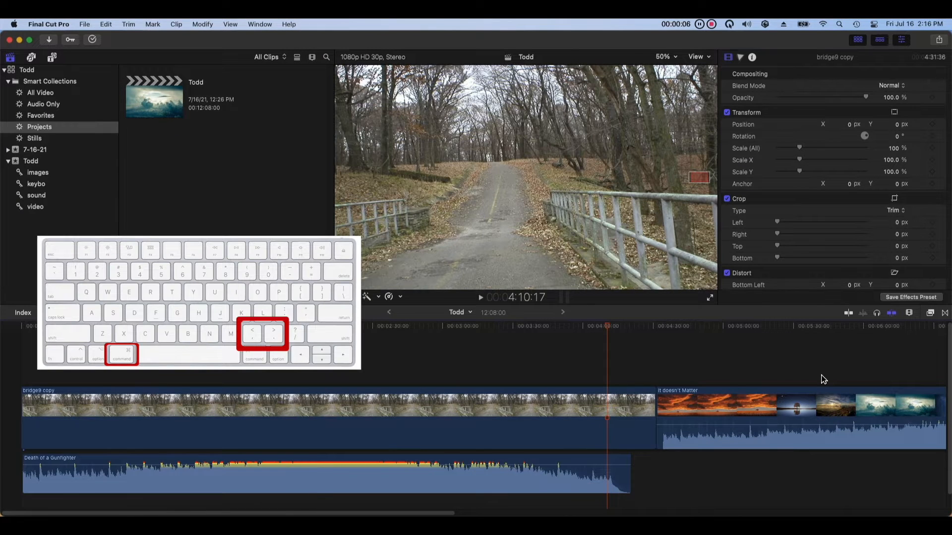
Zoom the timeline out until all the project's clips take up a small area, and zoom it back in
key("super+minus")
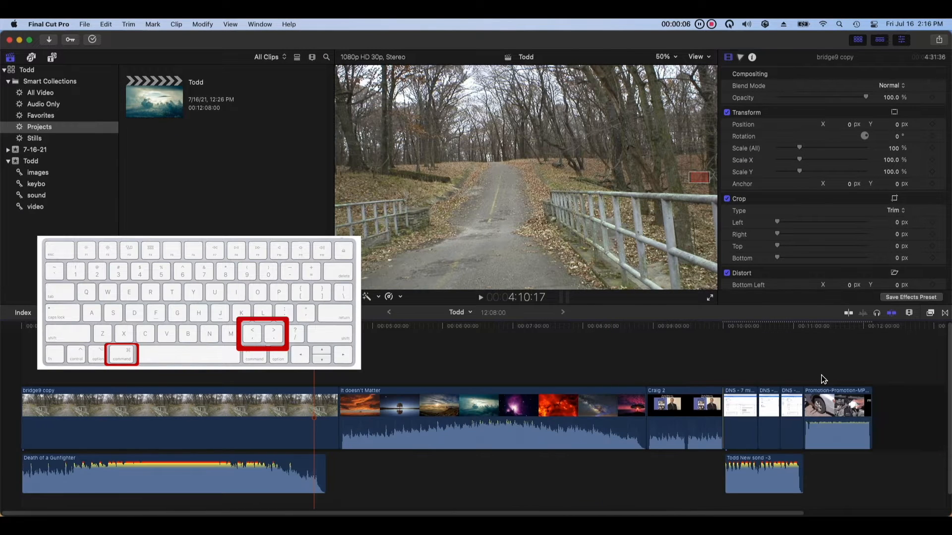
key("super+minus")
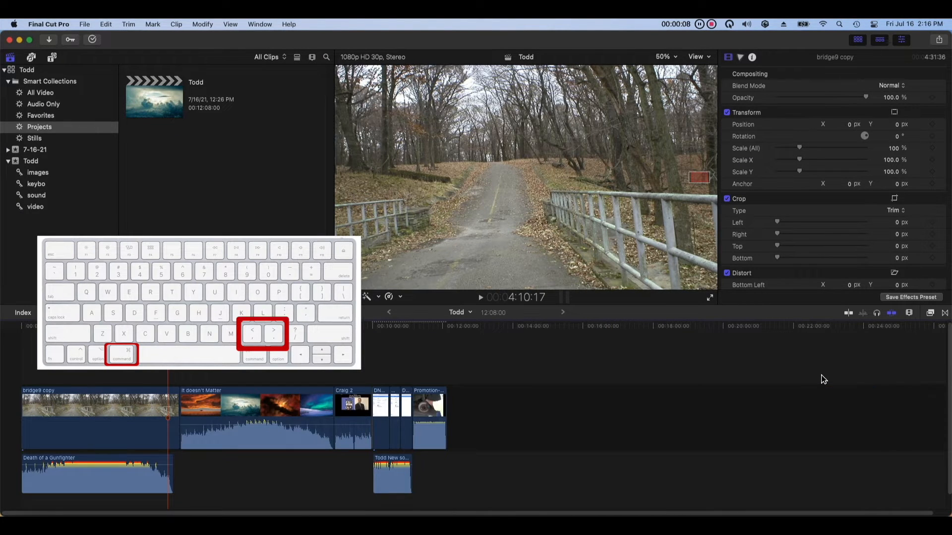
key("super+minus")
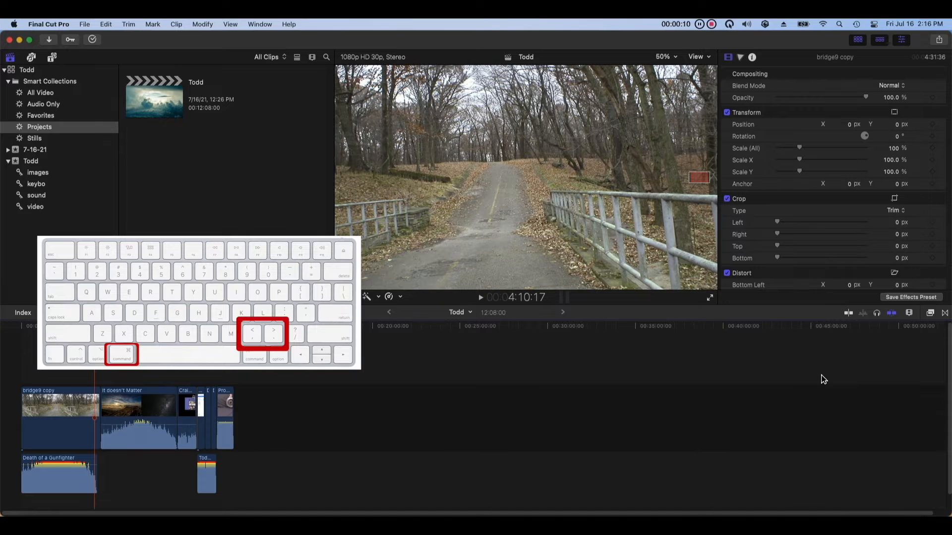
key("super+equal")
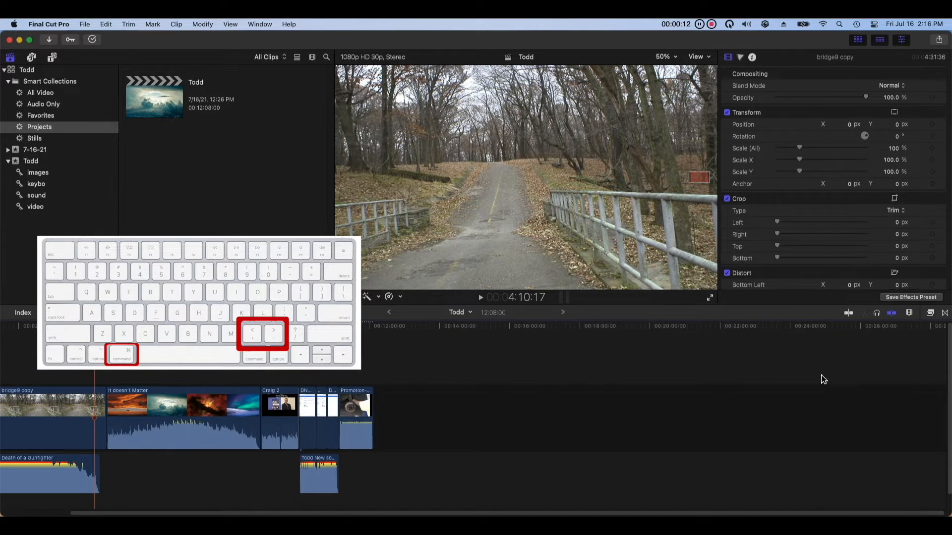
key("super+equal")
key("super+equal")
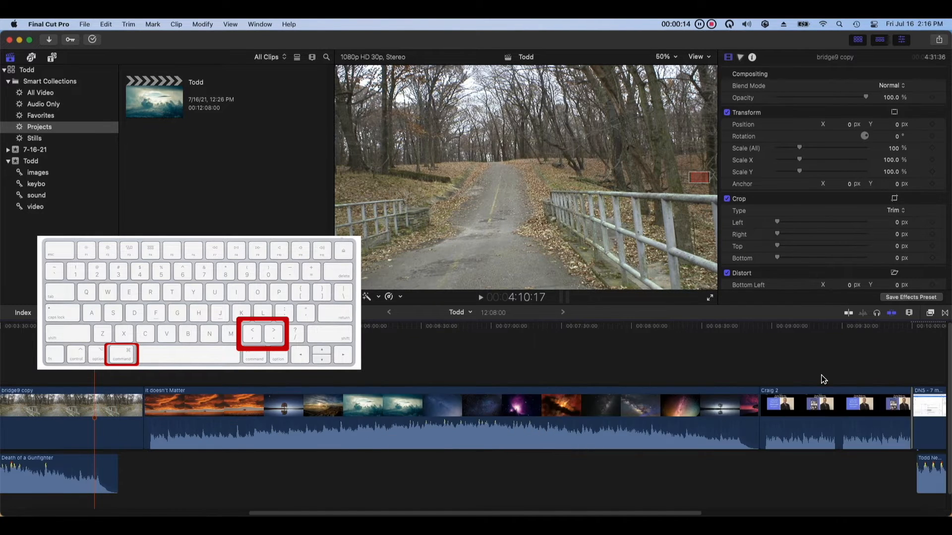
key("super+equal")
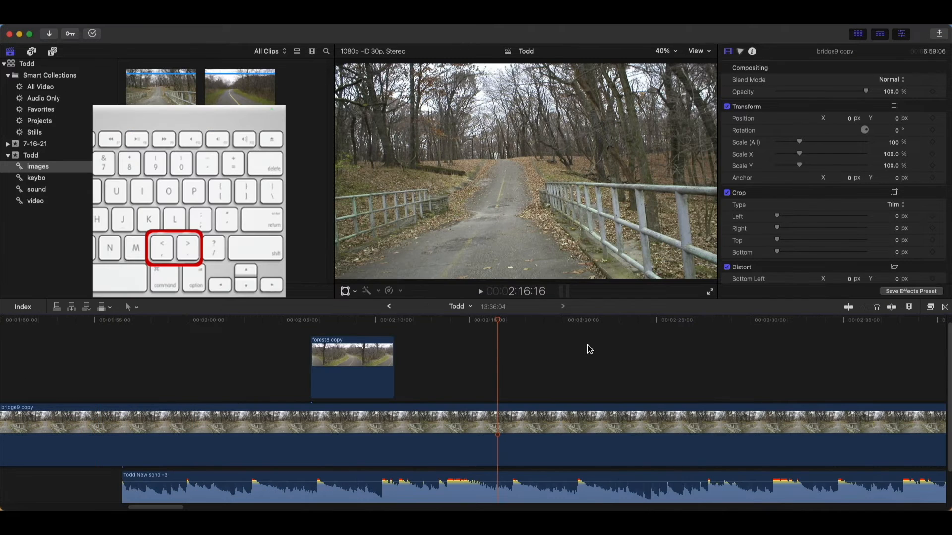
Nudge the connected forest8 copy clip frame by frame to a slightly later position in the timeline
left_click(383, 364)
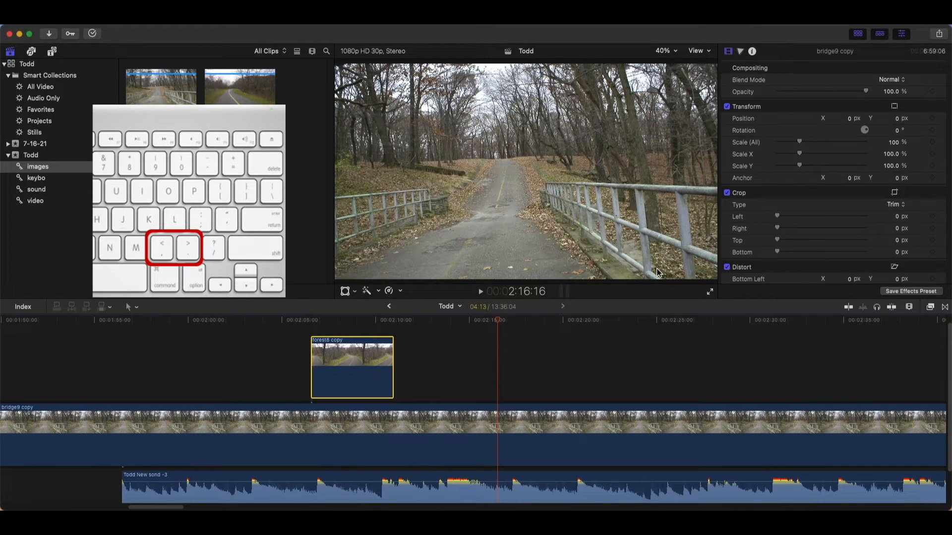
key("period")
key("period")
key("period")
key("period")
key("period")
key("period")
key("period")
key("period")
key("period")
key("period")
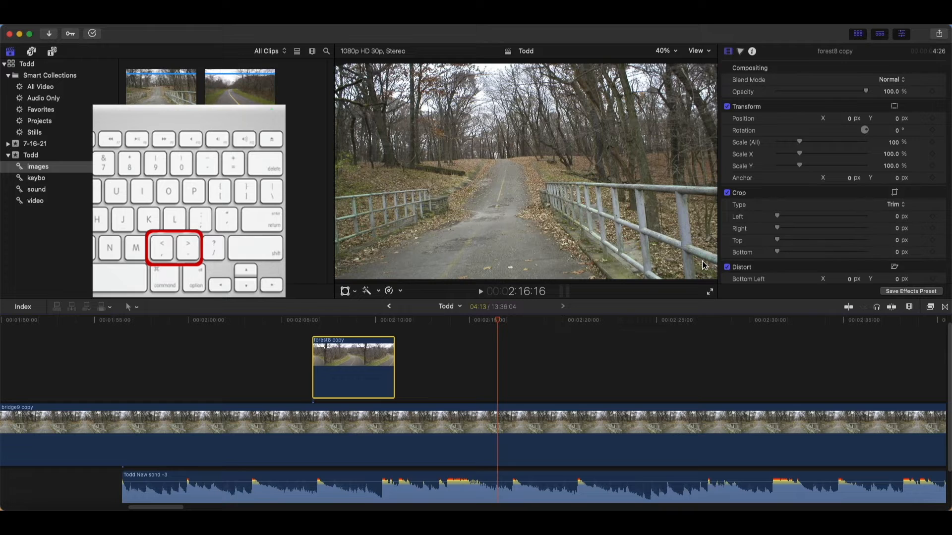
key("period")
key("period")
key("period")
key("period")
key("period")
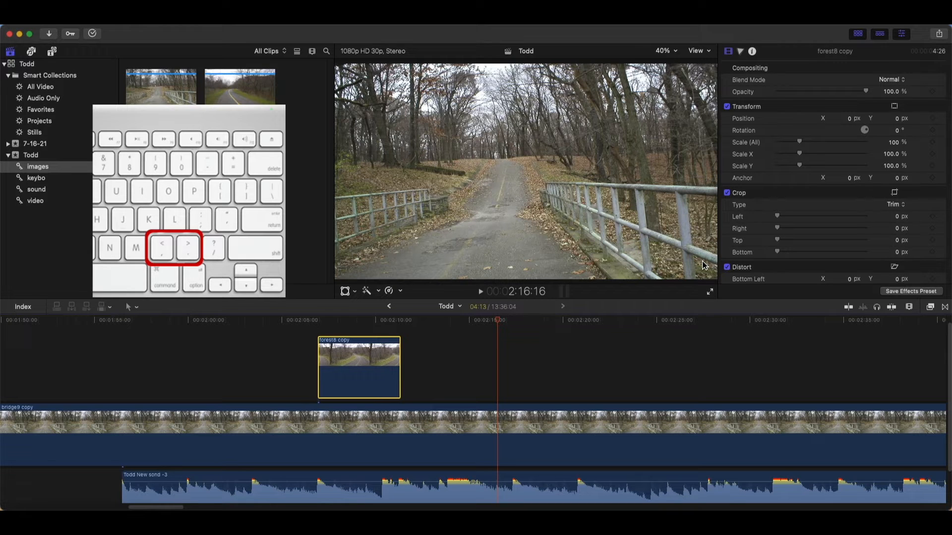
key("period")
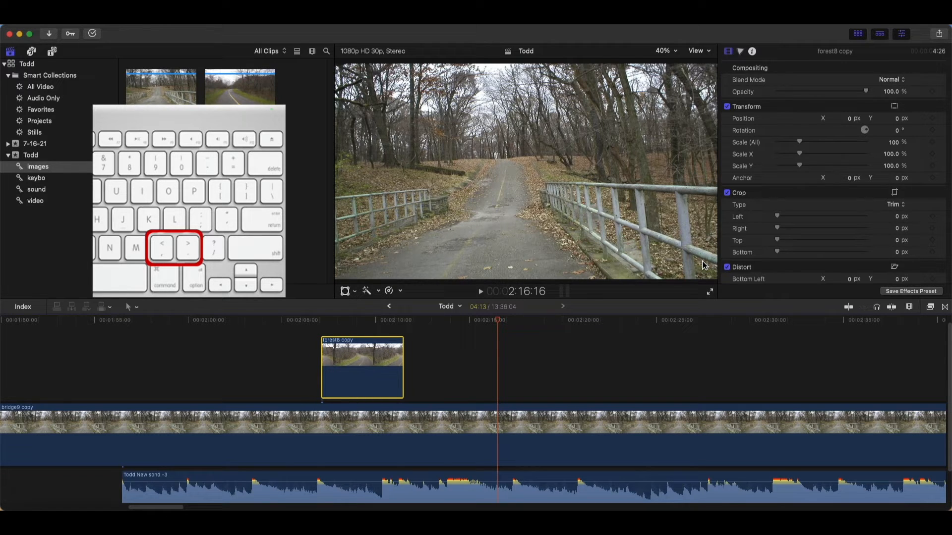
Nudge the forest8 copy clip frame by frame to an earlier point, just before its original start
key("comma")
key("comma")
key("comma")
key("comma")
key("comma")
key("comma")
key("comma")
key("comma")
key("comma")
key("comma")
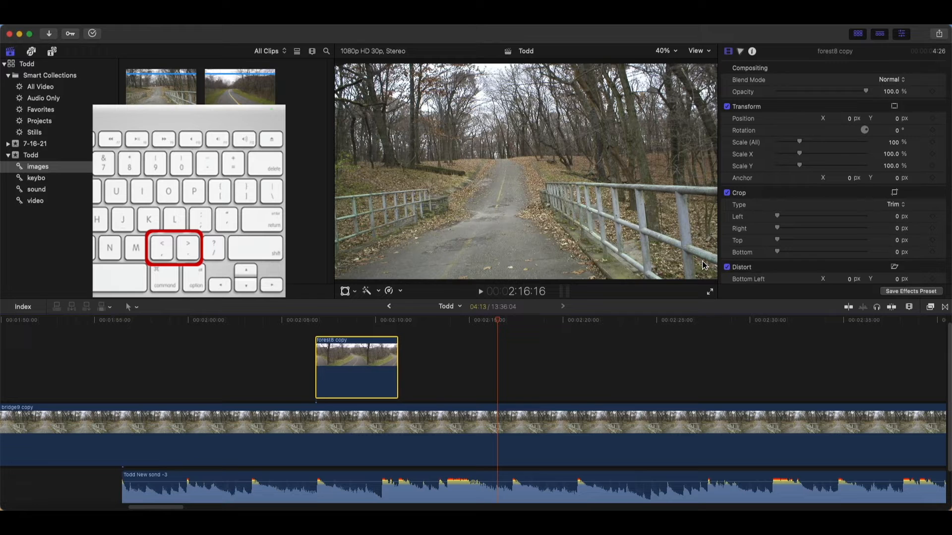
key("comma")
key("comma")
key("comma")
key("comma")
key("comma")
key("comma")
key("comma")
key("comma")
key("comma")
key("comma")
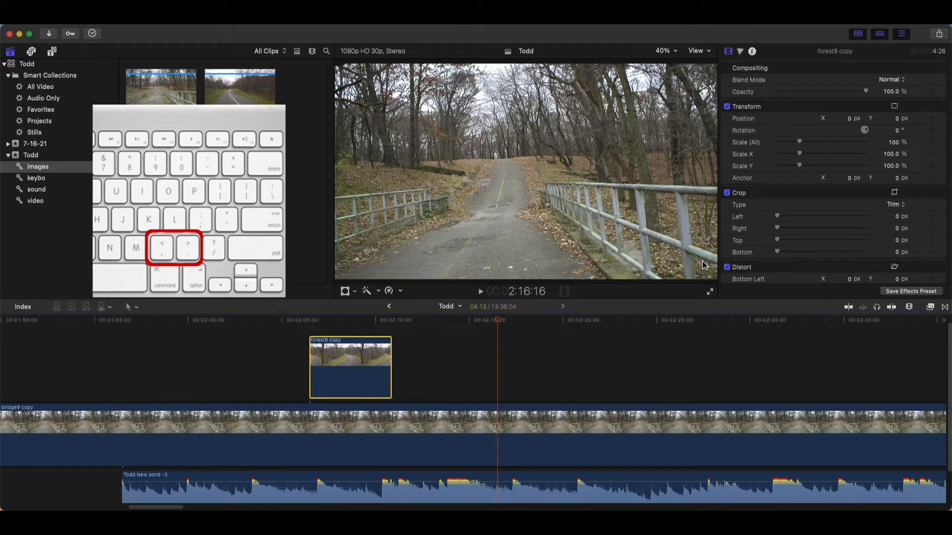
key("comma")
key("comma")
key("comma")
Nudge the Todd New sond -3 audio clip frame by frame to an earlier position under bridge9 copy
left_click(649, 481)
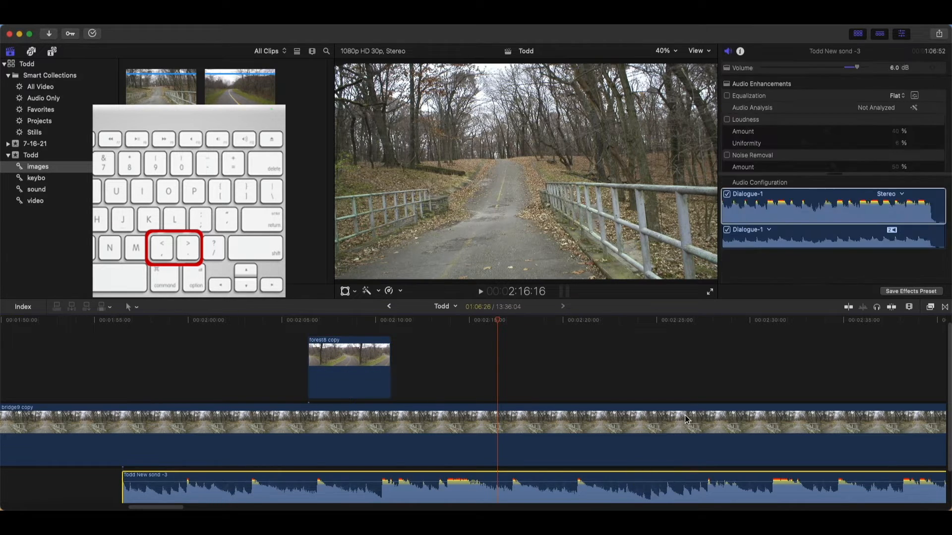
key("comma")
key("comma")
key("comma")
key("comma")
key("comma")
key("comma")
key("comma")
key("comma")
key("comma")
key("comma")
key("comma")
key("comma")
key("comma")
key("comma")
key("comma")
key("comma")
key("comma")
key("comma")
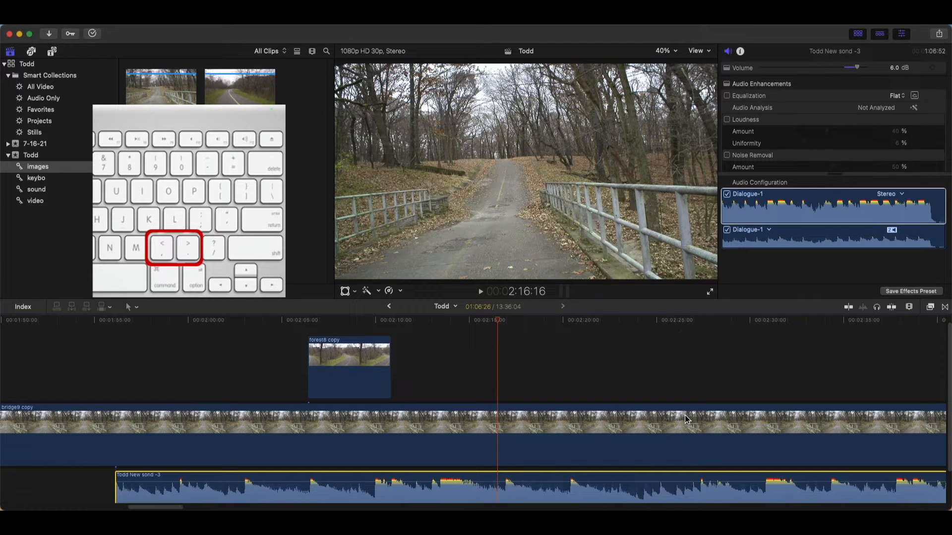
key("comma")
key("comma")
key("comma")
key("comma")
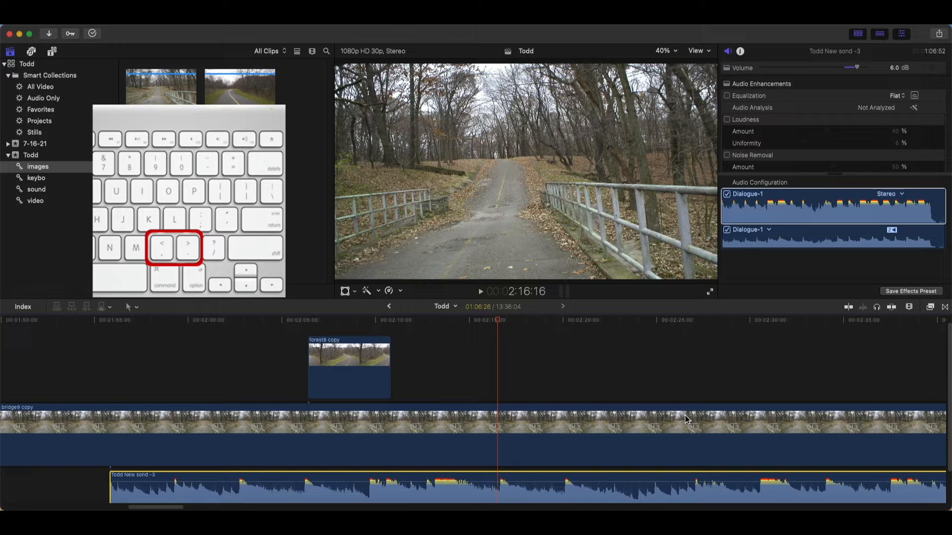
Nudge the Todd New sond -3 audio clip frame by frame to a later position
key("period")
key("period")
key("period")
key("period")
key("period")
key("period")
key("period")
key("period")
key("period")
key("period")
key("period")
key("period")
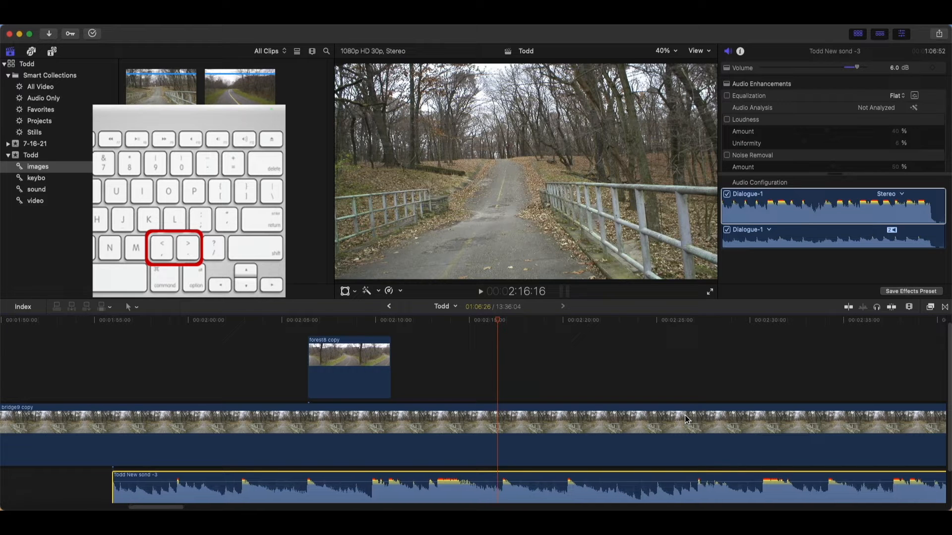
key("period")
key("period")
key("period")
key("period")
key("period")
key("period")
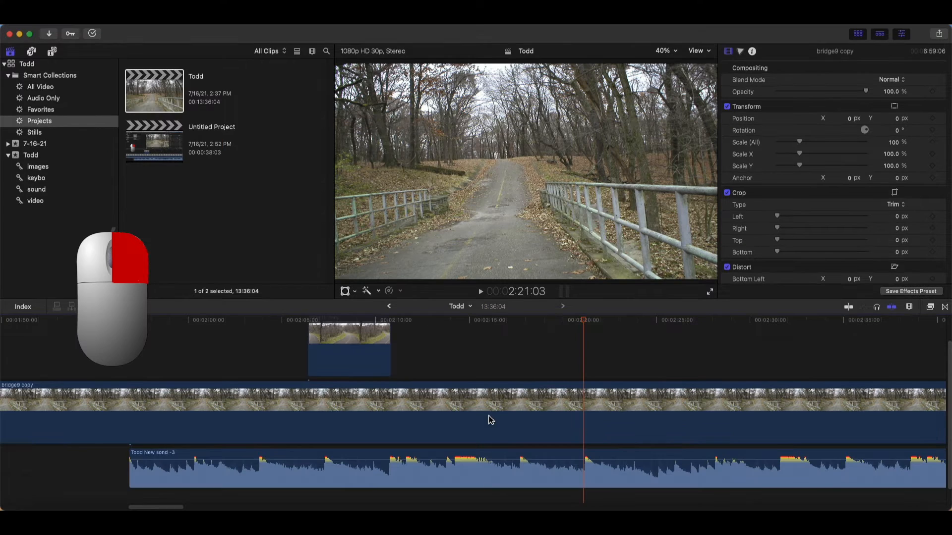
Examine the shortcut menus of the bridge9 copy clip, the viewer image and the Todd project
left_click(490, 475)
right_click(488, 419)
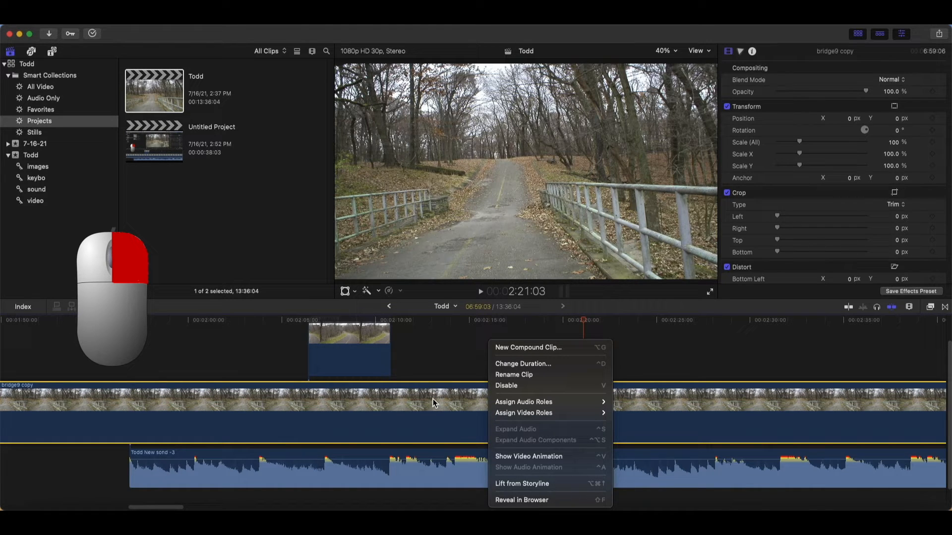
left_click(456, 186)
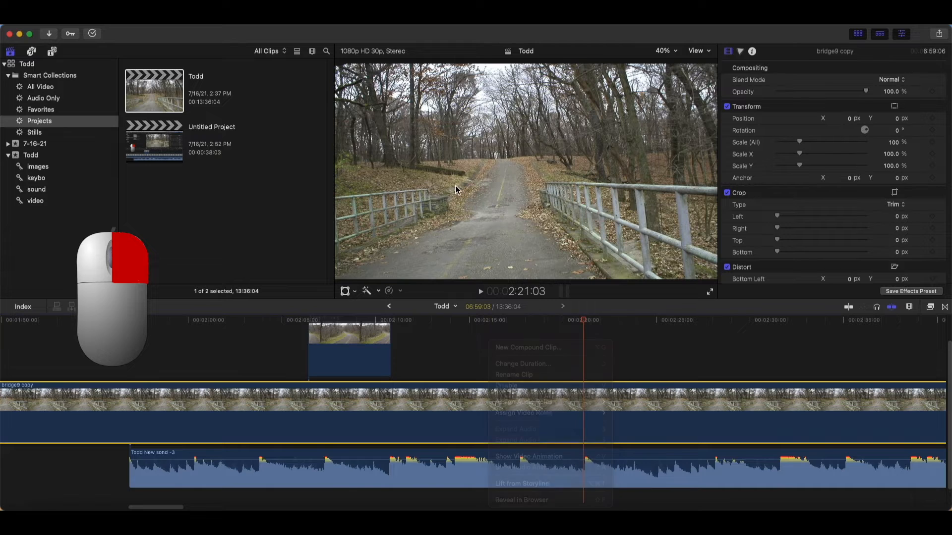
right_click(456, 189)
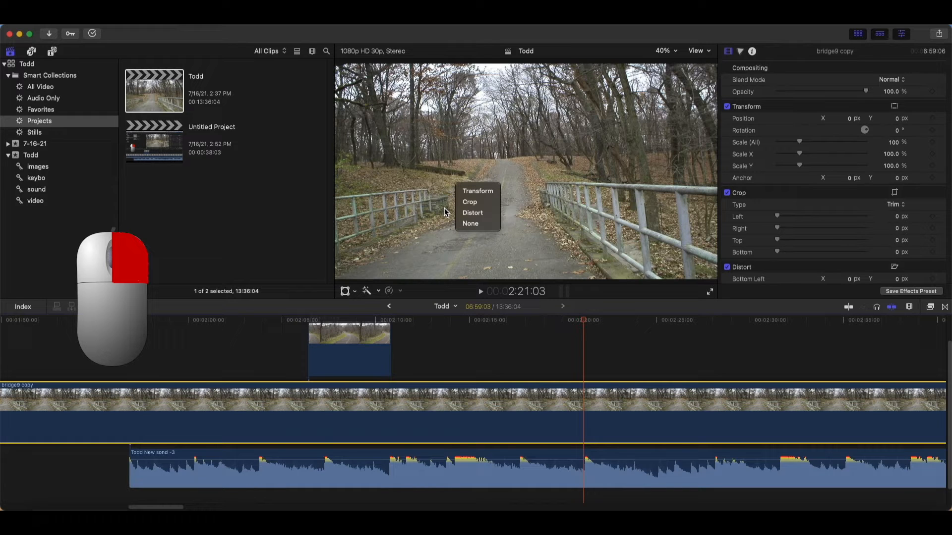
left_click(197, 232)
right_click(160, 102)
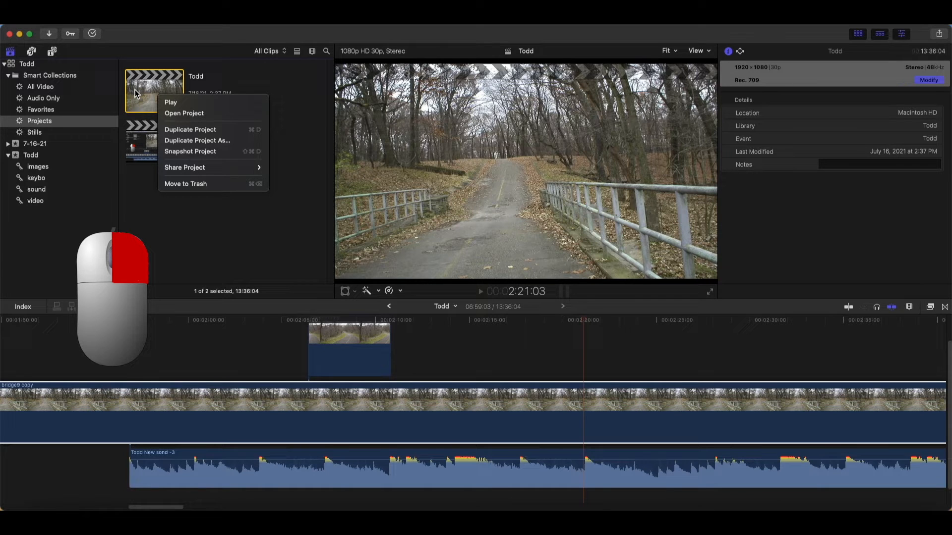
left_click(206, 263)
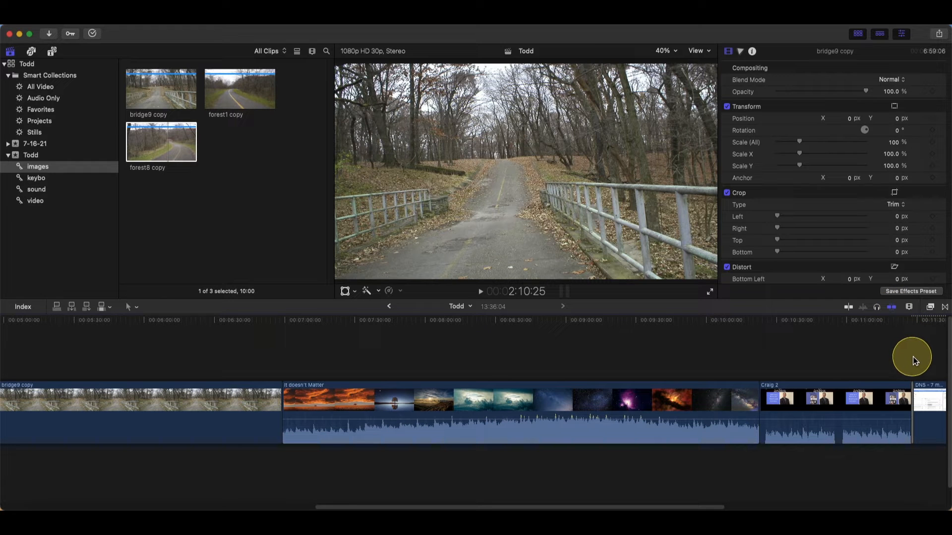
Connect the forest8 copy image above the start of It doesn't Matter, and Todd New sond -3 below the start of Craig 2
left_click(157, 141)
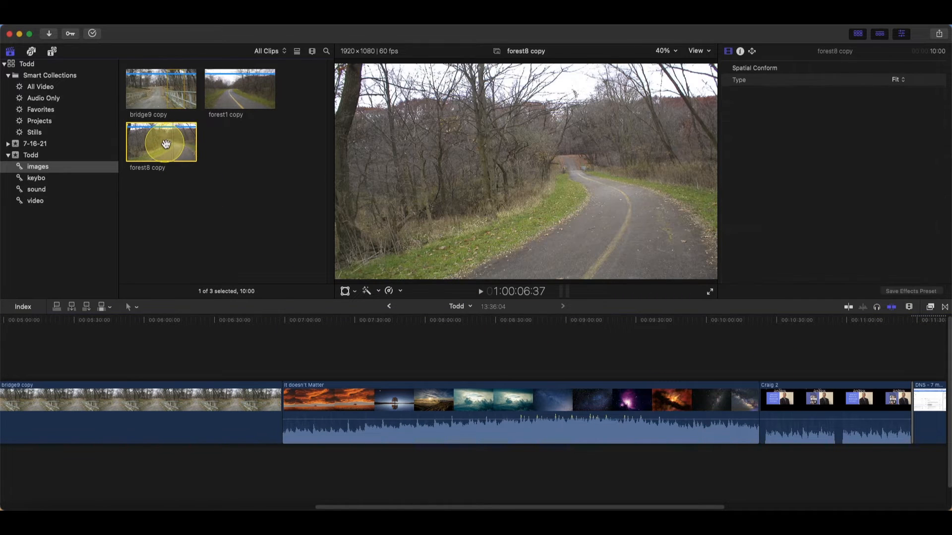
left_click_drag(166, 144, 292, 363)
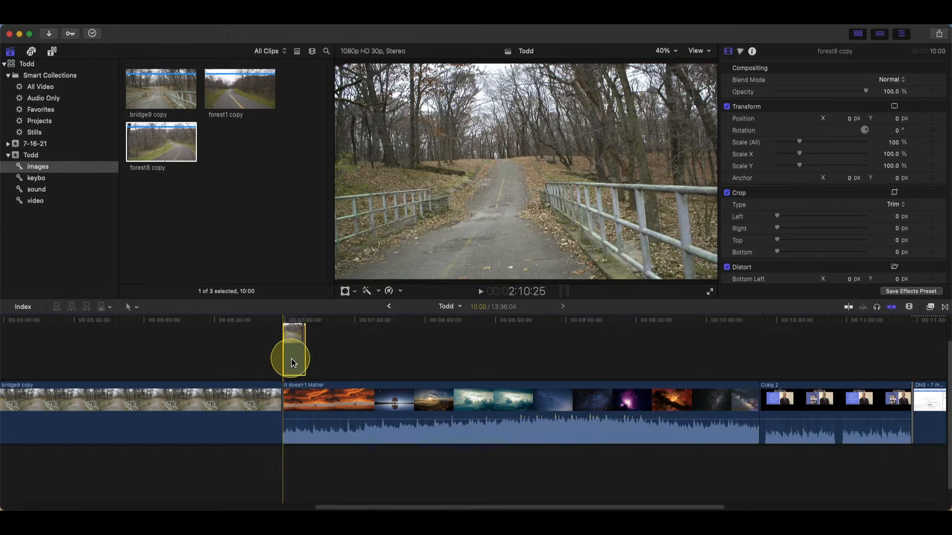
left_click(55, 191)
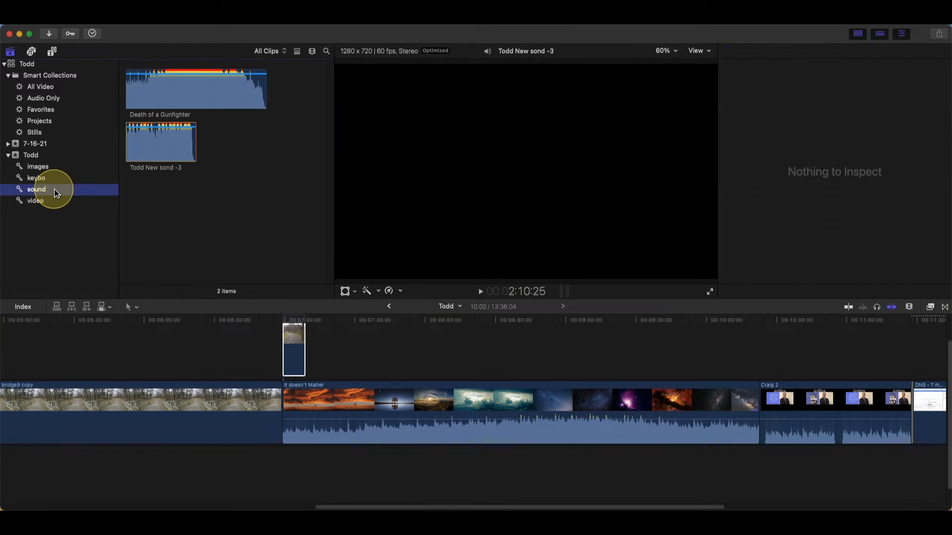
left_click_drag(164, 144, 123, 470)
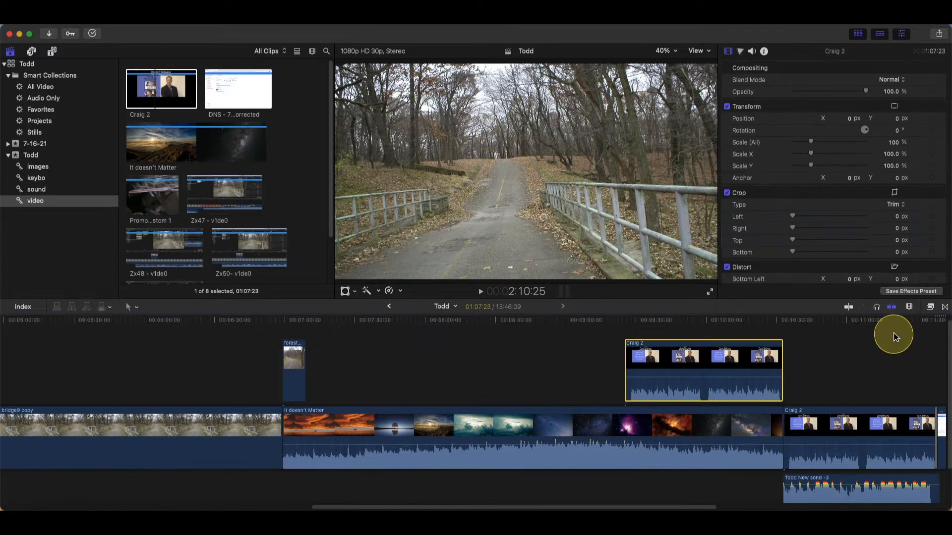
Solo the connected Craig 2 clip above the primary storyline, switch soloing off again and deselect the clip
left_click(876, 308)
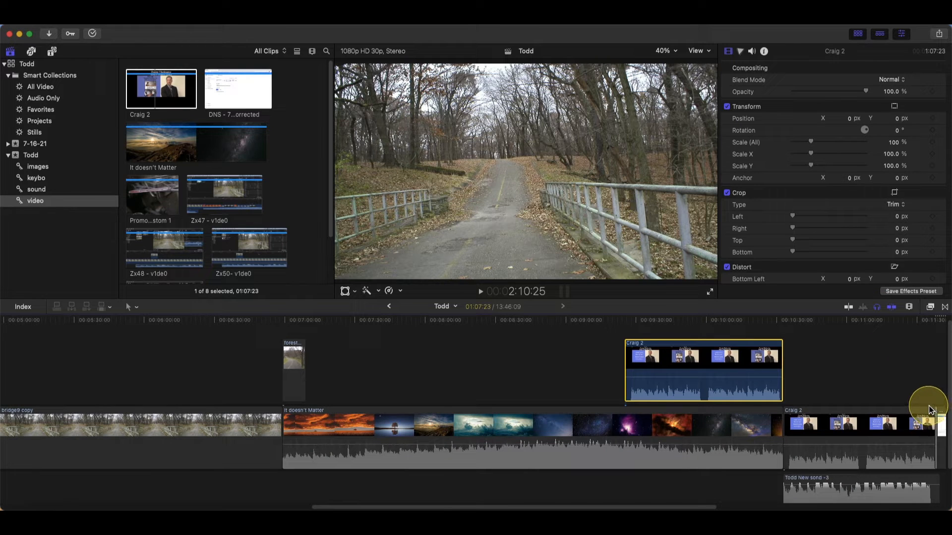
left_click(875, 308)
left_click(835, 371)
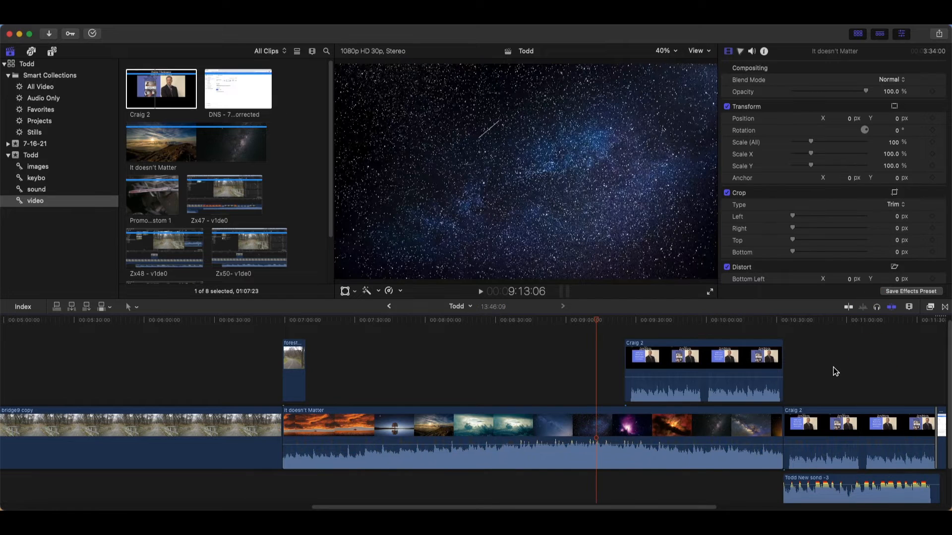
Turn on skimming and preview the Craig 2, DNS - 7 mistatke corrected and Promotion-Promotion-MPEG-1 Web-custom 1 clips in the browser
left_click(848, 307)
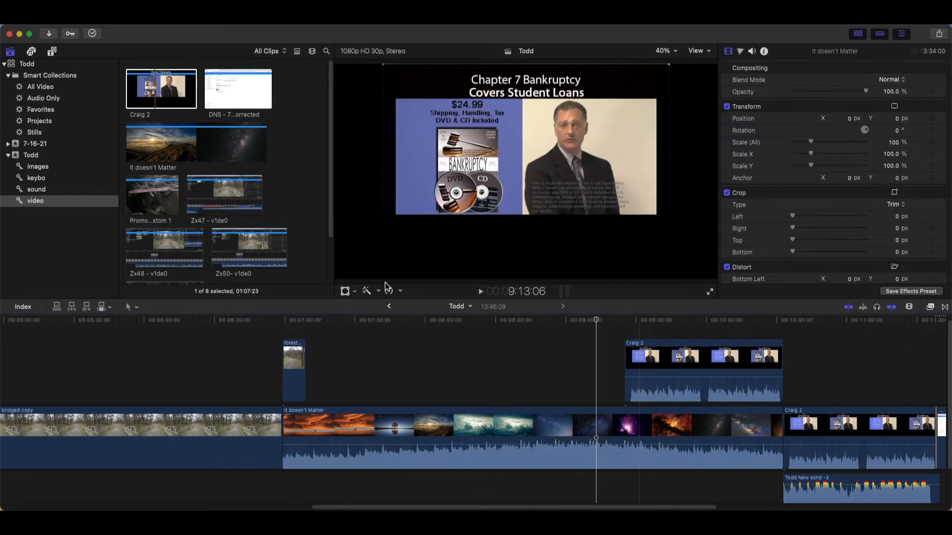
left_click(170, 103)
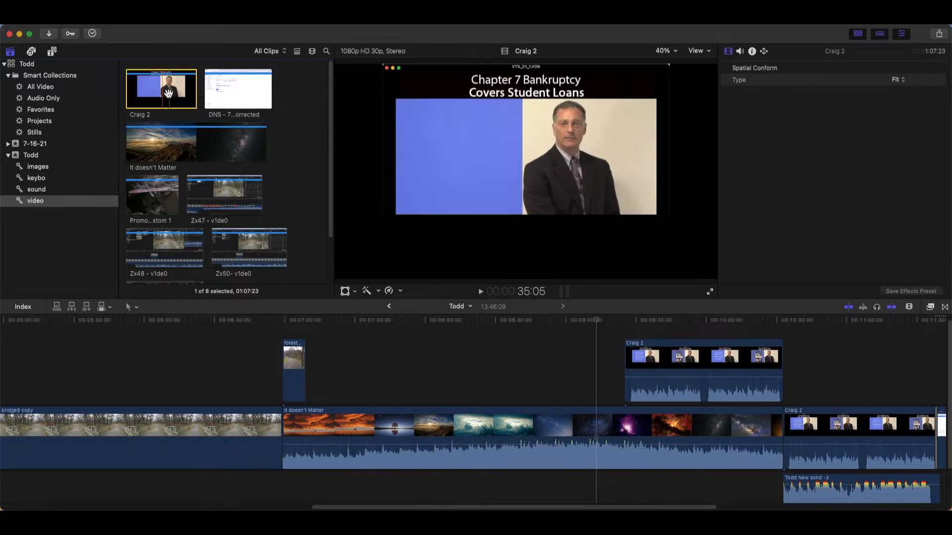
left_click(239, 97)
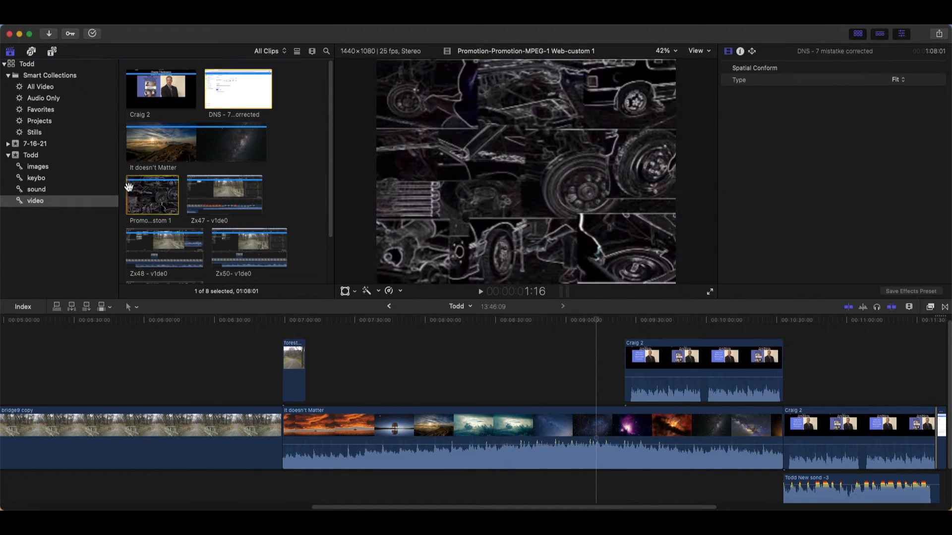
left_click(148, 192)
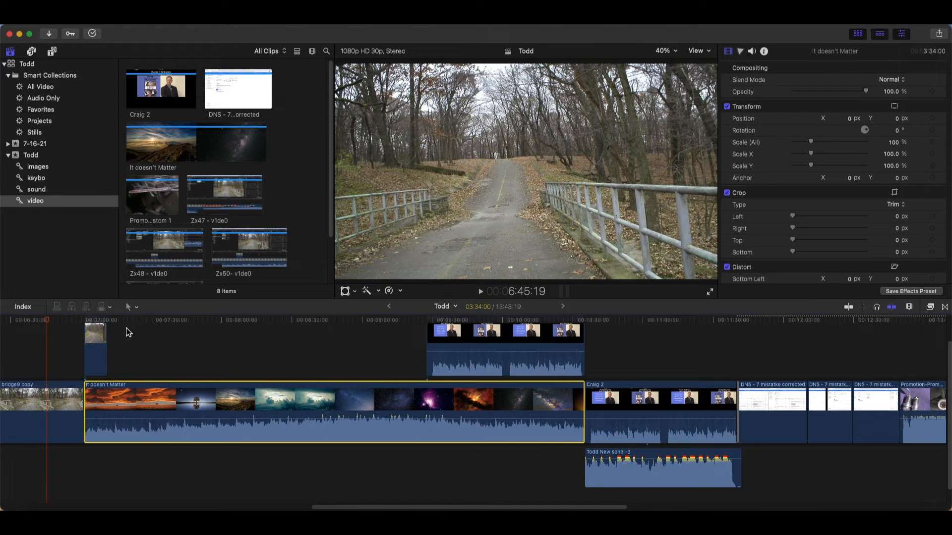
Ripple-trim the start of It doesn't Matter to shorten it, and adjust its end point with the Select tool
left_click(137, 308)
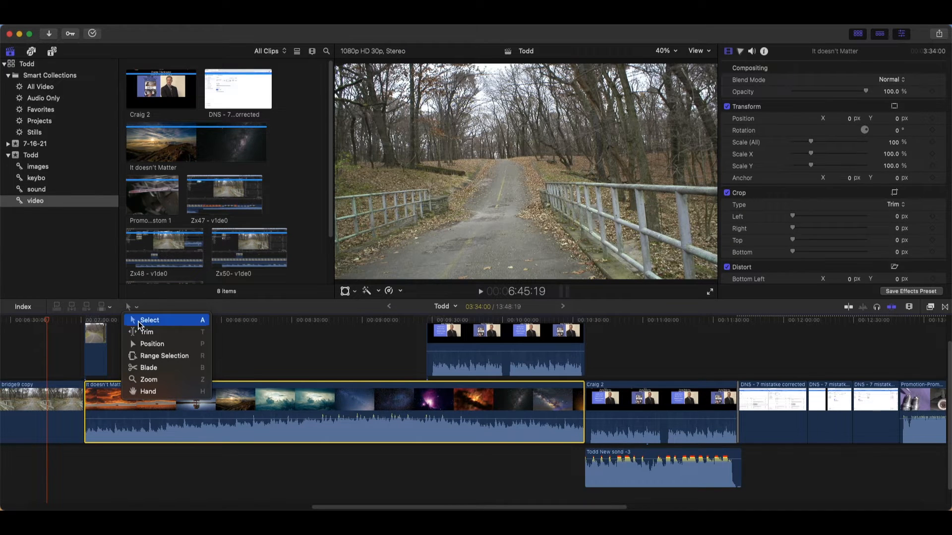
left_click(139, 323)
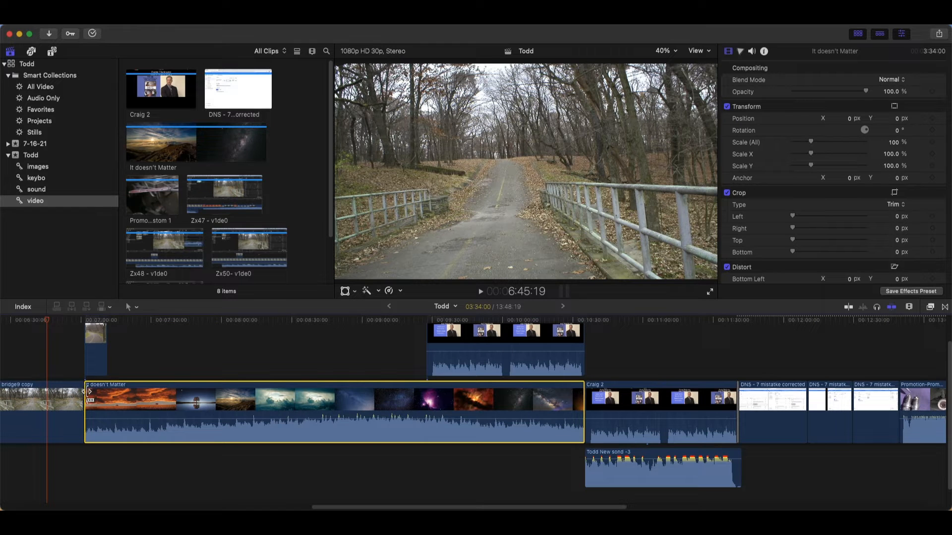
left_click_drag(85, 392, 261, 413)
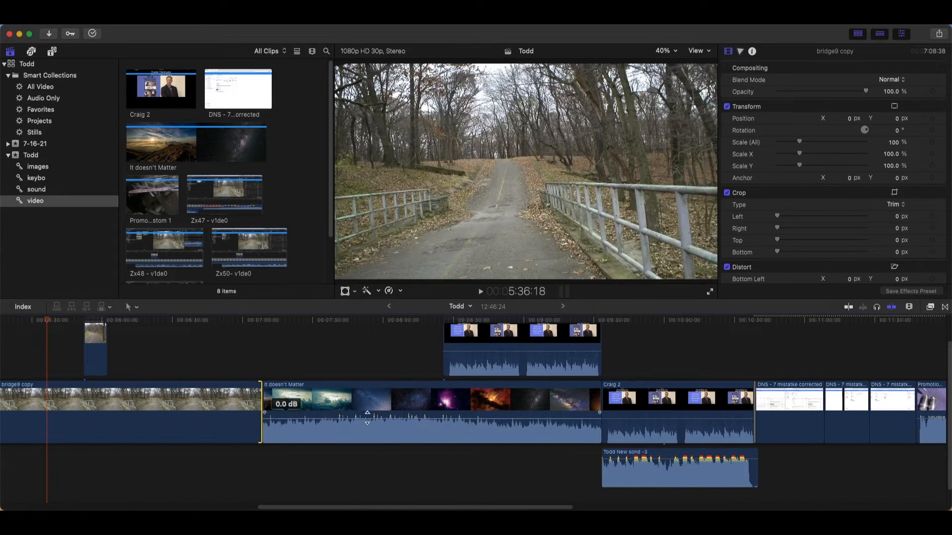
left_click_drag(598, 404, 575, 407)
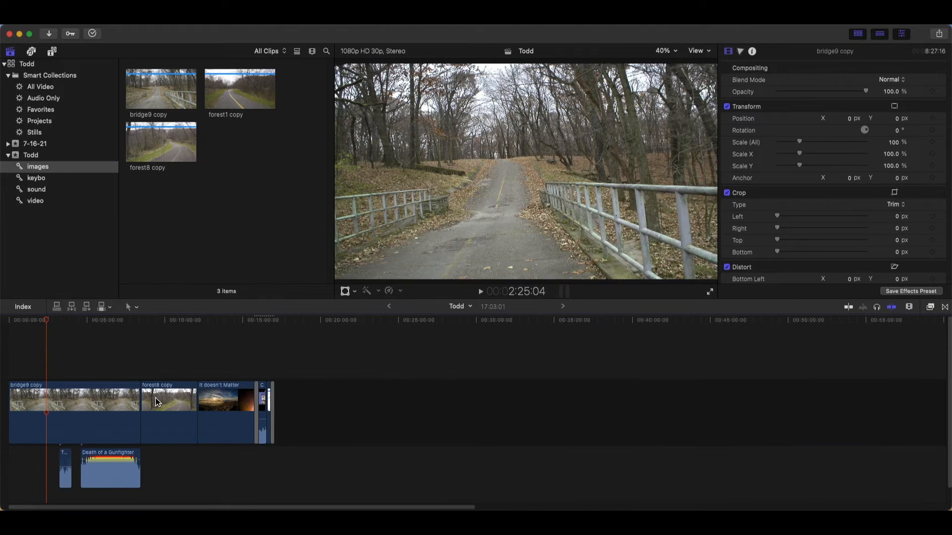
Ripple-trim the end and start of forest8 copy so that the clip lasts about 13:02:38
left_click(157, 402)
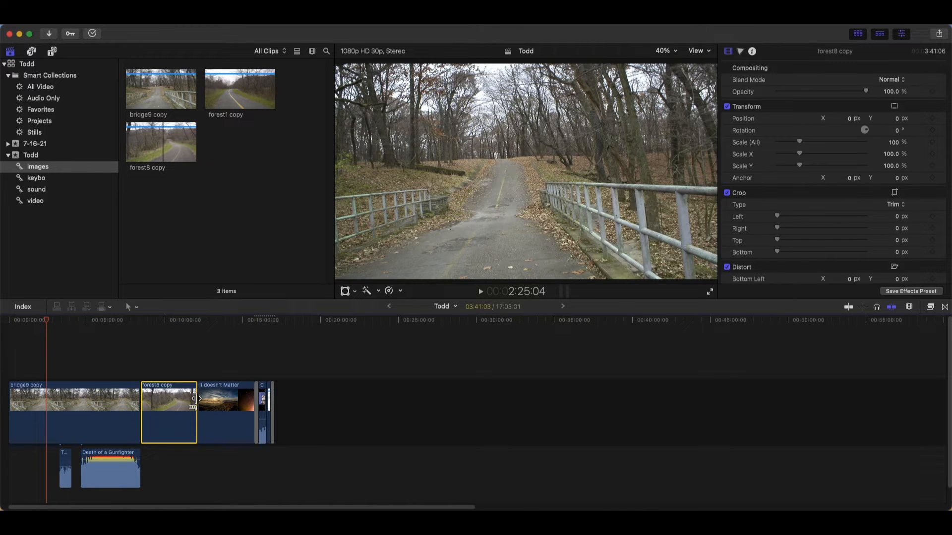
left_click_drag(194, 398, 370, 426)
left_click_drag(136, 398, 174, 399)
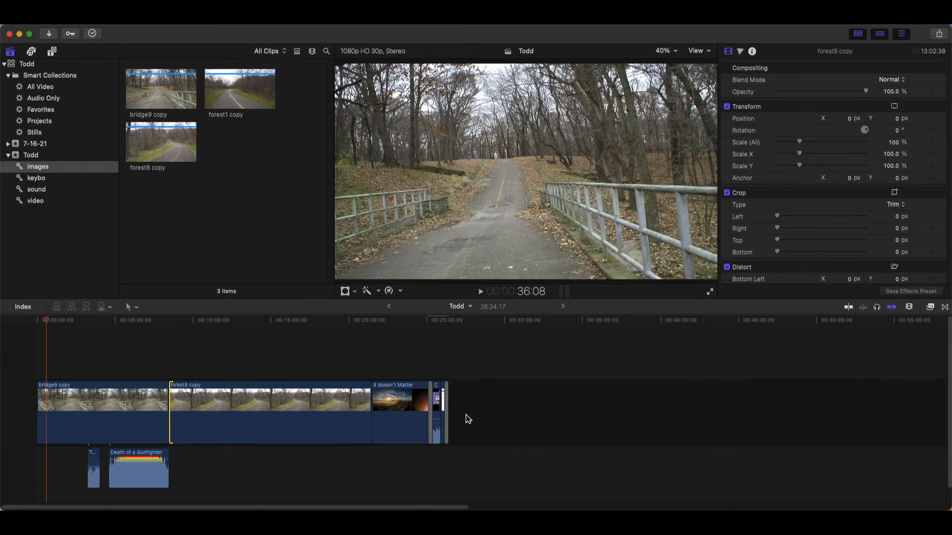
left_click(486, 418)
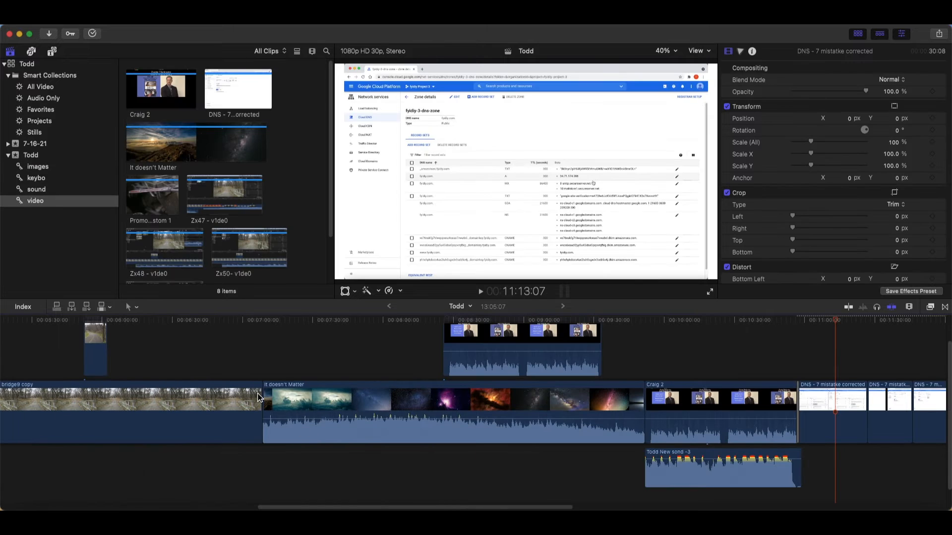
Open the edit point between bridge9 copy and It doesn't Matter in the Precision Editor, close it again and deselect everything
left_click(259, 397)
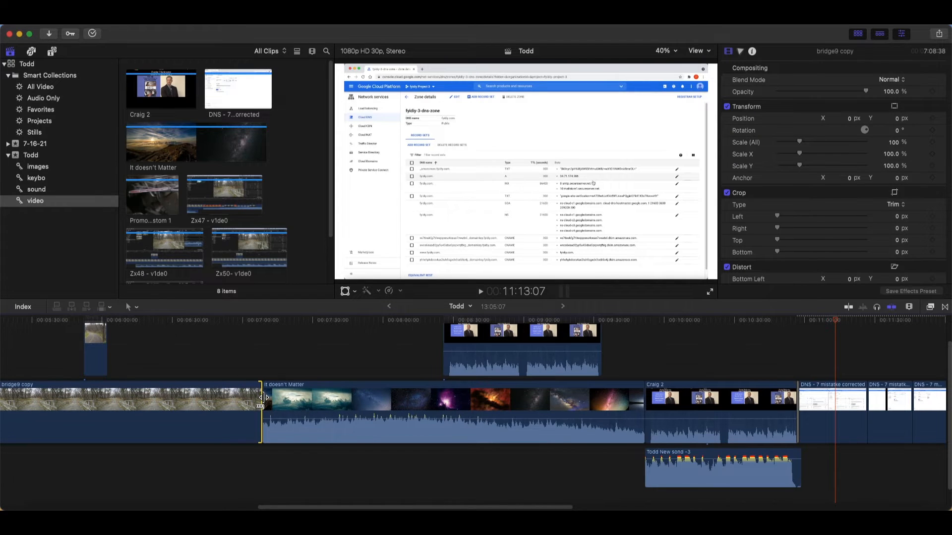
double_click(259, 396)
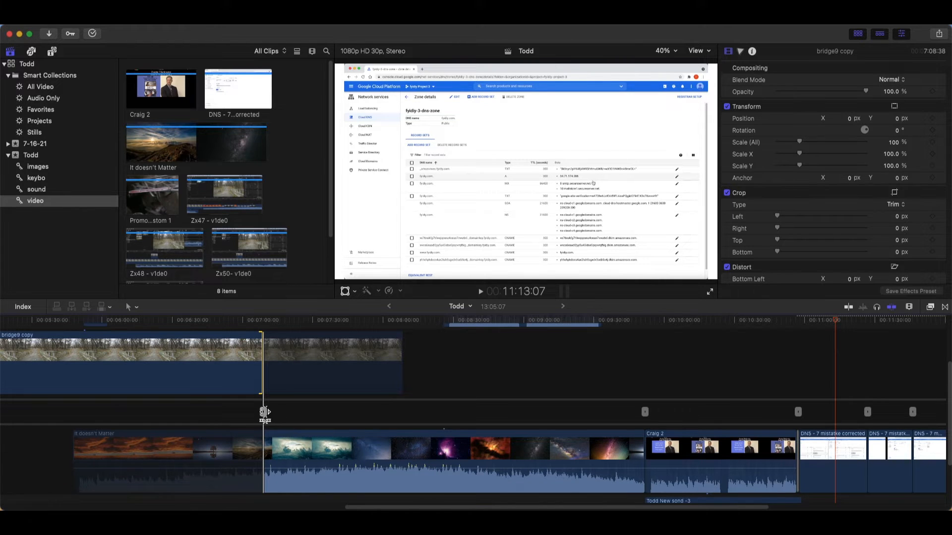
double_click(265, 412)
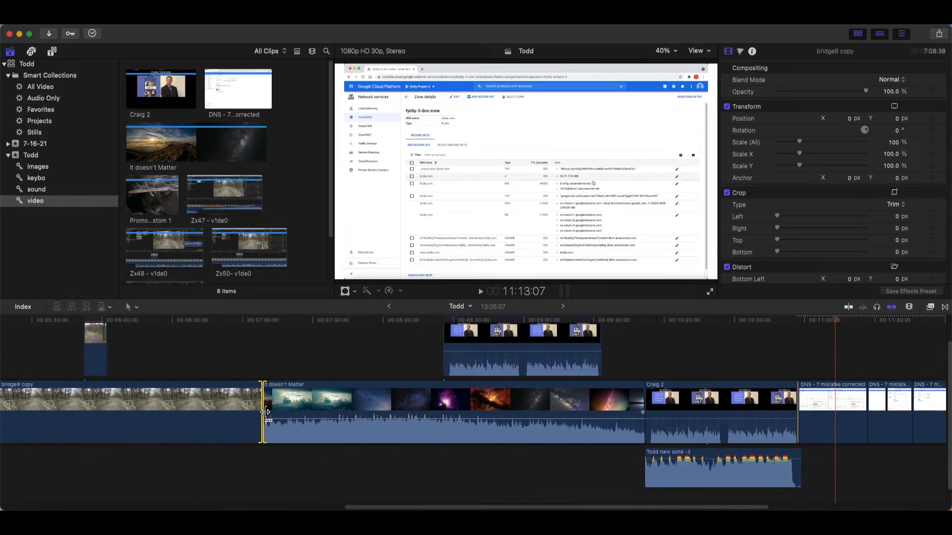
left_click(248, 385)
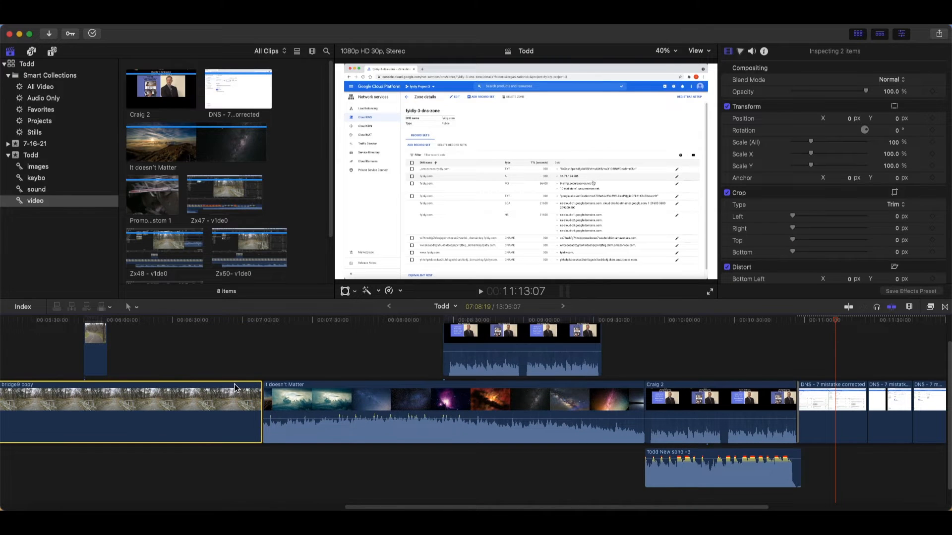
left_click(229, 353)
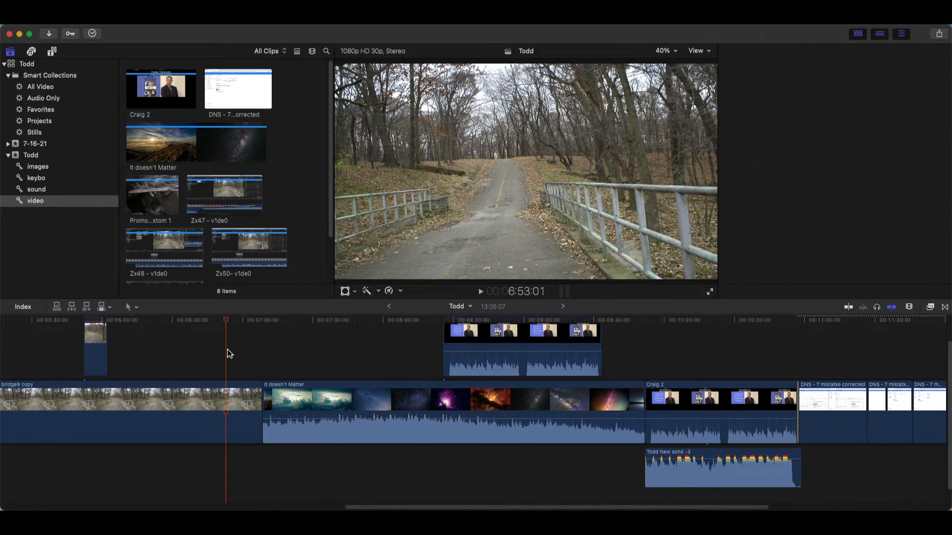
left_click(252, 355)
With the Trim tool, roll the edit between bridge9 copy and It doesn't Matter later, and try rolling the edit before Craig 2
left_click(130, 307)
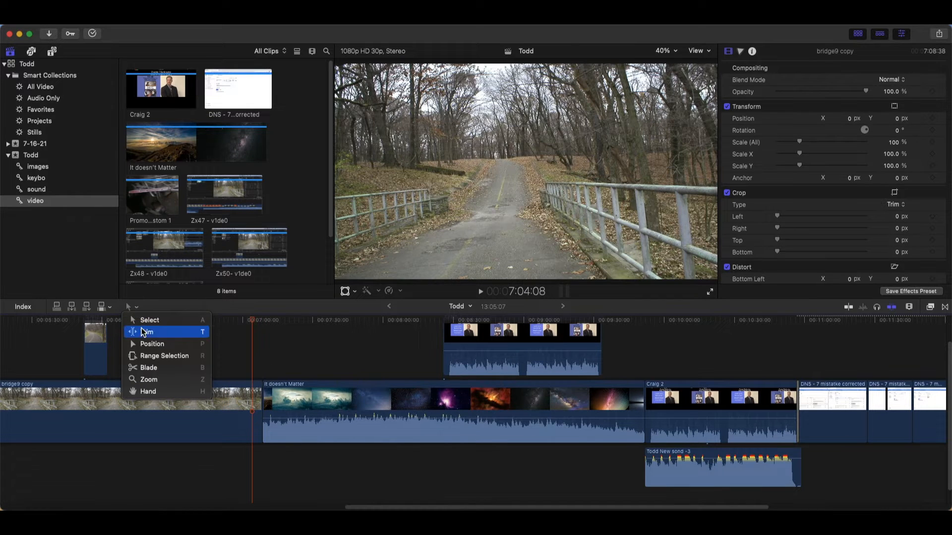
left_click(144, 333)
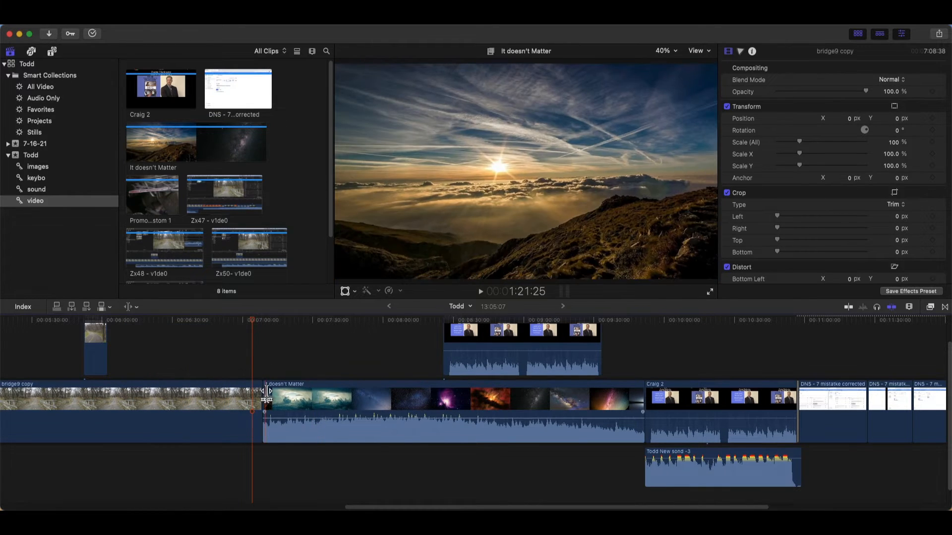
left_click_drag(266, 392, 543, 425)
left_click_drag(542, 425, 307, 395)
mouse_move(647, 398)
left_mouse_down()
mouse_move(722, 395)
mouse_move(605, 403)
mouse_move(637, 393)
mouse_move(669, 398)
mouse_move(638, 406)
left_mouse_up()
scroll(638, 405, "down", 1)
With the Position tool, shorten bridge9 copy to about 6:53:22 from its end and It doesn't Matter to about 1:56:19 from its start
left_click(130, 306)
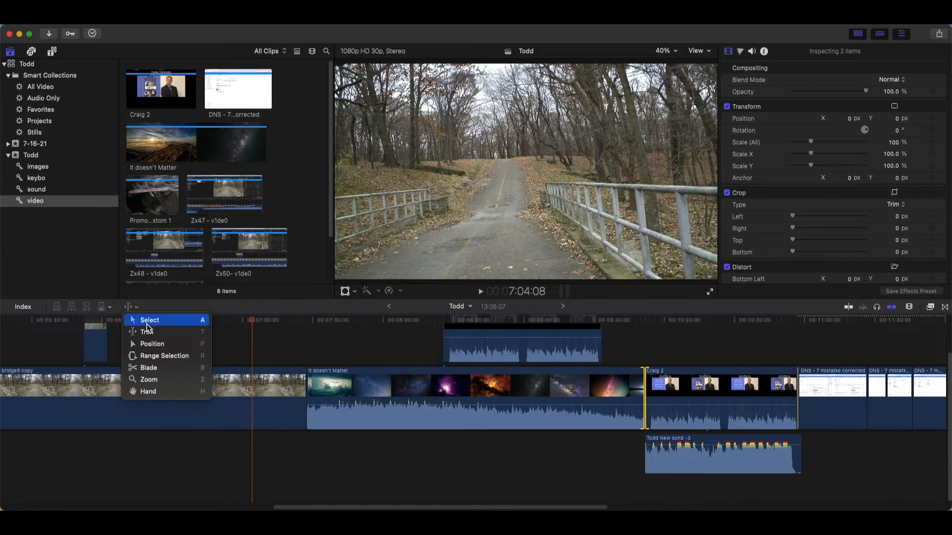
left_click(153, 345)
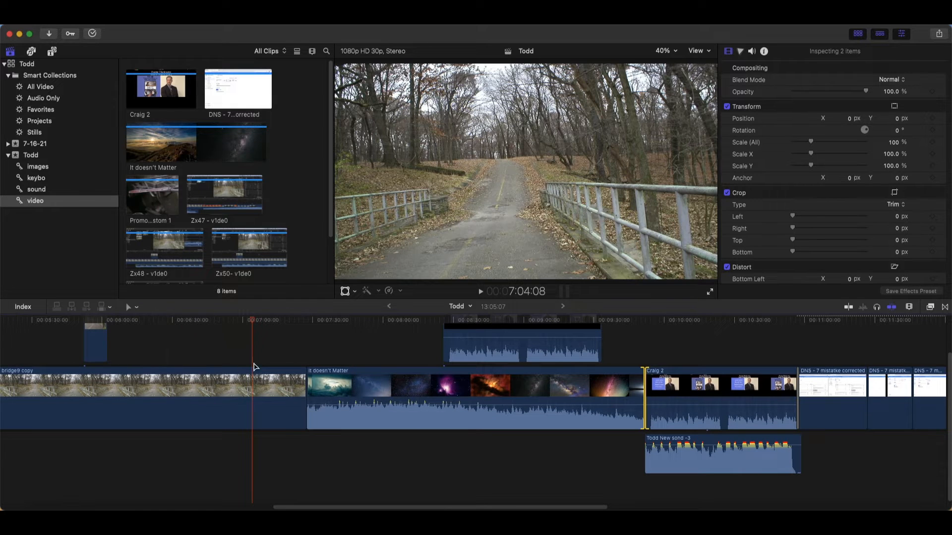
left_click_drag(303, 380, 226, 384)
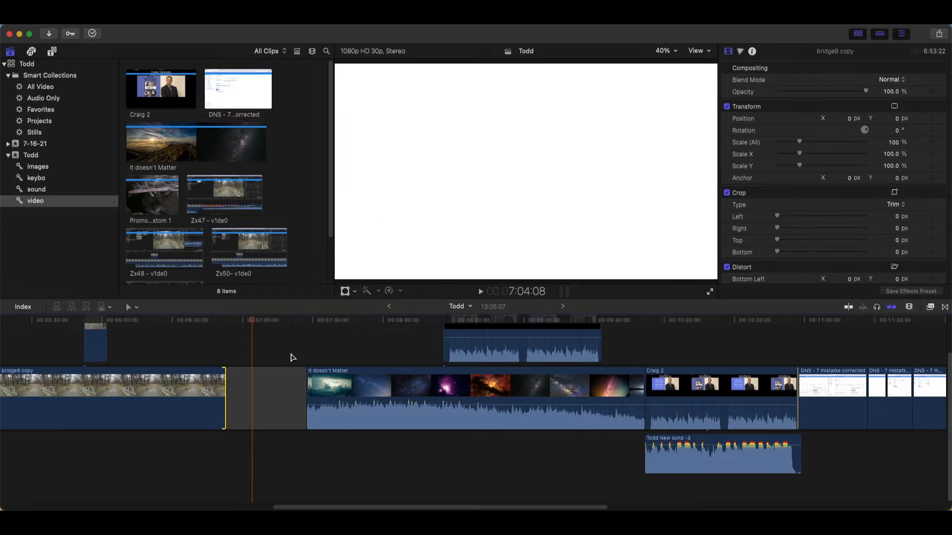
left_click(292, 354)
left_click_drag(313, 384, 375, 384)
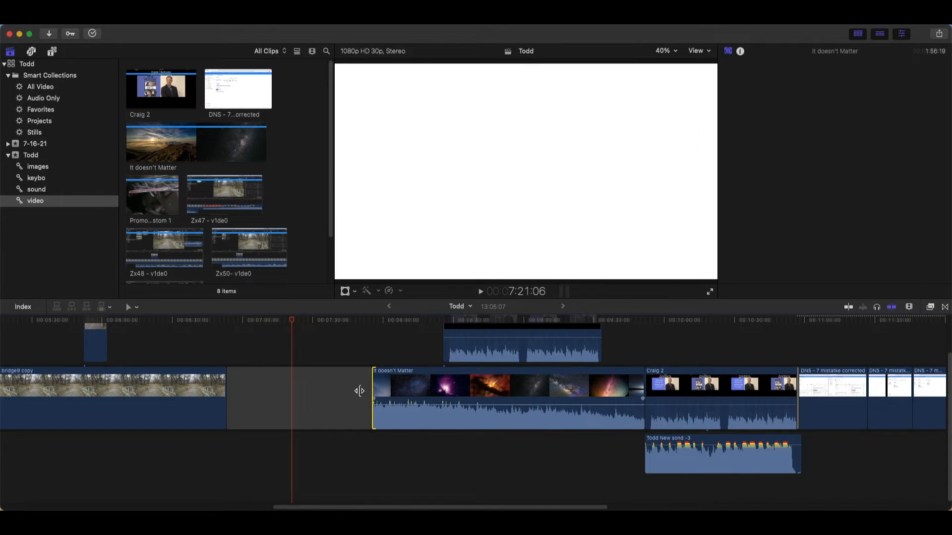
Reposition the start of Craig 2 for a length of 1:05:24 and the end of It doesn't Matter for a length of 1:48:18
left_click_drag(640, 386, 710, 386)
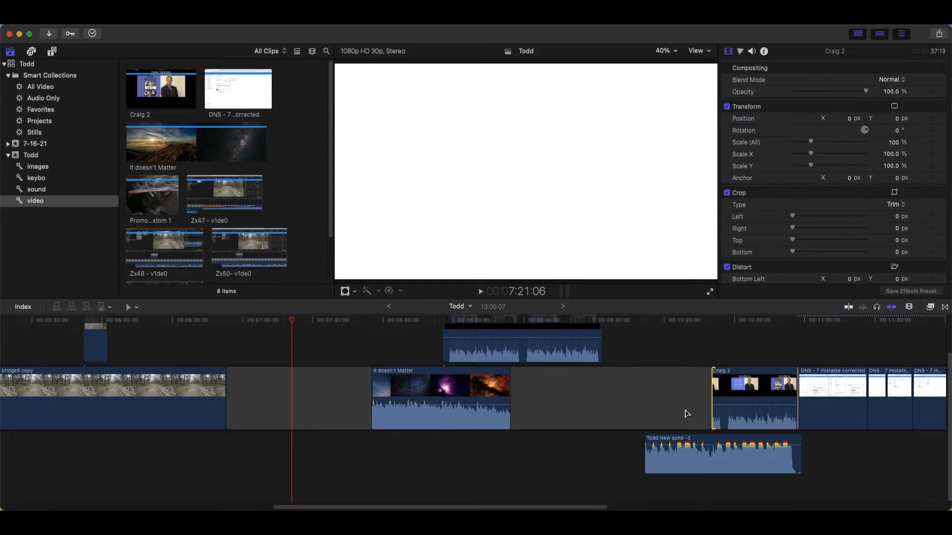
left_click_drag(716, 394, 623, 406)
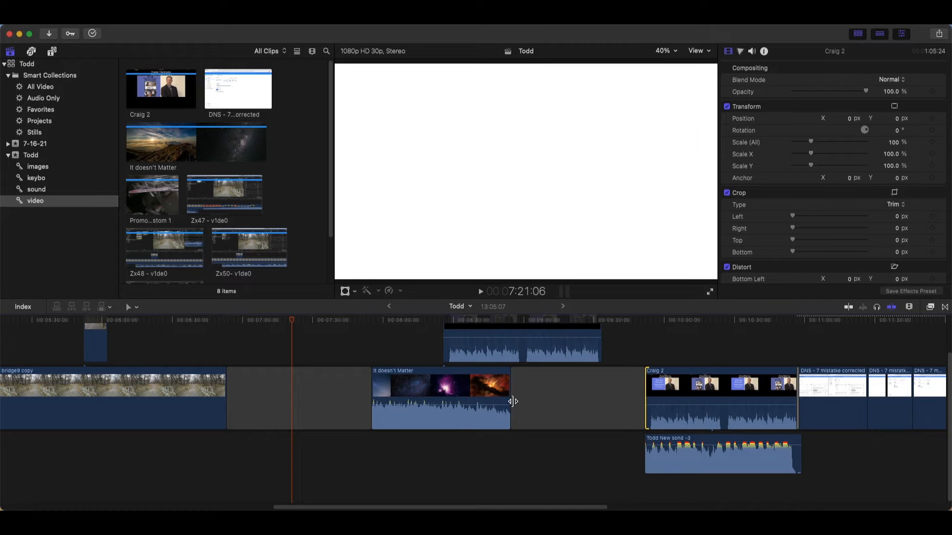
left_click_drag(514, 402, 629, 414)
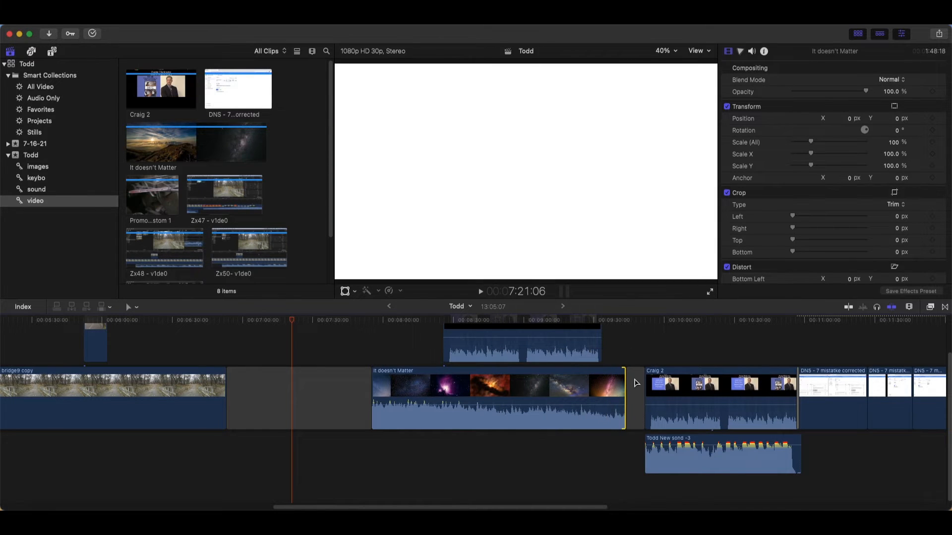
Extend bridge9 copy to 7:55:24 over the gap before It doesn't Matter, and close the remaining gap before Craig 2
scroll(371, 410, "up", 1)
left_click_drag(225, 405, 380, 421)
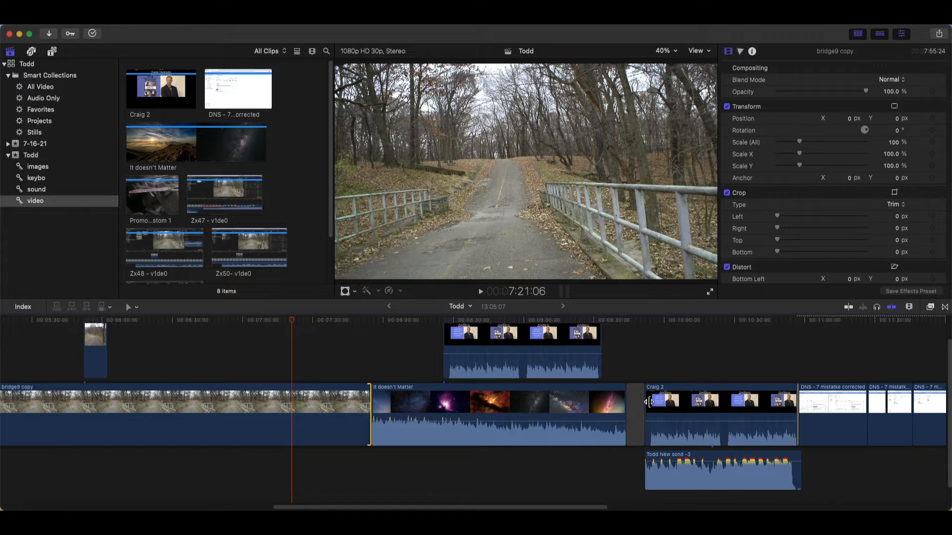
mouse_move(649, 402)
left_mouse_down()
mouse_move(628, 403)
mouse_move(643, 403)
left_mouse_up()
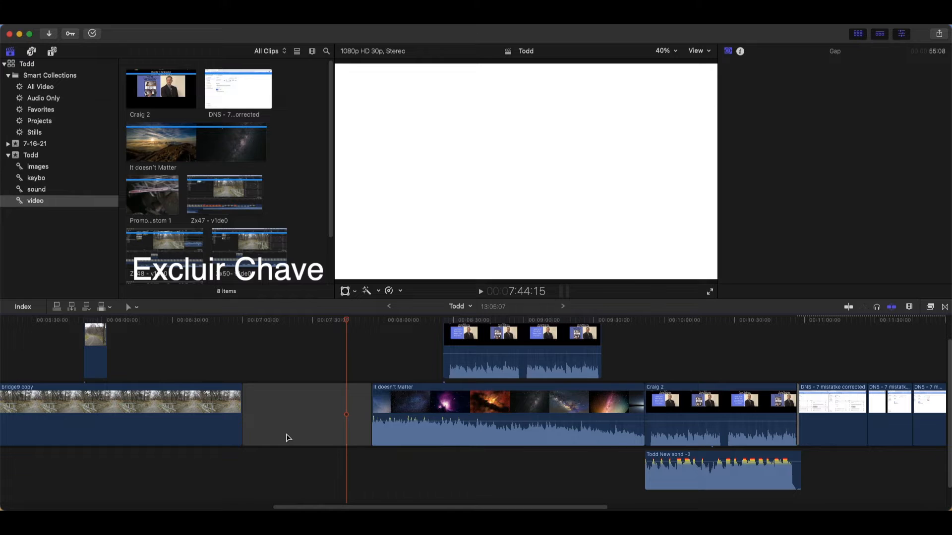
Delete the gap between bridge9 copy and It doesn't Matter
left_click(289, 439)
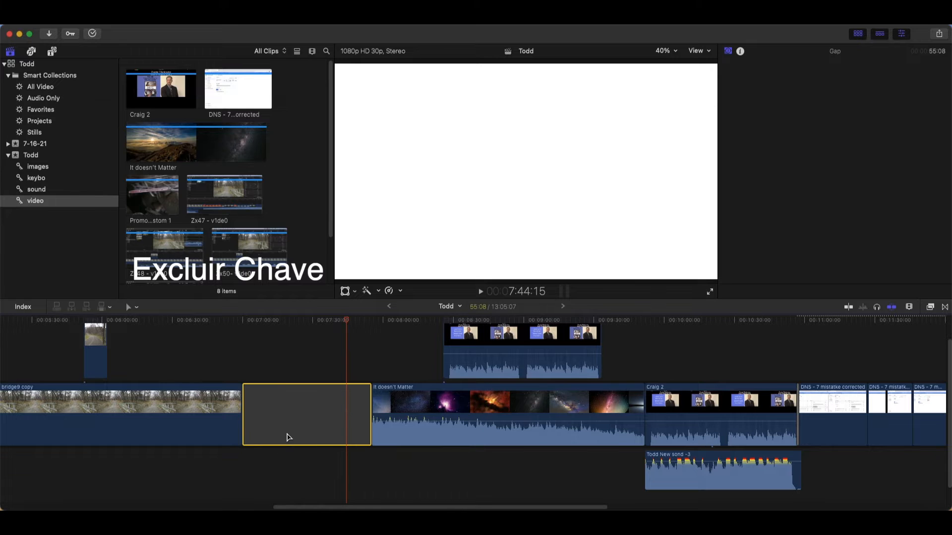
key("BackSpace")
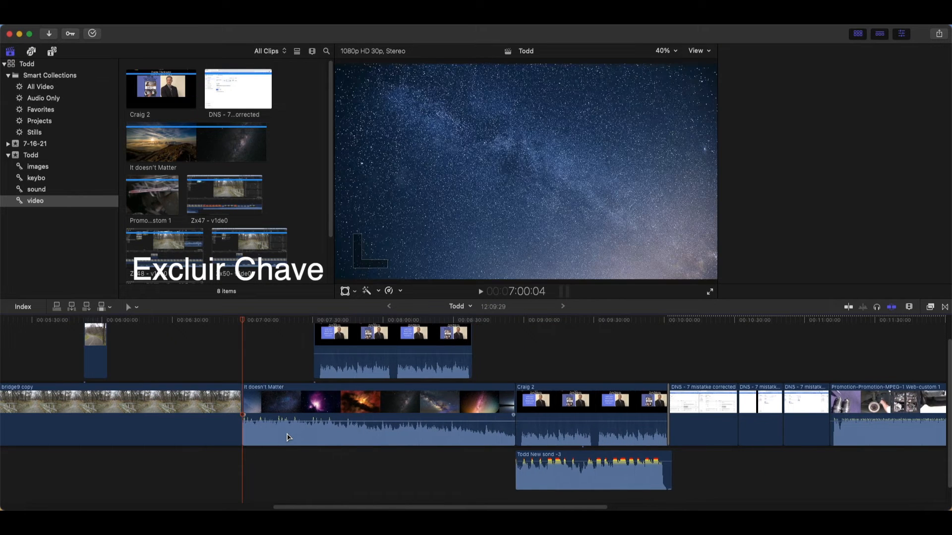
Replace Craig 2 in the primary storyline with a gap, and delete that gap together with the connected Todd New sond -3 clip
left_click(576, 410)
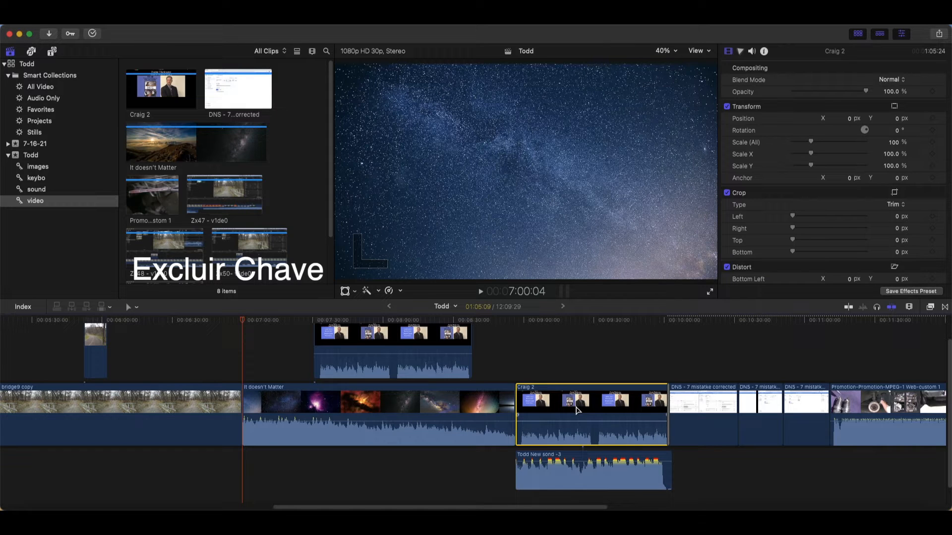
key("BackSpace")
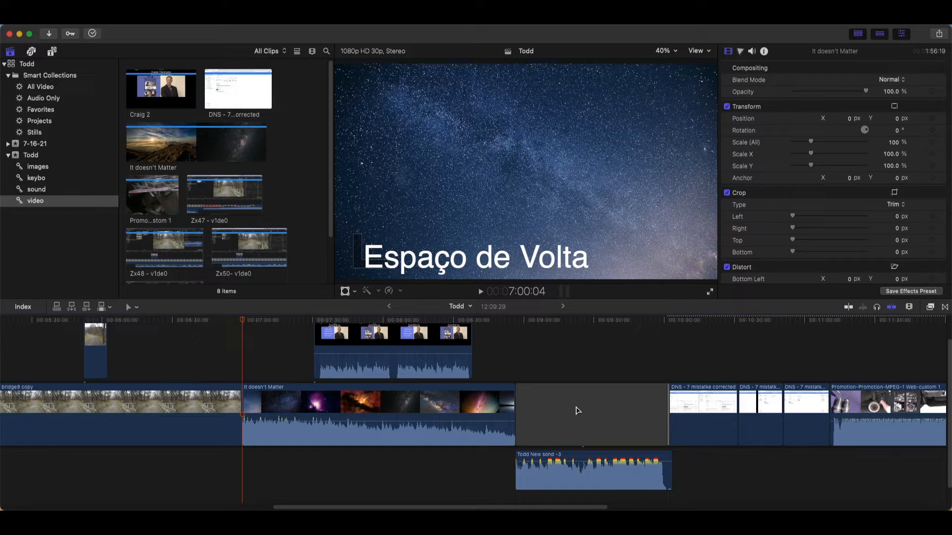
left_click_drag(586, 387, 583, 488)
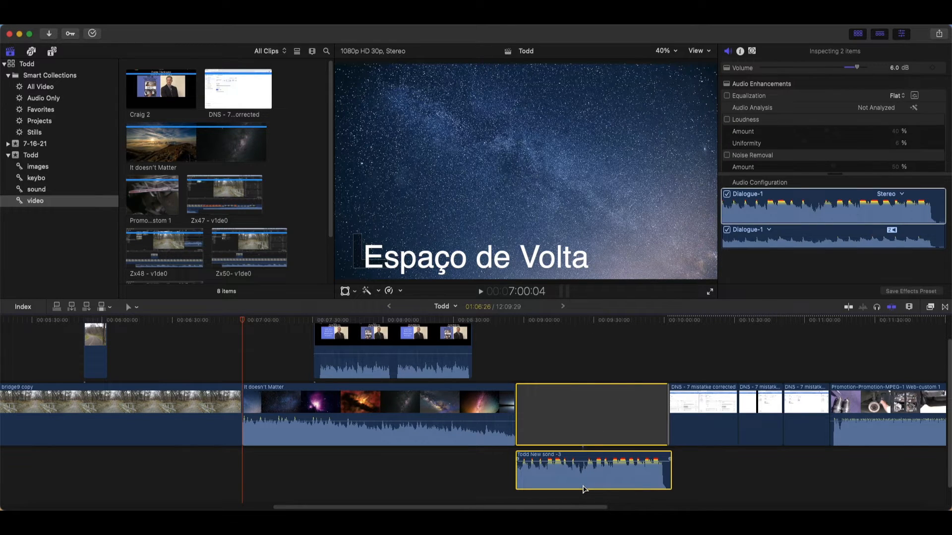
key("BackSpace")
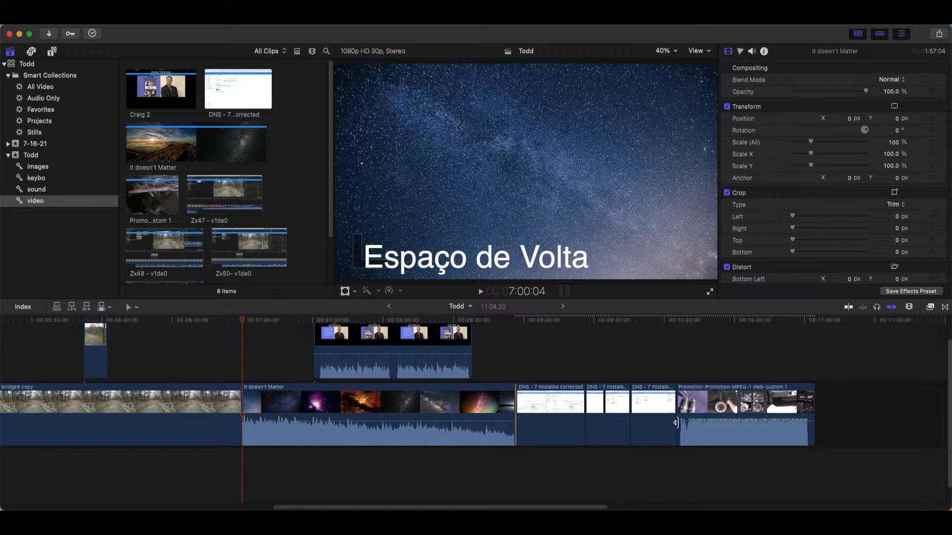
Replace the last DNS - 7 mistatke corrected clip before the Promotion clip with a gap, and delete that gap
left_click_drag(675, 422, 618, 424)
left_click(658, 425)
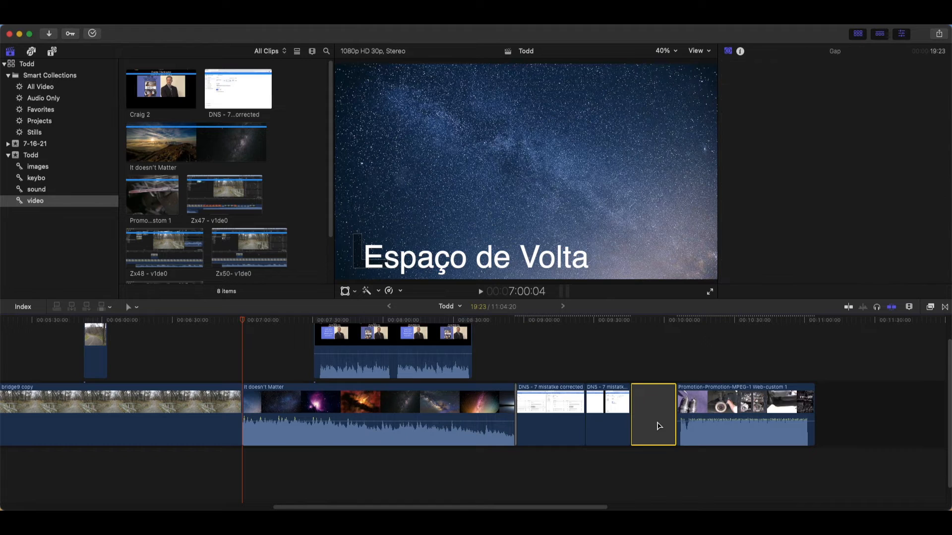
key("BackSpace")
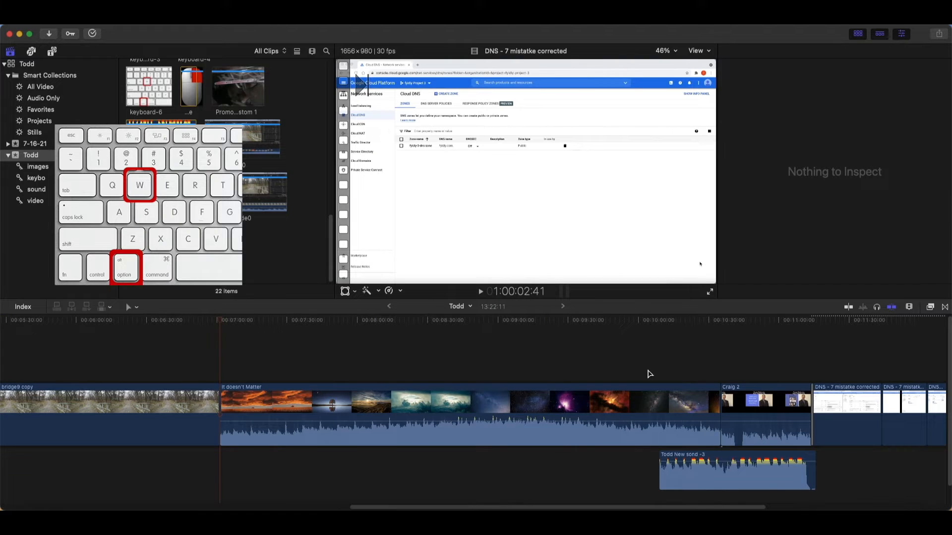
Insert a gap at the playhead between bridge9 copy and It doesn't Matter
key("alt+w")
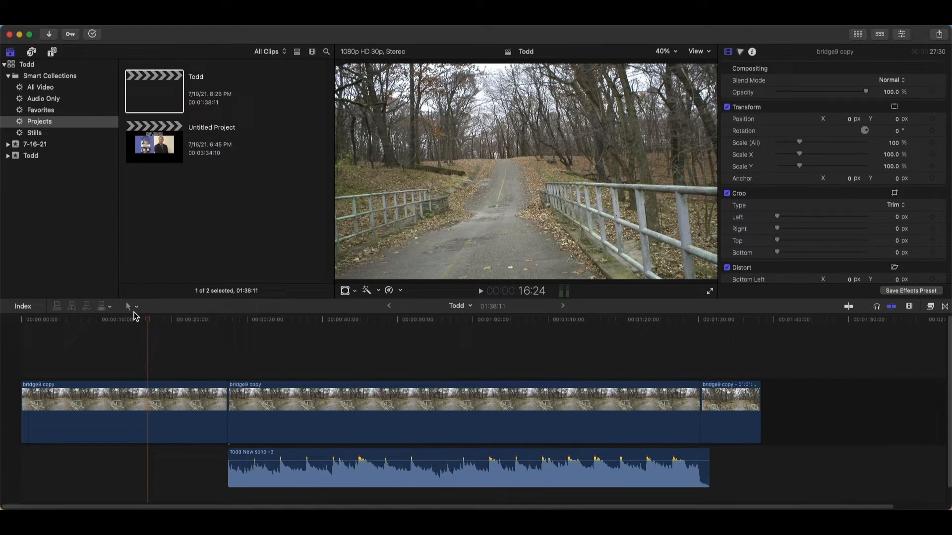
Use the Blade tool to cut the first bridge9 copy clip at two points and the long second one at four points
left_click(135, 308)
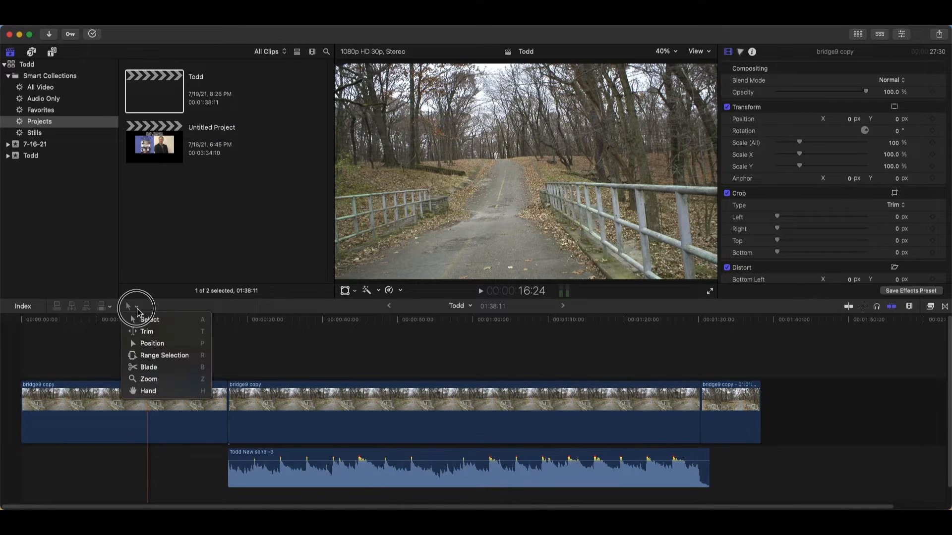
left_click(151, 367)
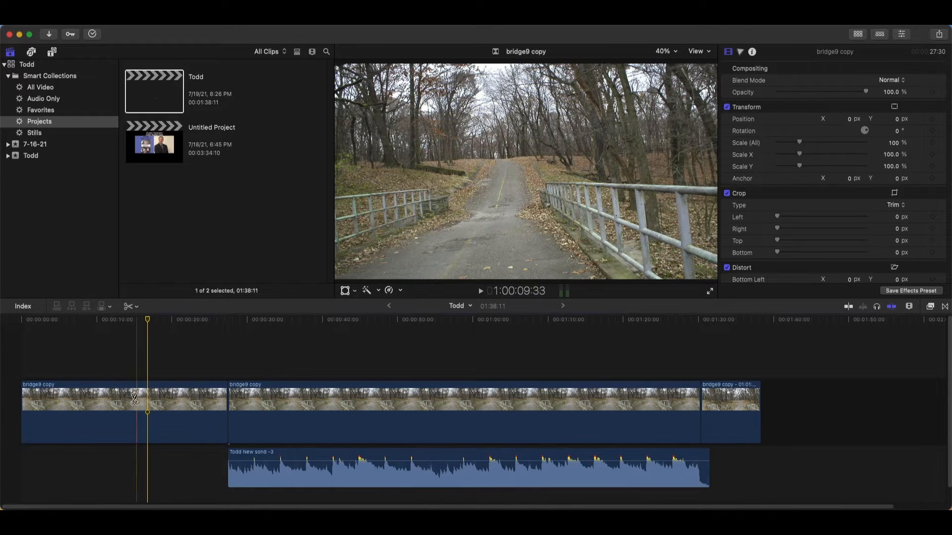
left_click(107, 410)
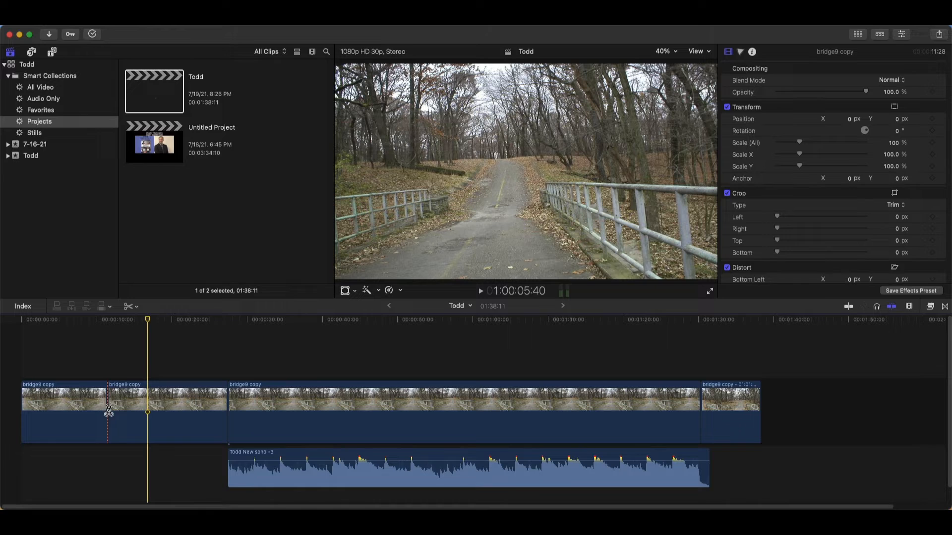
left_click(169, 410)
left_click(297, 406)
left_click(429, 406)
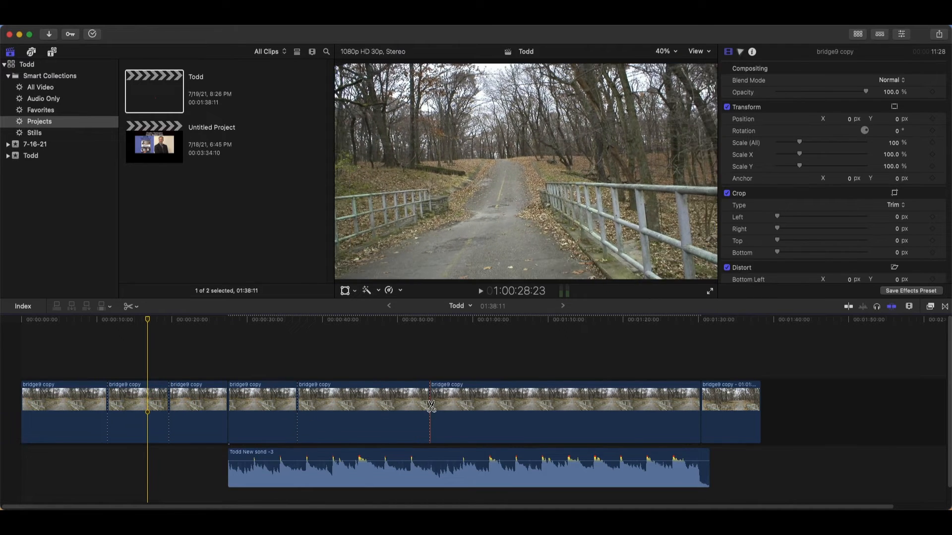
left_click(553, 406)
left_click(631, 406)
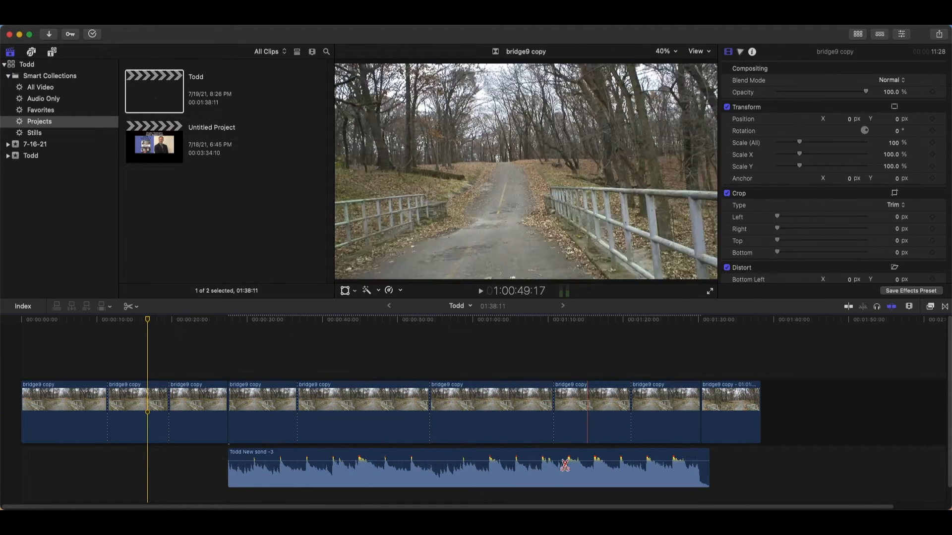
Cut the connected Todd New sond -3 audio clip at two points, and return to the Select tool
left_click(484, 471)
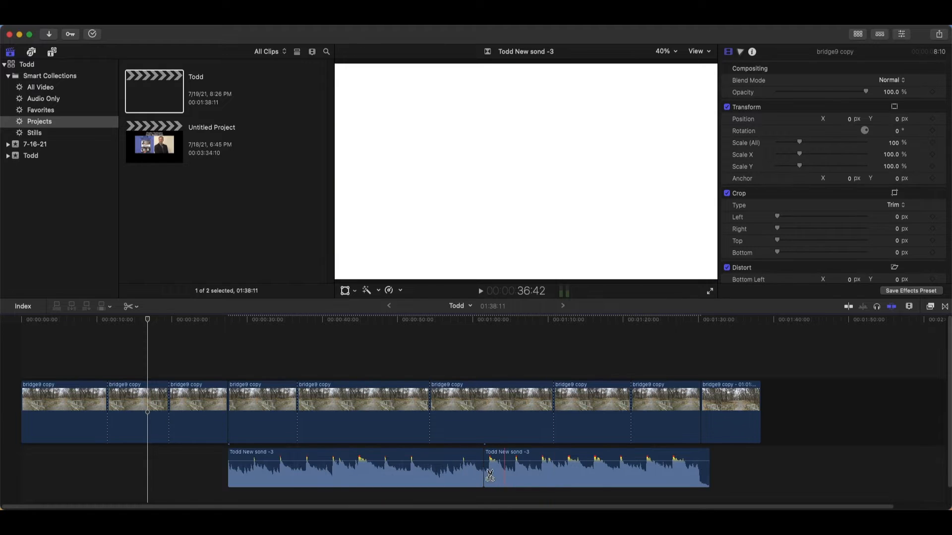
left_click(365, 474)
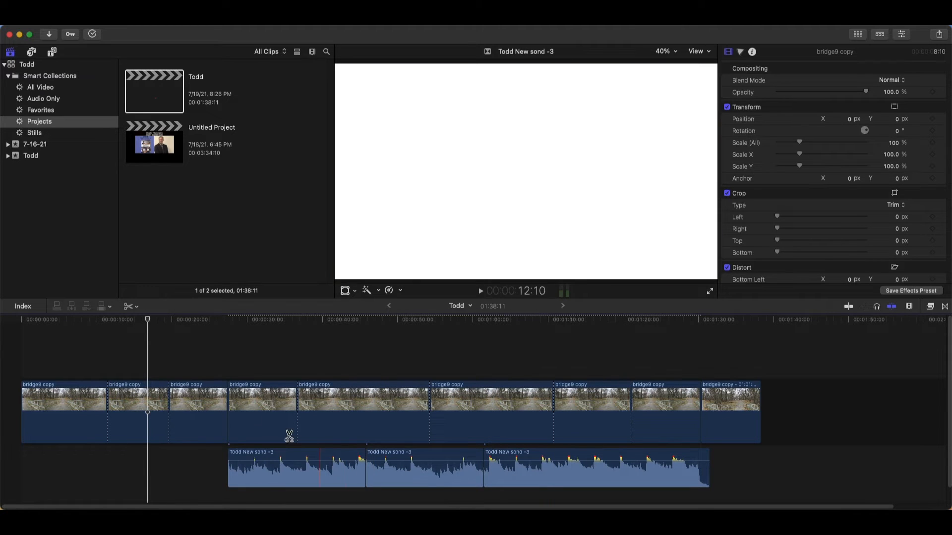
left_click(130, 306)
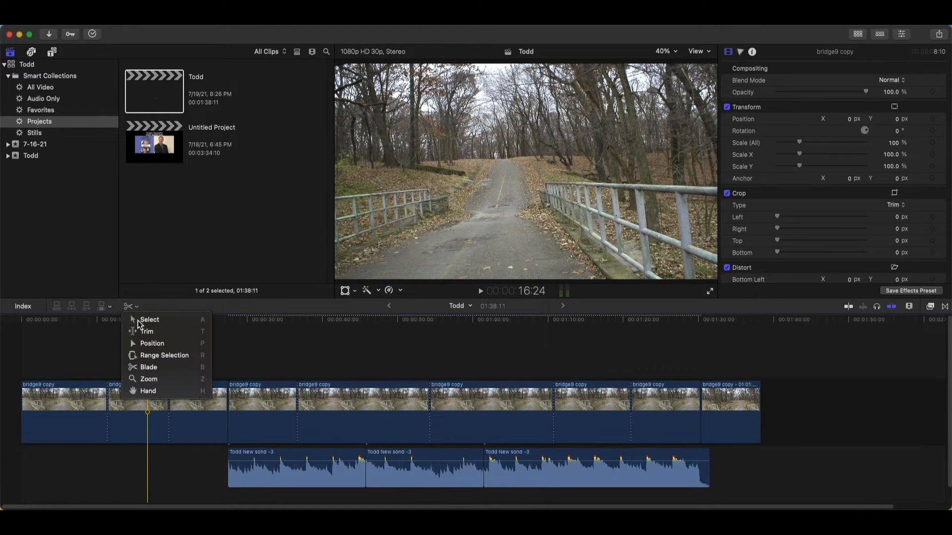
left_click(149, 320)
left_click(139, 308)
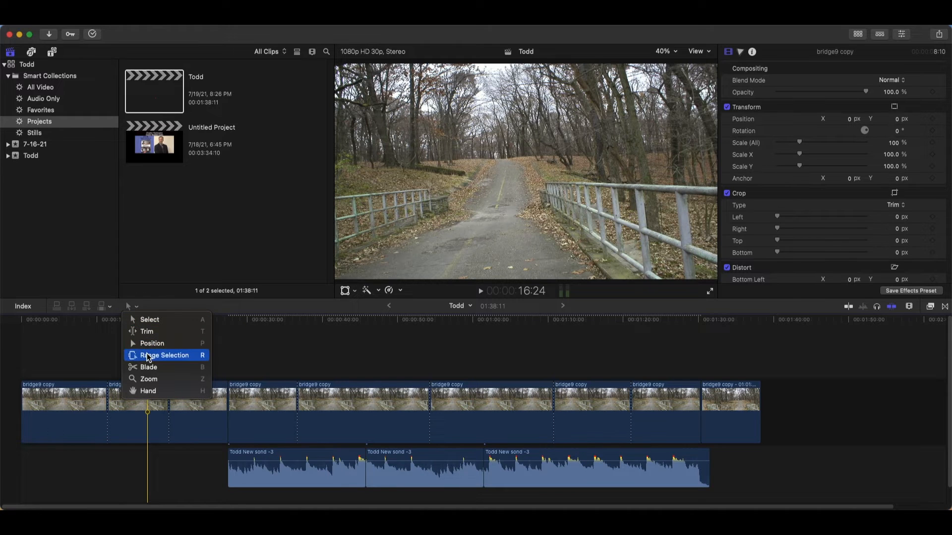
left_click(245, 424)
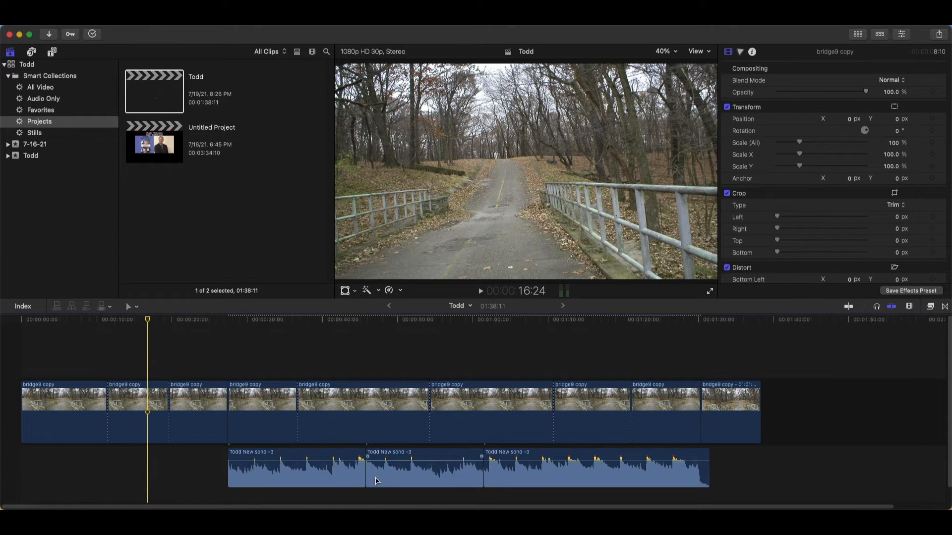
left_click_drag(366, 474, 334, 471)
left_click_drag(303, 429, 329, 427)
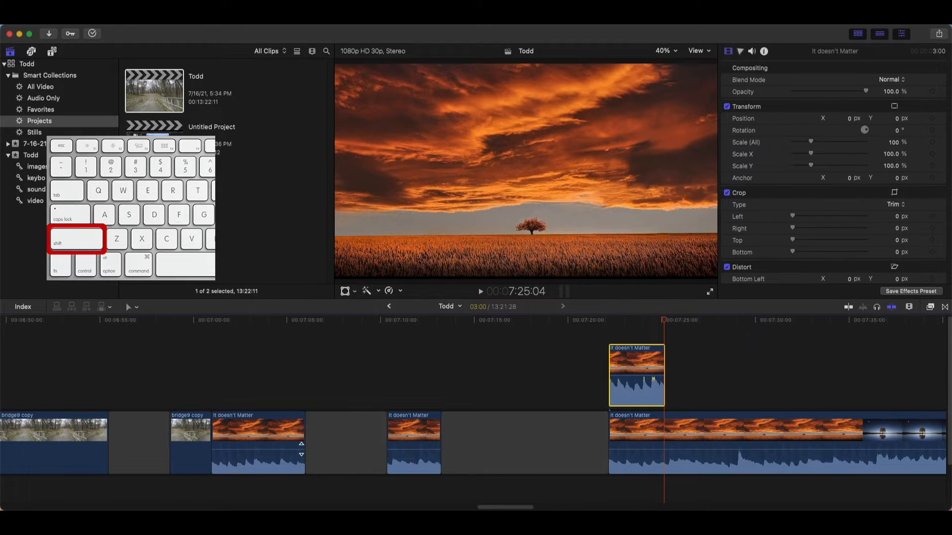
Move the short bridge9 copy clip out of the primary storyline to above the connected It doesn't Matter clip, aligning their starts
left_click(203, 455)
left_click_drag(195, 453, 634, 384)
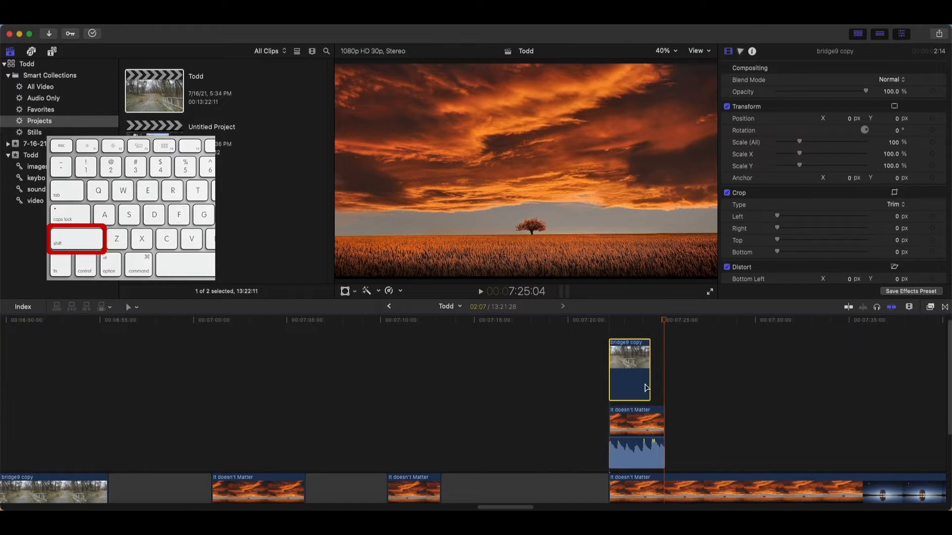
scroll(647, 389, "down", 2)
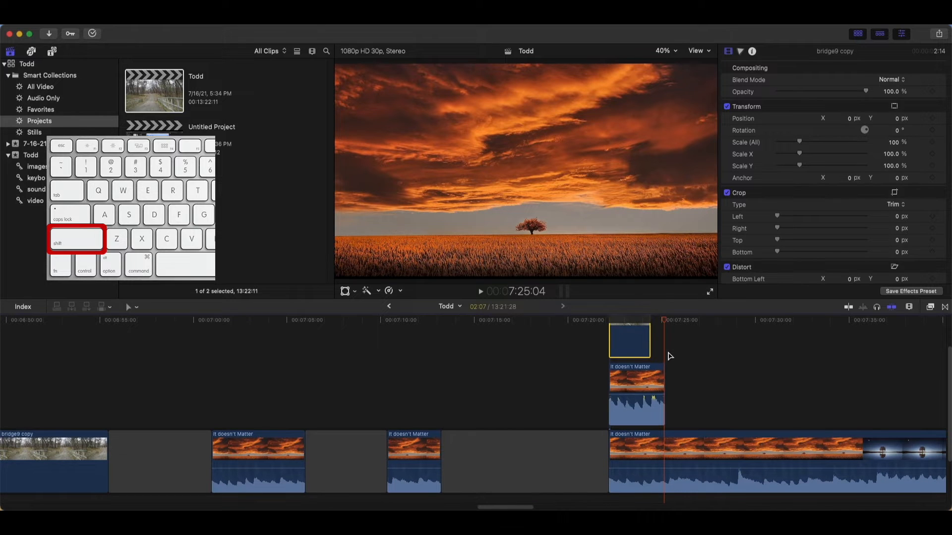
Blade all three stacked clips at once, partway through the connected bridge9 copy clip
left_click(131, 307)
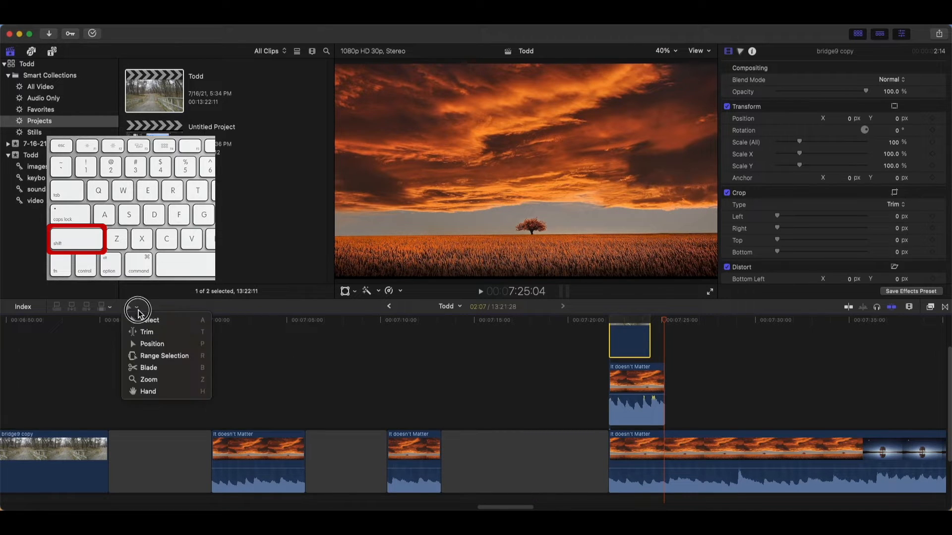
left_click(137, 365)
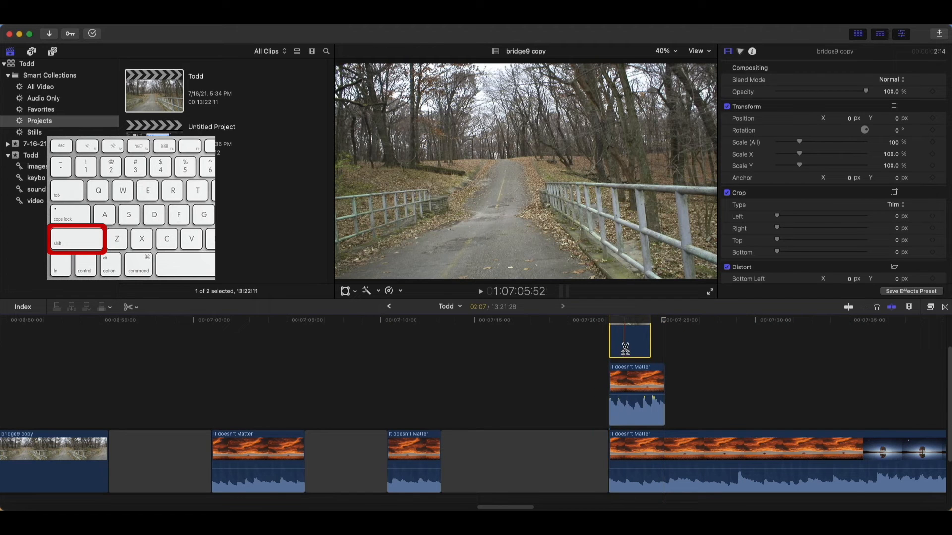
left_click(632, 348, "shift")
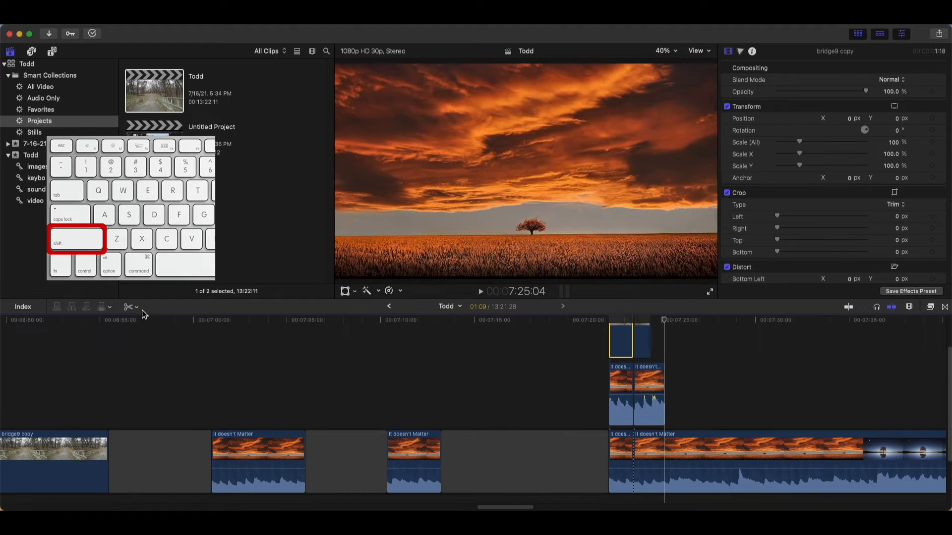
With the Select tool, move the second piece of the cut bridge9 copy to about 7:29, and select the second connected It doesn't Matter piece
left_click(139, 308)
left_click(147, 319)
left_click_drag(649, 348, 749, 390)
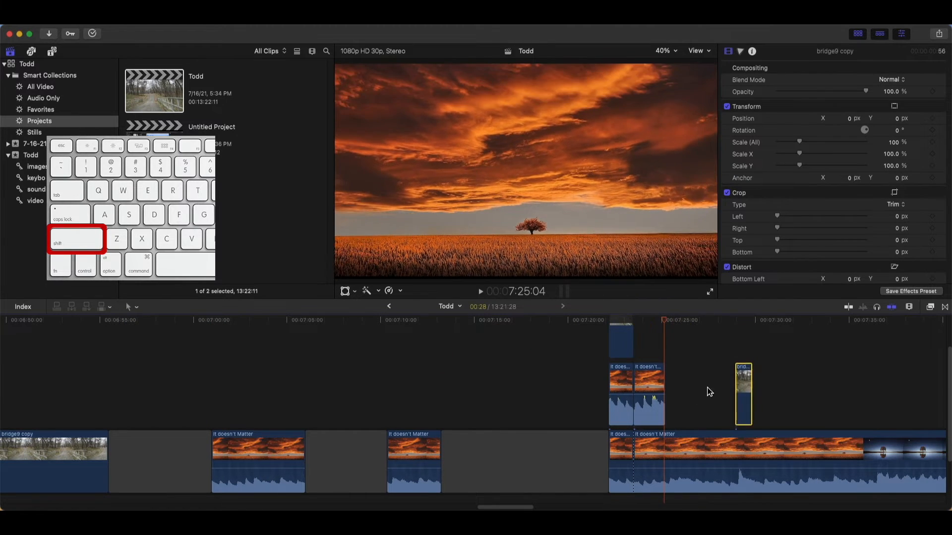
left_click(657, 380)
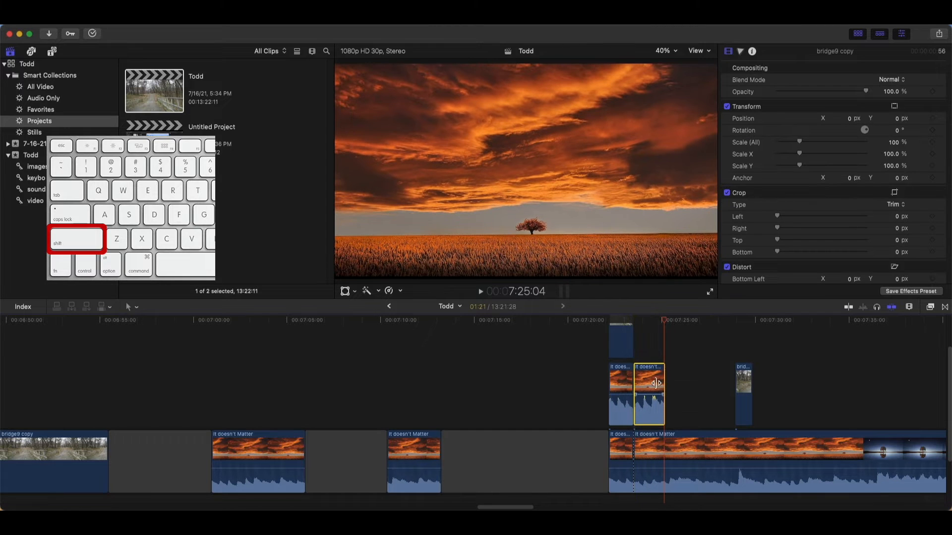
left_click_drag(704, 380, 702, 380)
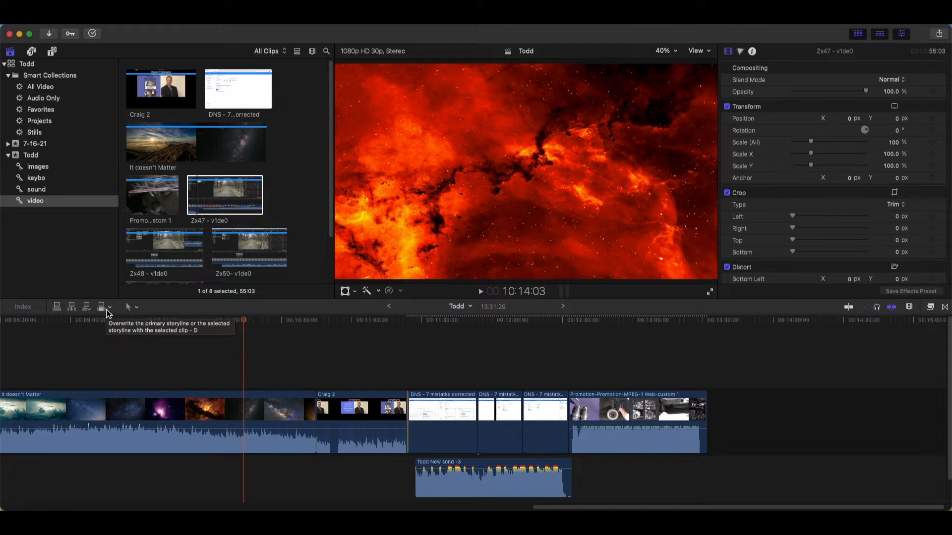
Overwrite the primary storyline with Zx47 - v1de0 twice in succession from 10:14:03, and undo both overwrites
left_click(104, 310)
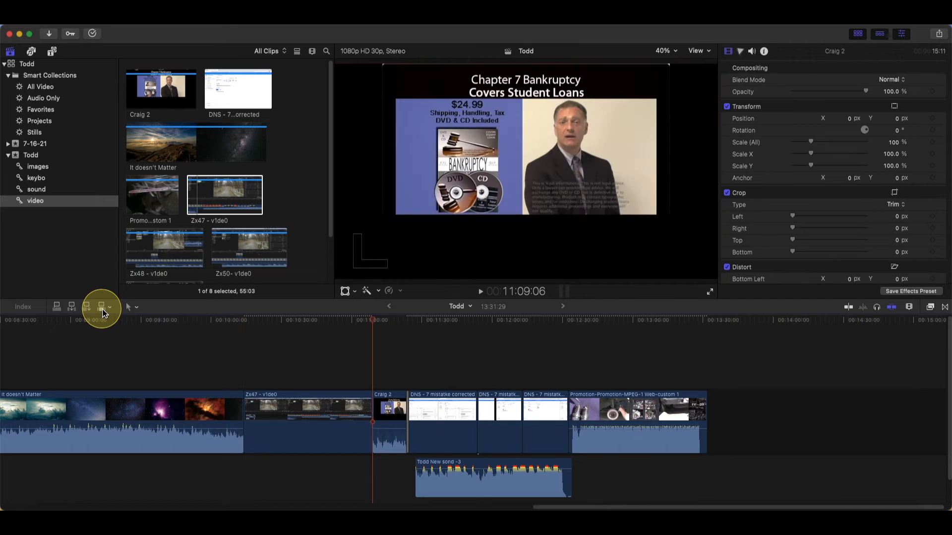
left_click(103, 310)
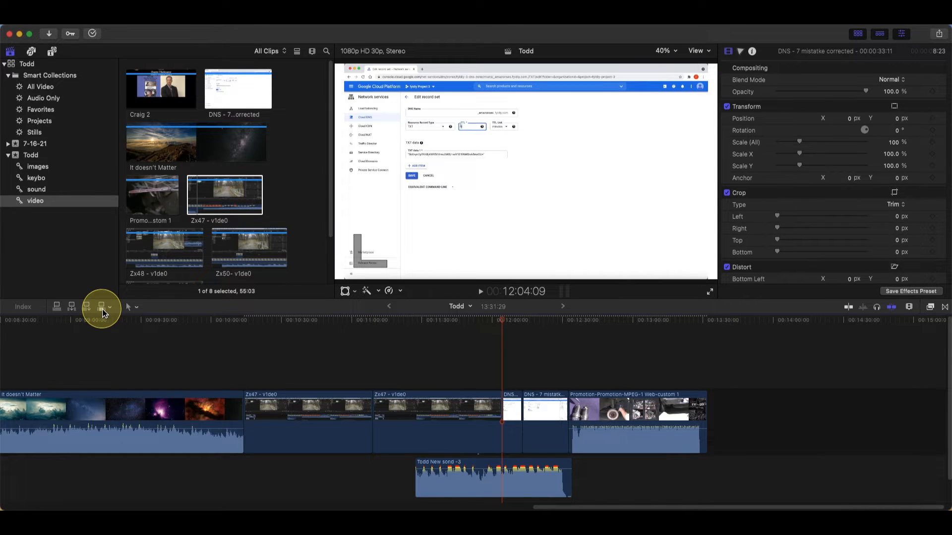
key("super+z")
key("super+z")
Append the It doesn't Matter browser clip to the end of the storyline, and undo the append
left_click(215, 90)
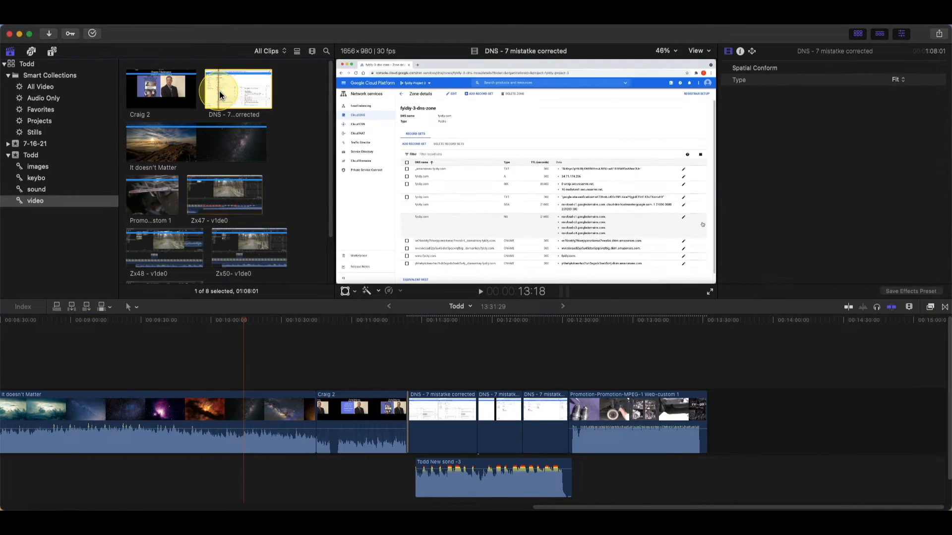
left_click(166, 155)
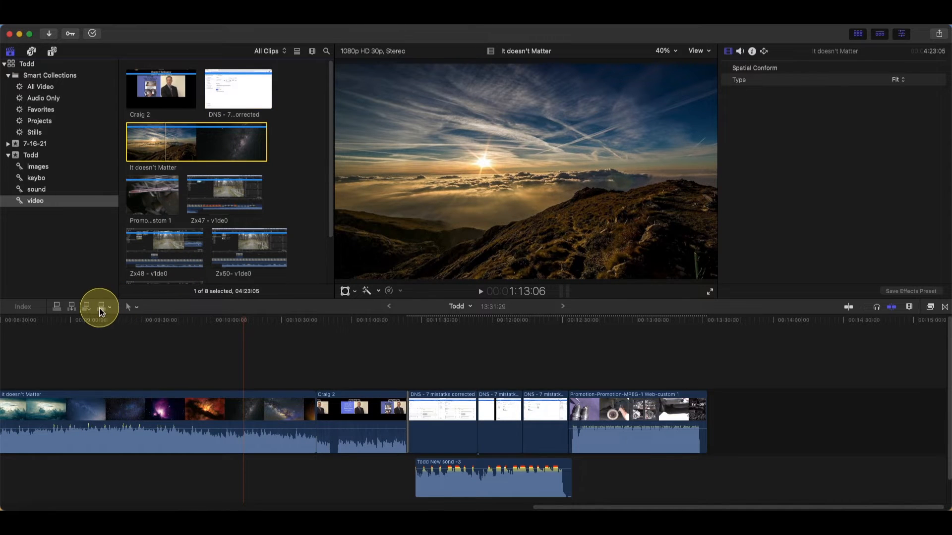
left_click(87, 307)
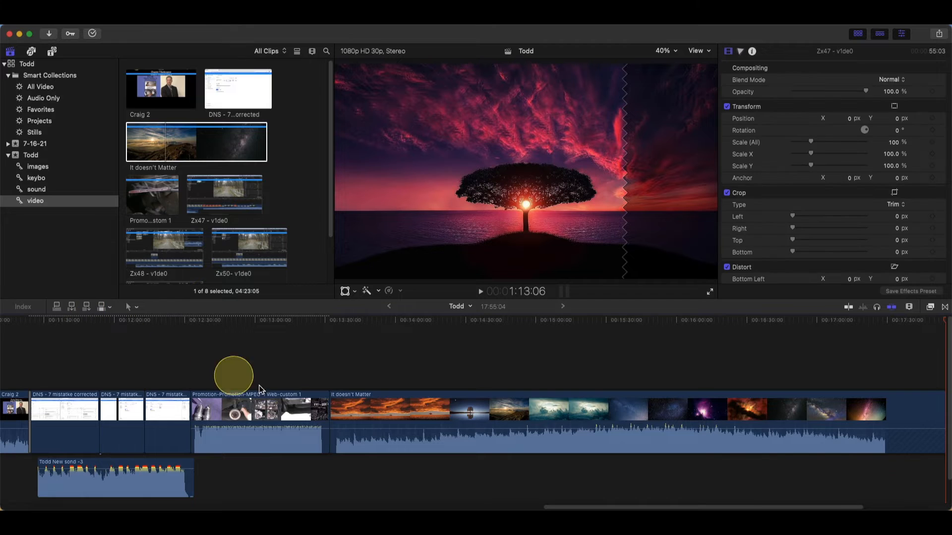
key("super+z")
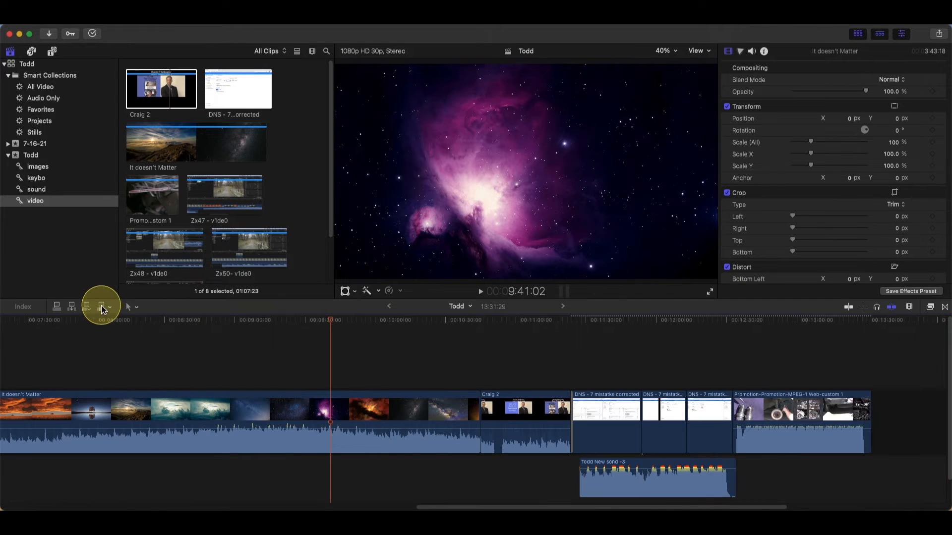
Insert the Craig 2 browser clip twice in succession from the playhead at 9:41:02, and undo both insertions
left_click(71, 312)
left_click(71, 312)
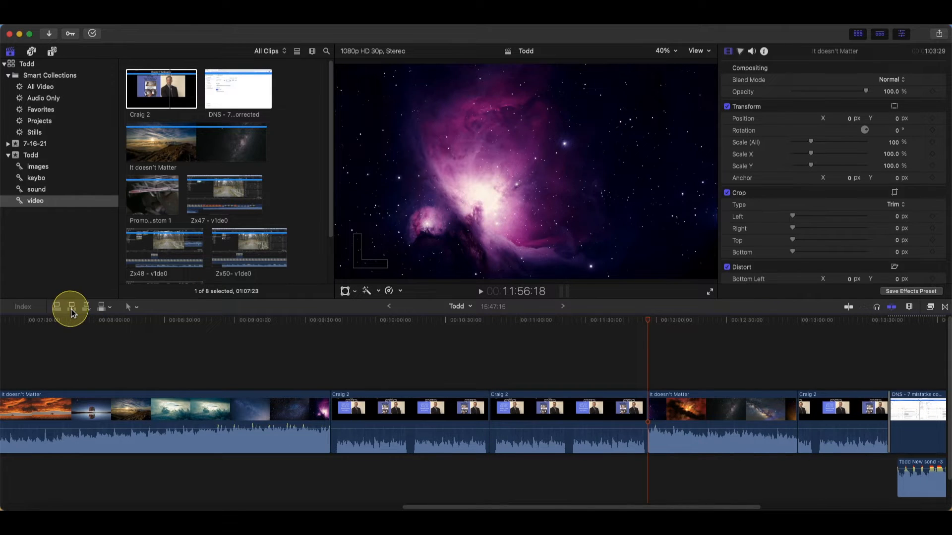
key("super+z")
key("super+z")
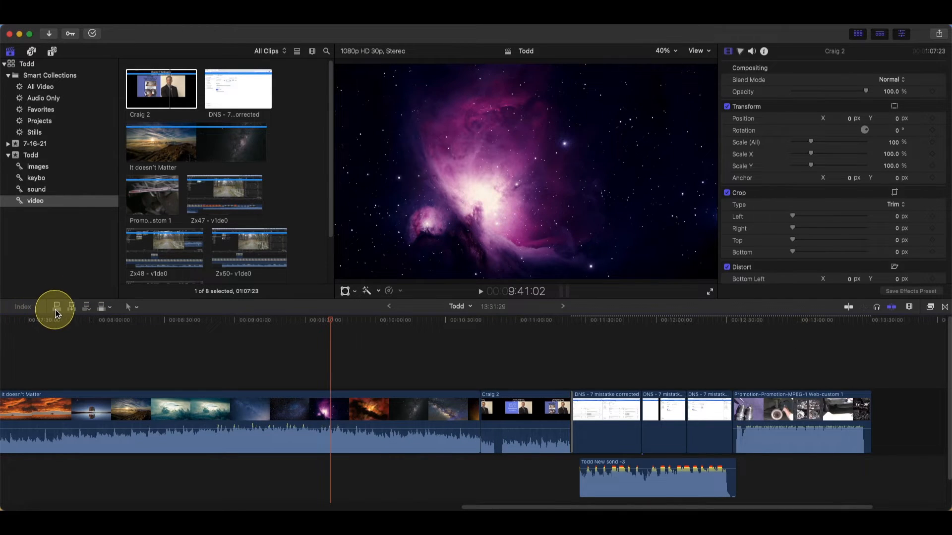
Connect Craig 2 to the primary storyline at 9:41:02, and connect the It doesn't Matter browser clip at 12:02:27
left_click(56, 310)
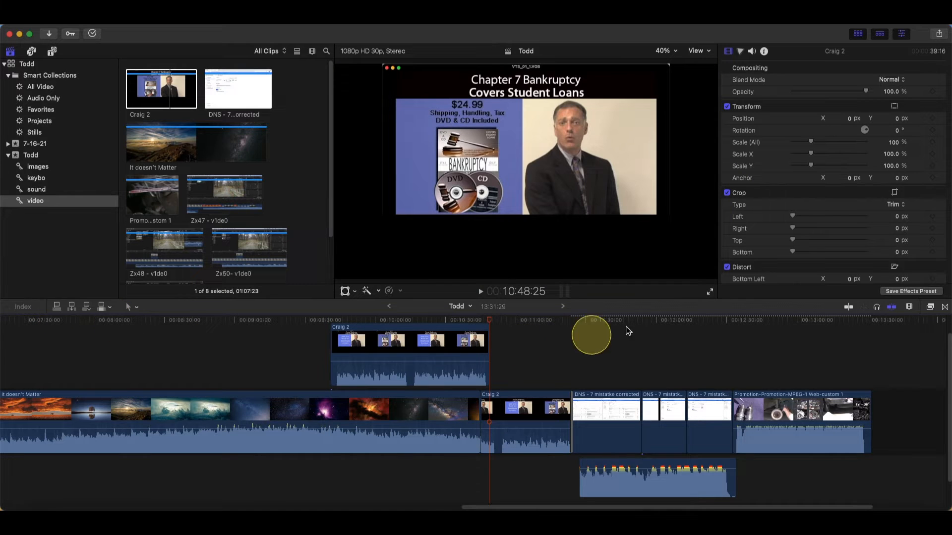
left_click(664, 317)
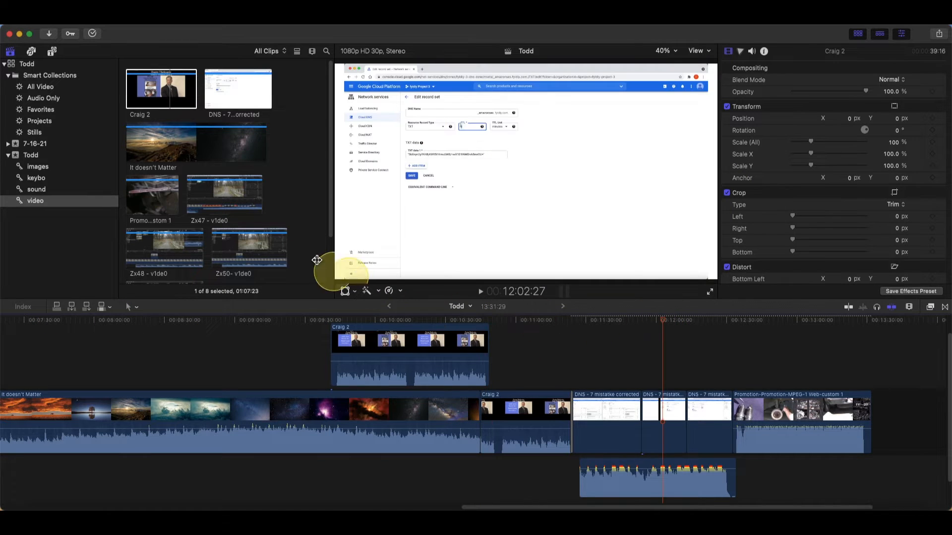
left_click(192, 162)
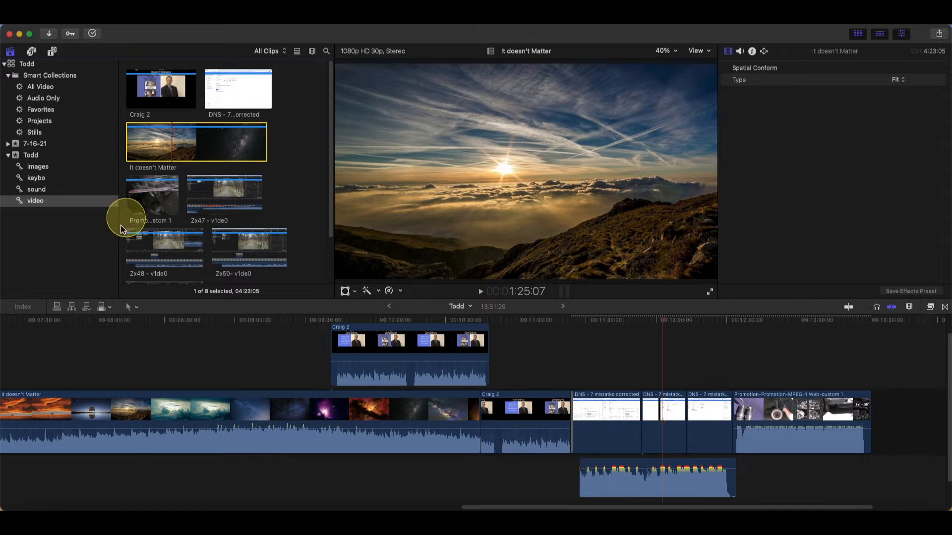
left_click(57, 311)
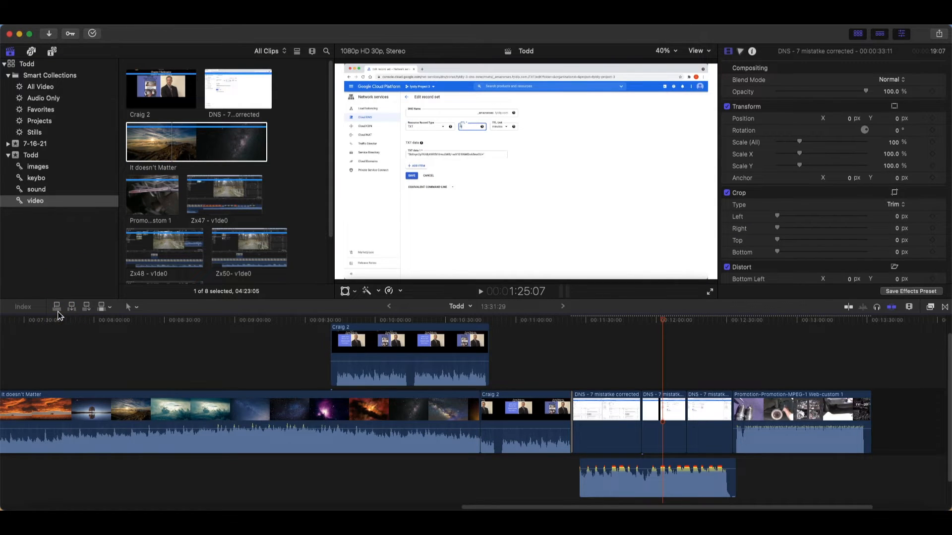
left_click(58, 310)
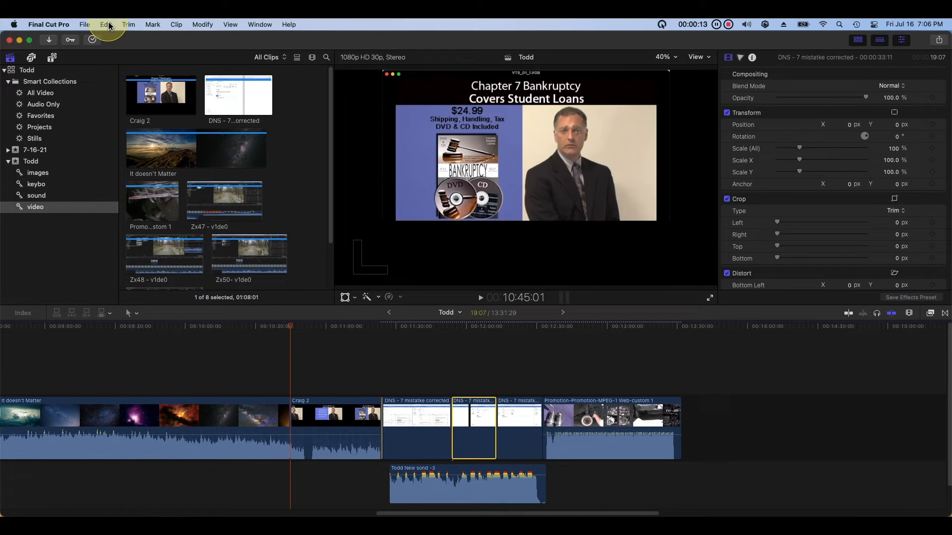
Lift the selected middle DNS - 7 mistatke corrected clip out of the primary storyline
left_click(106, 25)
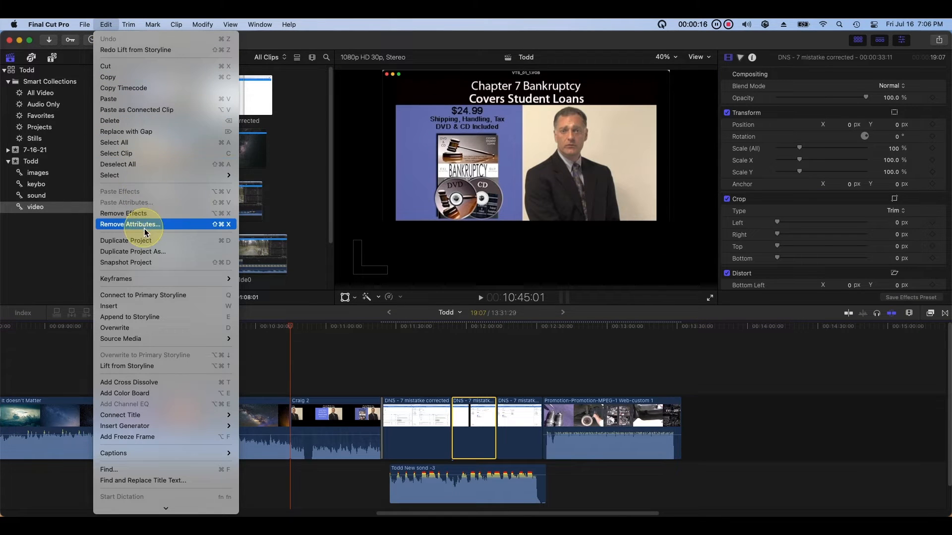
left_click(230, 369)
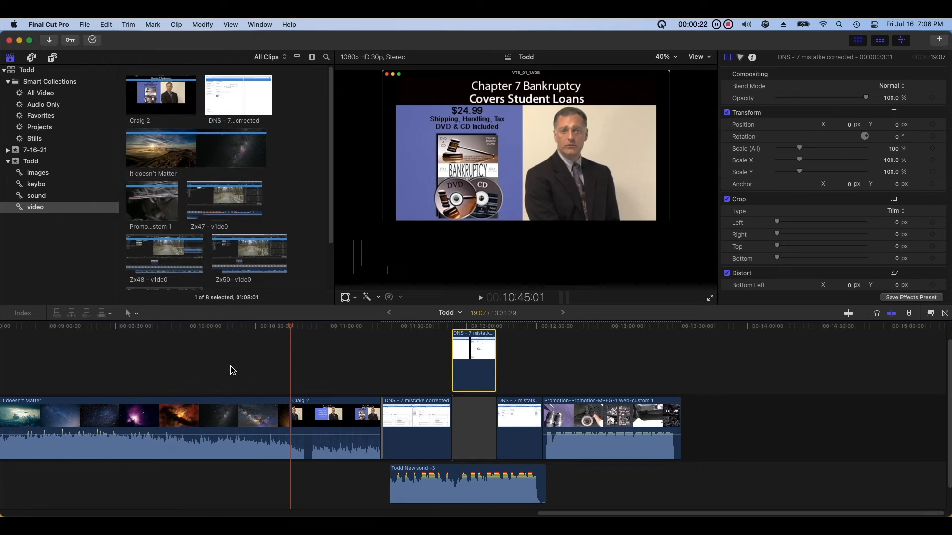
Lift the Promotion-Promotion-MPEG-1 Web-custom 1 clip out of the primary storyline
left_click(631, 433)
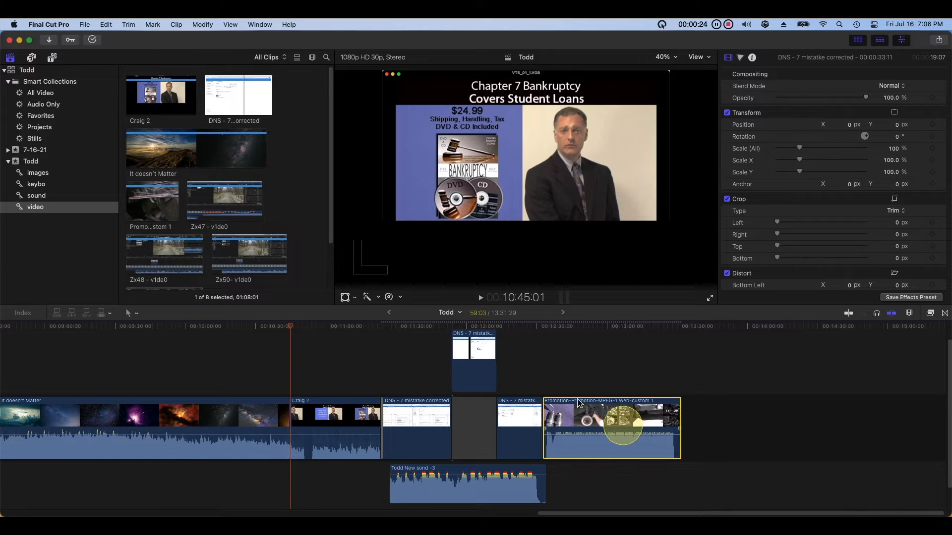
left_click(103, 23)
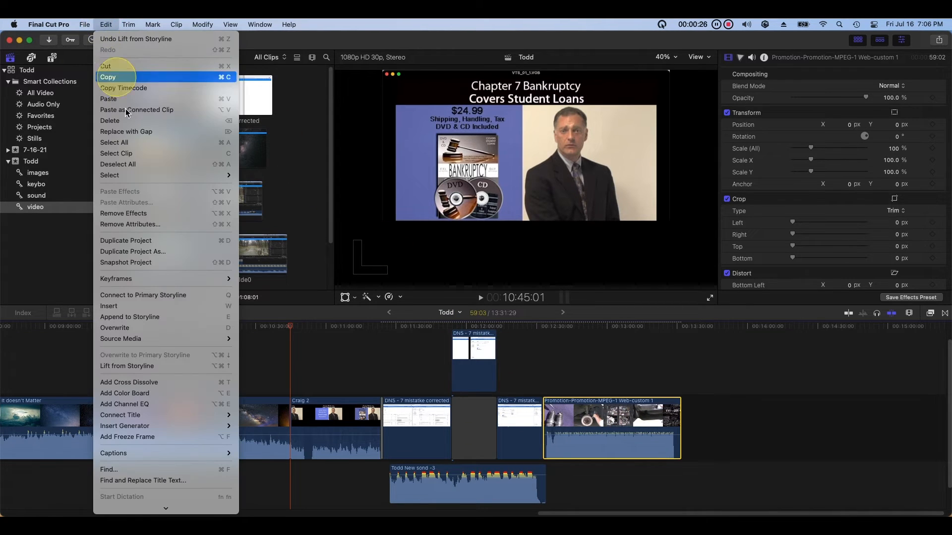
left_click(215, 369)
left_click_drag(224, 385, 315, 446)
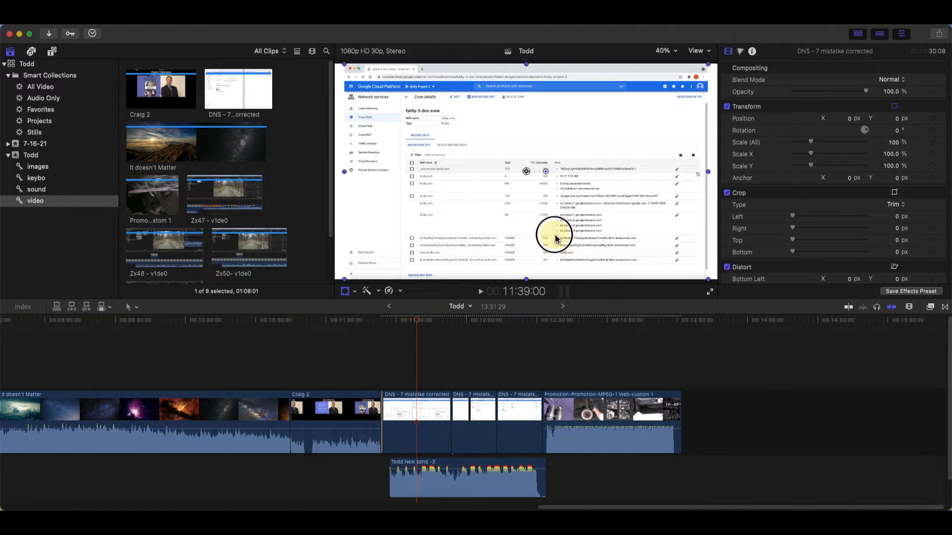
Enable the on-screen Transform controls for the first DNS - 7 mistatke corrected clip and move its image slightly upward in the viewer
left_click(555, 239)
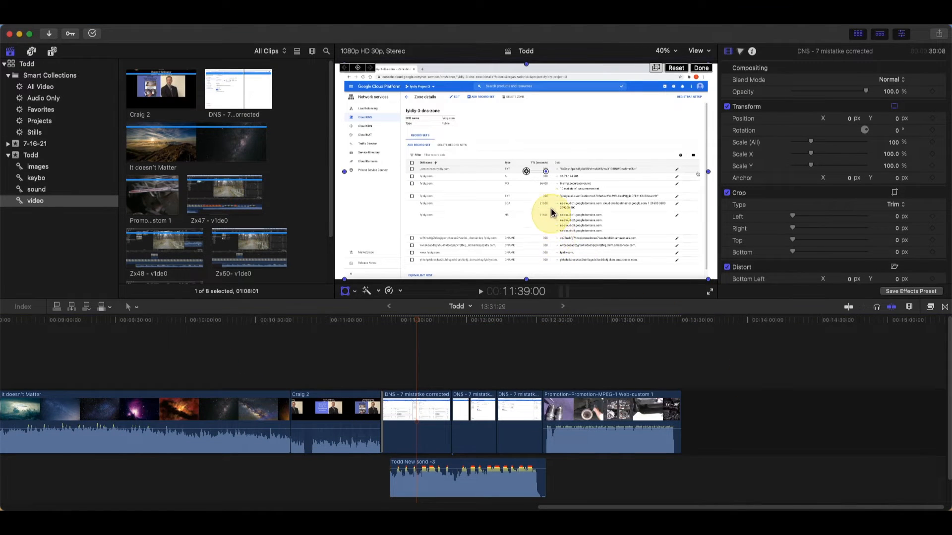
right_click(556, 169)
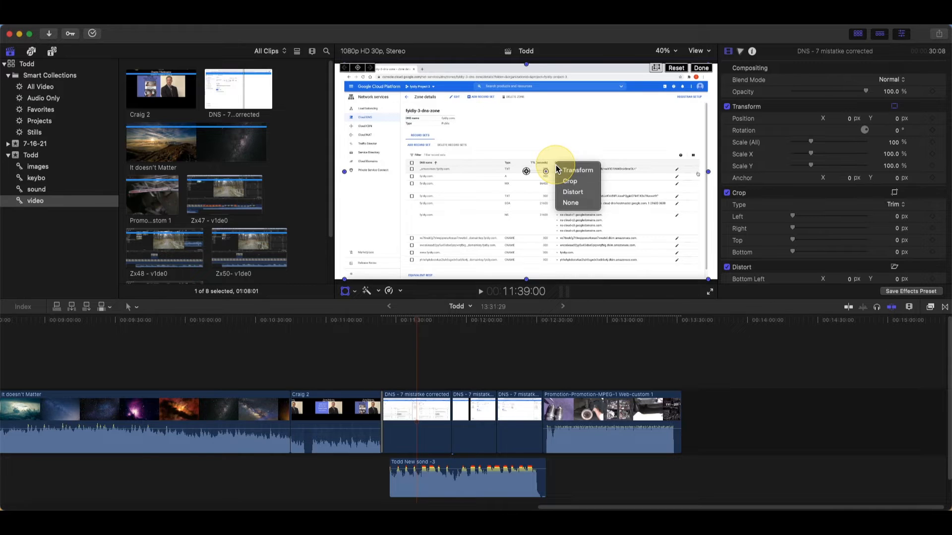
left_click(560, 172)
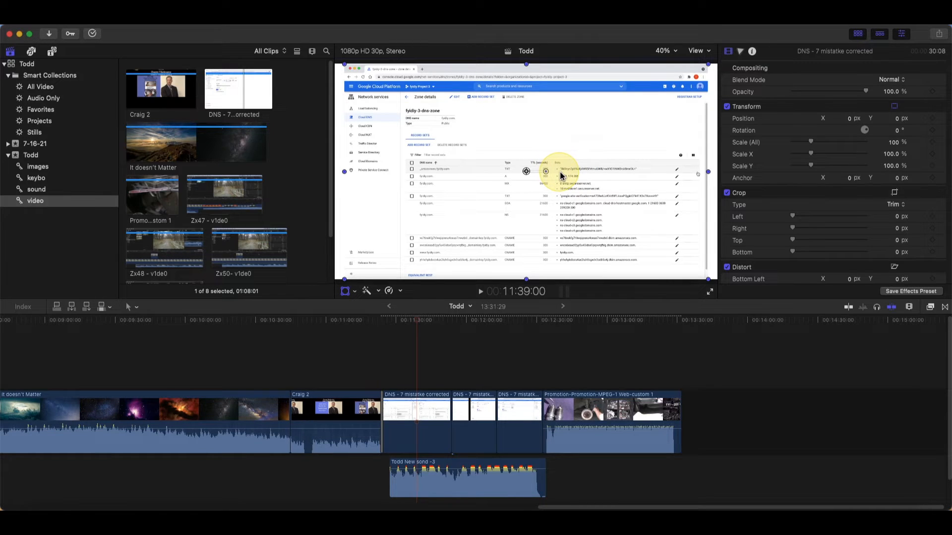
mouse_move(526, 172)
left_mouse_down()
mouse_move(527, 189)
mouse_move(523, 180)
mouse_move(569, 170)
mouse_move(495, 212)
mouse_move(546, 140)
mouse_move(497, 187)
mouse_move(493, 163)
mouse_move(516, 208)
mouse_move(618, 164)
mouse_move(551, 172)
mouse_move(548, 157)
mouse_move(524, 158)
left_mouse_up()
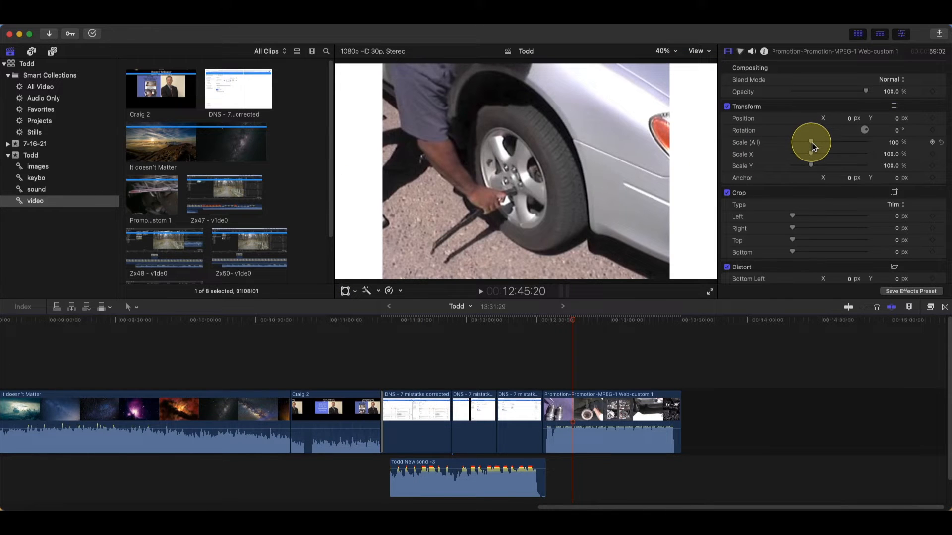
Scale the Promotion clip to 147.37% in X and 79.14% in Y, and reset both scale values
left_click_drag(812, 145, 812, 165)
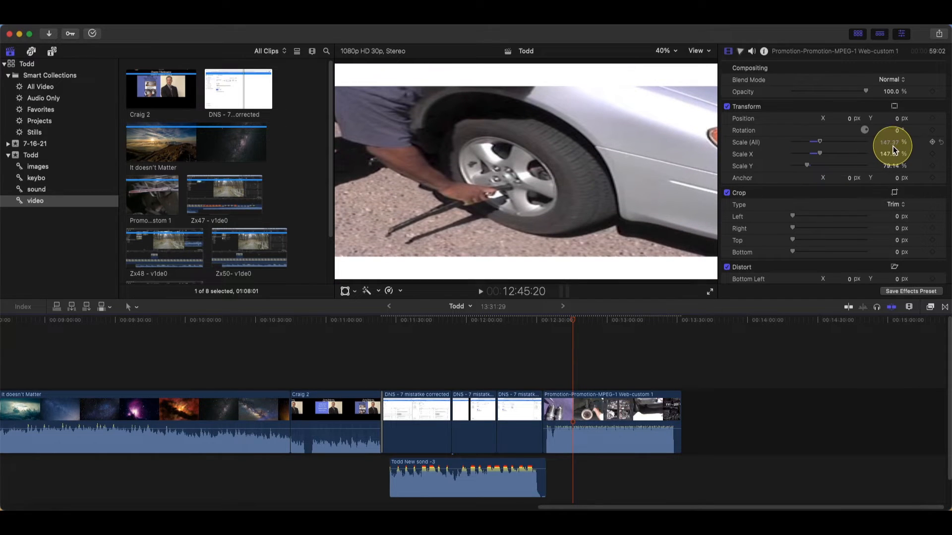
left_click(941, 167)
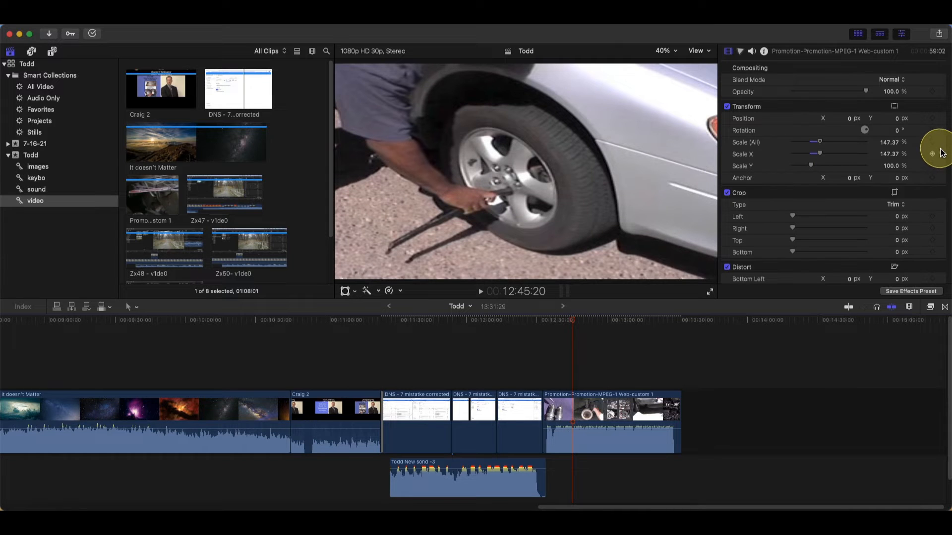
left_click(941, 155)
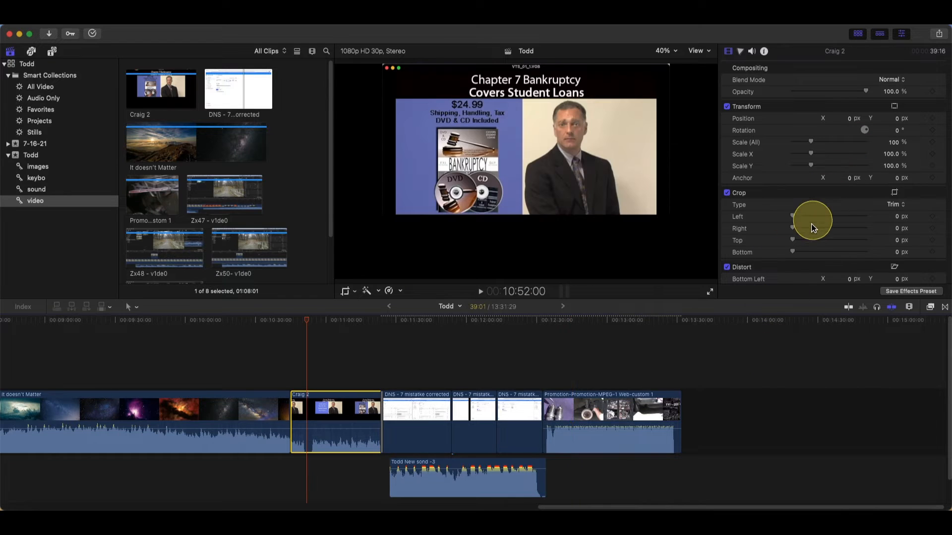
Crop 150 px from the right edge of the Craig 2 clip, and adjust the crop of its bottom edge
left_click_drag(795, 233, 765, 248)
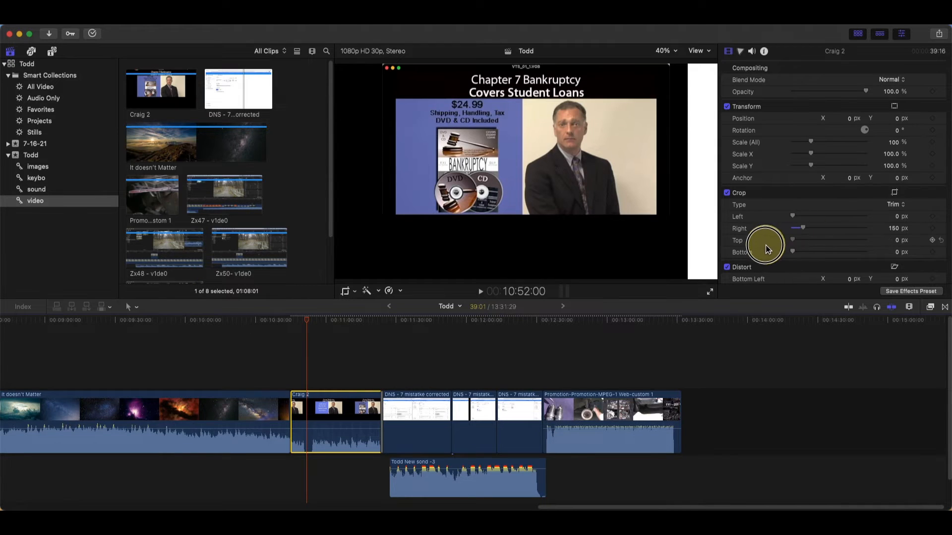
left_click(792, 252)
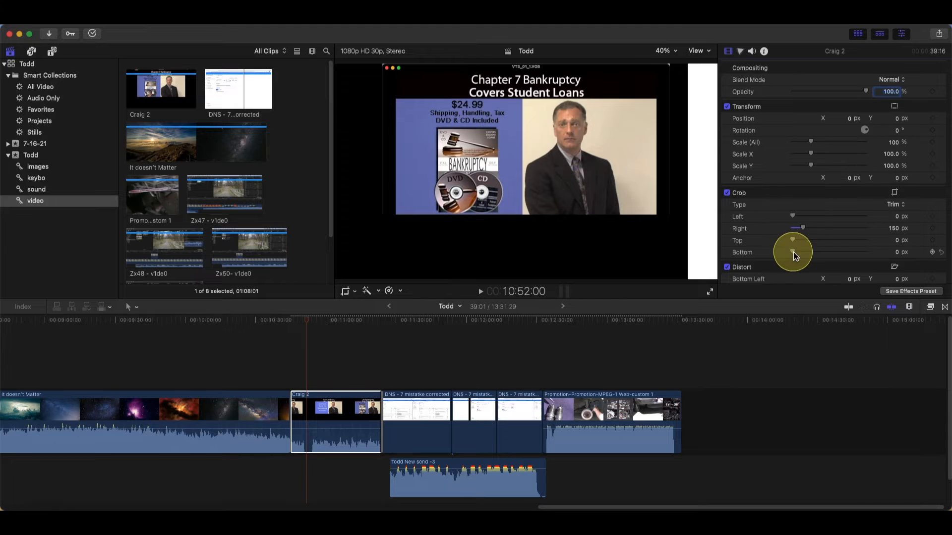
left_click_drag(793, 252, 820, 253)
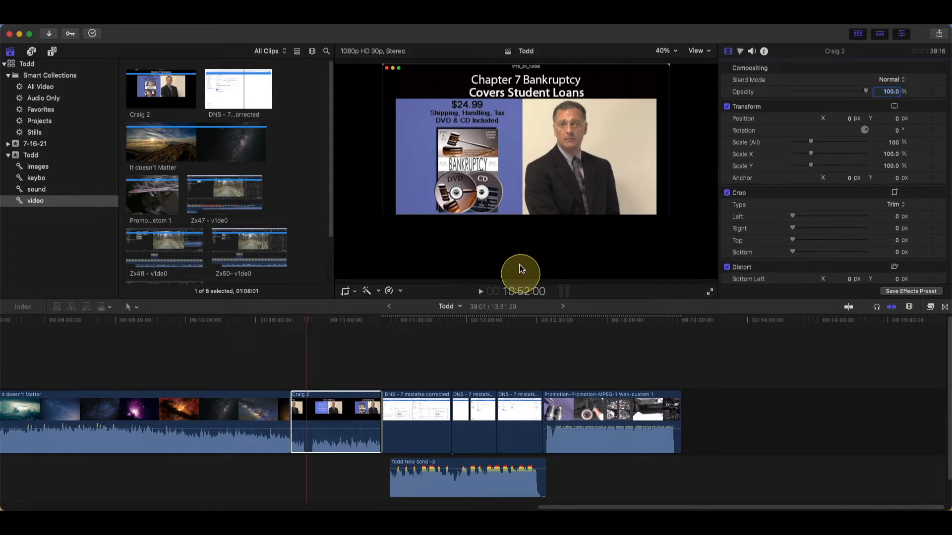
Trim Craig 2 in the viewer by 221 px at the top, 93 px left, 209 px right and up to the picture's lower edge, and reset the crop
right_click(525, 208)
left_click(530, 226)
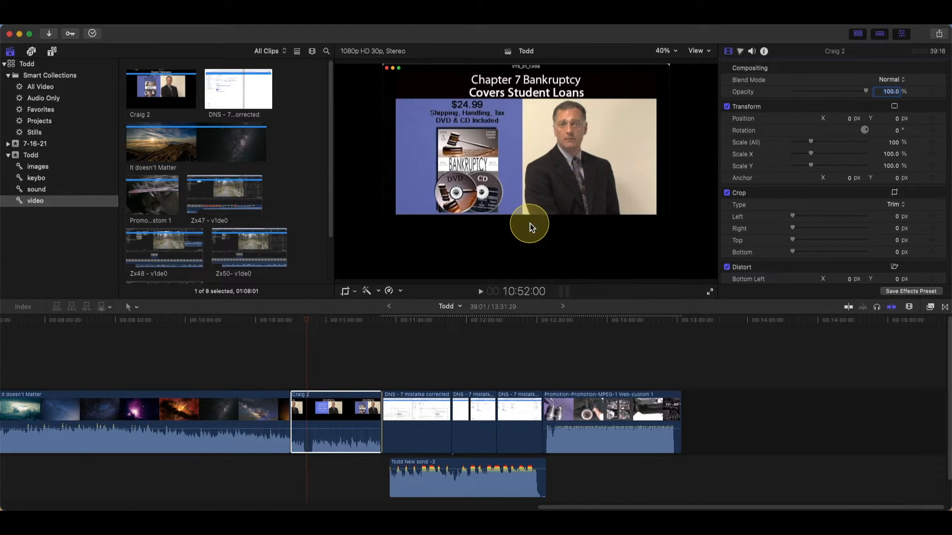
left_click_drag(717, 170, 635, 193)
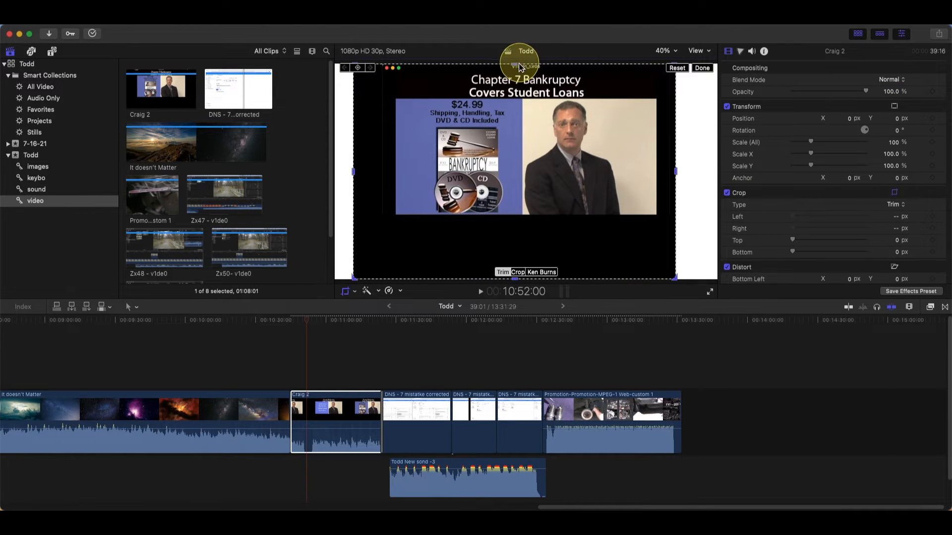
left_click_drag(514, 65, 507, 109)
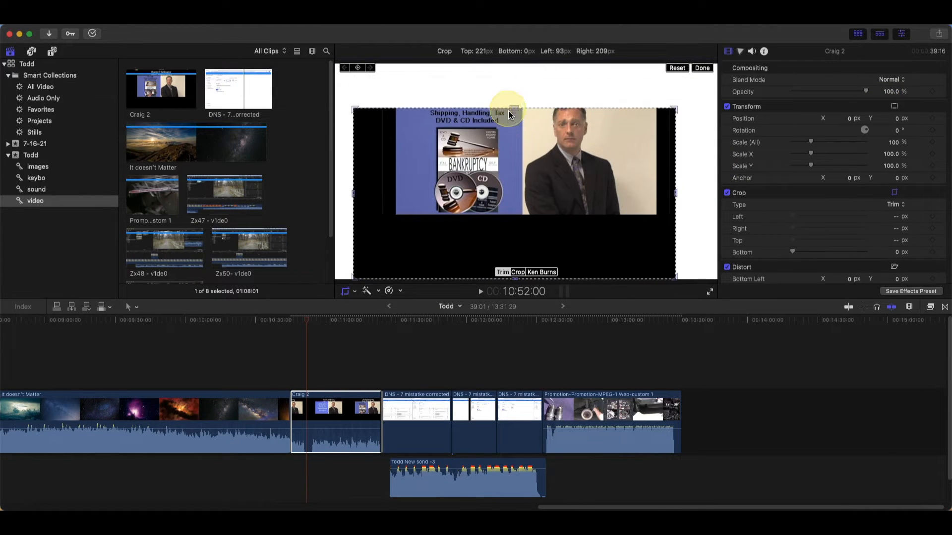
left_click_drag(515, 279, 535, 216)
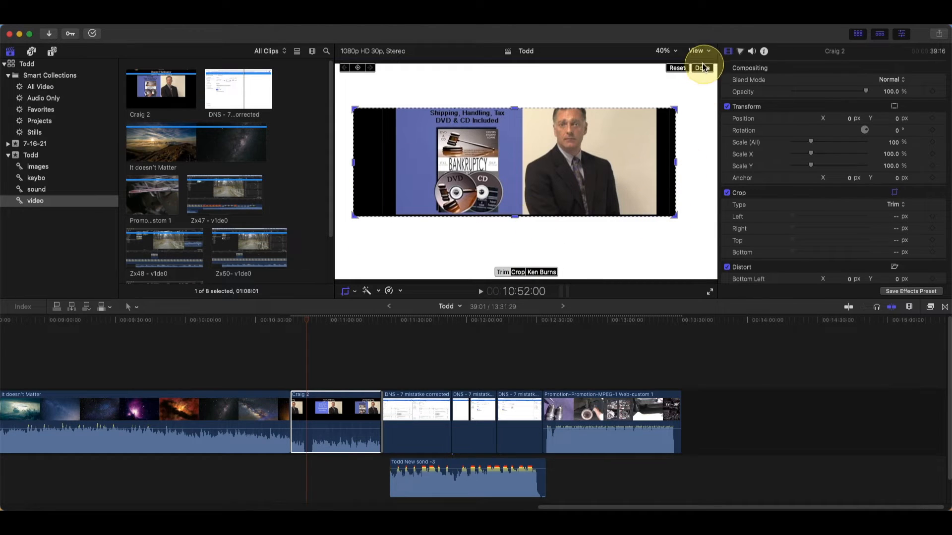
left_click(680, 69)
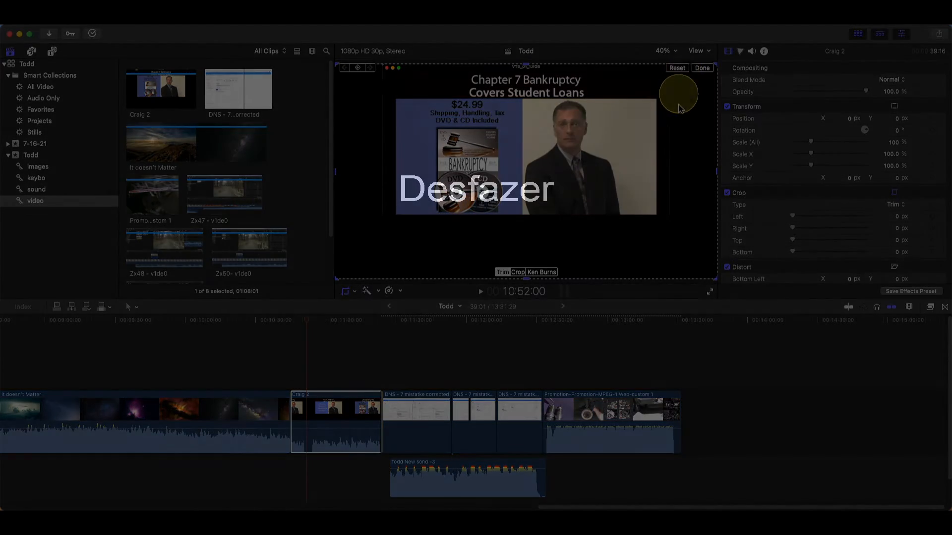
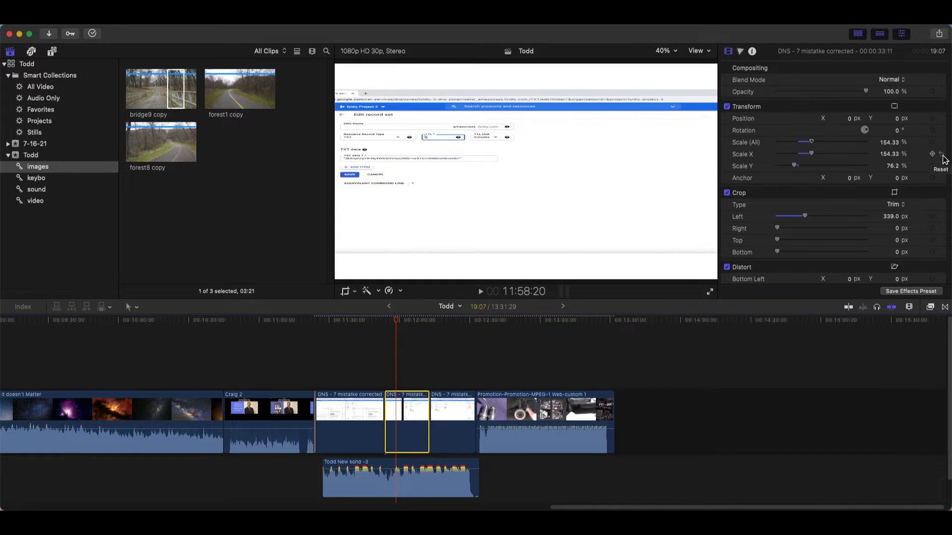
Reset the Scale X and left Crop values of the middle DNS - 7 mistatke corrected clip
left_click(943, 156)
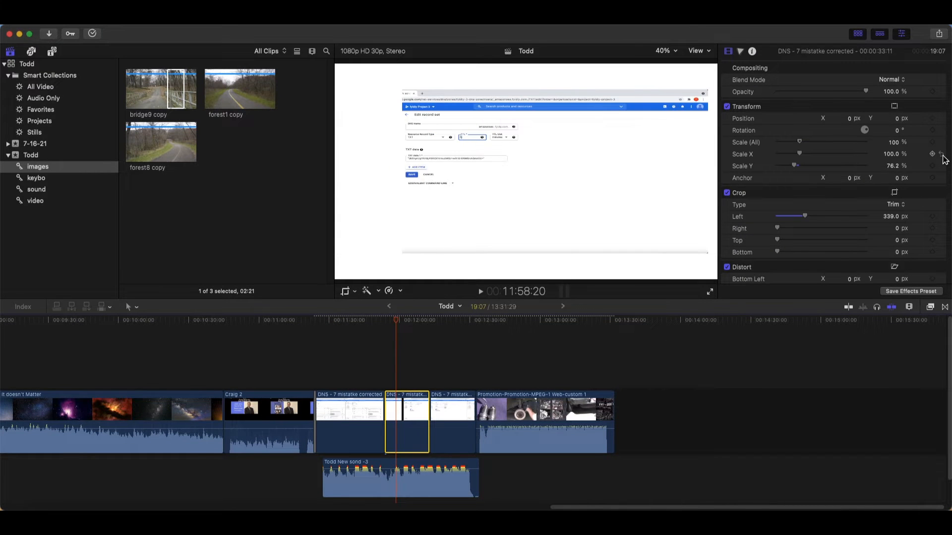
left_click(942, 218)
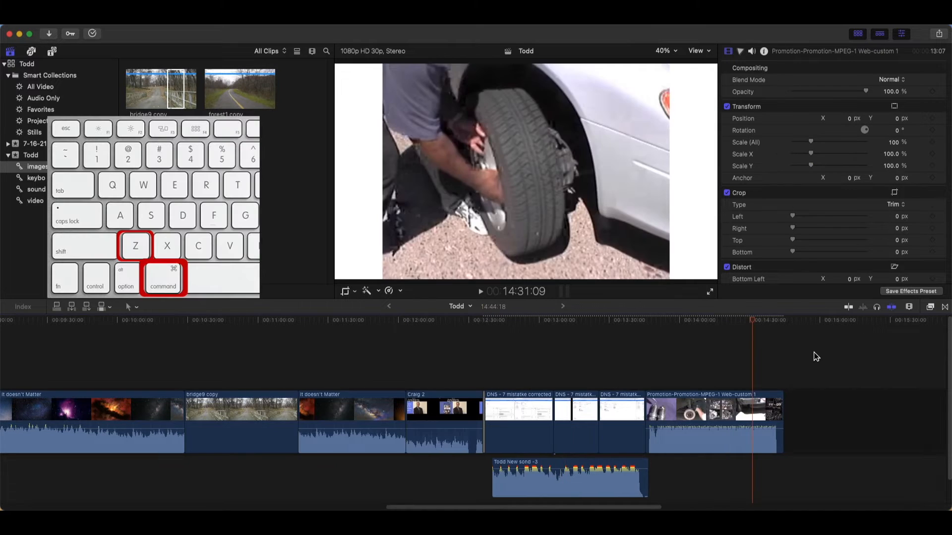
Undo the last nine timeline edits, including those to the bridge9 copy image within the It doesn't Matter clip
key("super+z")
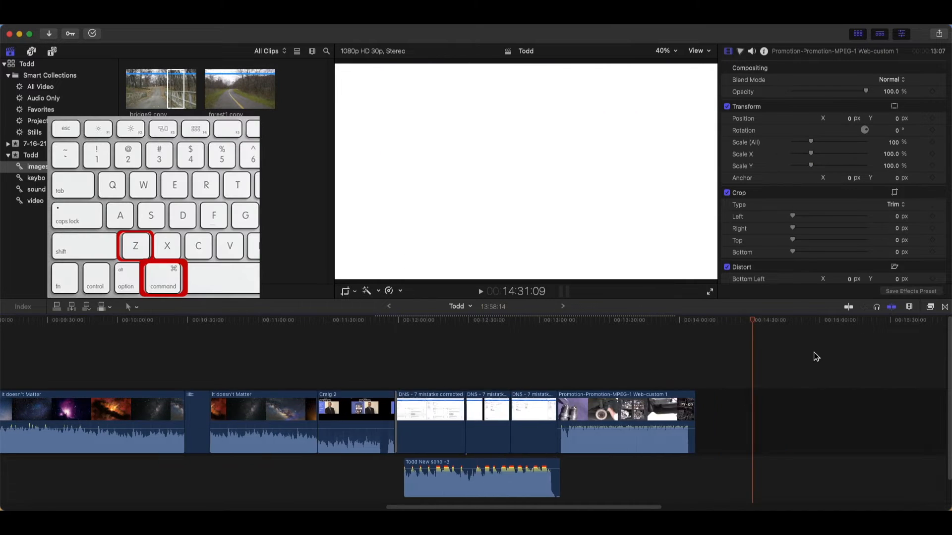
key("super+z")
key("super+z")
key("super+z")
key("super+z")
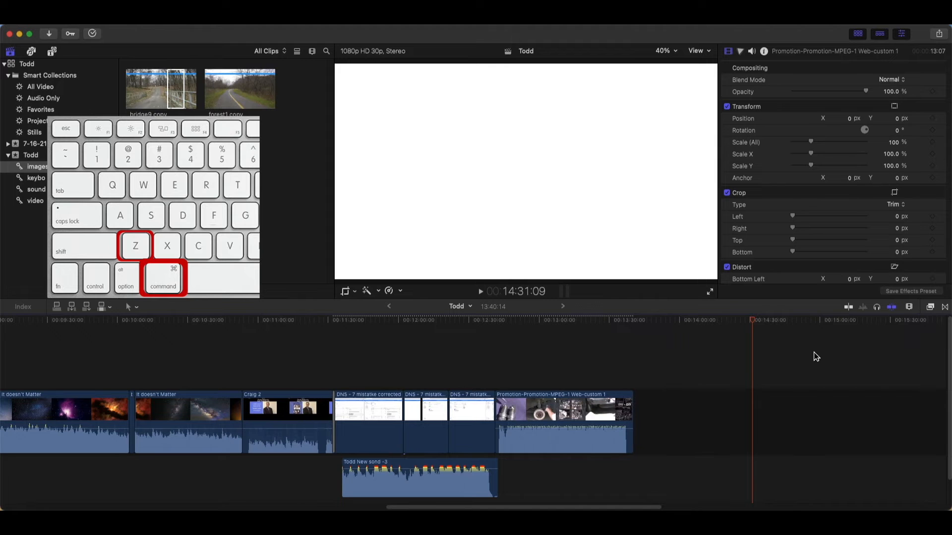
key("super+z")
key("super+z")
key("super+z")
key("super+z")
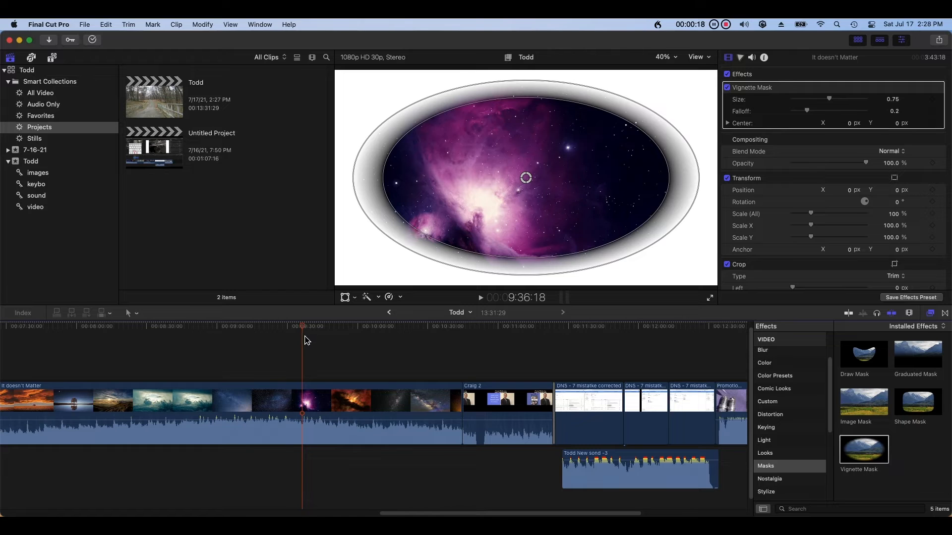
Remove the Vignette Mask effect from the It doesn't Matter clip with Remove Effects
left_click(107, 25)
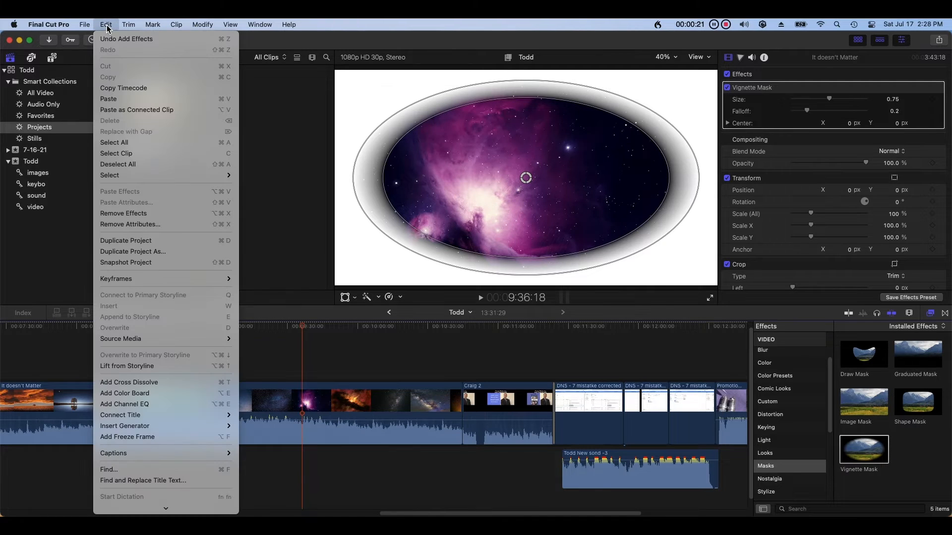
left_click(167, 213)
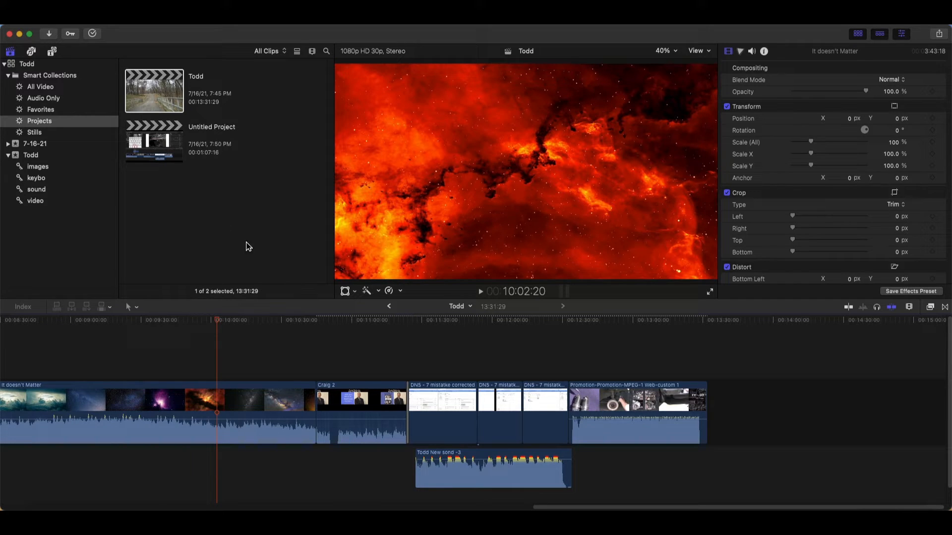
Browse the installed titles and preview 360° Basic 3D, 360° Custom 3D, Activate, Atmosphere, Boogie Lights and Bold Fin
left_click(52, 52)
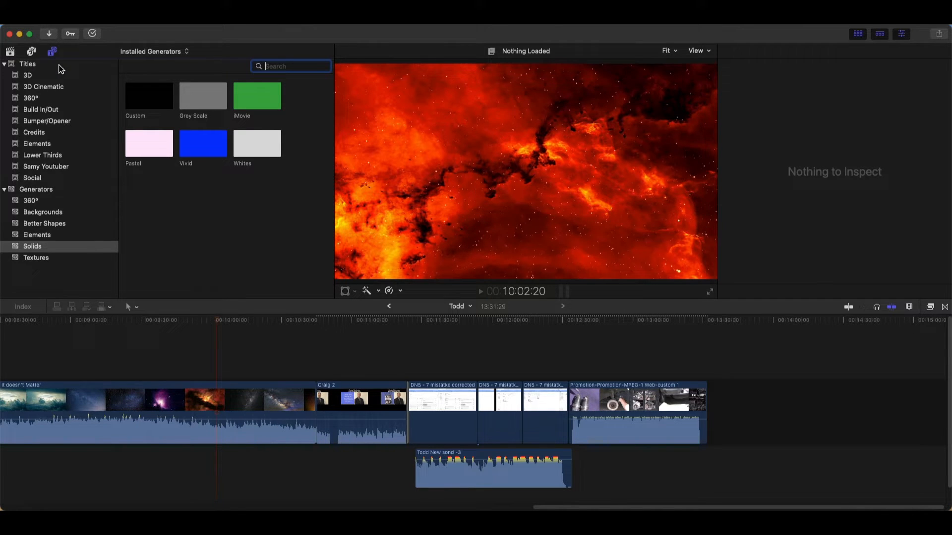
left_click(60, 69)
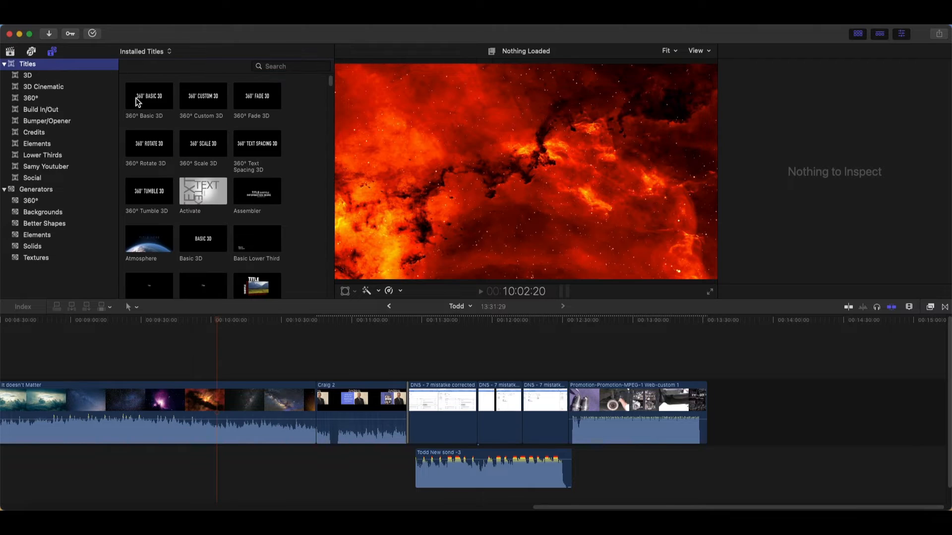
left_click(138, 106)
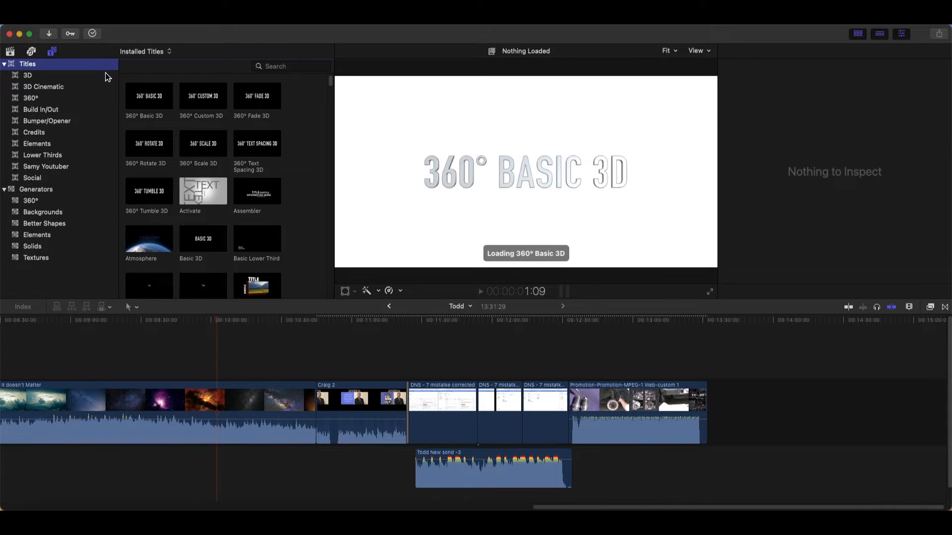
left_click(189, 92)
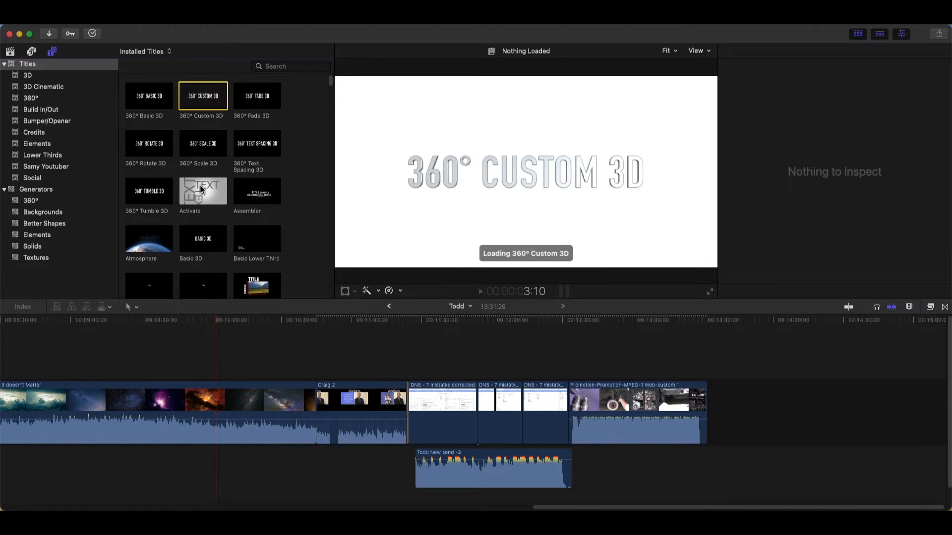
left_click(196, 199)
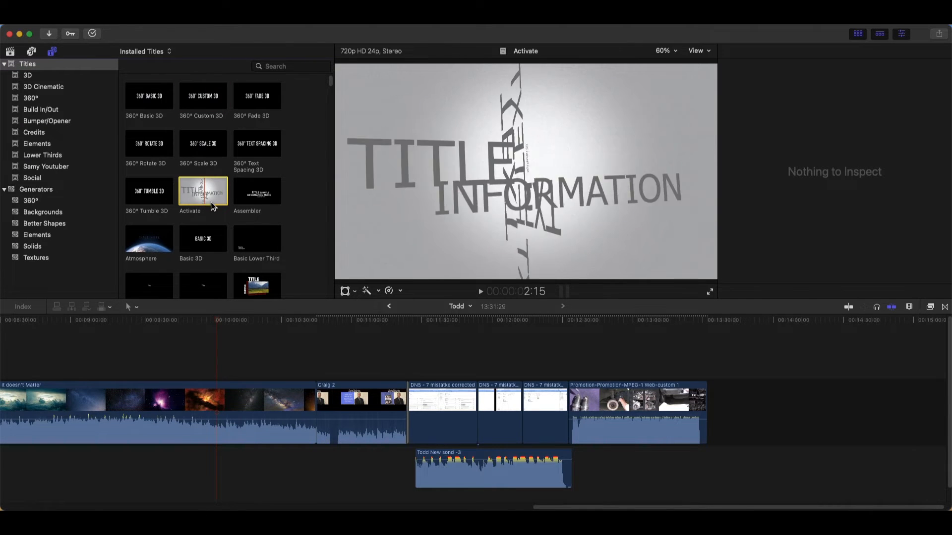
left_click(151, 249)
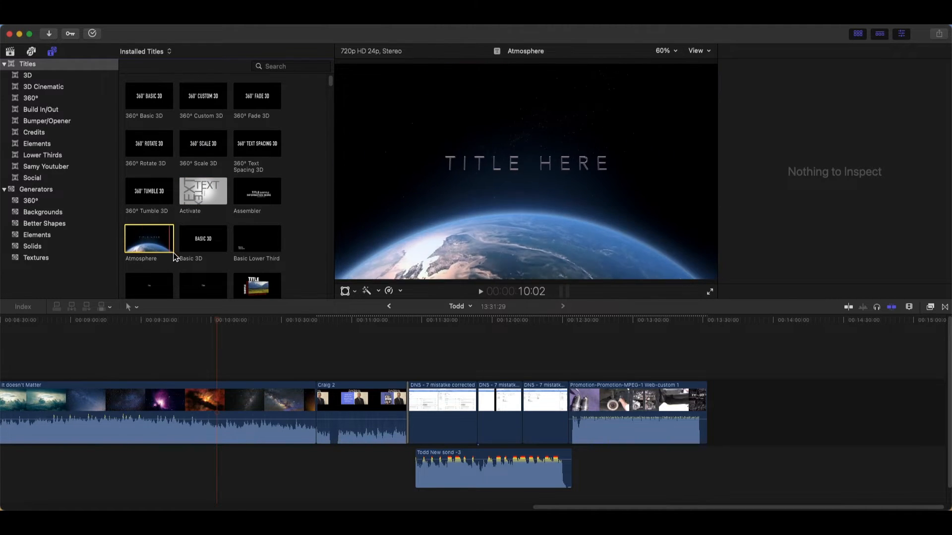
scroll(239, 263, "down", 2)
scroll(240, 265, "down", 3)
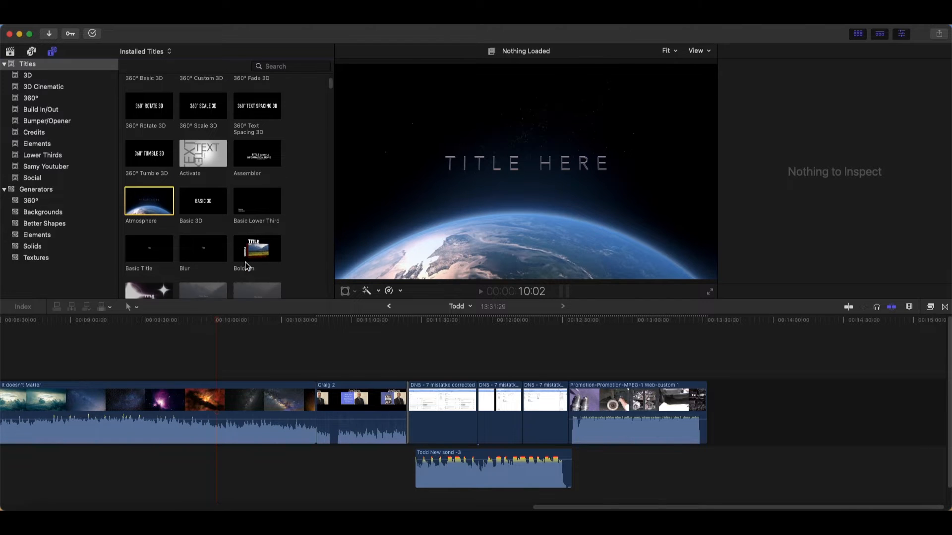
left_click(148, 272)
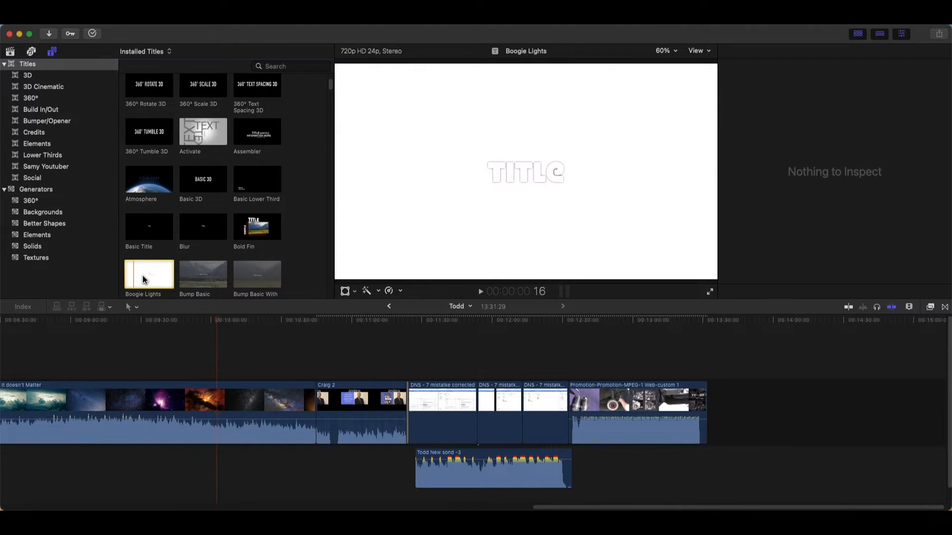
left_click(253, 230)
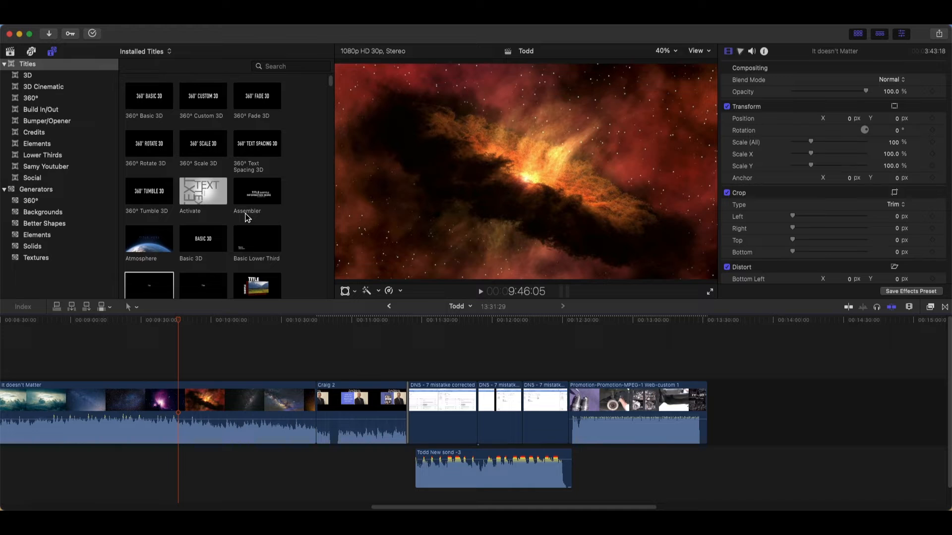
Add a Basic Title above the It doesn't Matter clip, lengthen it to about 1:11:19, and select it
scroll(245, 218, "down", 3)
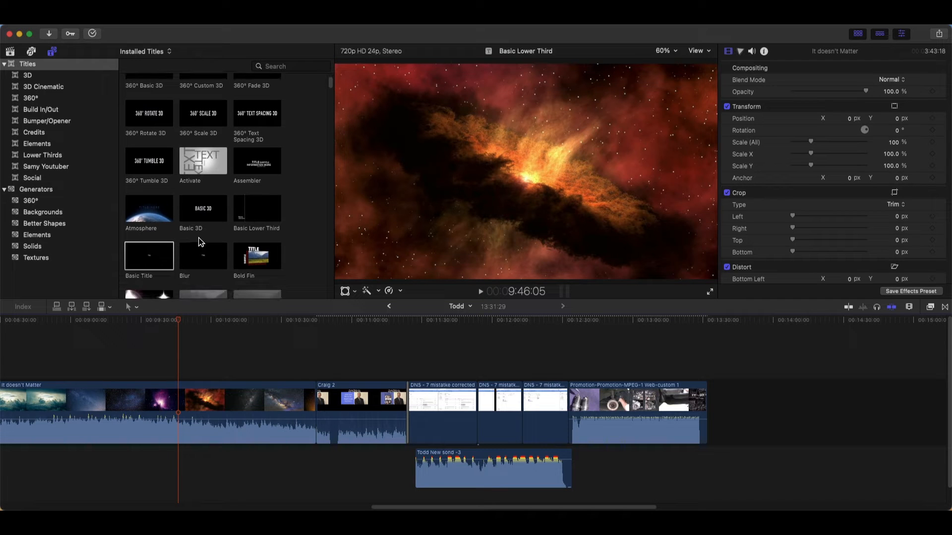
left_click(162, 254)
scroll(165, 243, "down", 3)
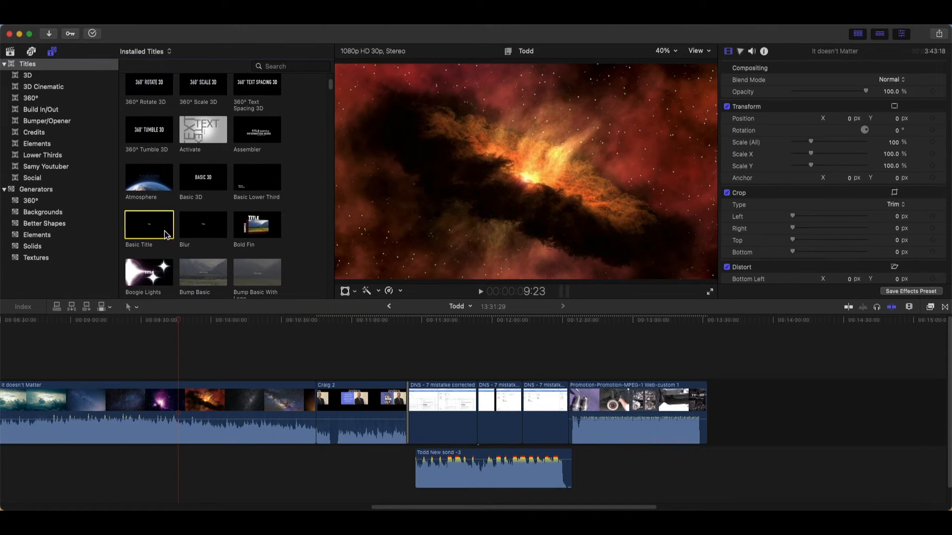
left_click_drag(142, 221, 256, 385)
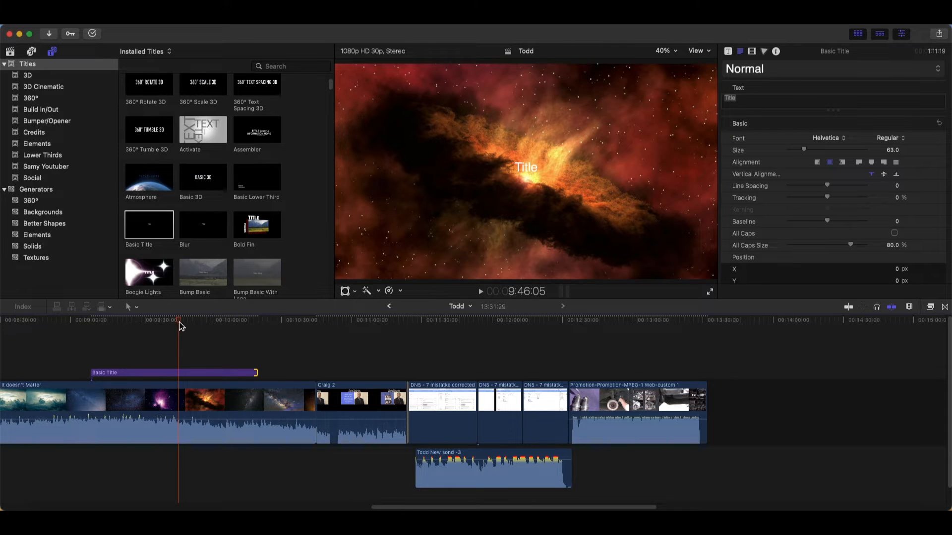
left_click(191, 374)
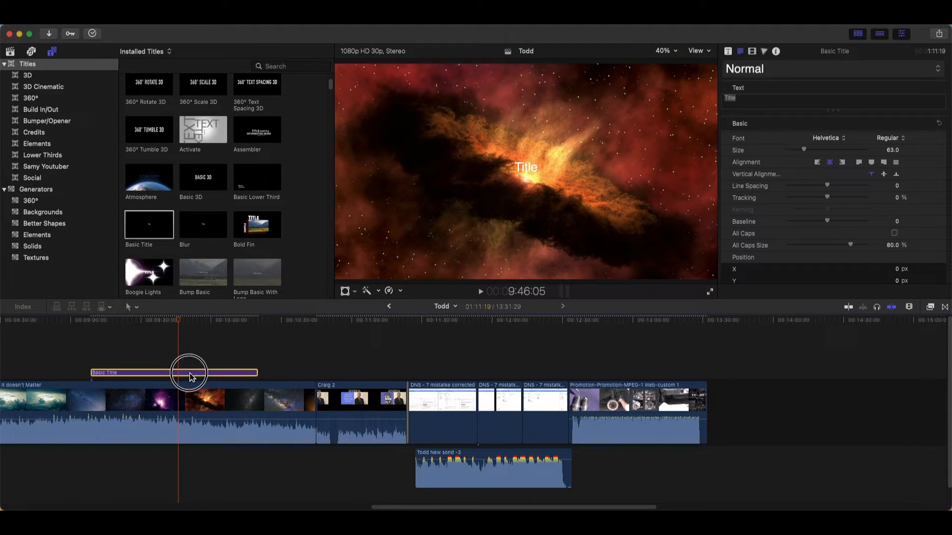
Replace the Basic Title's placeholder text with a first name and enlarge the text to size 282
left_click(740, 51)
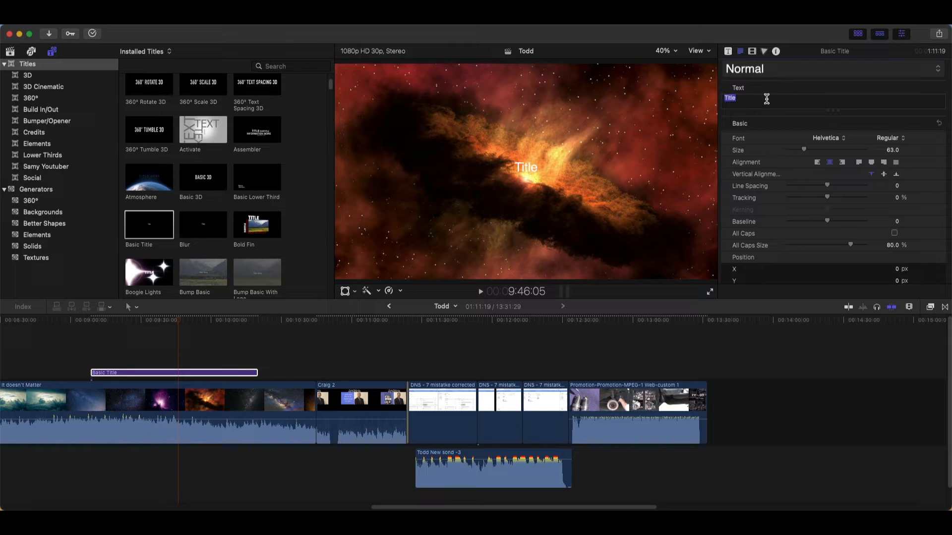
type("To")
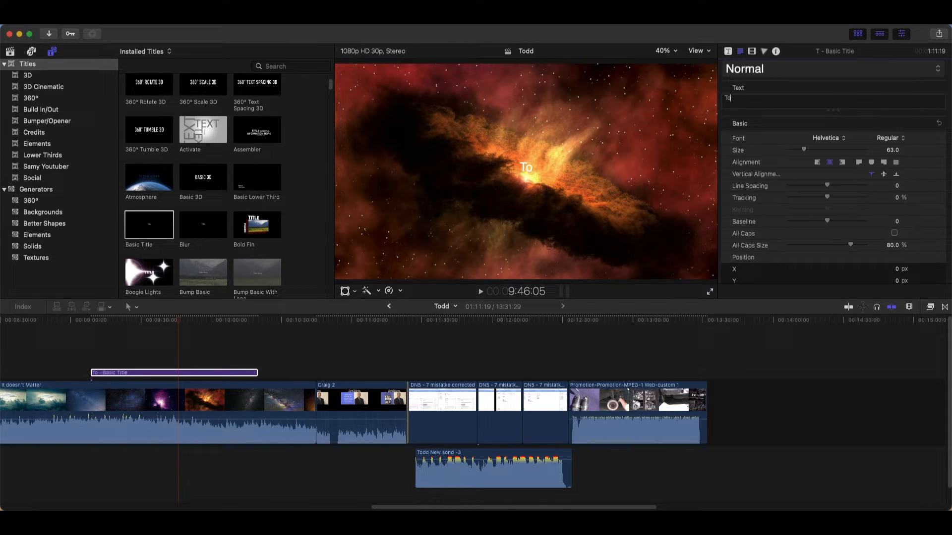
type("dd")
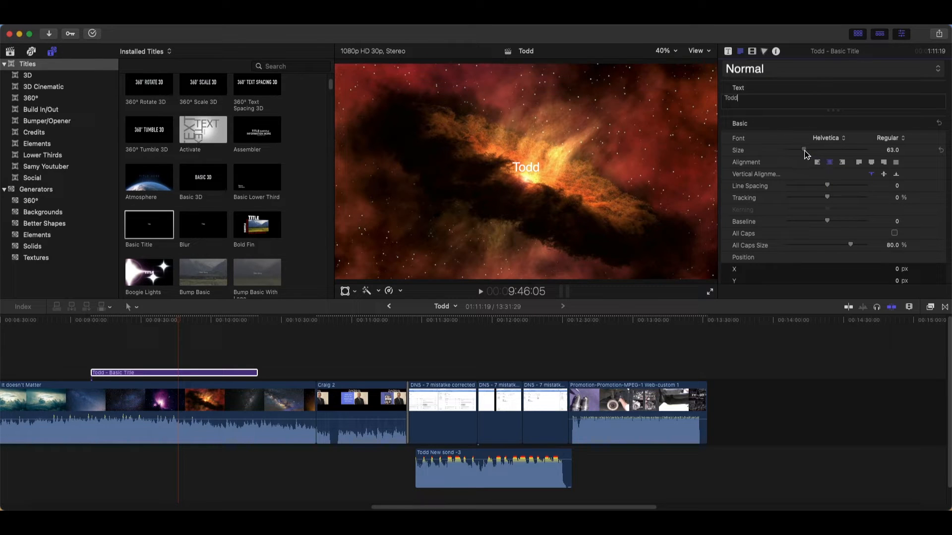
left_click_drag(803, 152, 867, 166)
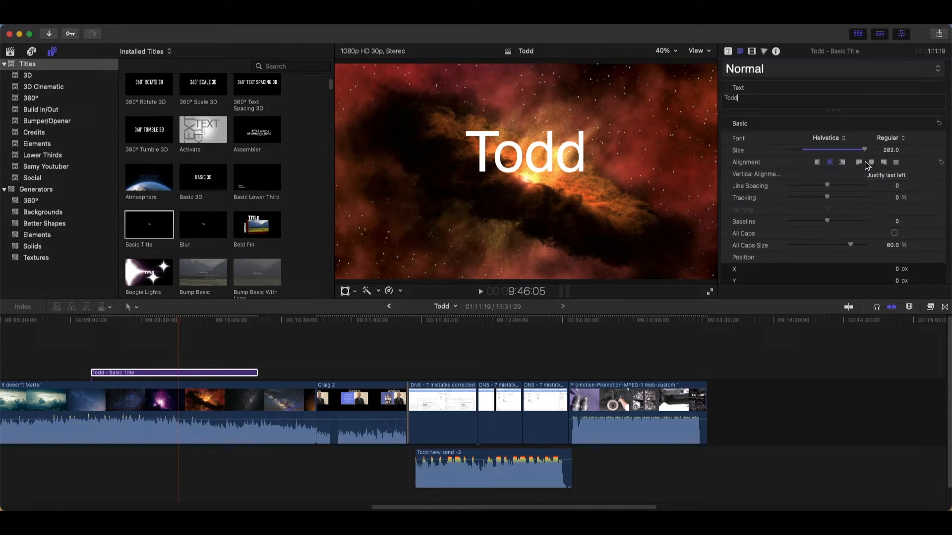
Change the title's face color to blue and move the text toward the upper left of the video frame
scroll(844, 217, "down", 6)
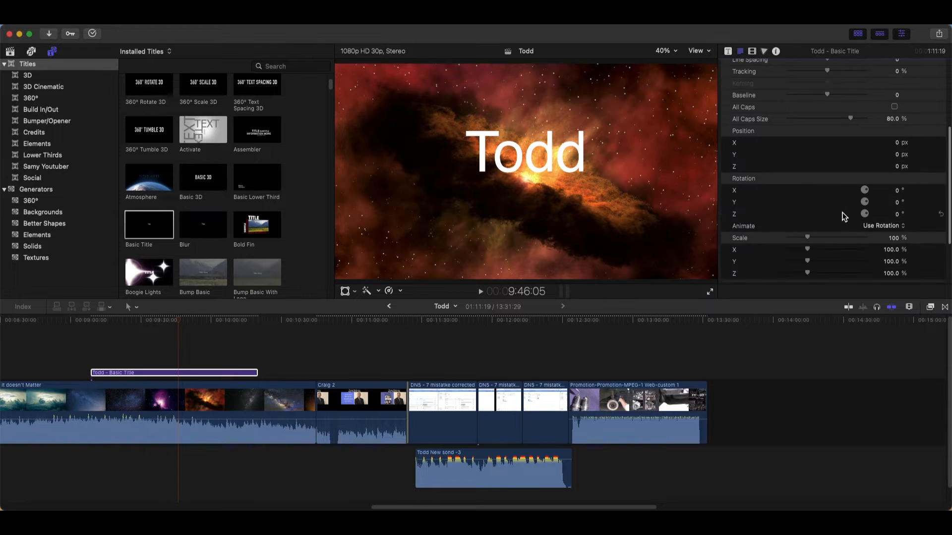
scroll(844, 216, "down", 2)
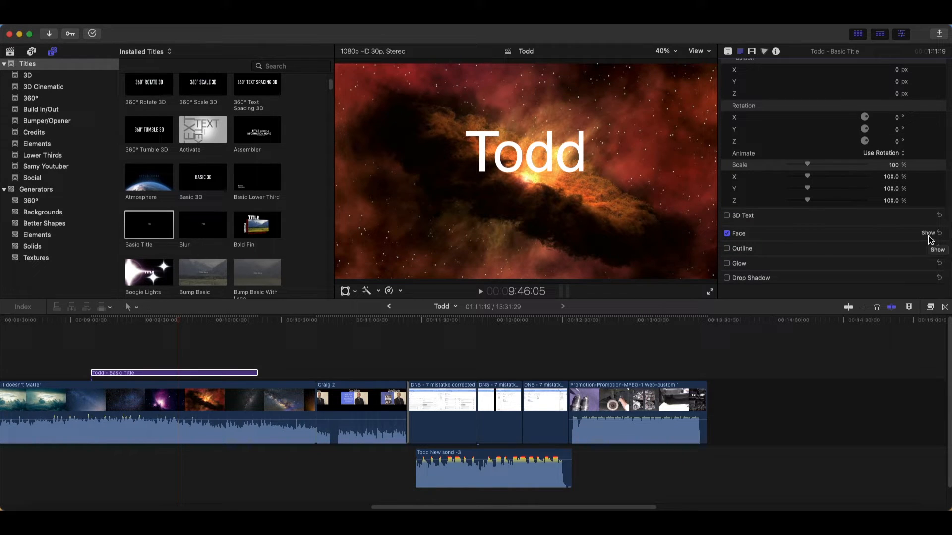
left_click(929, 236)
scroll(922, 255, "down", 1)
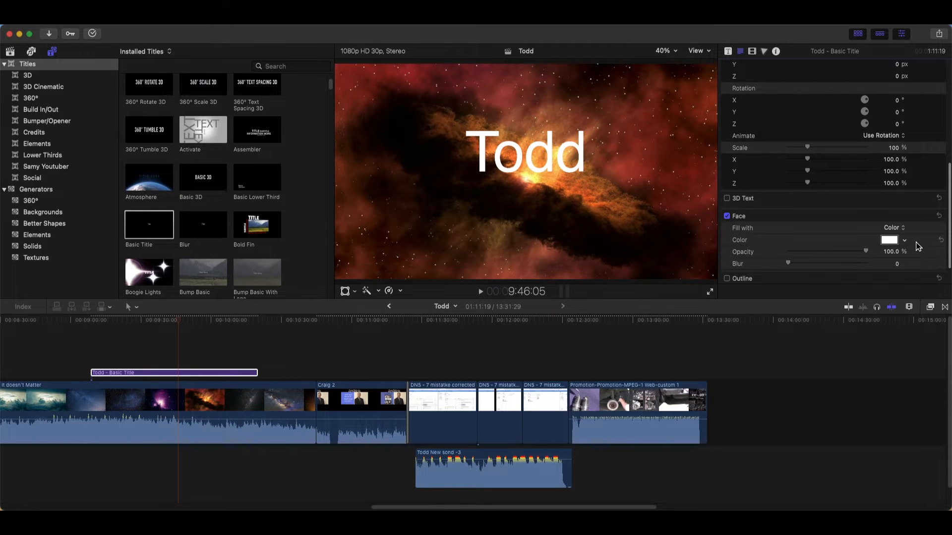
left_click(905, 243)
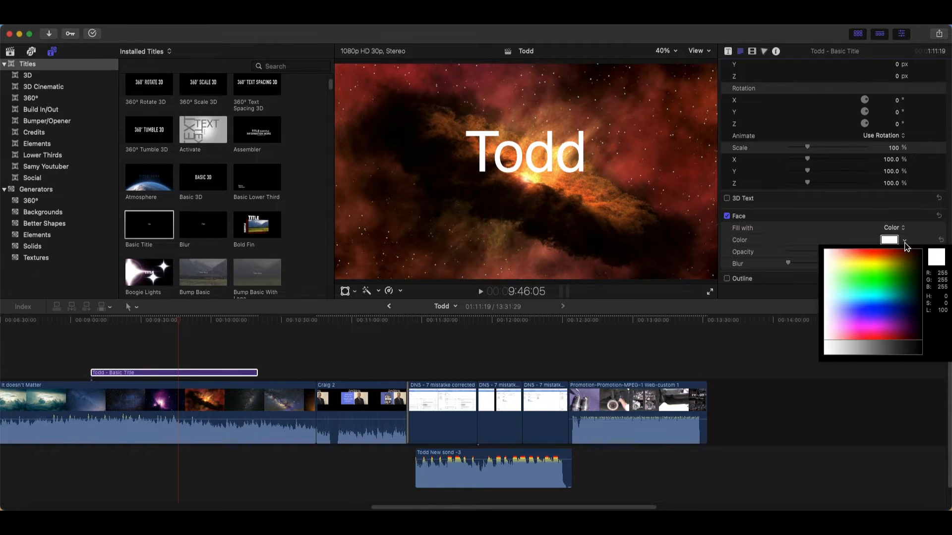
left_click(889, 313)
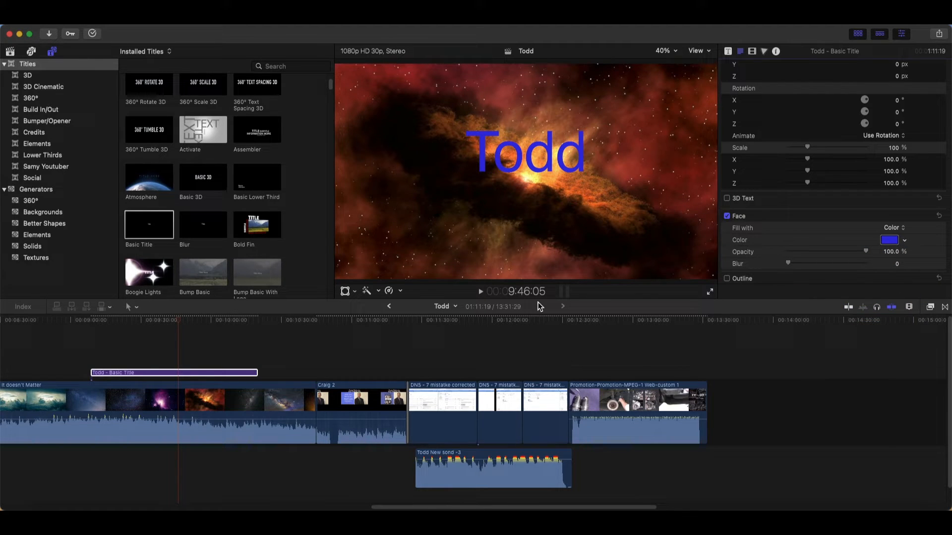
left_click_drag(563, 171, 480, 123)
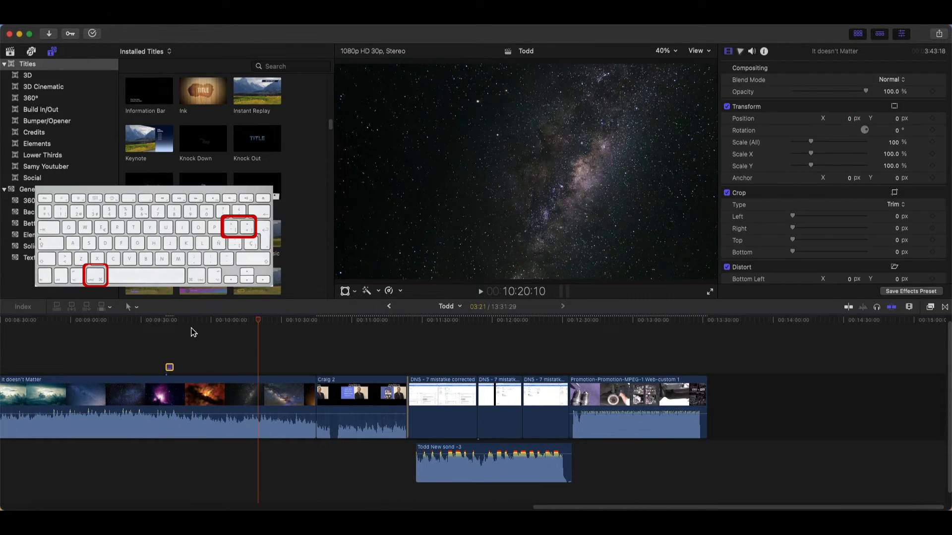
Lengthen the Lower Third 3D title to about 42:19, place the playhead at 10:01:14 within it, and select the title
left_click(167, 320)
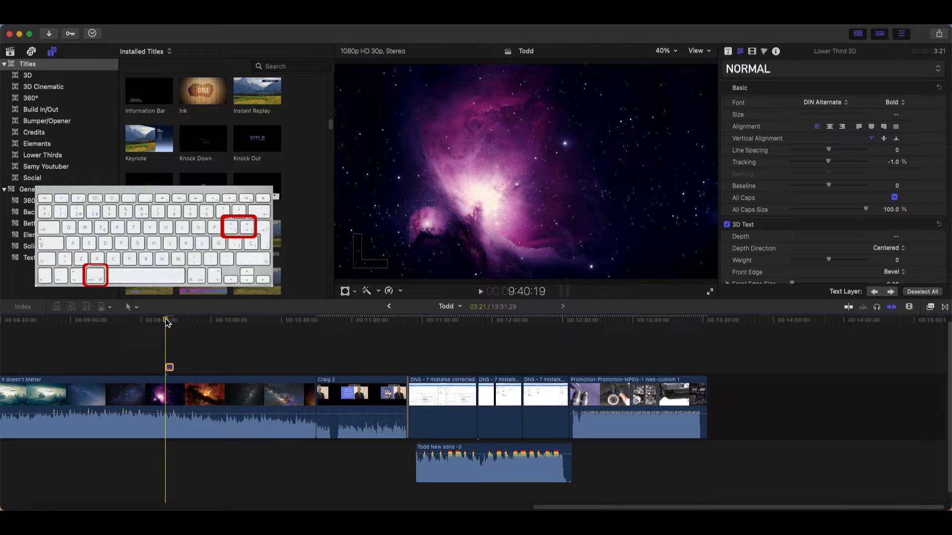
key("super+plus")
key("super+plus")
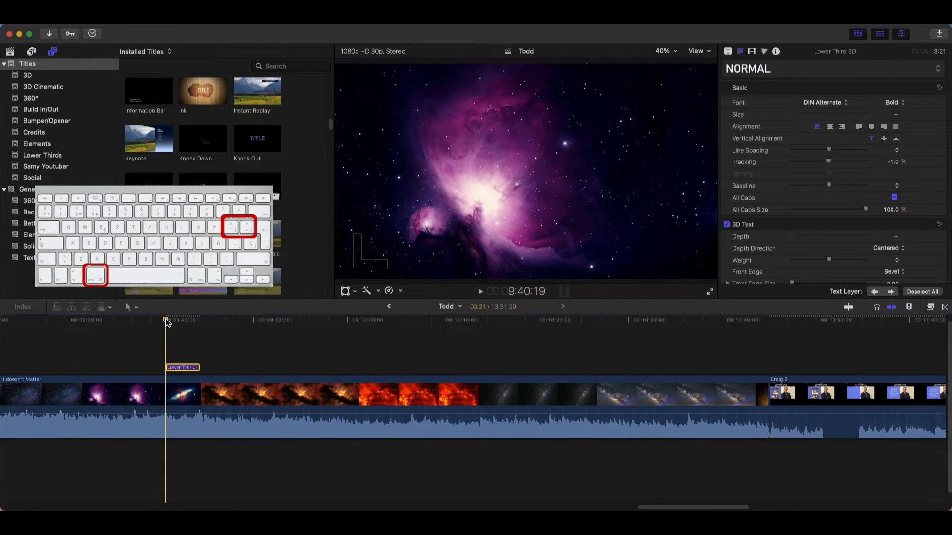
left_click_drag(199, 369, 563, 368)
left_click(361, 322)
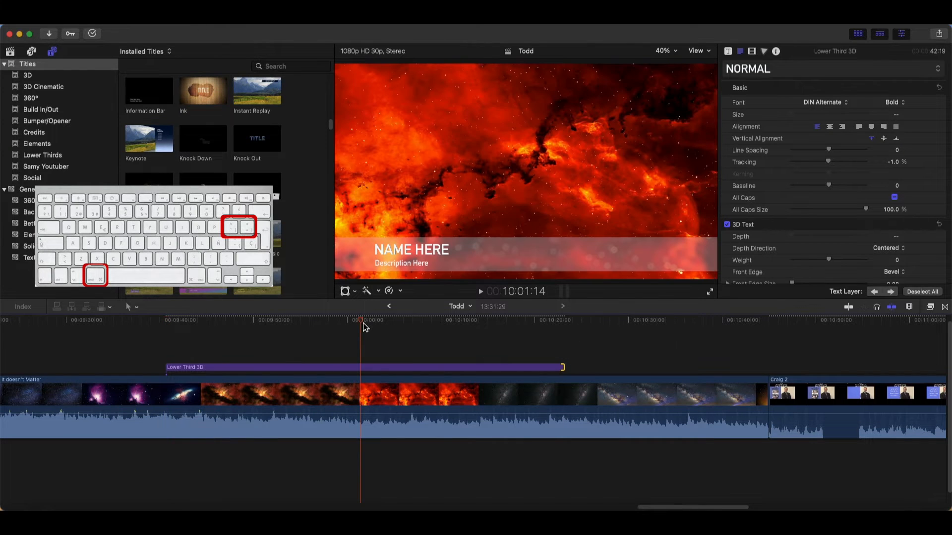
left_click(379, 367)
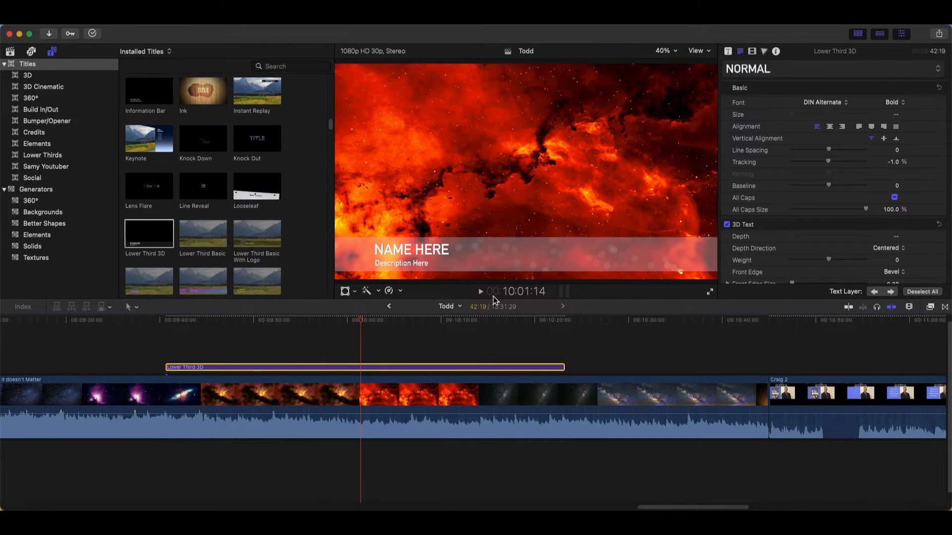
Move the lower third's Name Here and Description Here text off the banner, toward the middle of the frame
left_click(448, 263)
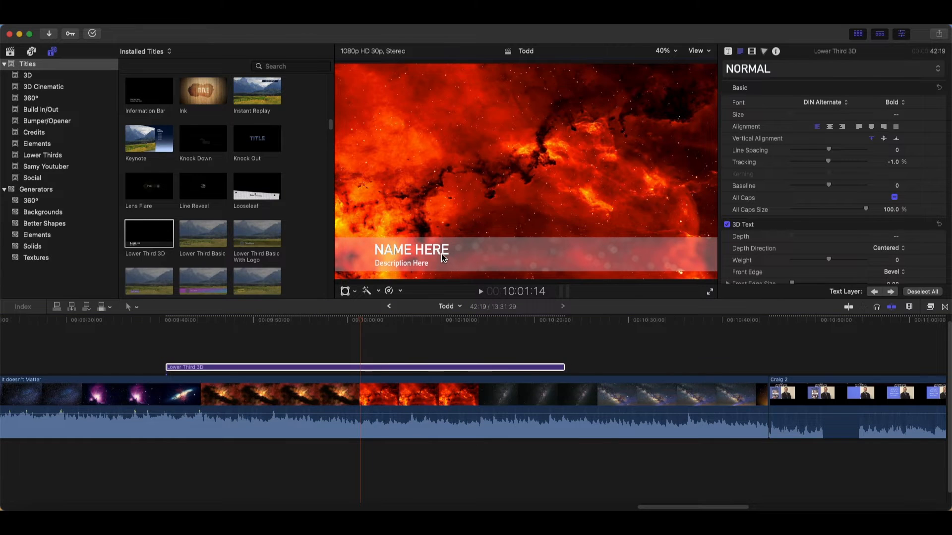
left_click(443, 257)
left_click(417, 266)
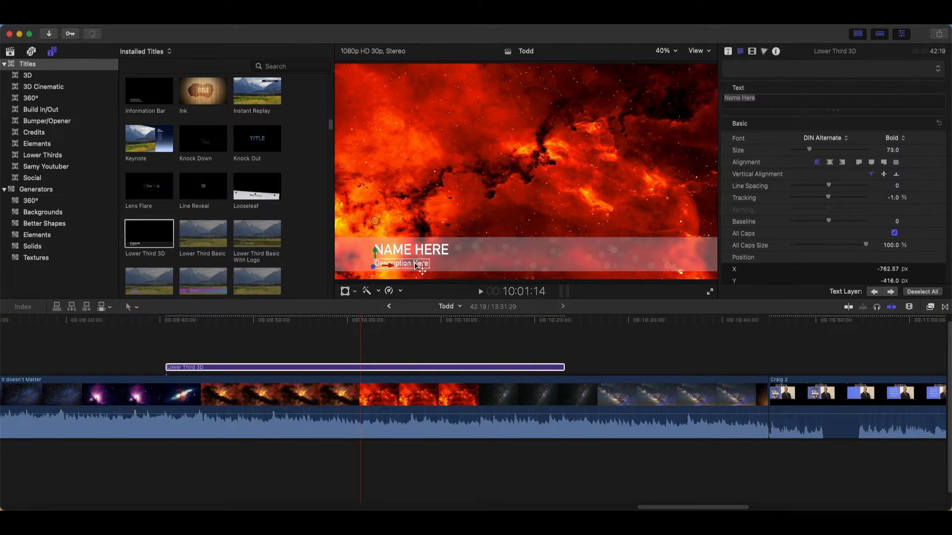
left_click(442, 252)
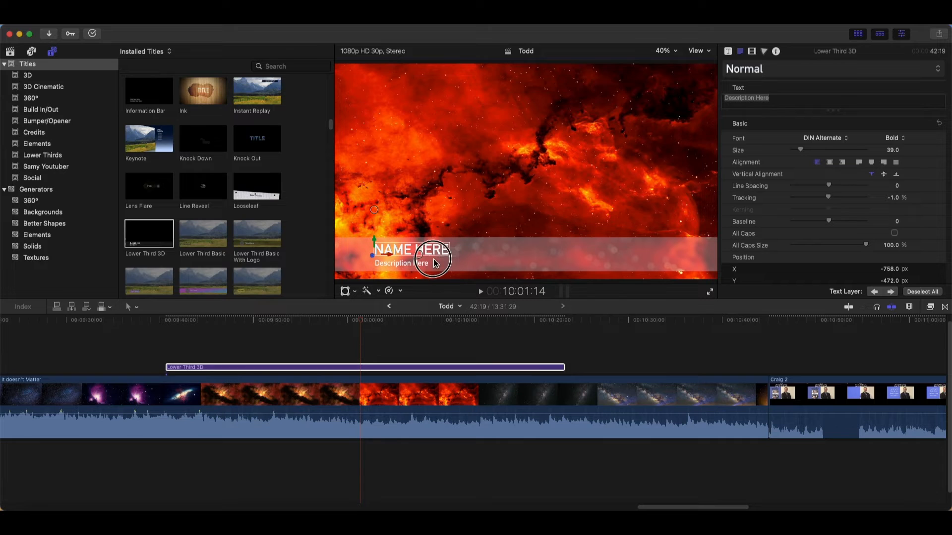
left_click_drag(429, 256, 485, 223)
left_click(514, 218)
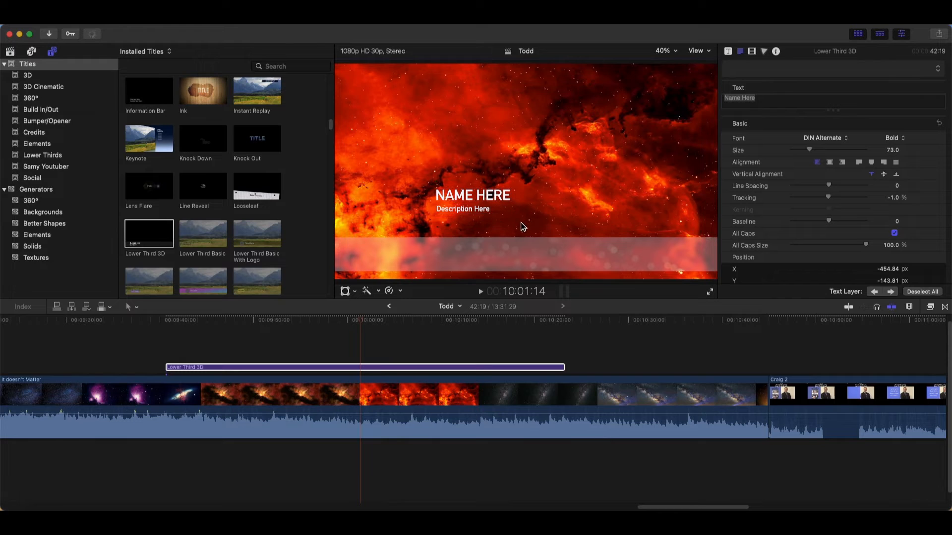
Separate the lower third's text lines, moving Description Here to about X 295, Y 14 and Name Here higher in the frame
left_click(485, 213)
left_click(485, 212)
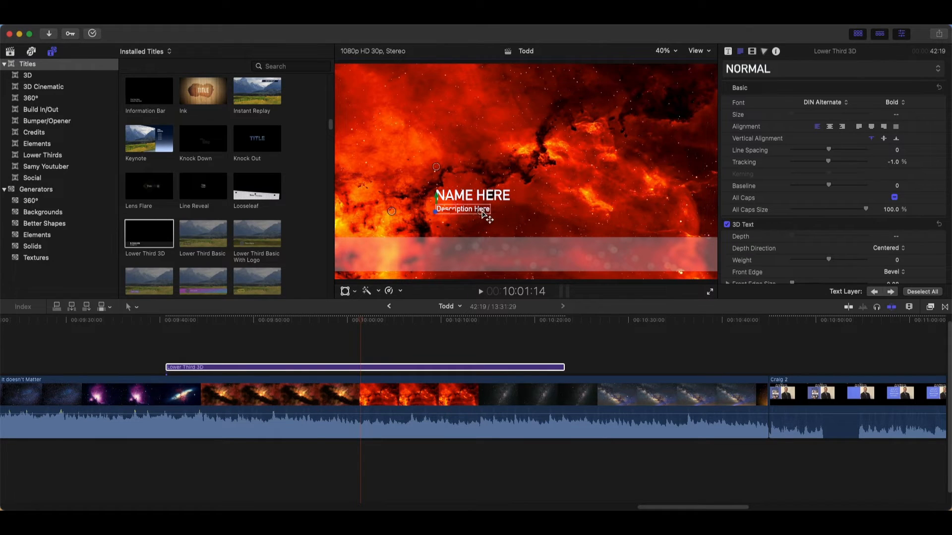
left_click_drag(485, 213, 653, 172)
left_click(490, 195)
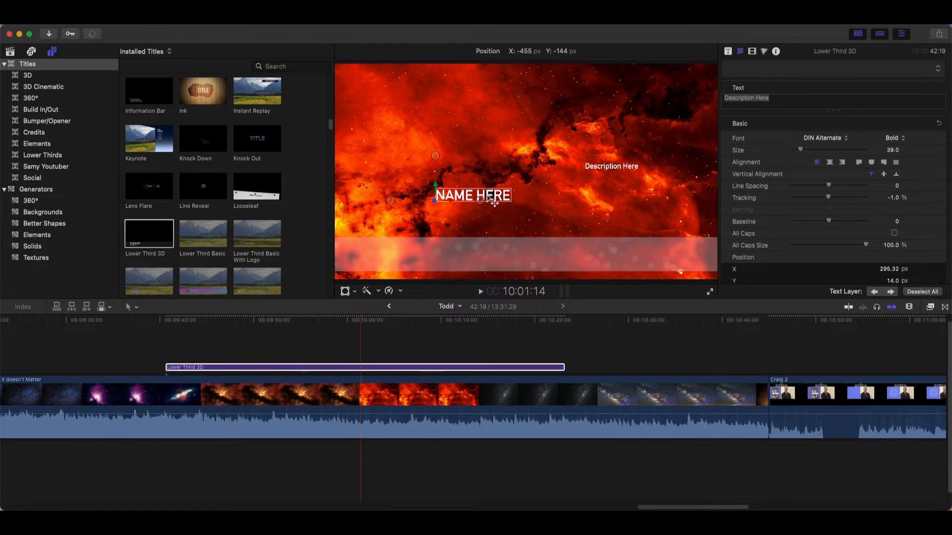
left_click_drag(486, 194, 445, 132)
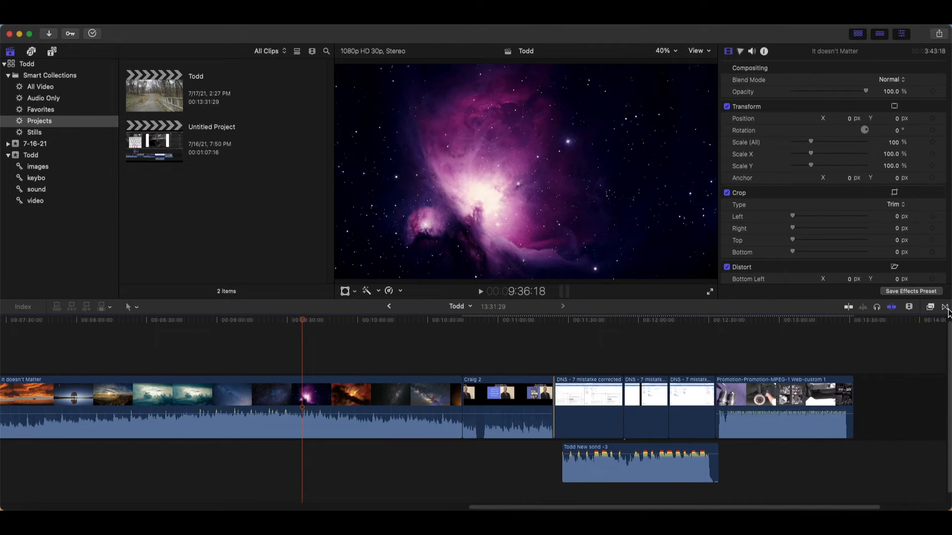
Add Cross Dissolve transitions between the It doesn't Matter and Craig 2 clips and at the end of the DNS - 7 mistatke corrected clip
left_click(945, 308)
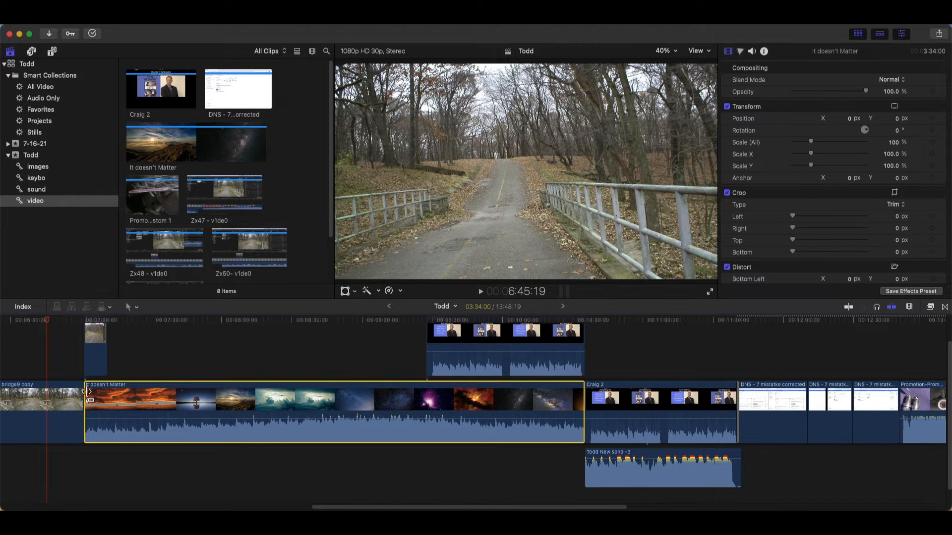
left_click_drag(89, 394, 74, 370)
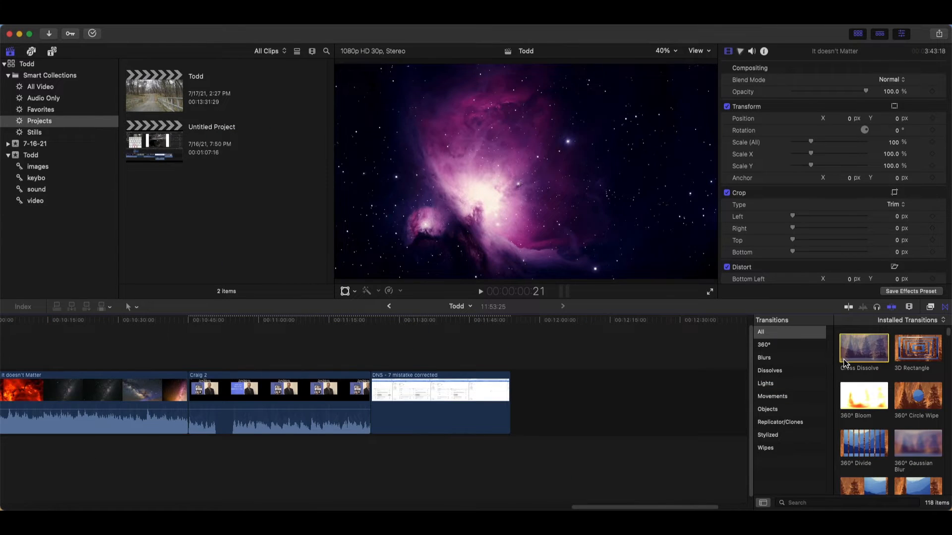
left_click_drag(855, 342, 188, 406)
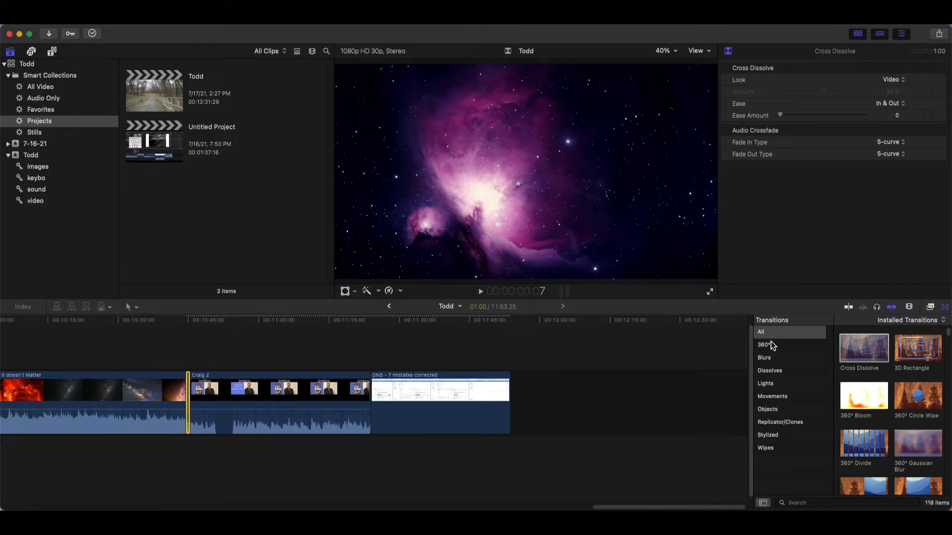
left_click(531, 413)
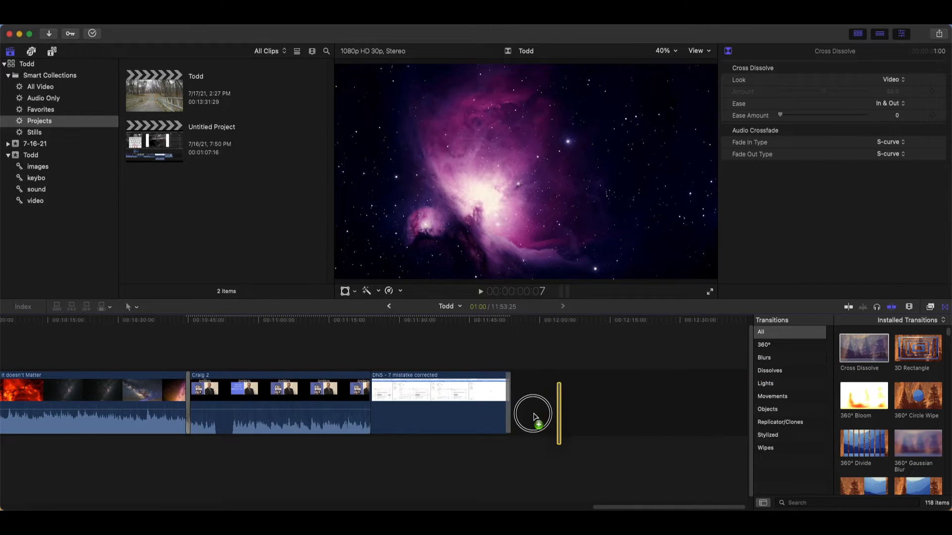
Scrub across the cut between It doesn't Matter and Craig 2 to preview the Cross Dissolve
left_click(176, 329)
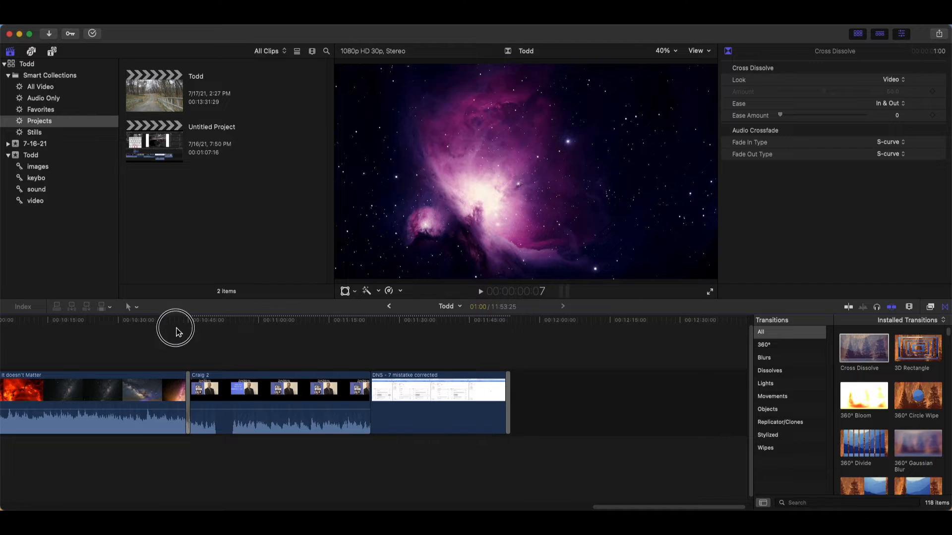
left_click(184, 324)
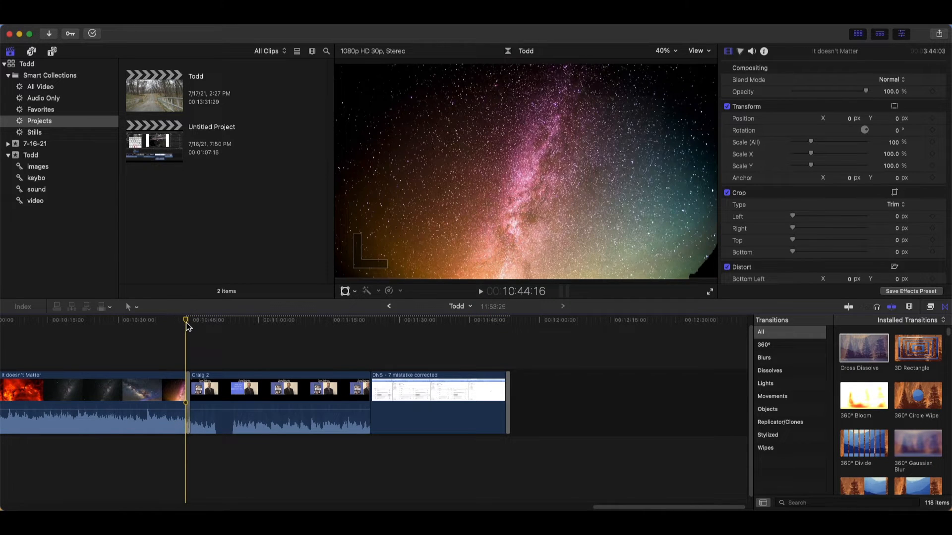
left_click(187, 323)
left_click(183, 323)
left_click_drag(182, 323, 191, 372)
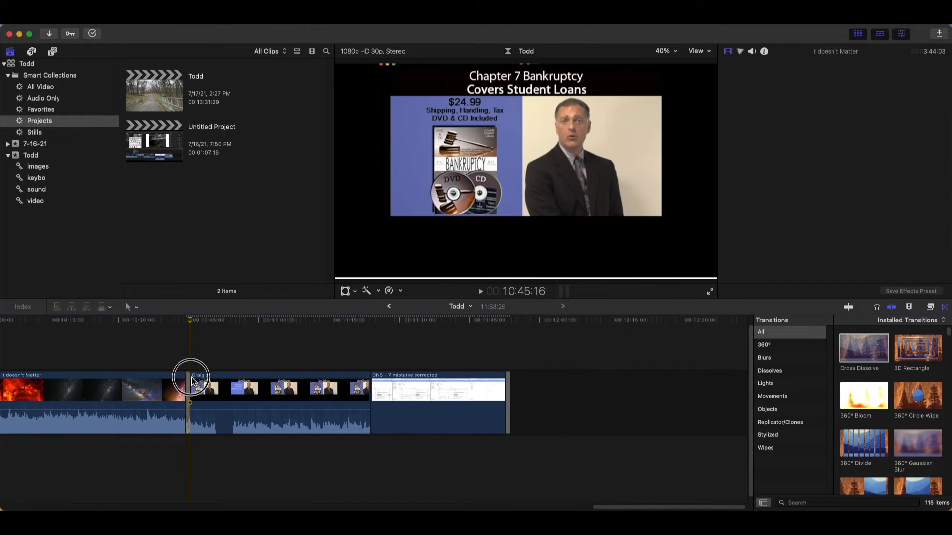
Magnify the timeline to examine the Cross Dissolve between It doesn't Matter and Craig 2 up close
left_click(358, 387)
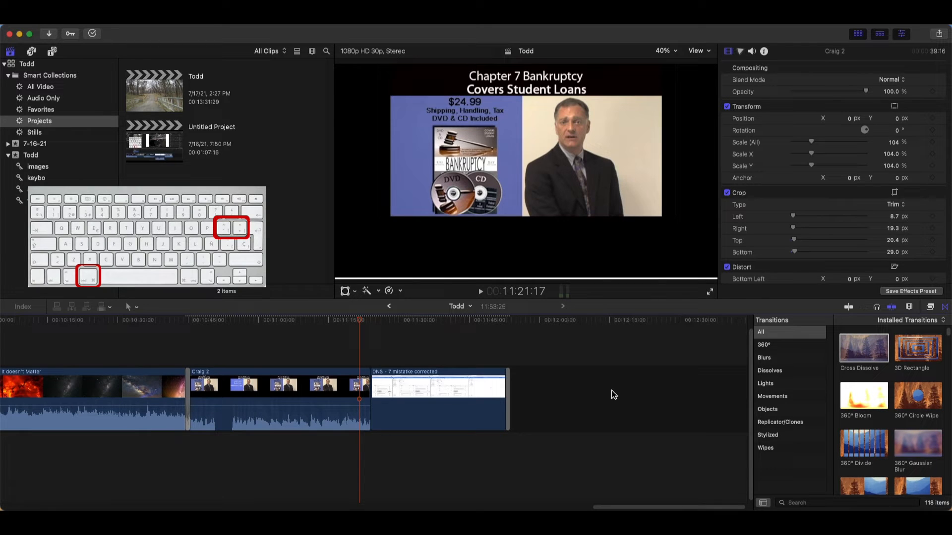
key("super+equal")
key("super+equal")
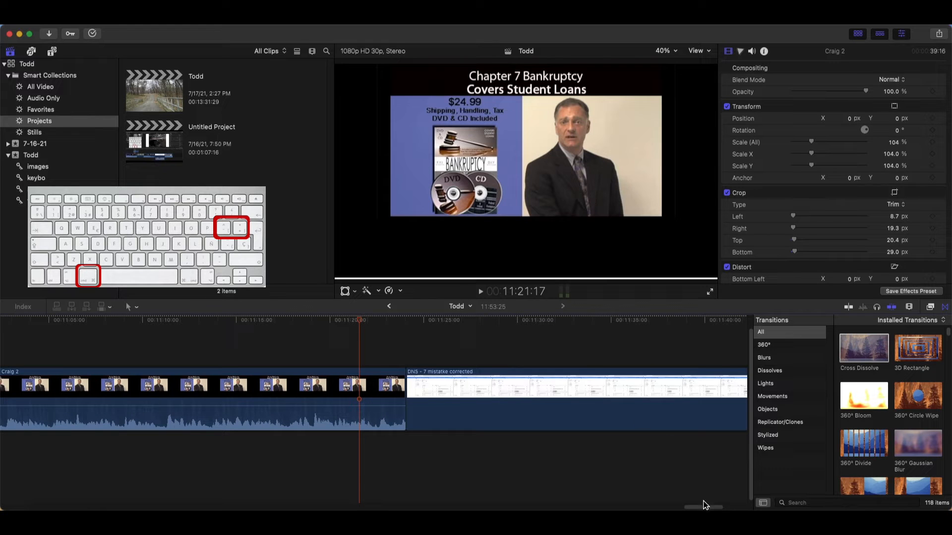
left_click_drag(704, 506, 658, 506)
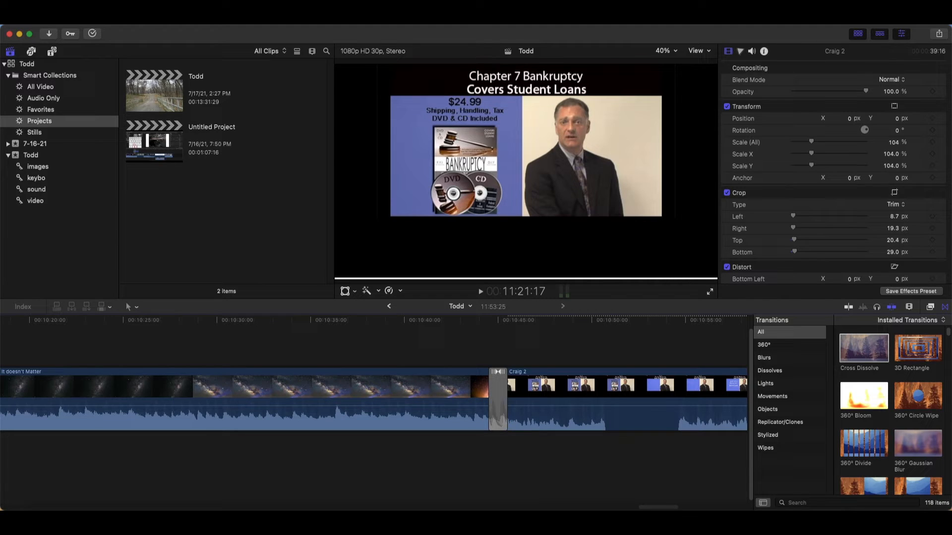
Lengthen the Cross Dissolve between It doesn't Matter and Craig 2 to about 18:15, and extend the one ending the DNS - 7 mistatke corrected clip
left_click(501, 392)
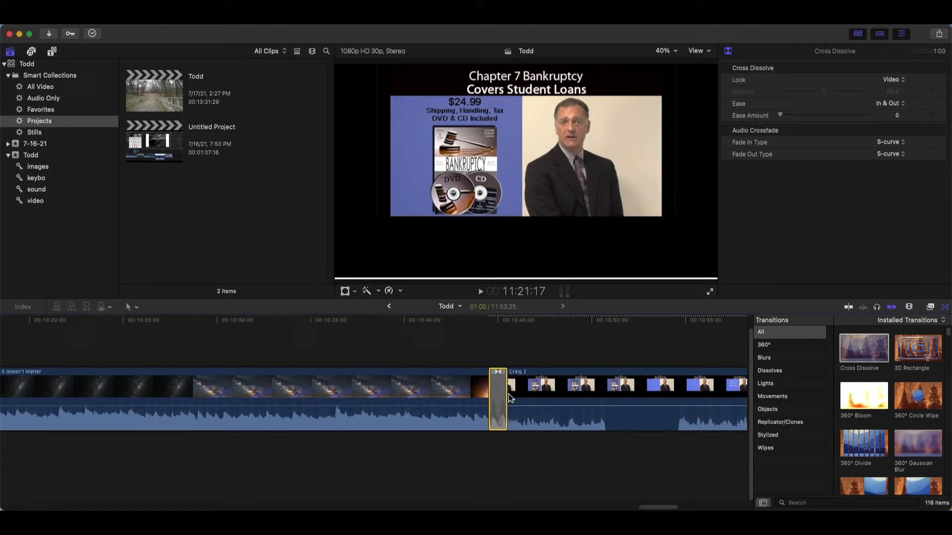
left_click_drag(507, 394, 669, 389)
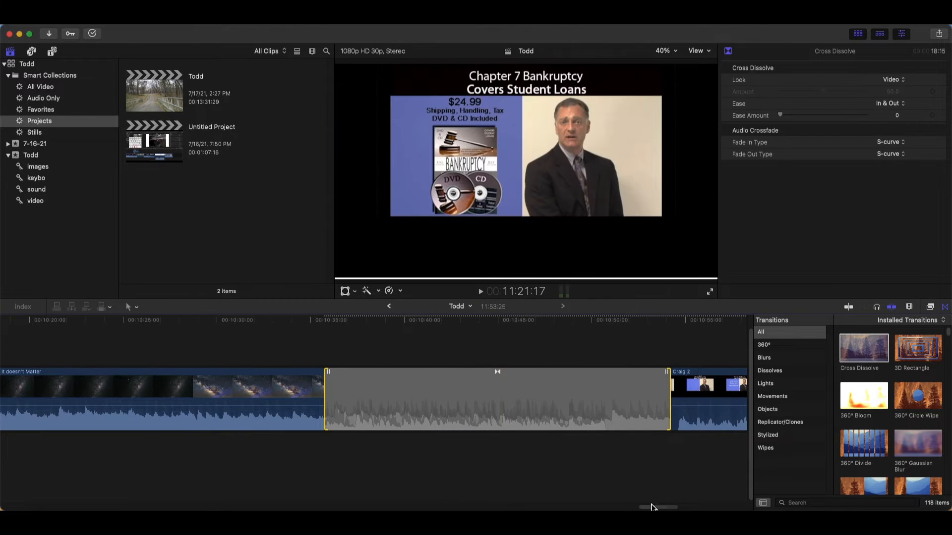
left_click_drag(651, 506, 722, 502)
left_click(554, 389)
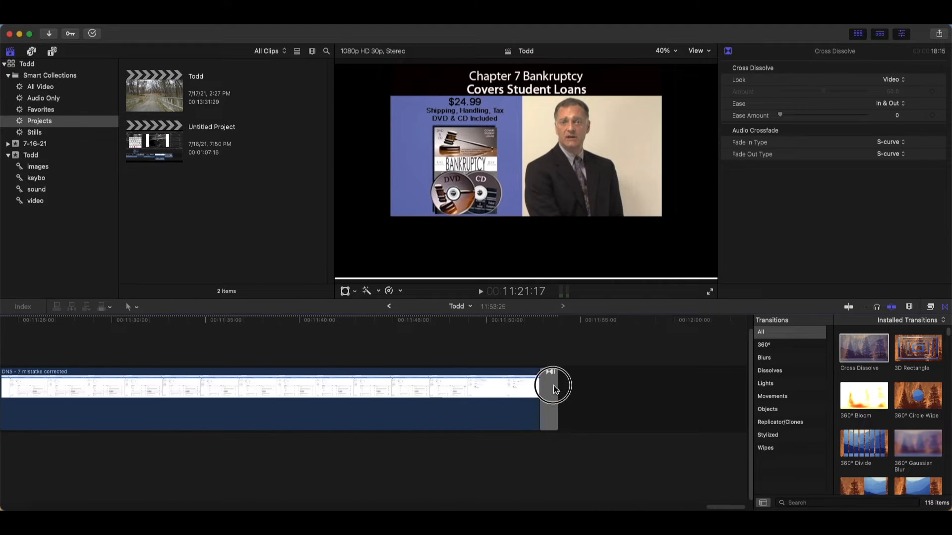
left_click_drag(546, 394, 276, 391)
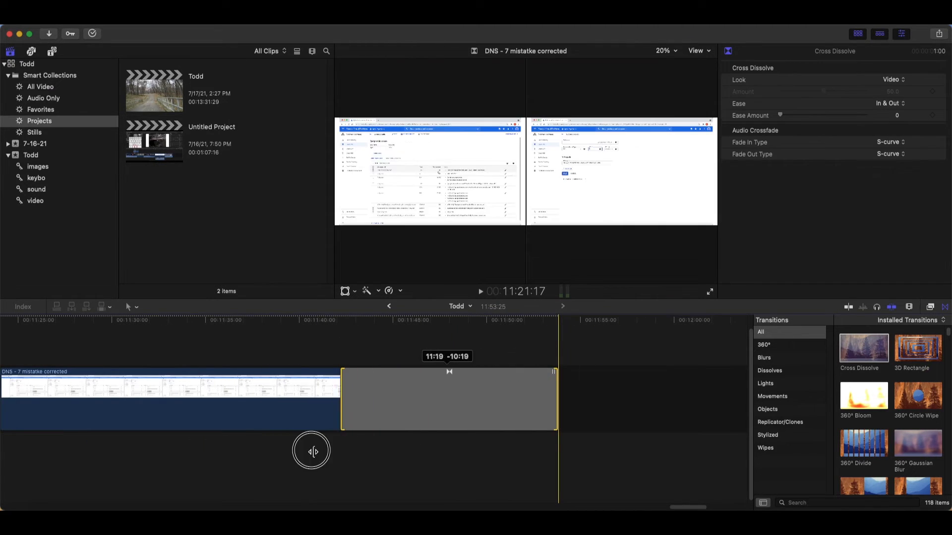
left_click_drag(702, 507, 635, 508)
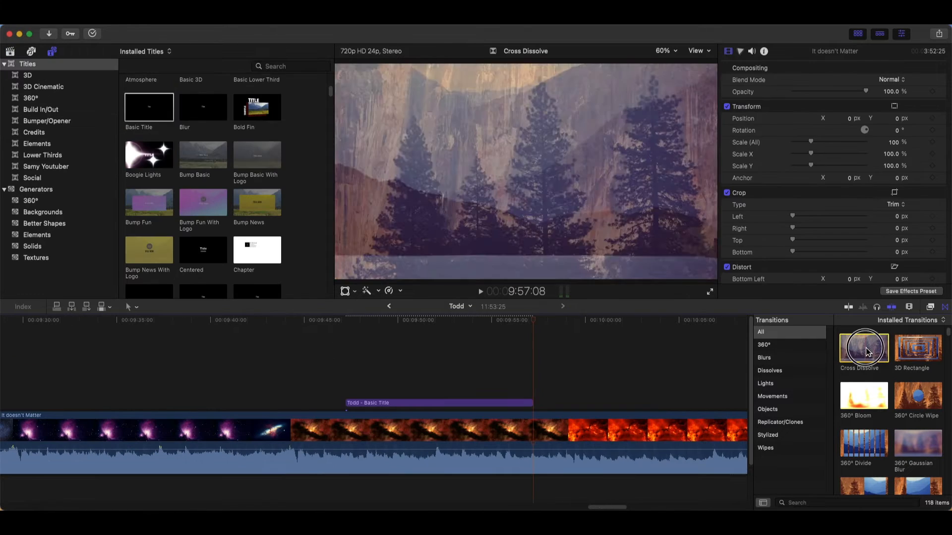
Add Cross Dissolve transitions to both ends of the Basic Title clip above It doesn't Matter and scrub across it to preview them
left_click_drag(863, 348, 516, 400)
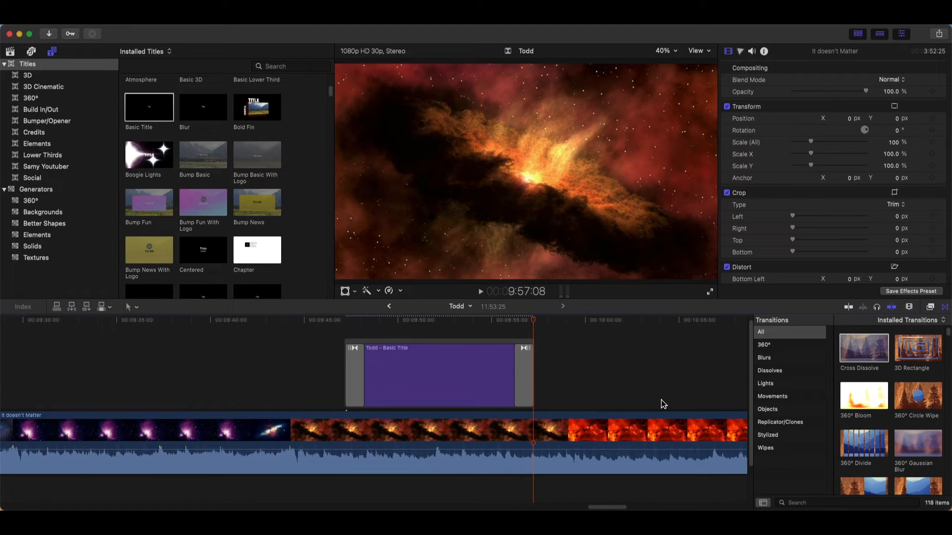
left_click(326, 323)
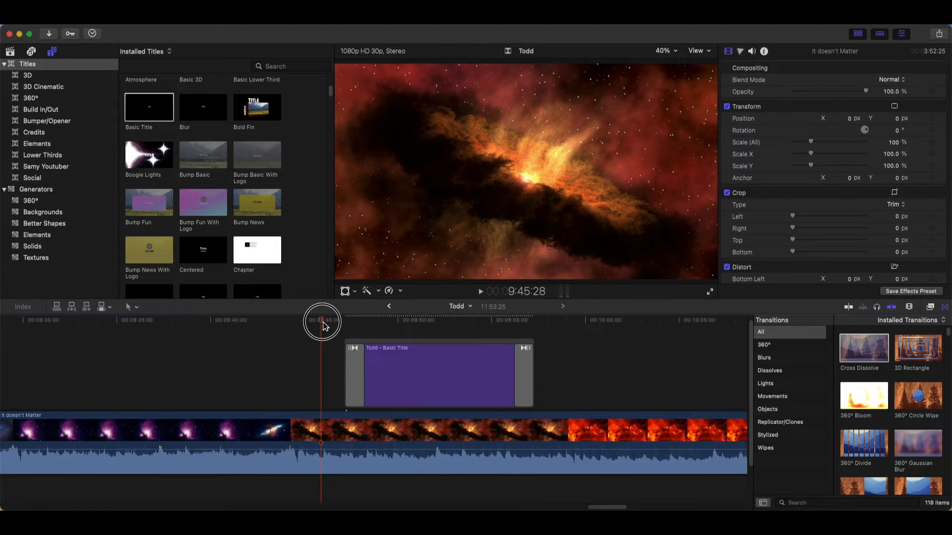
left_click_drag(327, 324, 563, 333)
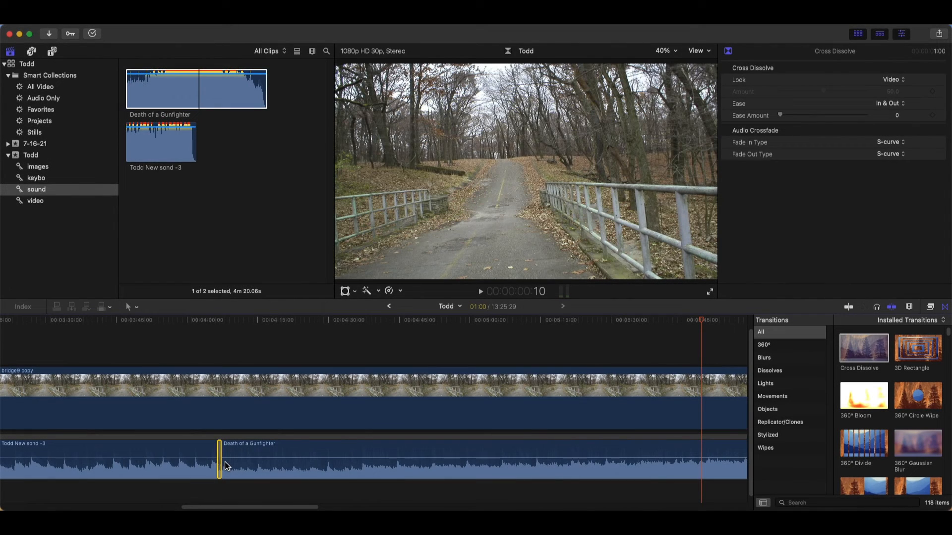
Move the Cross Dissolve from the cut between bridge9 copy and It doesn't Matter to the end of the Death of a Gunfighter audio clip
key("super+equal")
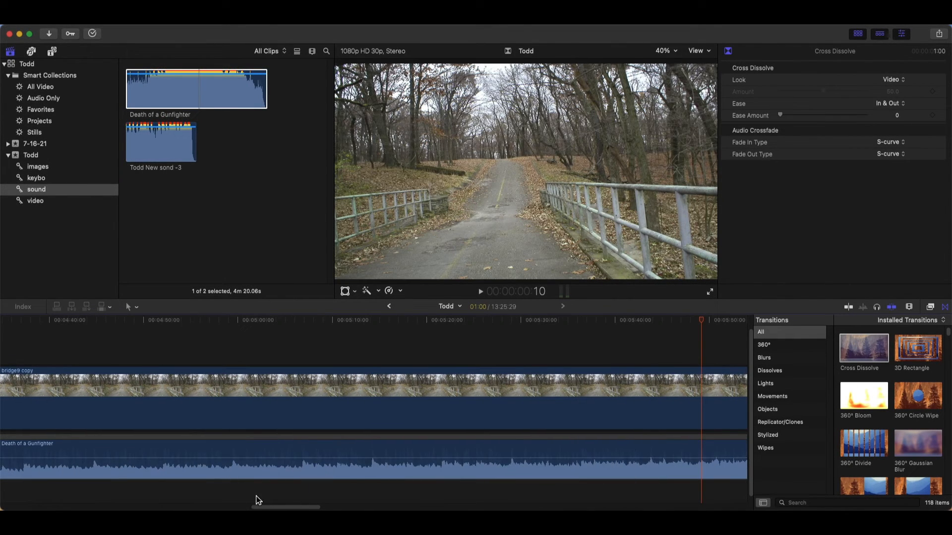
left_click_drag(268, 505, 226, 505)
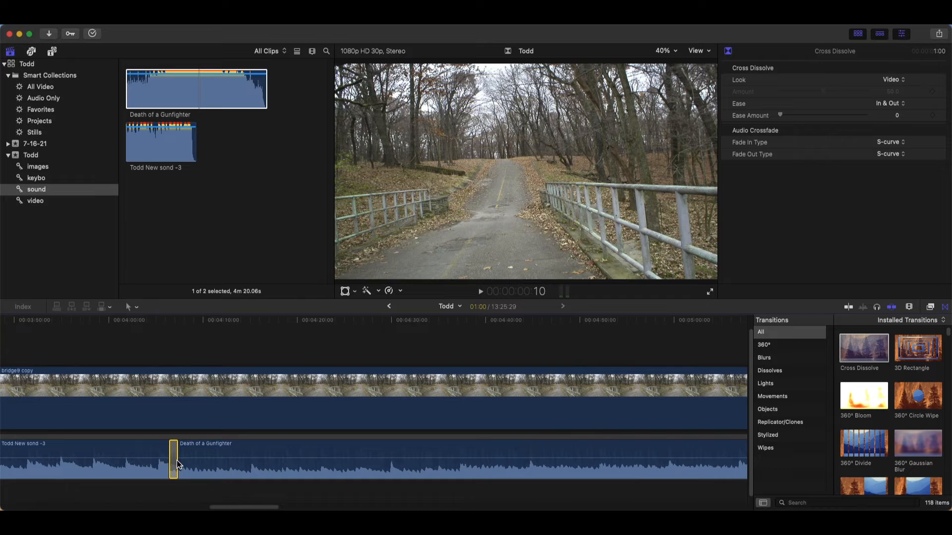
left_click_drag(177, 459, 252, 503)
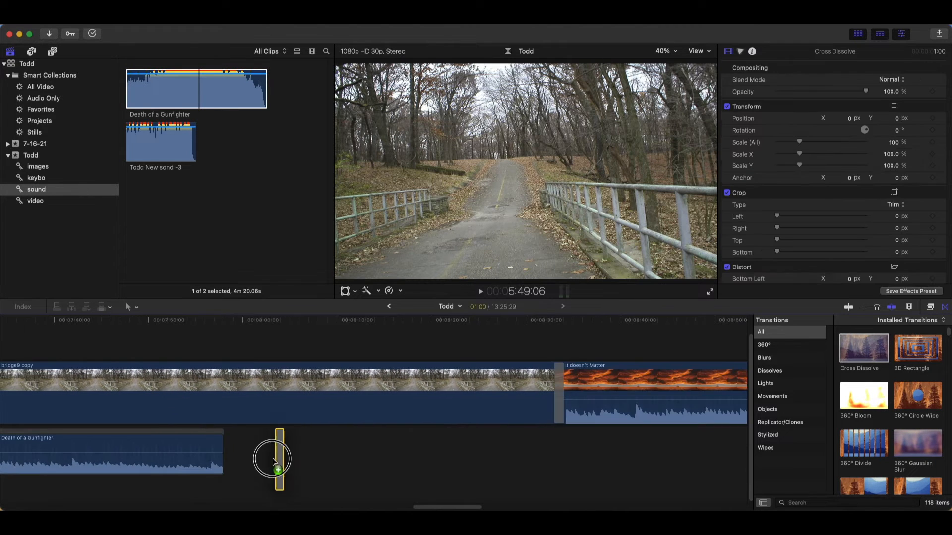
left_click_drag(276, 456, 221, 454)
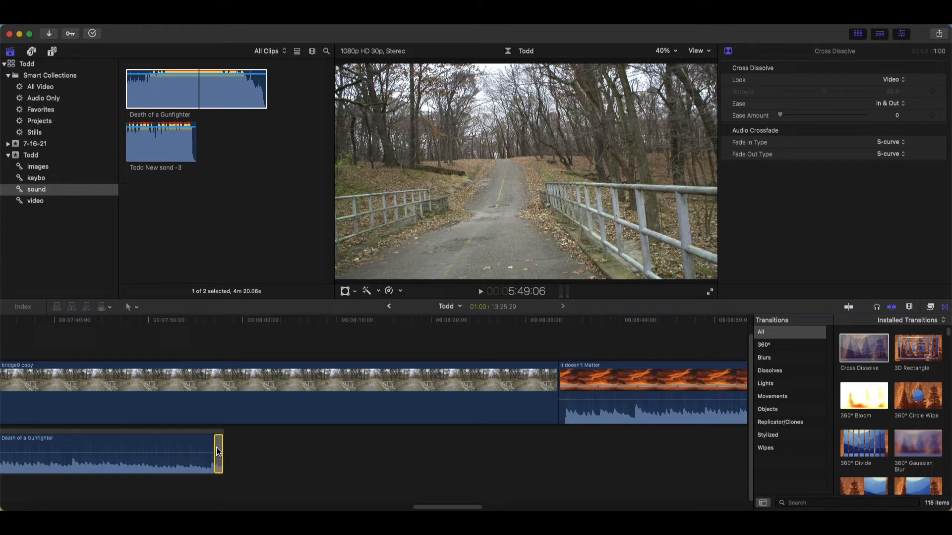
left_click_drag(218, 454, 136, 454)
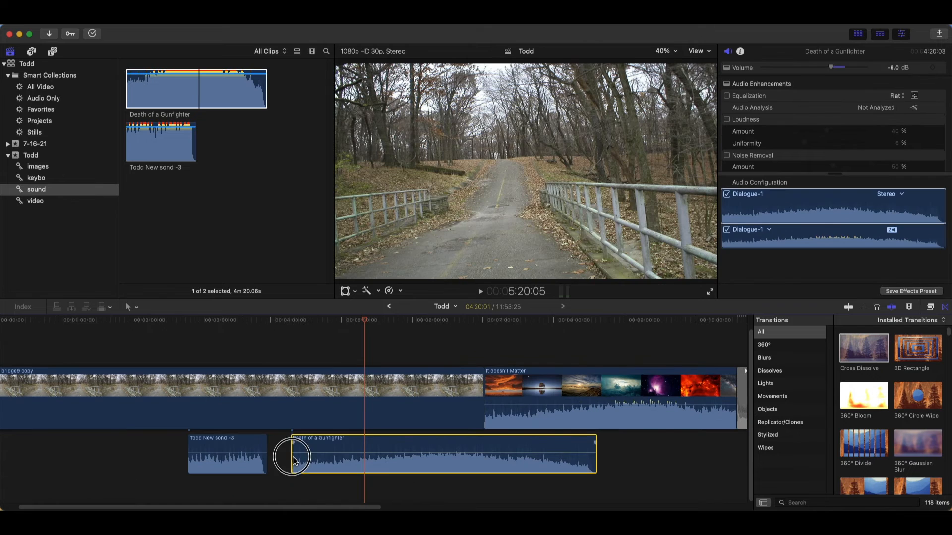
Trim about 14 seconds off the start of the Death of a Gunfighter audio clip and shorten its end
mouse_move(297, 452)
left_mouse_down()
mouse_move(286, 453)
mouse_move(308, 461)
left_mouse_up()
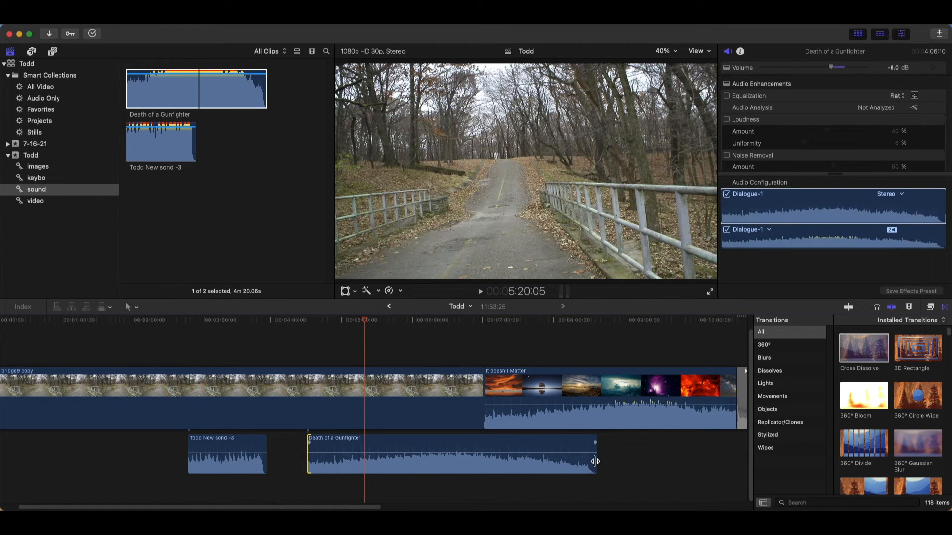
left_click_drag(595, 461, 575, 459)
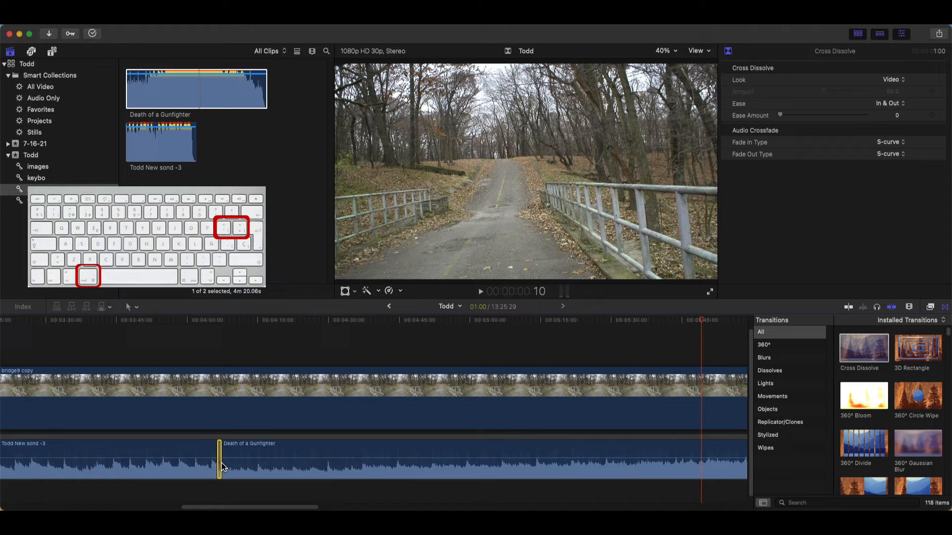
Adjust the cross dissolve between the Todd New sond -3 and Death of a Gunfighter audio clips toward later in the timeline
left_click(221, 464)
left_click_drag(222, 462, 225, 462)
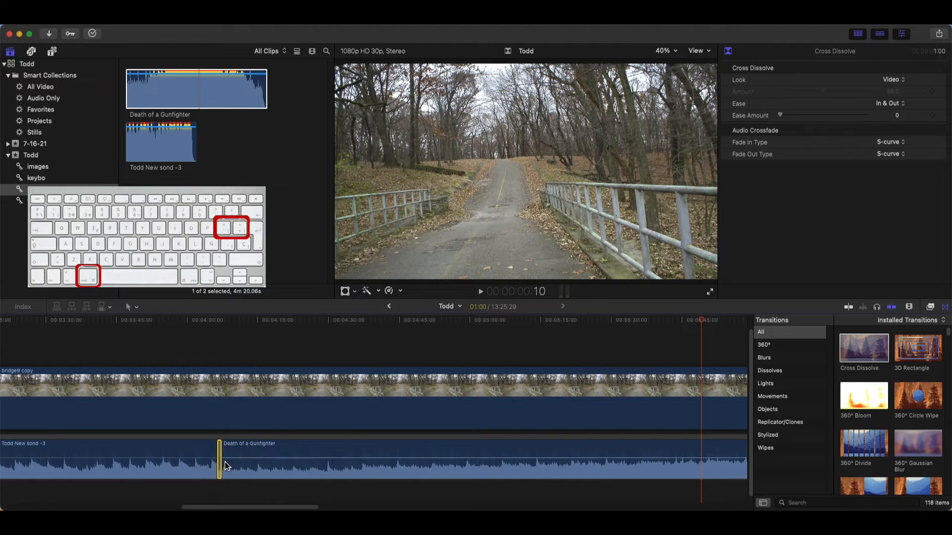
key("super+equal")
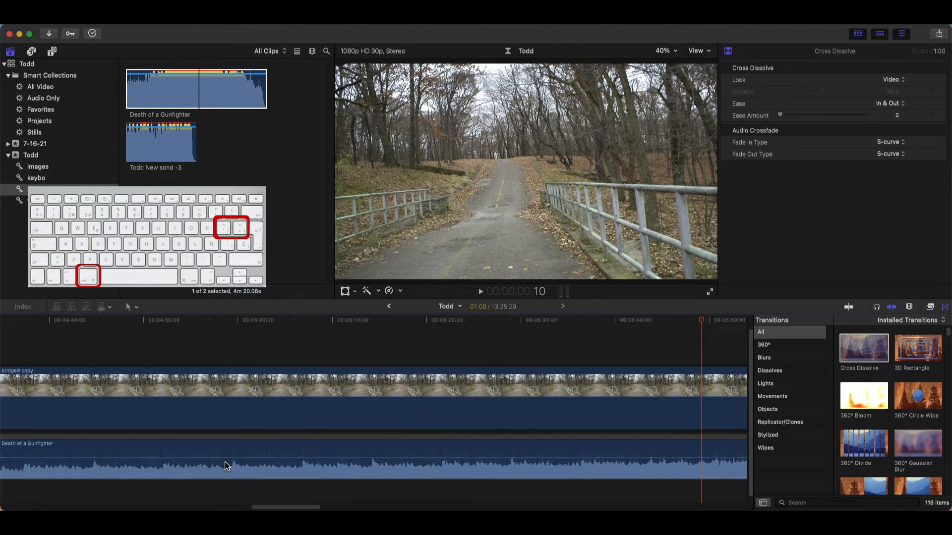
left_click_drag(267, 506, 227, 506)
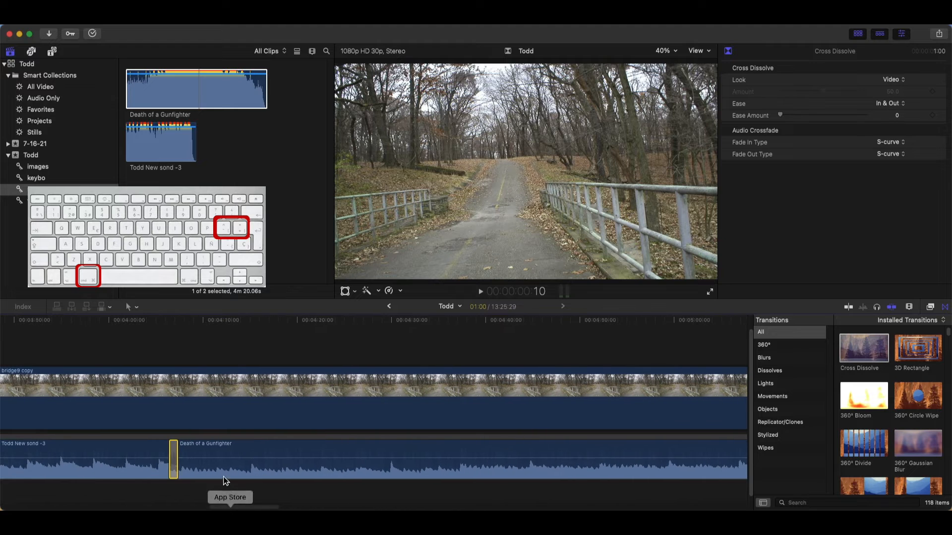
left_click_drag(175, 461, 256, 465)
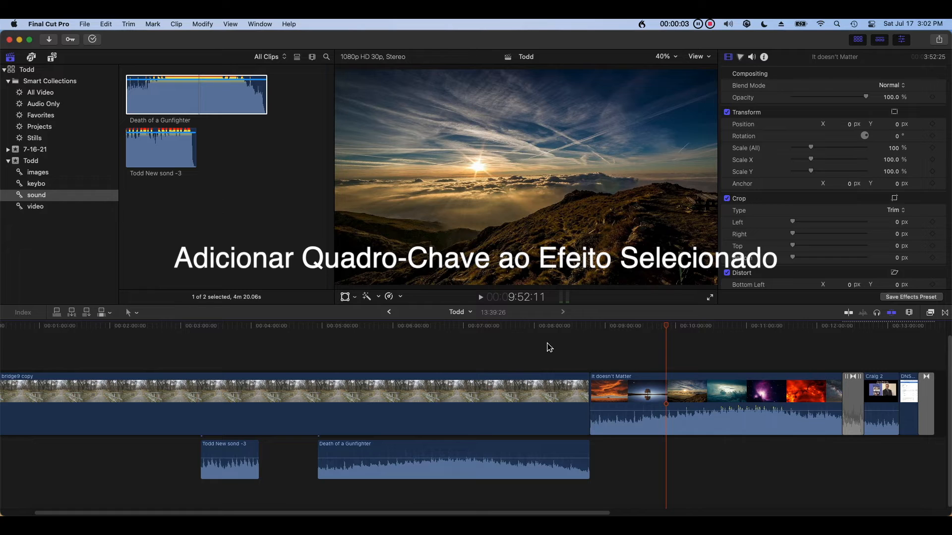
Add a volume keyframe to the Death of a Gunfighter timeline clip at 5:06:08
left_click(366, 328)
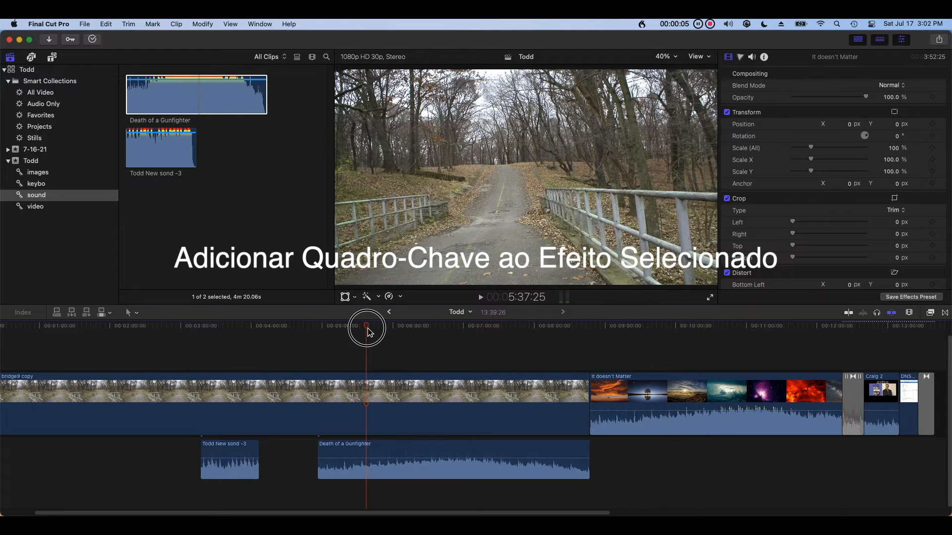
left_click(392, 473)
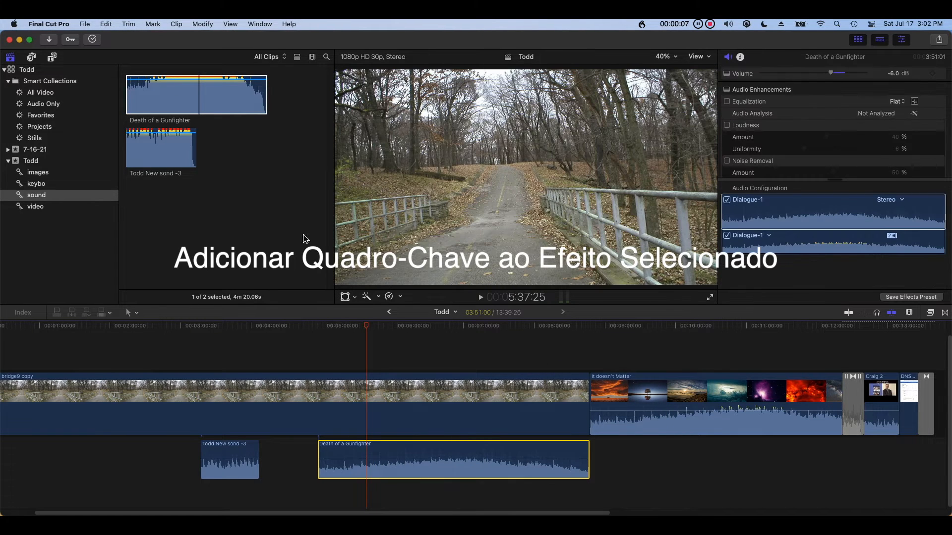
left_click(330, 333)
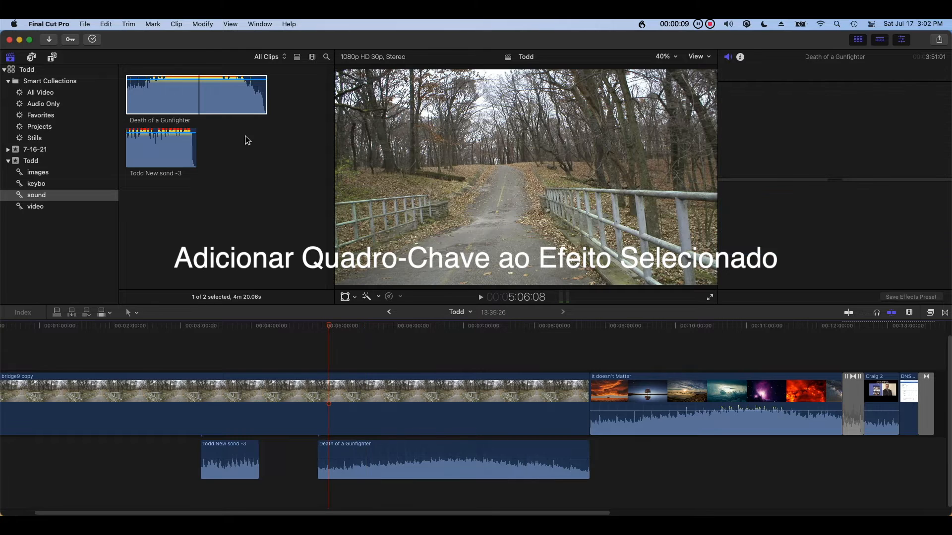
left_click(382, 443)
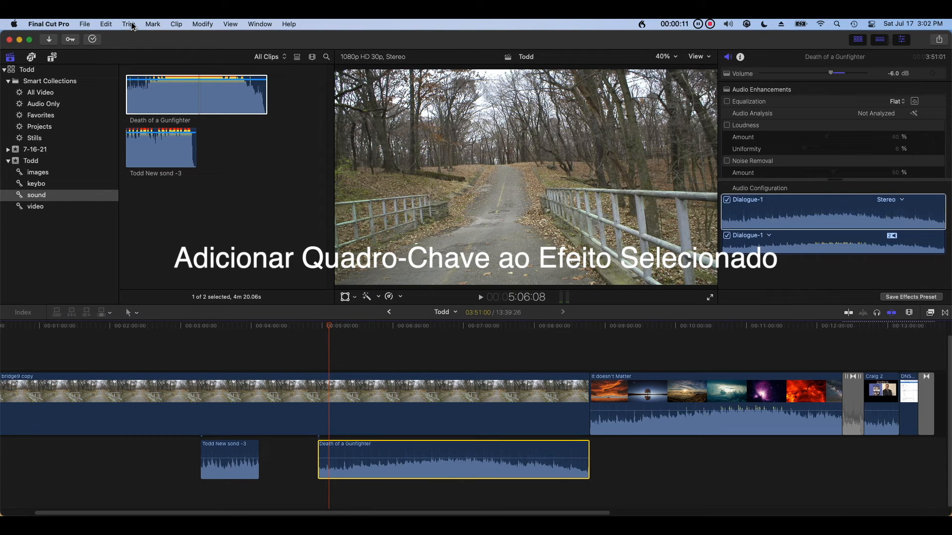
left_click(200, 25)
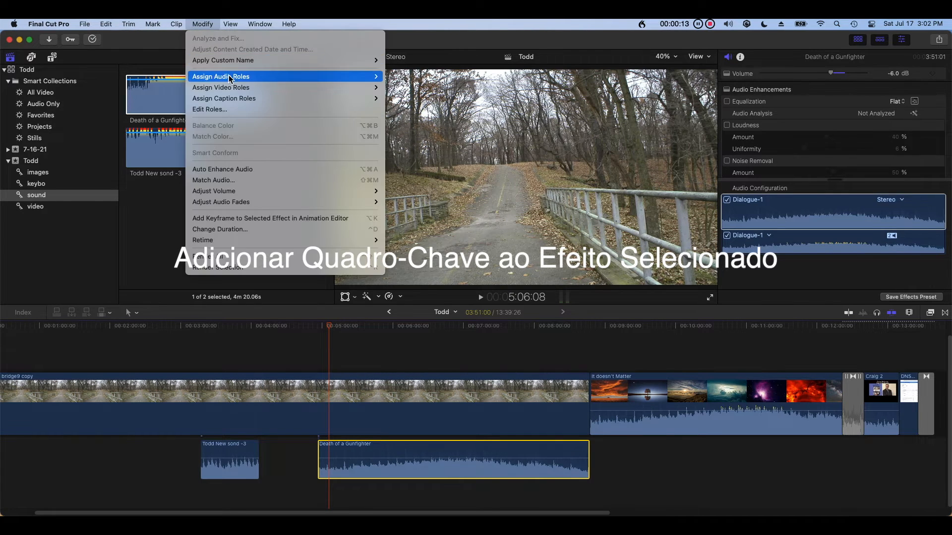
left_click(355, 218)
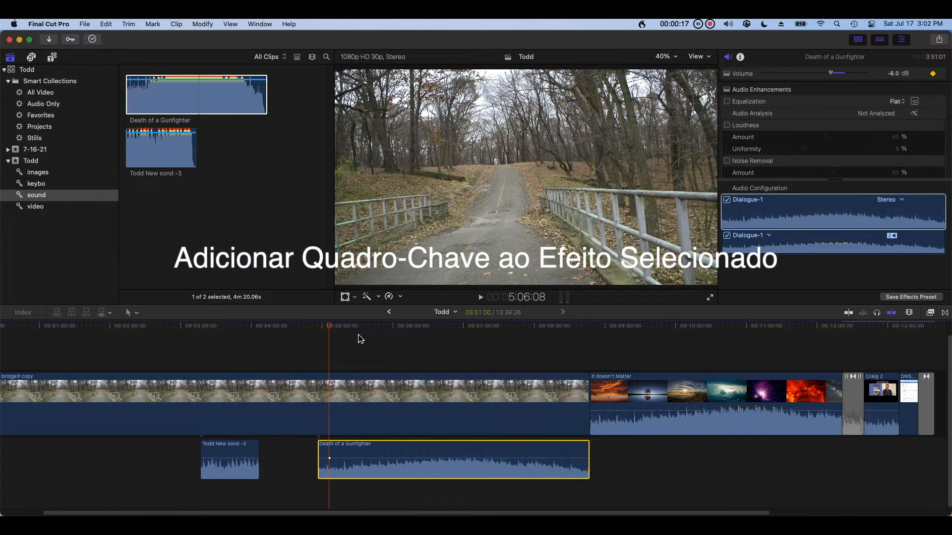
Add a second volume keyframe to the Death of a Gunfighter timeline clip at 5:36:04
left_click(366, 331)
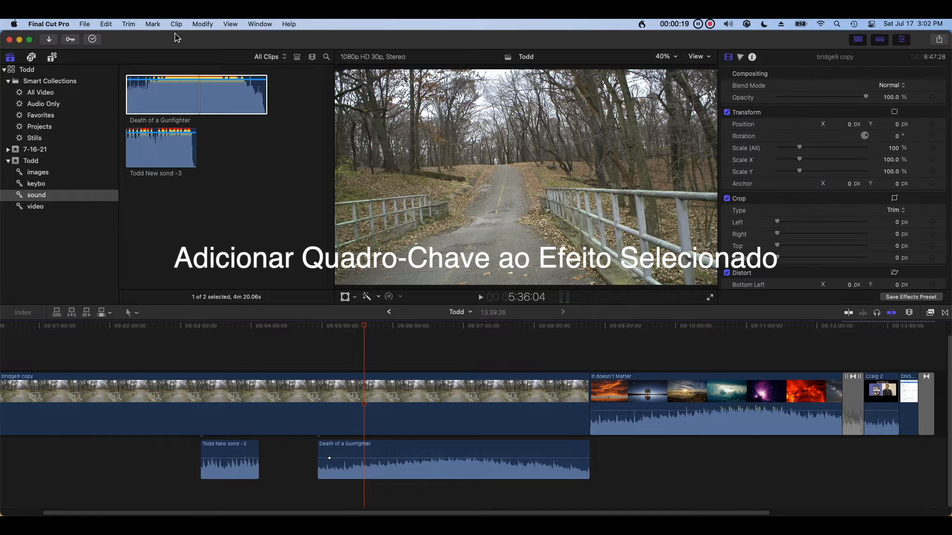
left_click(200, 24)
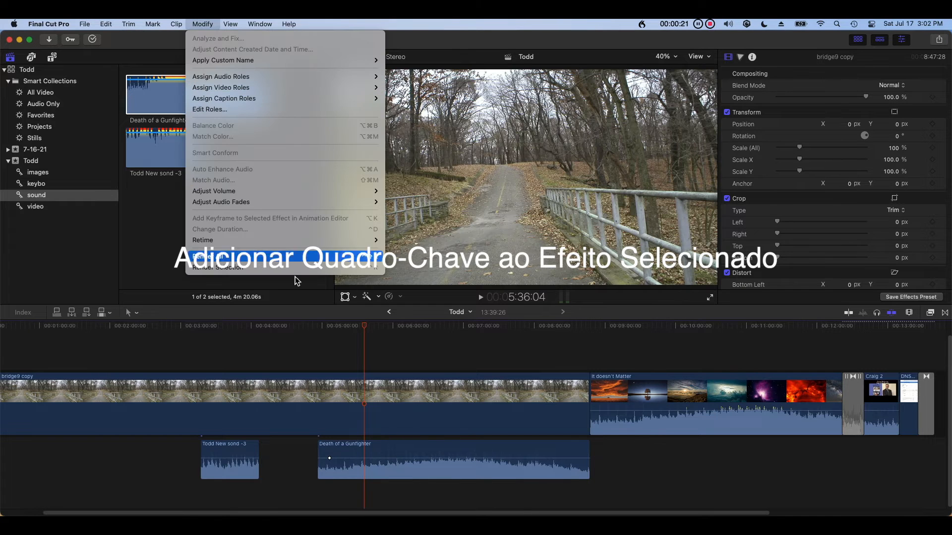
left_click(405, 460)
left_click(404, 457)
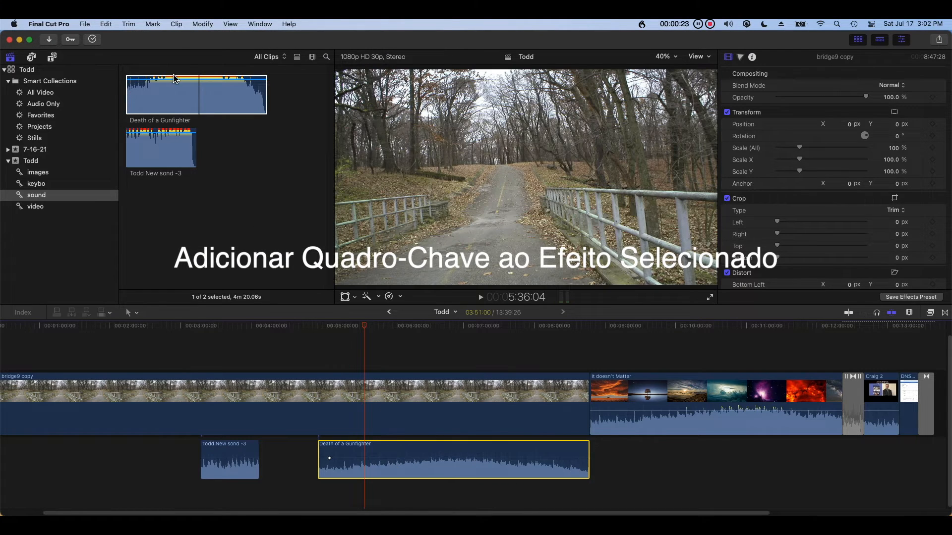
left_click(202, 23)
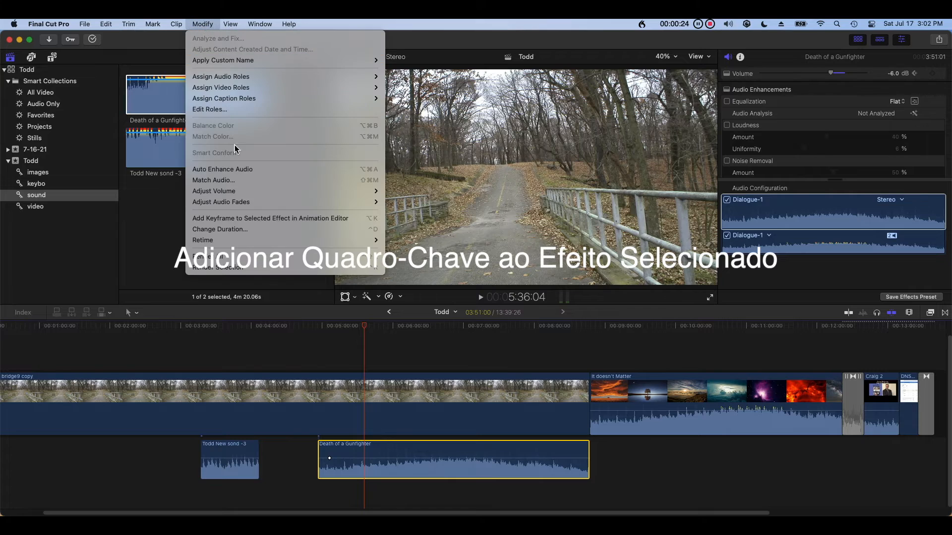
left_click(254, 218)
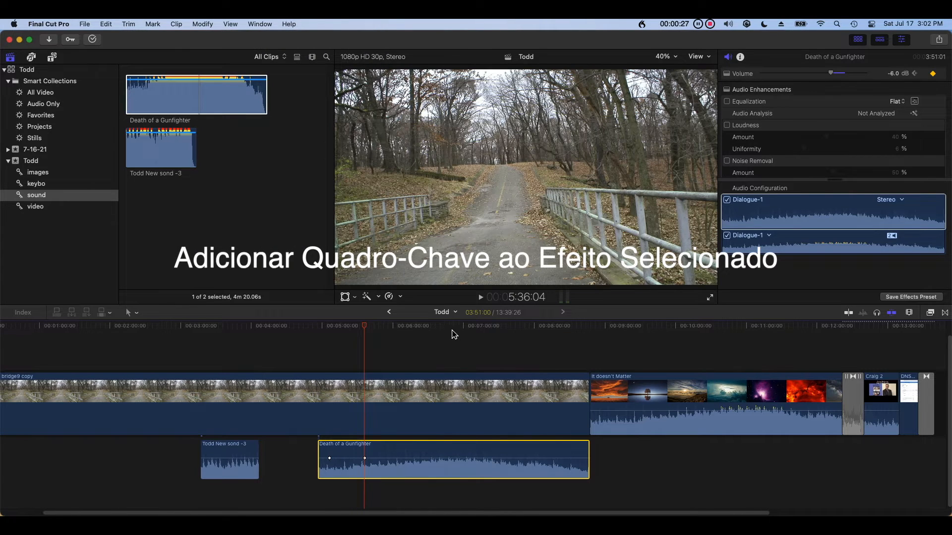
Add a third volume keyframe to the Death of a Gunfighter timeline clip at 6:49:10
left_click(451, 334)
left_click(436, 454)
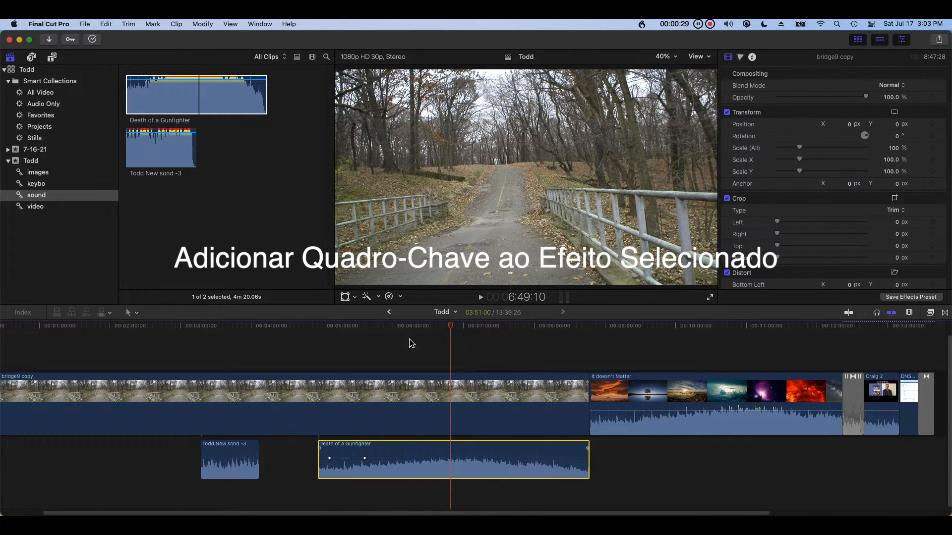
left_click(202, 24)
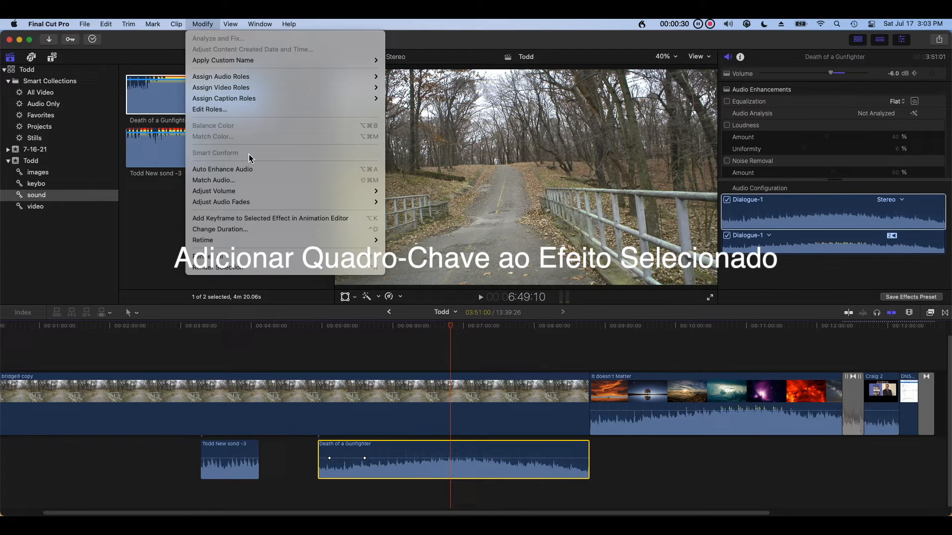
left_click(259, 218)
Add a fourth volume keyframe to the Death of a Gunfighter timeline clip at 7:48:07 and deselect the clip
left_click(522, 335)
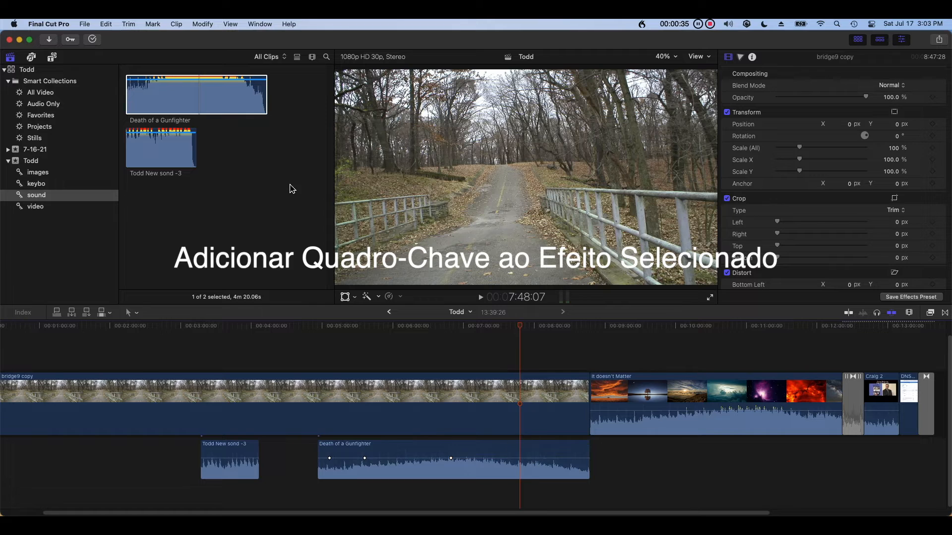
left_click(478, 452)
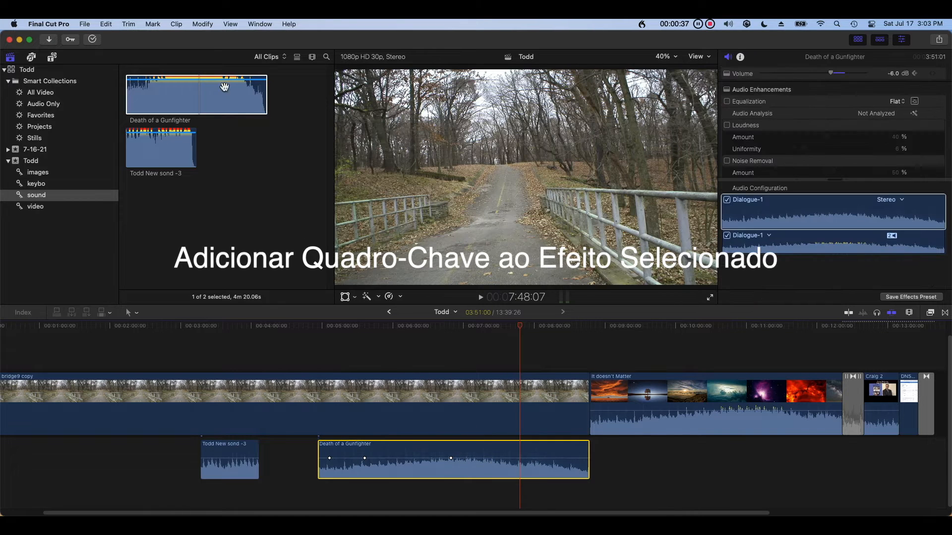
left_click(203, 24)
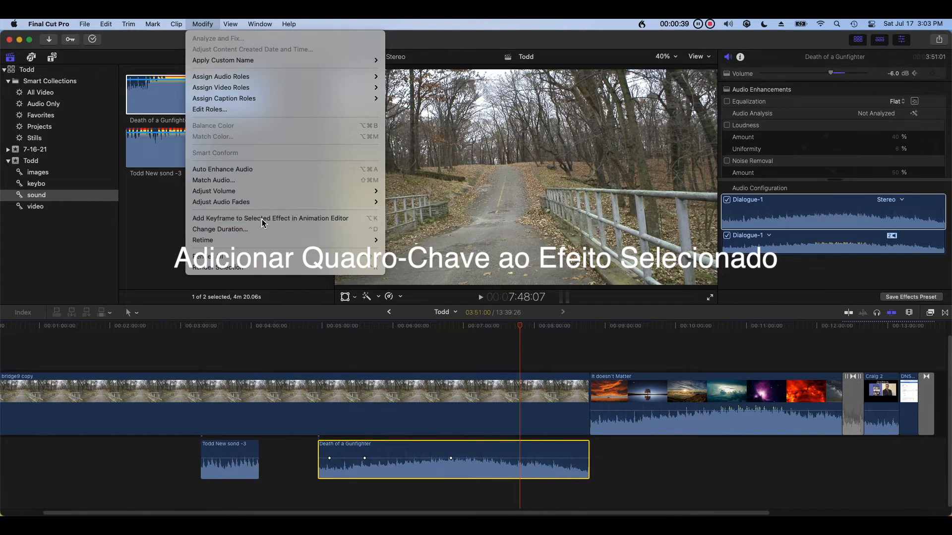
left_click(248, 214)
left_click(540, 350)
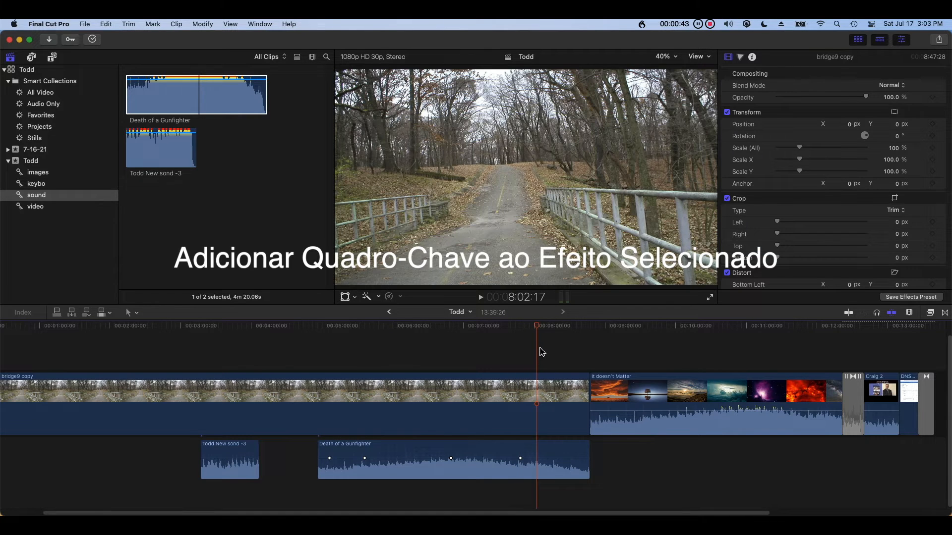
left_click(652, 460)
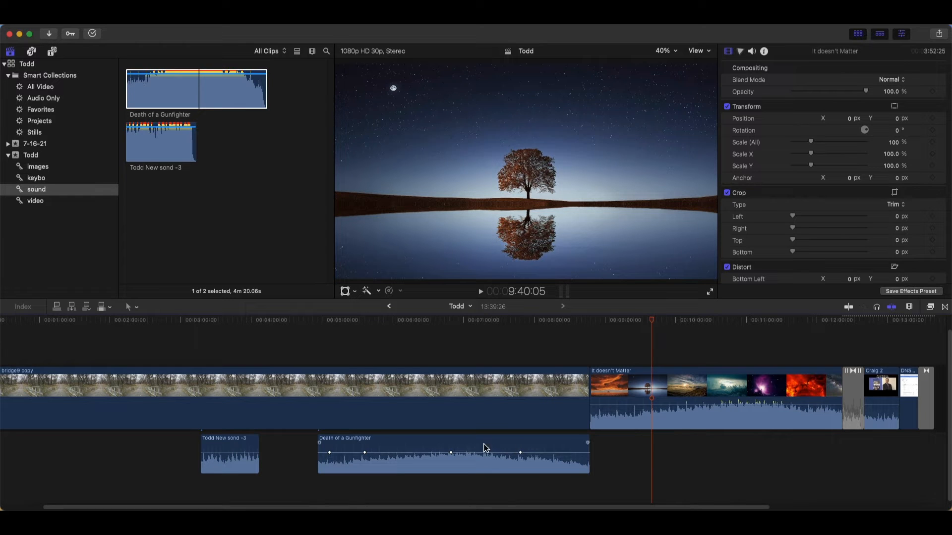
Reposition the Death of a Gunfighter volume keyframes into a dip, a peak and a final drop, and play back the section
mouse_move(363, 452)
left_click_drag(364, 454, 431, 451)
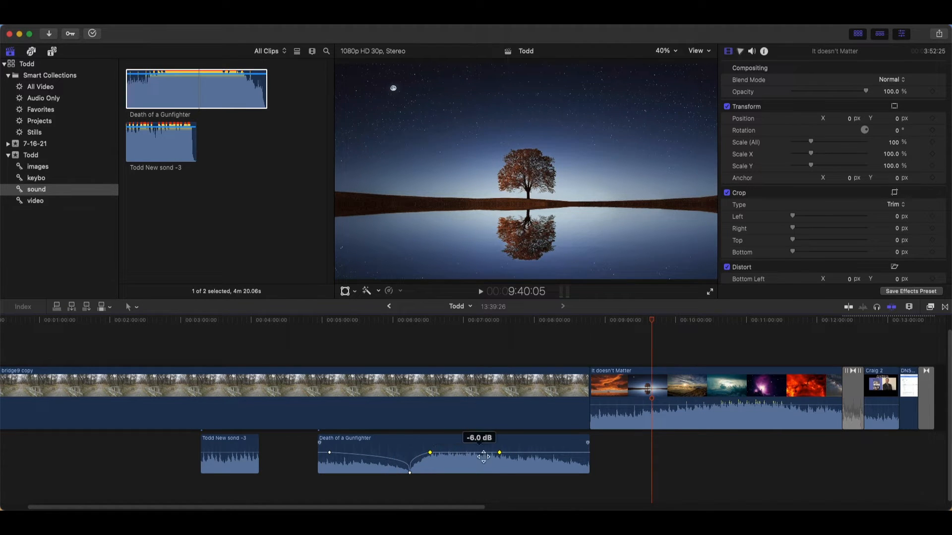
left_click_drag(499, 452, 414, 472)
left_click_drag(331, 454, 396, 455)
left_click(378, 323)
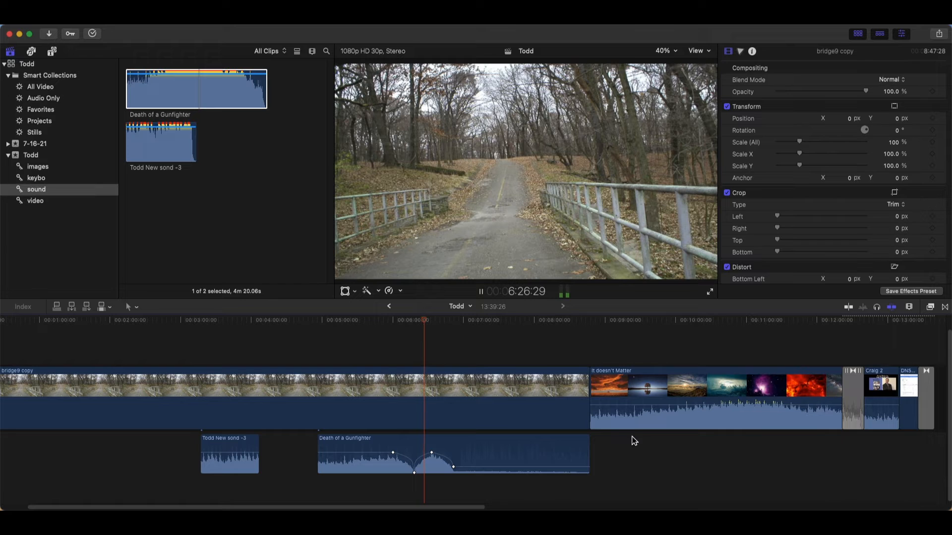
left_click(481, 293)
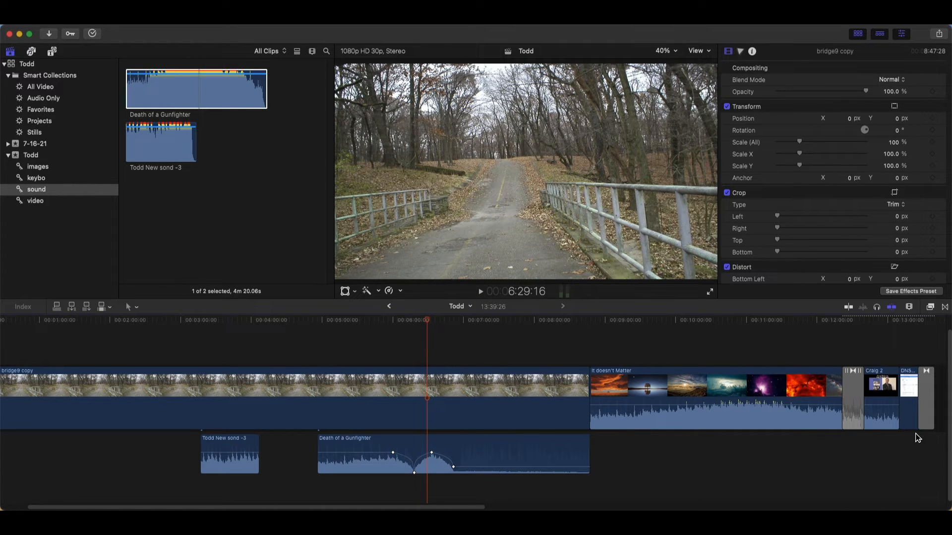
Tighten the spacing of the Death of a Gunfighter volume keyframes around the dip and play back from about 6:02
left_click_drag(432, 453, 405, 453)
left_click_drag(456, 470, 435, 474)
left_click(396, 323)
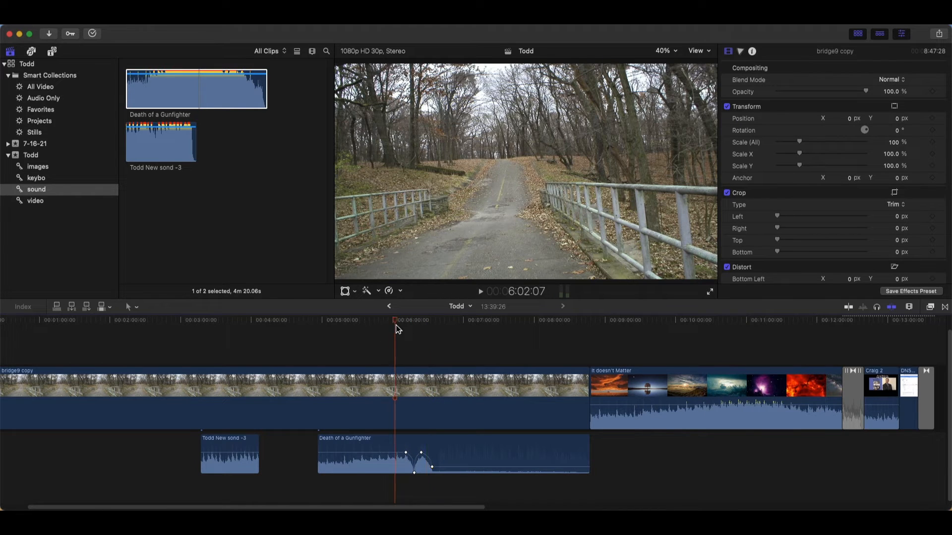
left_click_drag(397, 327, 399, 323)
left_click(480, 292)
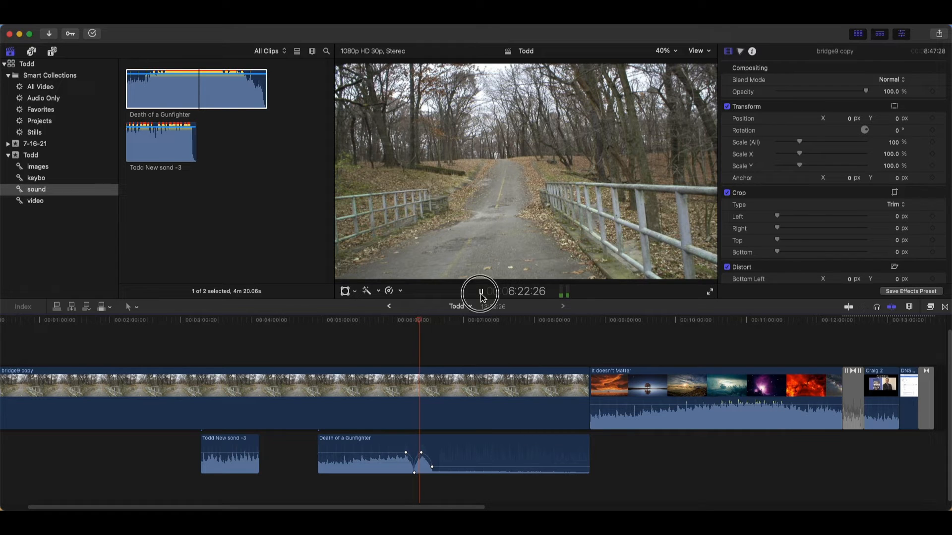
left_click(483, 292)
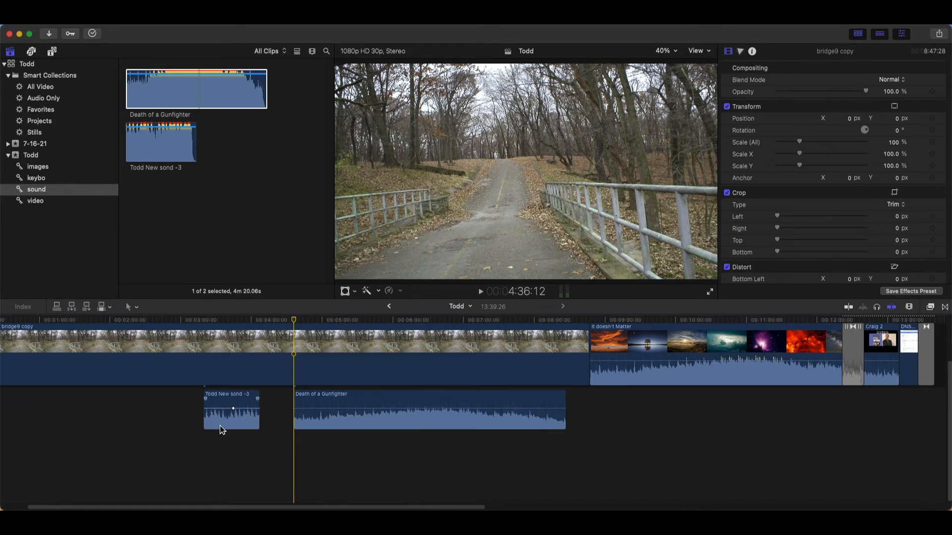
Move Todd New sond -3 to overlap the start of Death of a Gunfighter and add volume keyframes to both clips at 4:46:15
left_click_drag(222, 430, 279, 464)
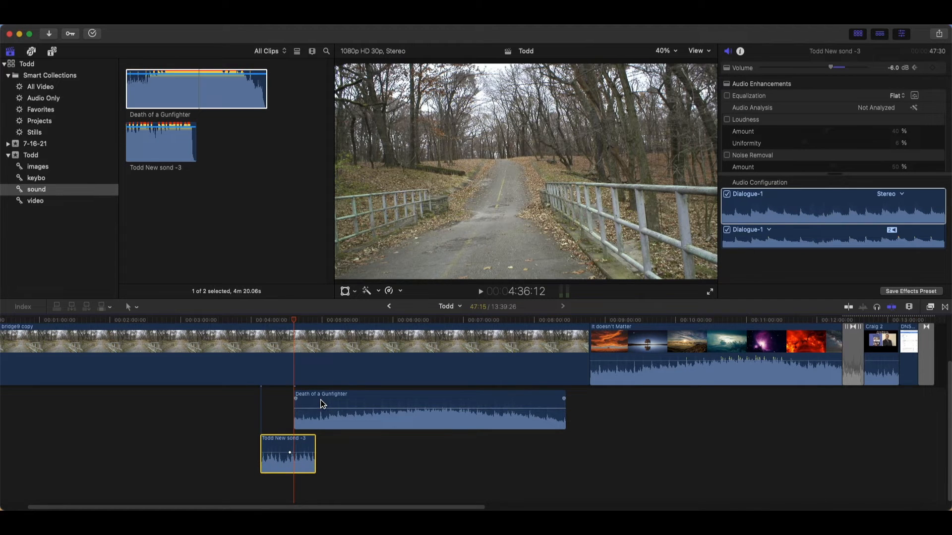
left_click(323, 404)
left_click(297, 320)
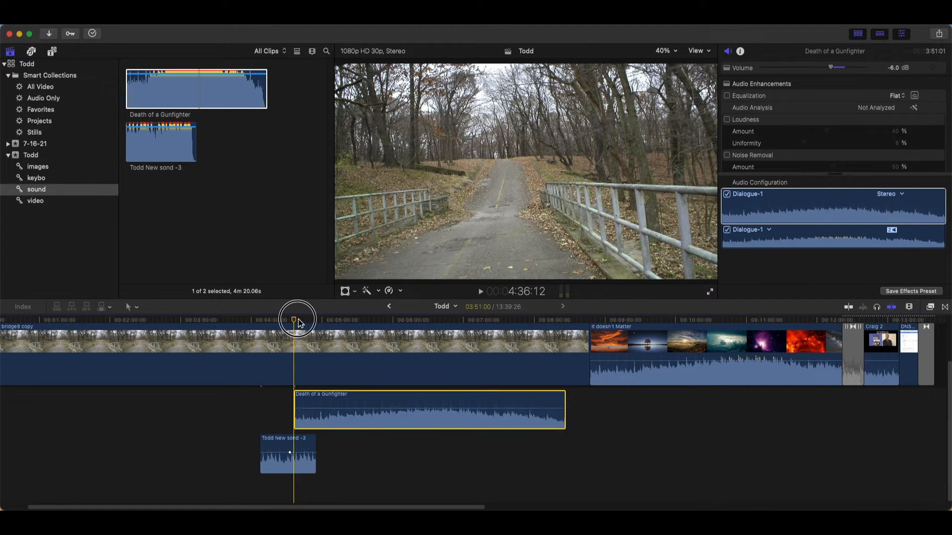
left_click_drag(297, 320, 306, 321)
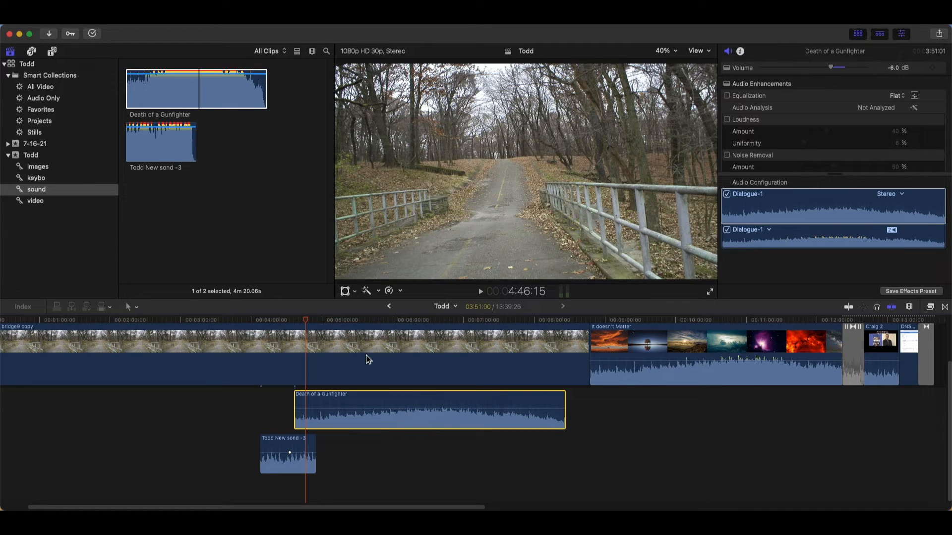
key("alt+k")
left_click(304, 473)
key("alt+k")
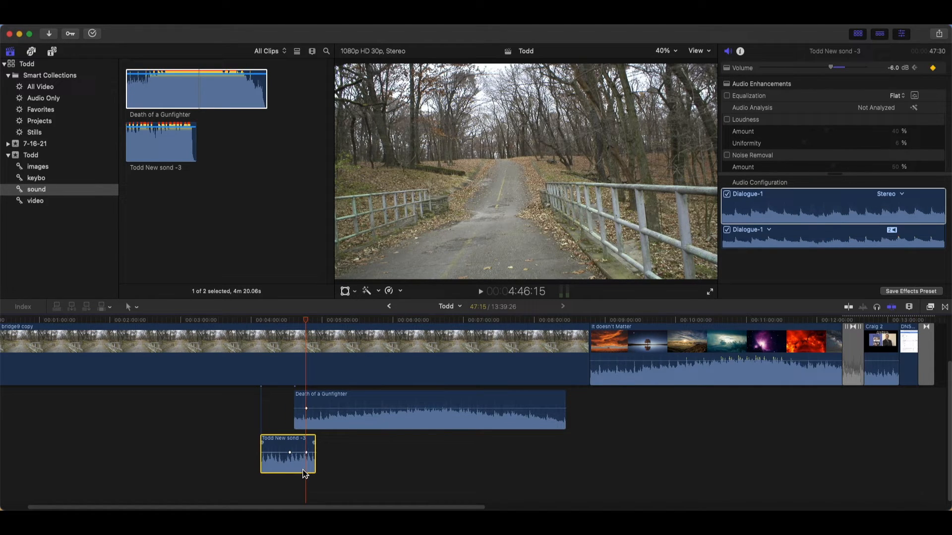
Lower the Todd New sond -3 keyframe at 4:46:15 to -46.0 dB and slightly lower the Death of a Gunfighter keyframe there
left_click(306, 453)
left_click_drag(307, 452, 308, 475)
mouse_move(306, 411)
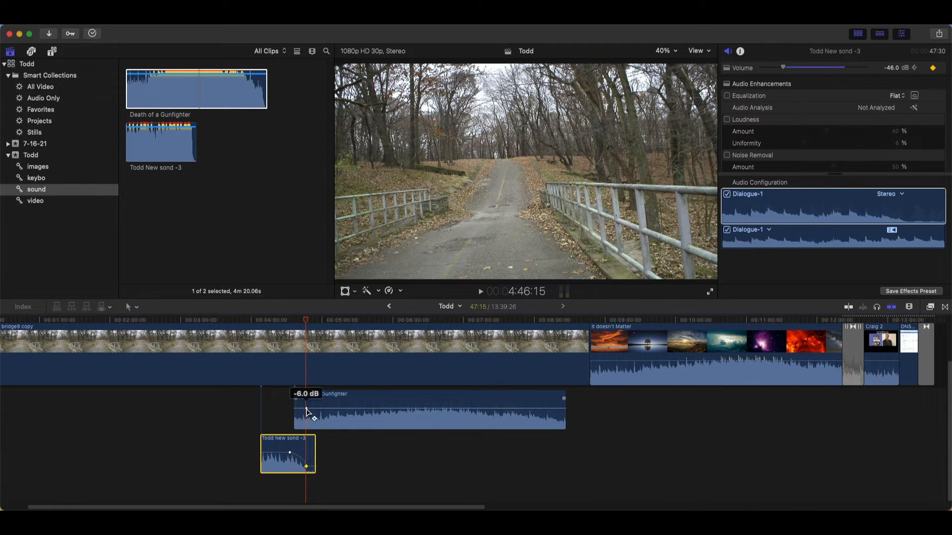
mouse_move(306, 412)
left_mouse_down()
mouse_move(308, 401)
mouse_move(308, 409)
left_mouse_up()
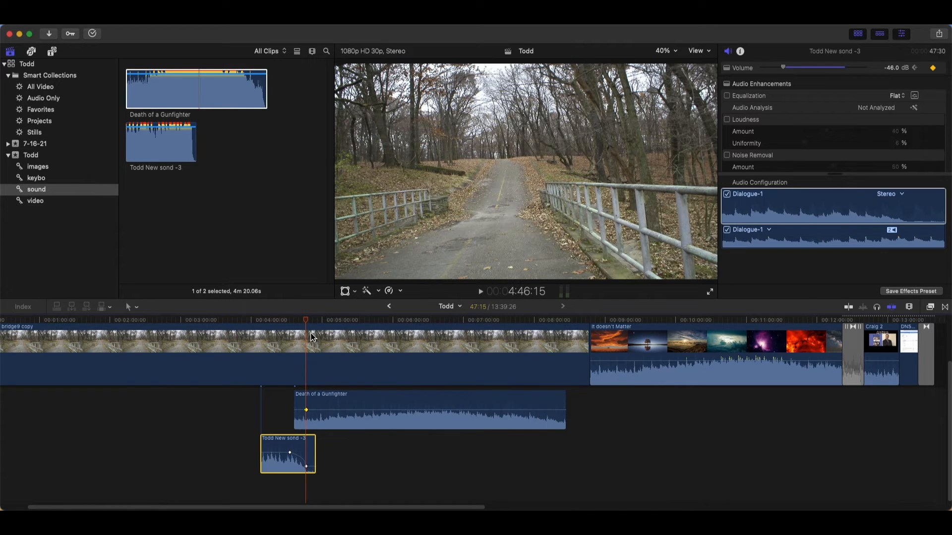
Add a volume keyframe to Death of a Gunfighter at 5:02:14 and lower its 4:46:15 keyframe to -42.0 dB
left_click_drag(310, 325, 329, 323)
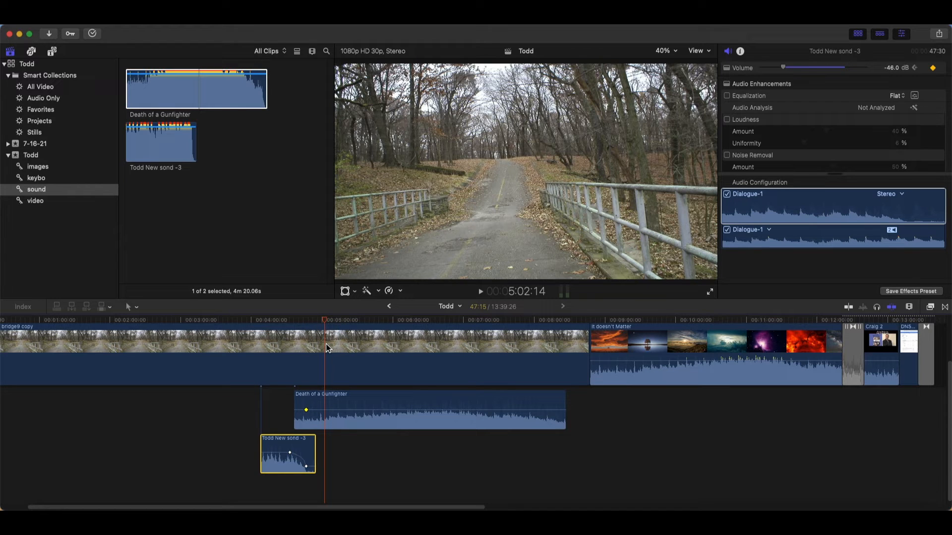
left_click(325, 407)
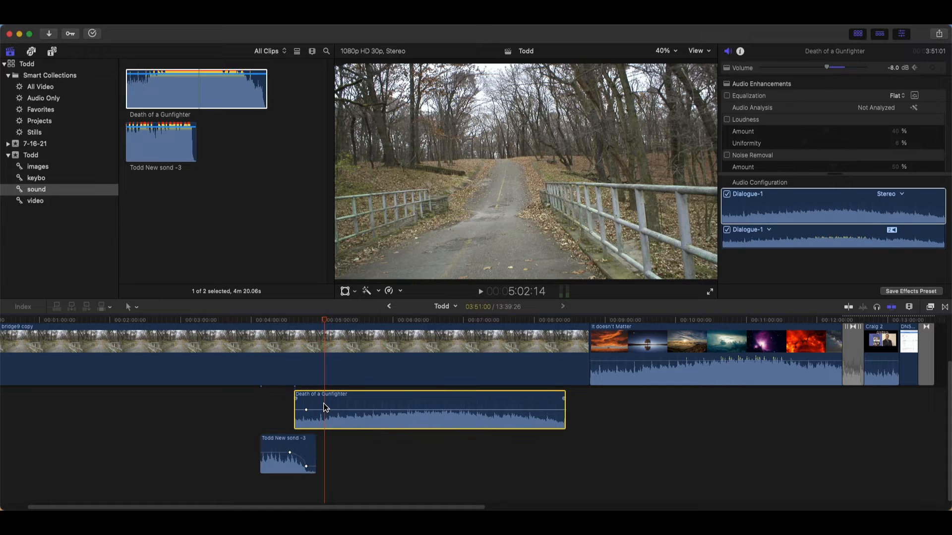
key("alt+k")
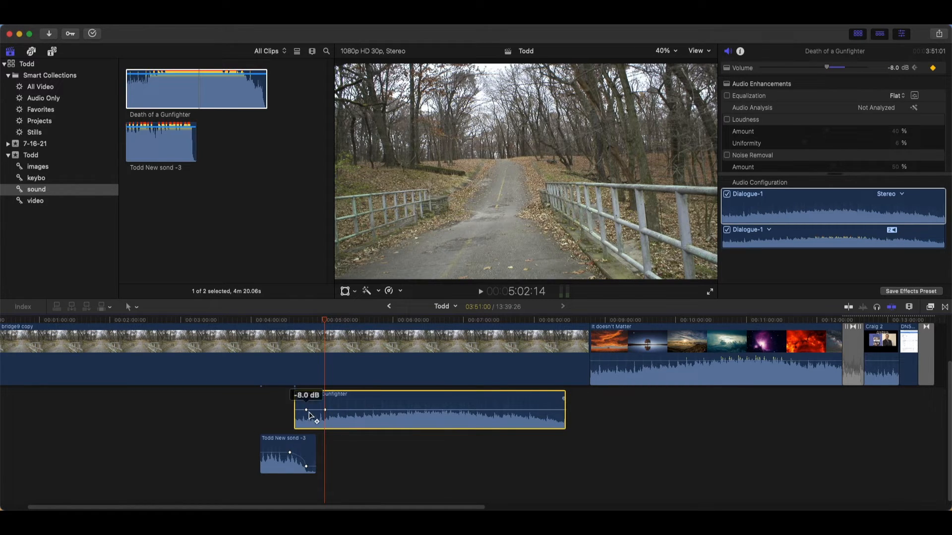
left_click_drag(307, 411, 306, 422)
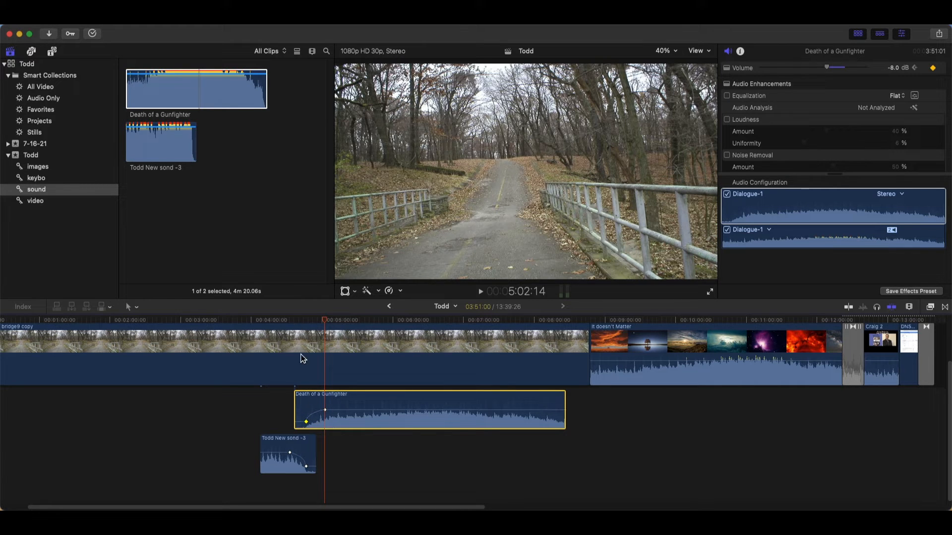
Move Death of a Gunfighter's upper keyframe earlier and Todd New sond -3's first keyframe later, and play the crossover from 4:30:28
left_click_drag(325, 410, 318, 410)
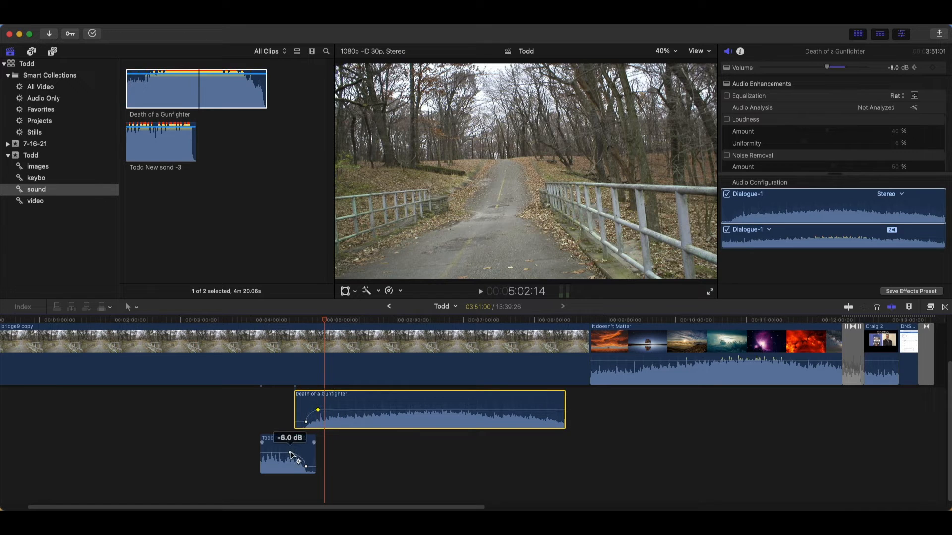
left_click_drag(290, 452, 296, 453)
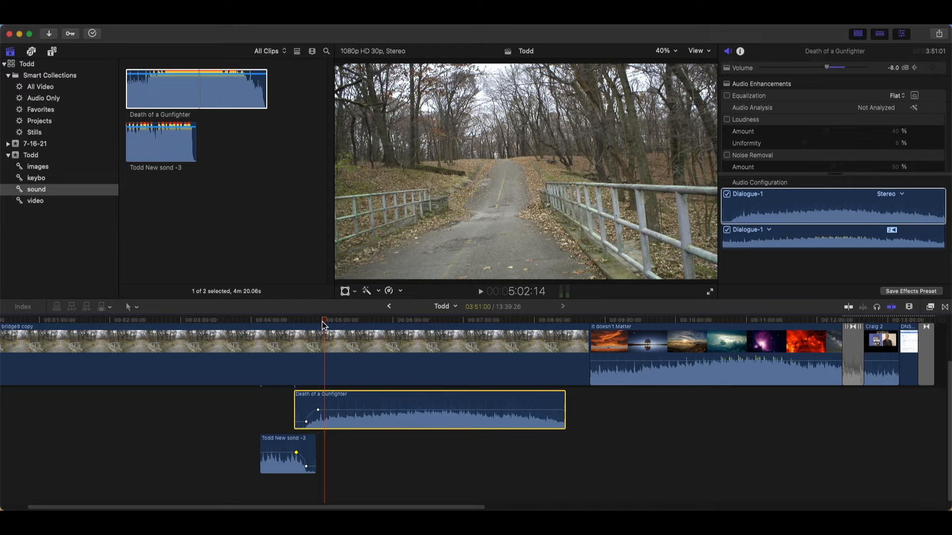
left_click_drag(323, 321, 310, 322)
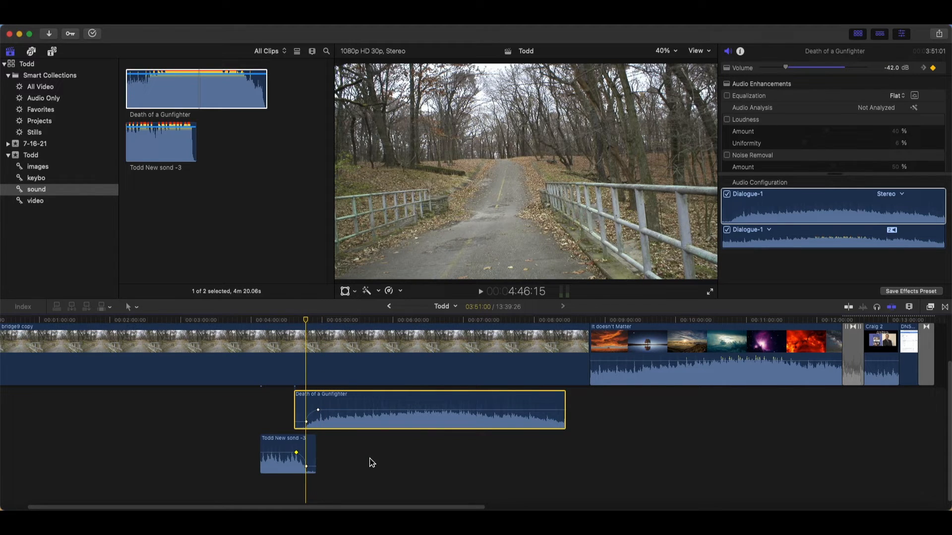
left_click(287, 323)
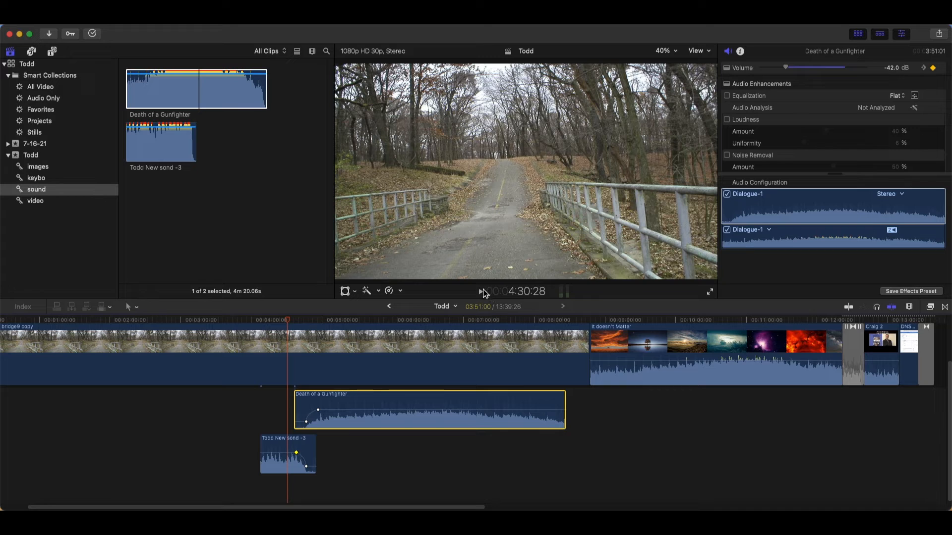
left_click(482, 292)
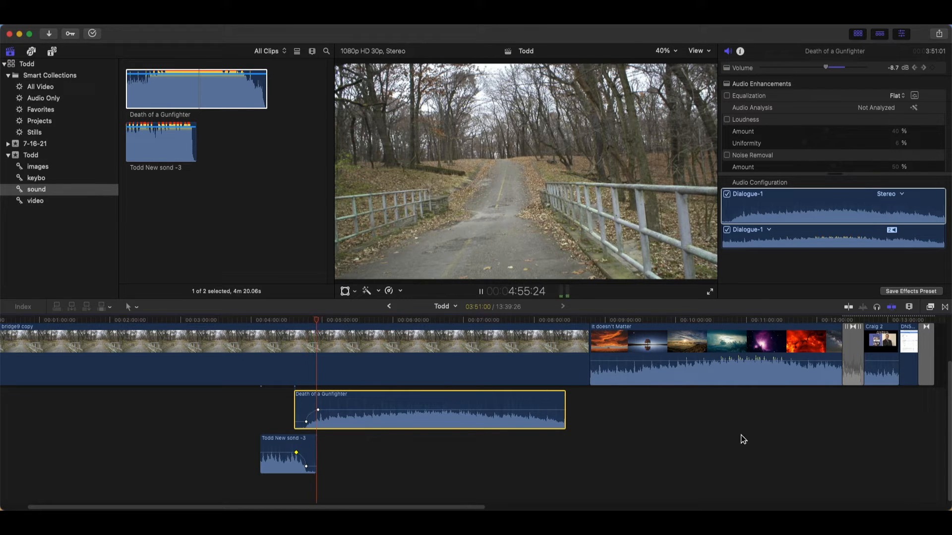
left_click(479, 292)
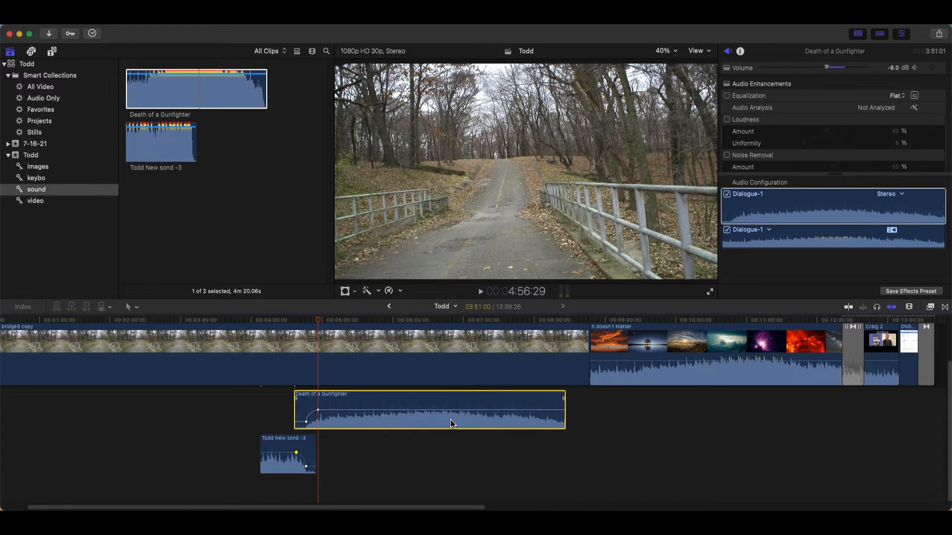
Delete all volume keyframes from the Death of a Gunfighter and Todd New sond -3 clips
left_click(643, 439)
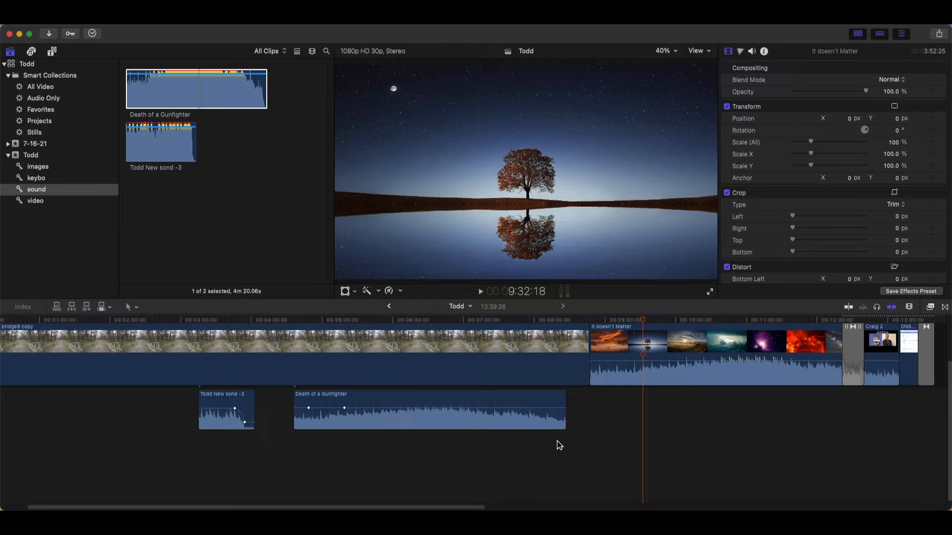
right_click(345, 409)
left_click(358, 415)
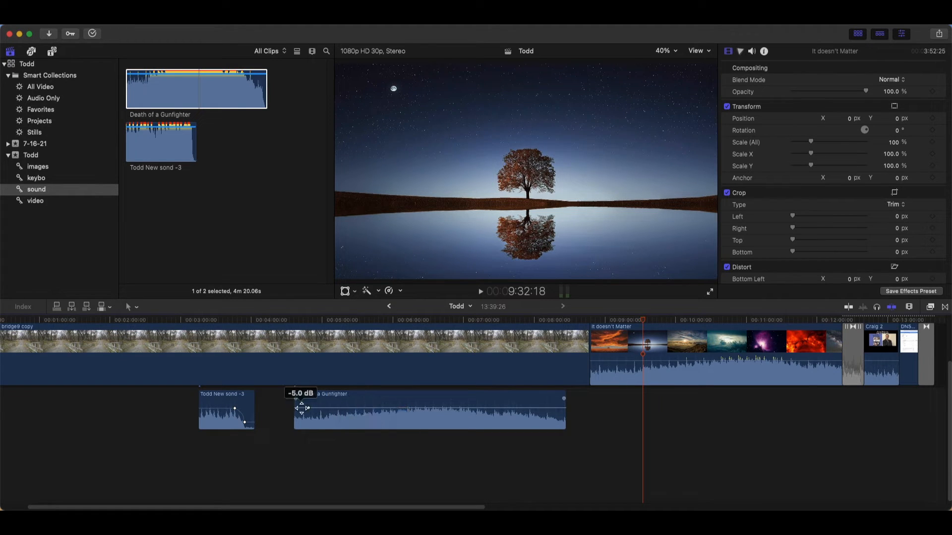
right_click(308, 409)
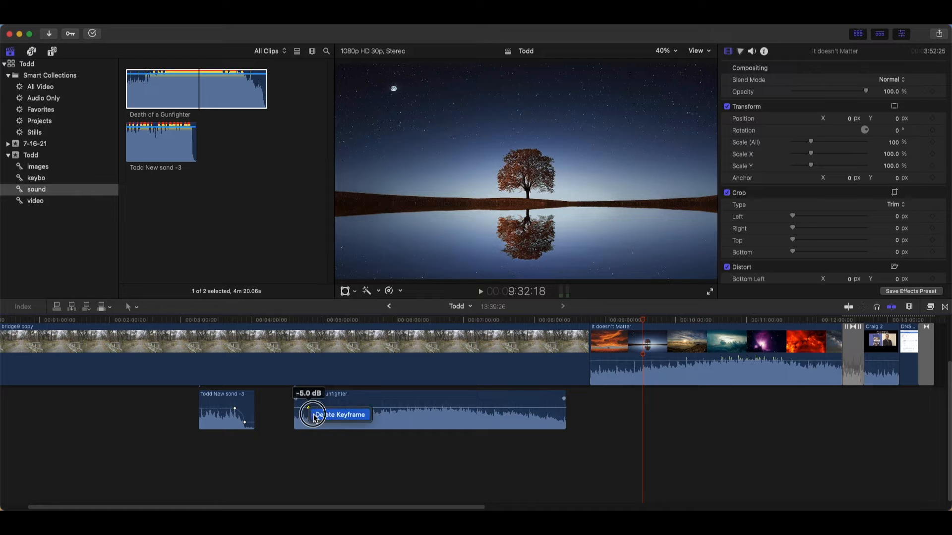
left_click(321, 414)
right_click(246, 424)
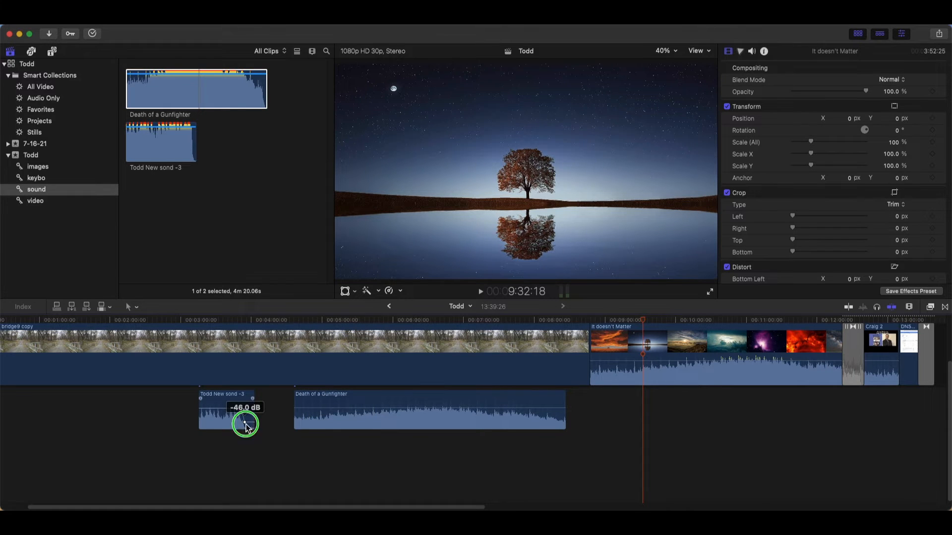
left_click(252, 431)
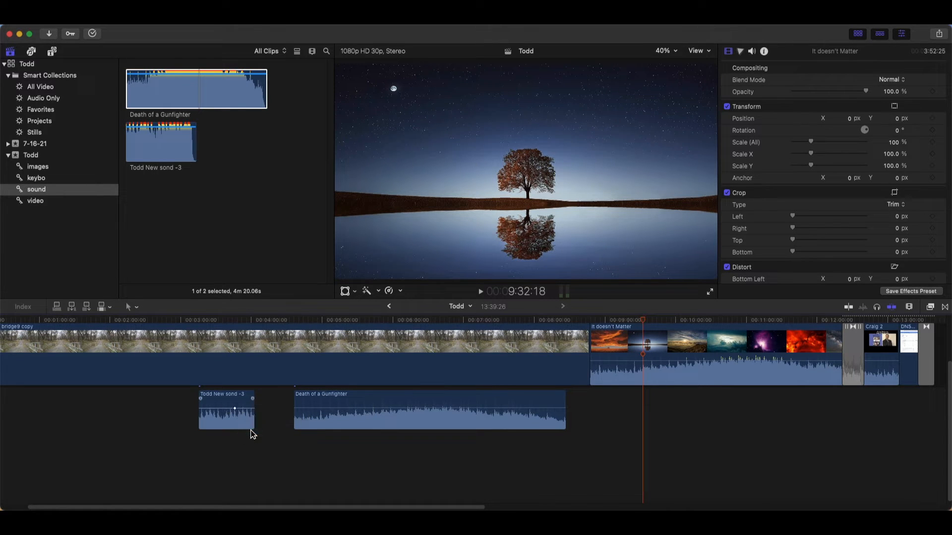
right_click(234, 409)
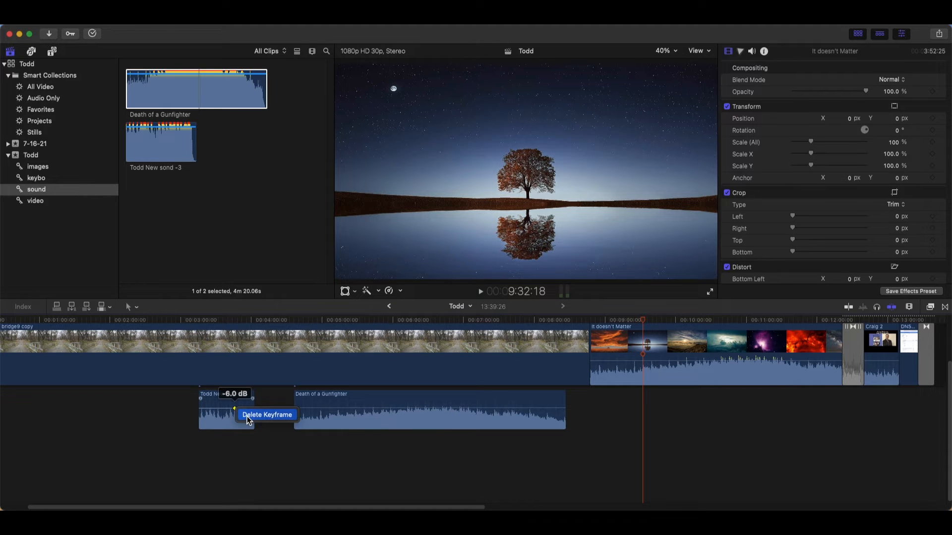
left_click(247, 417)
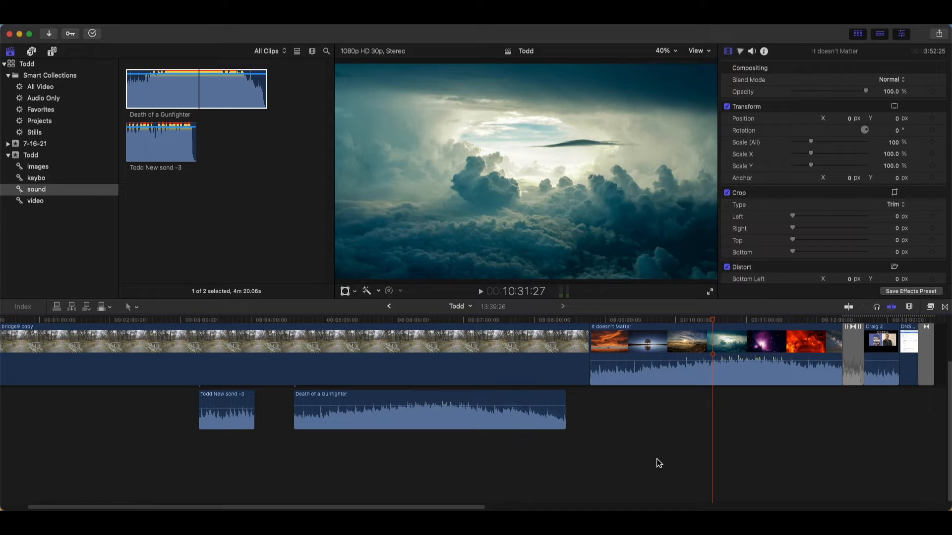
Lower the Death of a Gunfighter volume to -29.0 dB and replace that level with 6 dB
left_click(522, 415)
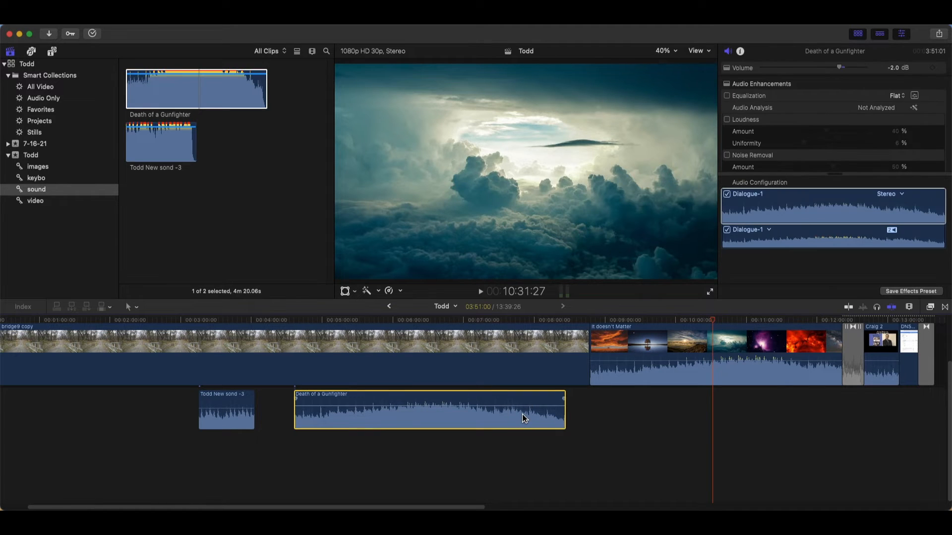
left_click(847, 166)
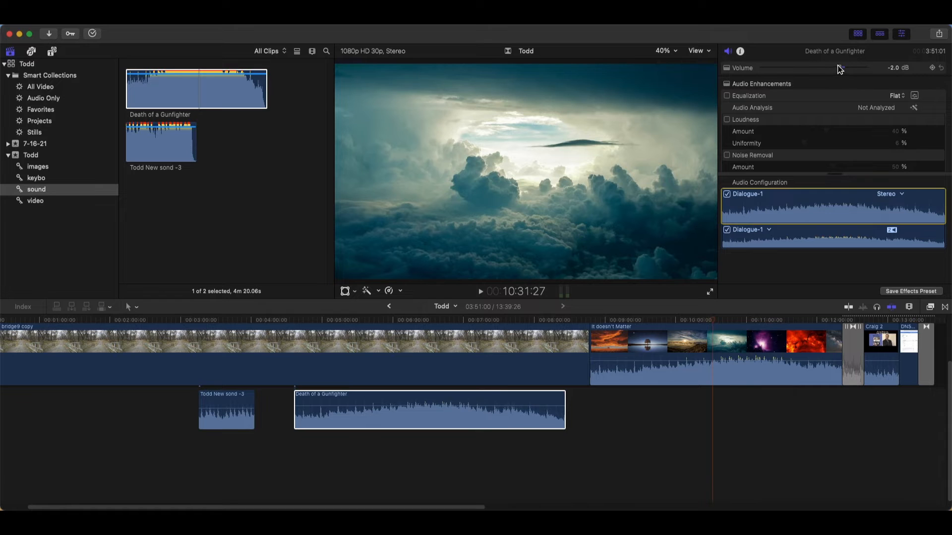
left_click_drag(839, 68, 798, 81)
left_click(891, 69)
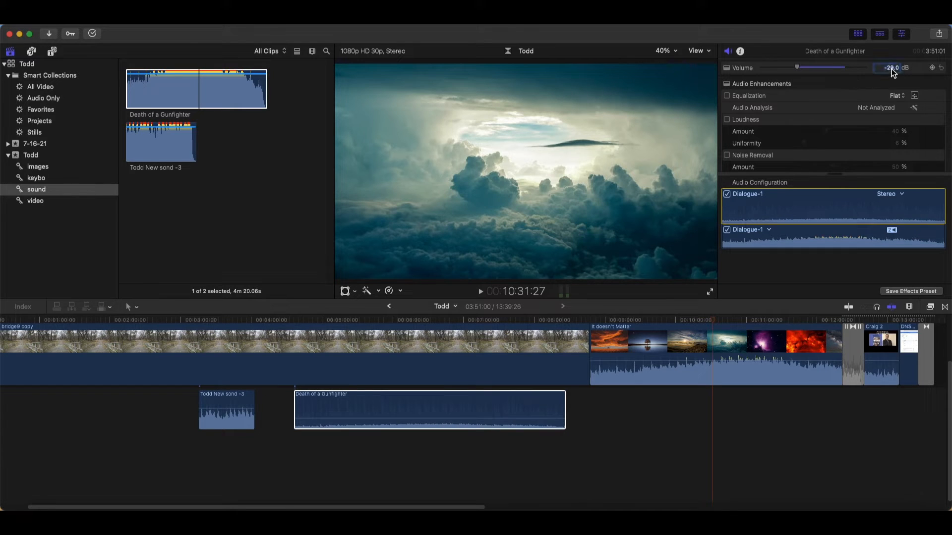
type("6")
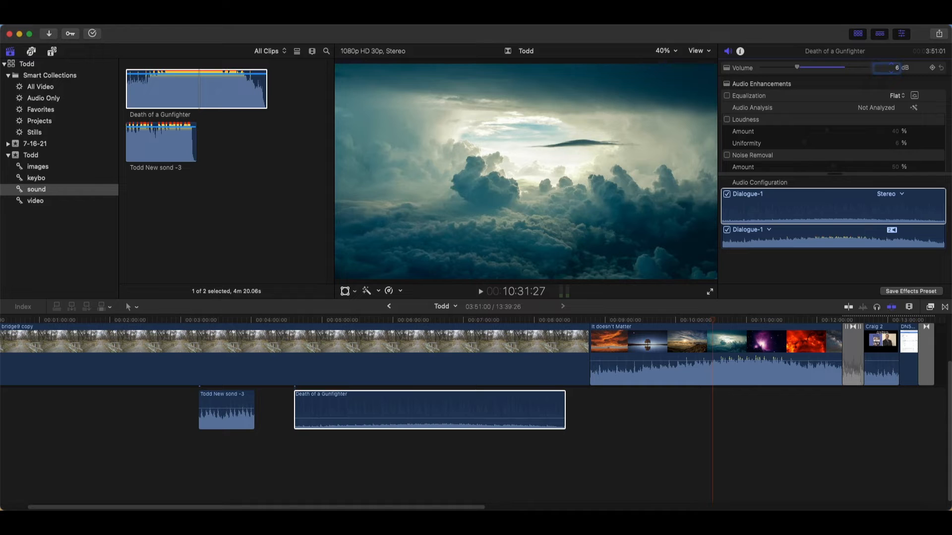
key("Return")
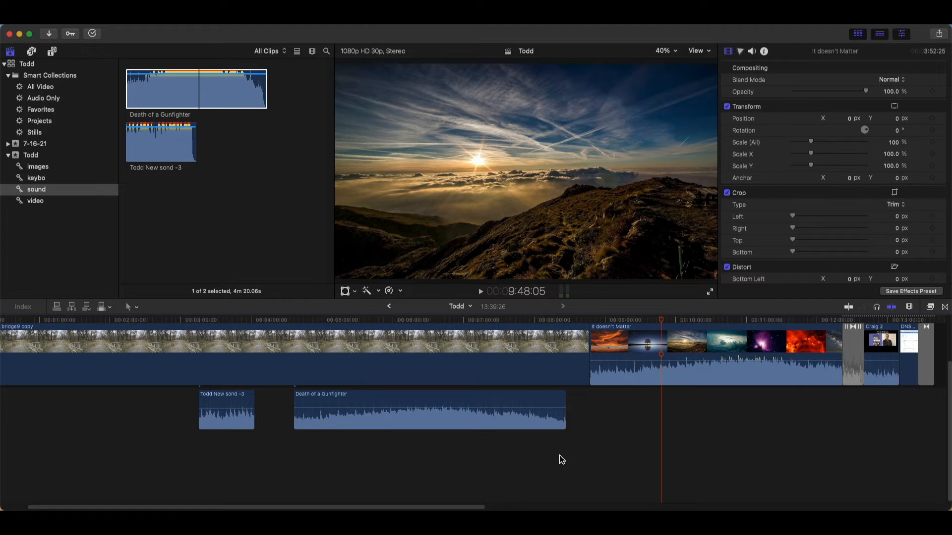
Raise the volume of the Death of a Gunfighter clip directly in the timeline and deselect it
left_click(502, 425)
mouse_move(500, 408)
left_mouse_down()
mouse_move(500, 425)
mouse_move(497, 389)
mouse_move(498, 407)
left_mouse_up()
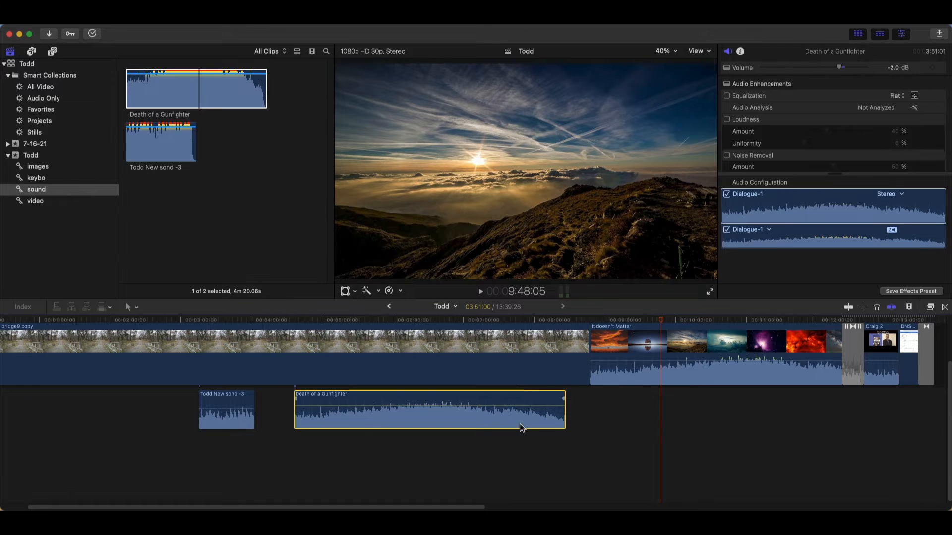
left_click(641, 451)
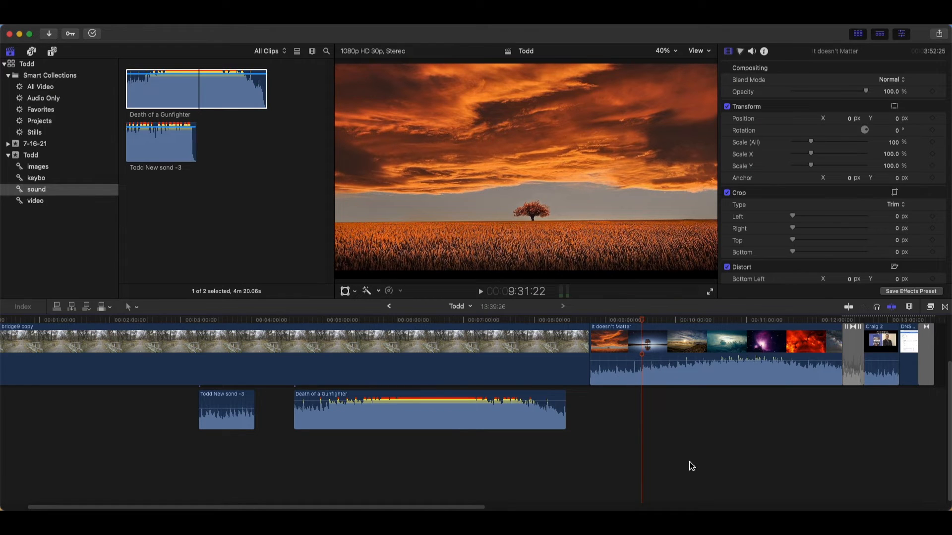
Detach the audio from the first It doesn't Matter clip and delete the detached audio
left_click(754, 361)
right_click(757, 356)
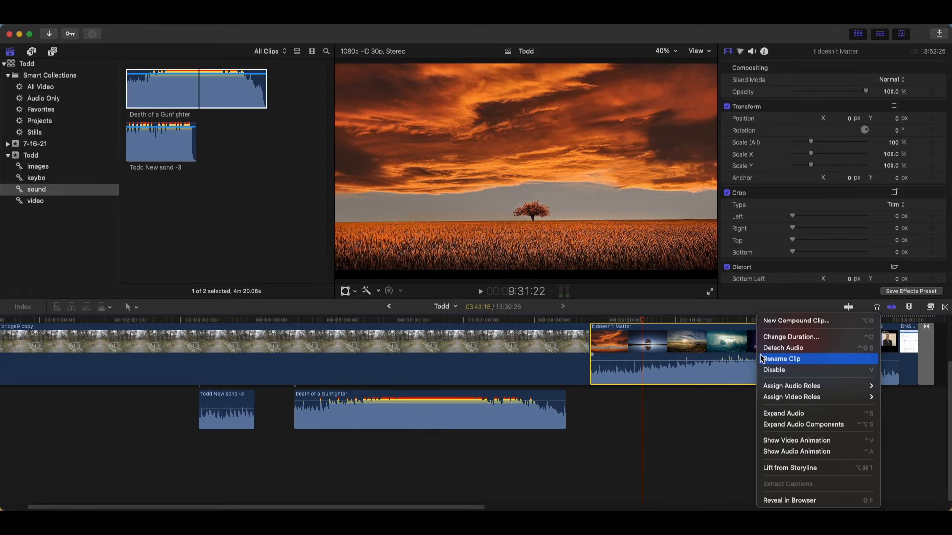
left_click(832, 352)
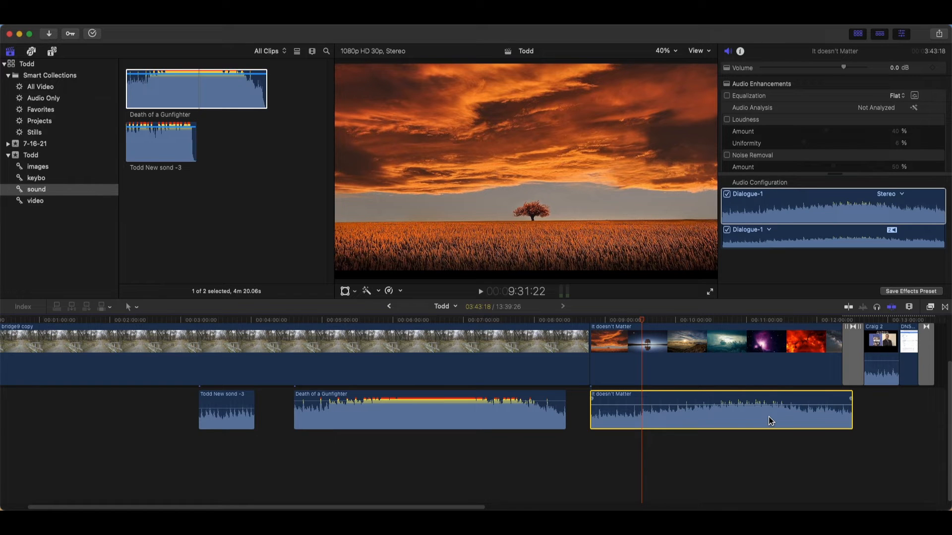
key("Delete")
Play back the It doesn't Matter video without its audio from 10:32:22
left_click(643, 321)
left_click_drag(645, 325, 715, 342)
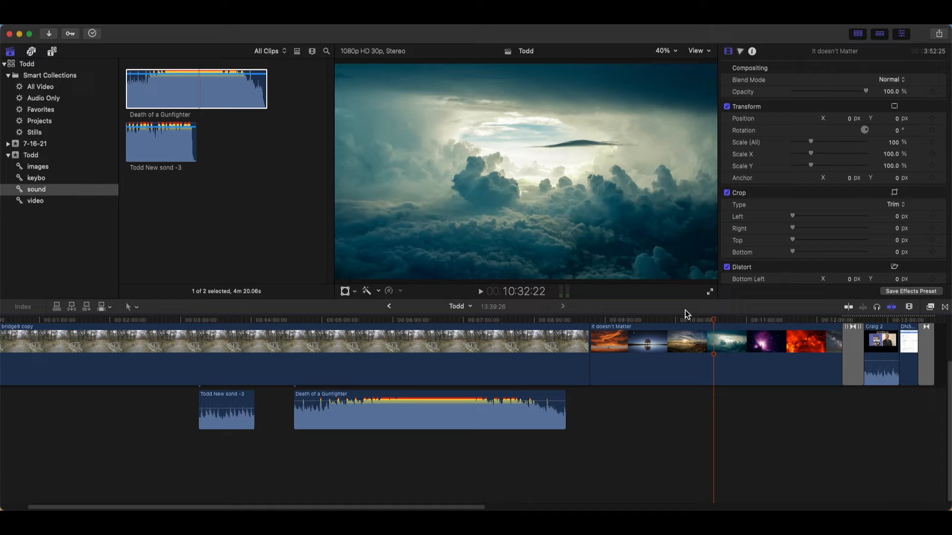
left_click(480, 293)
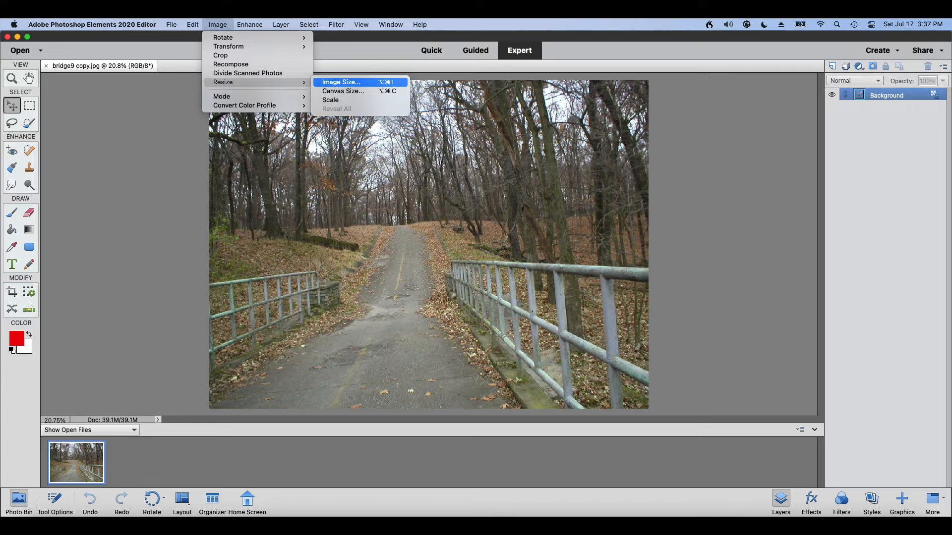
Open the Image Size settings for bridge9 copy.jpg in Photoshop Elements
key("Return")
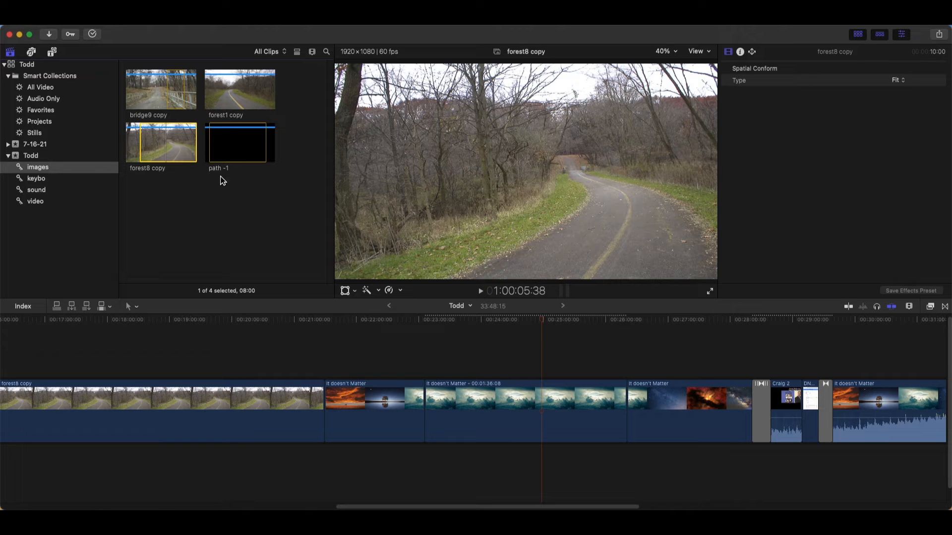
Place the path -1 image above the It doesn't Matter - 00:01:36:08 clip with a length of about 2:45
left_click(233, 149)
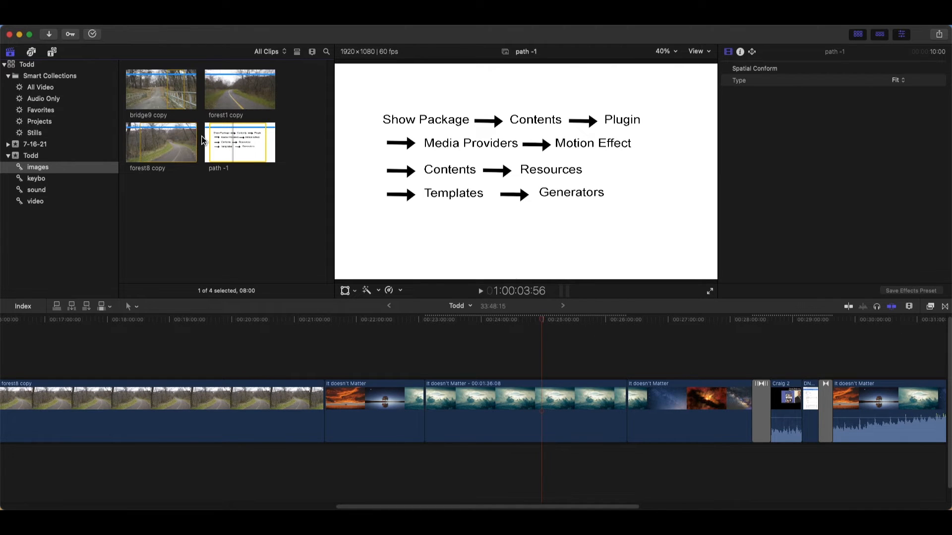
left_click_drag(232, 148, 616, 386)
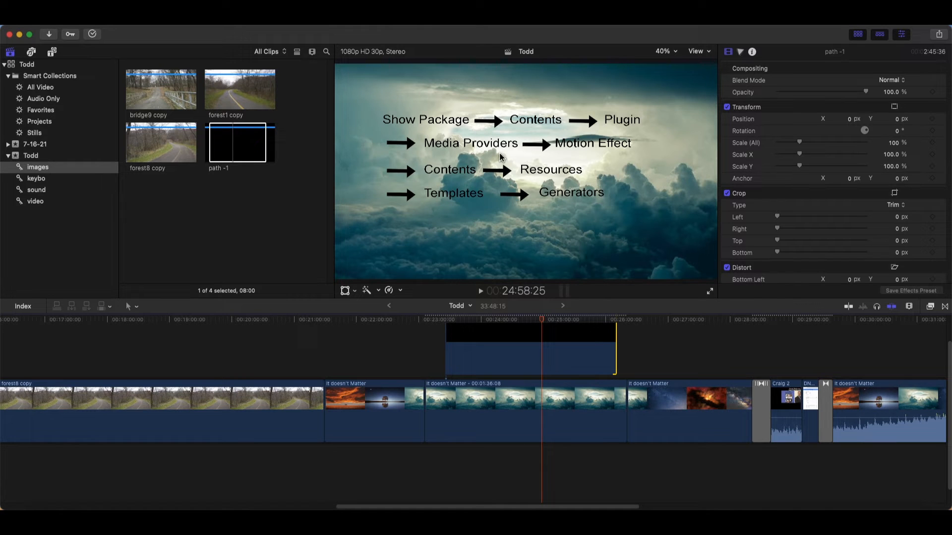
left_click(568, 204)
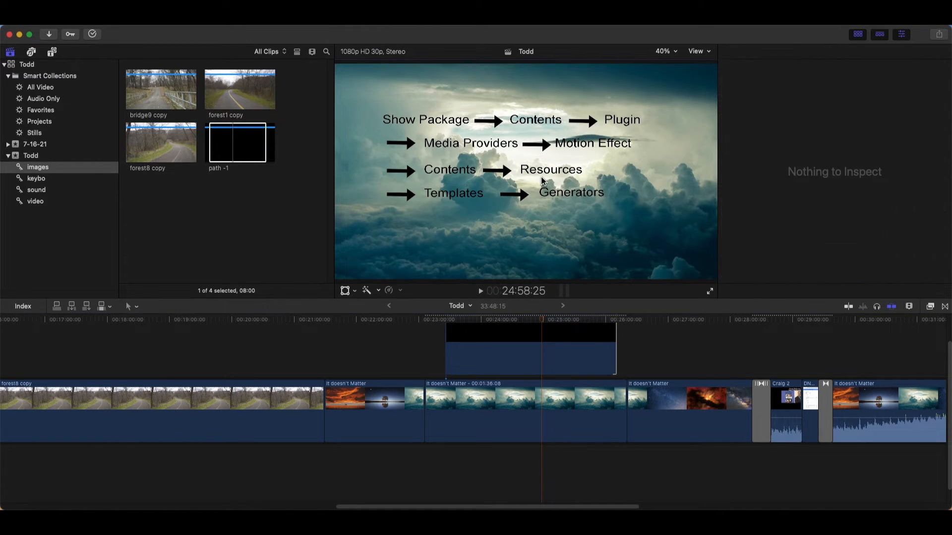
Scale the path -1 overlay uniformly to 89%
left_click(556, 352)
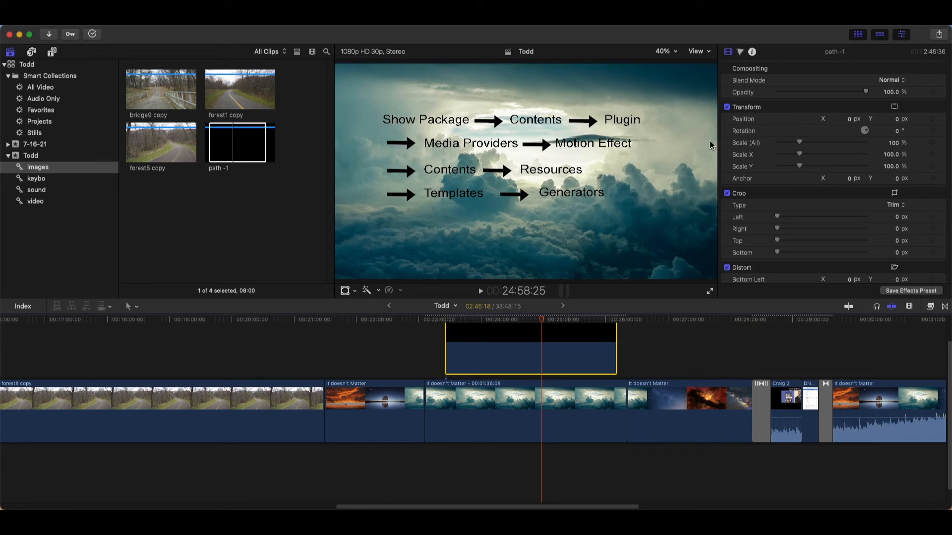
left_click_drag(799, 142, 799, 151)
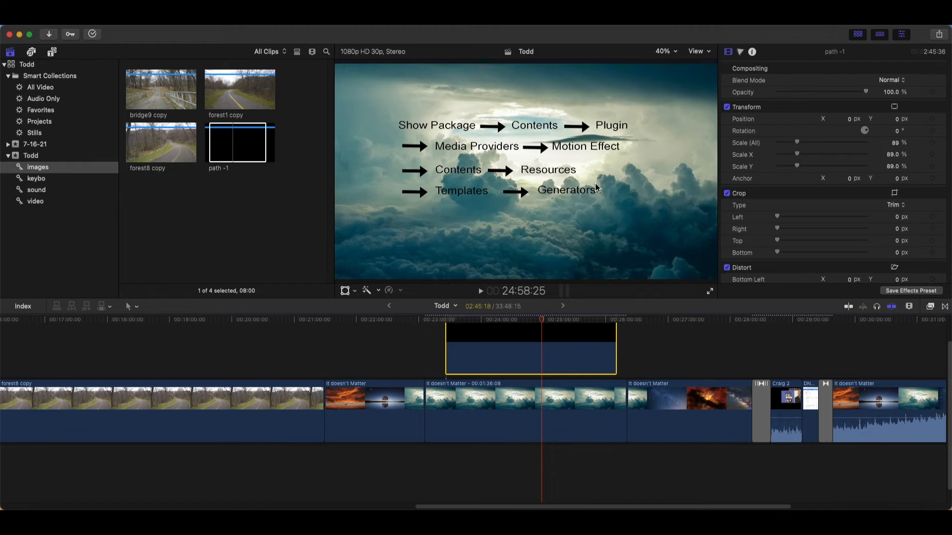
left_click(550, 199)
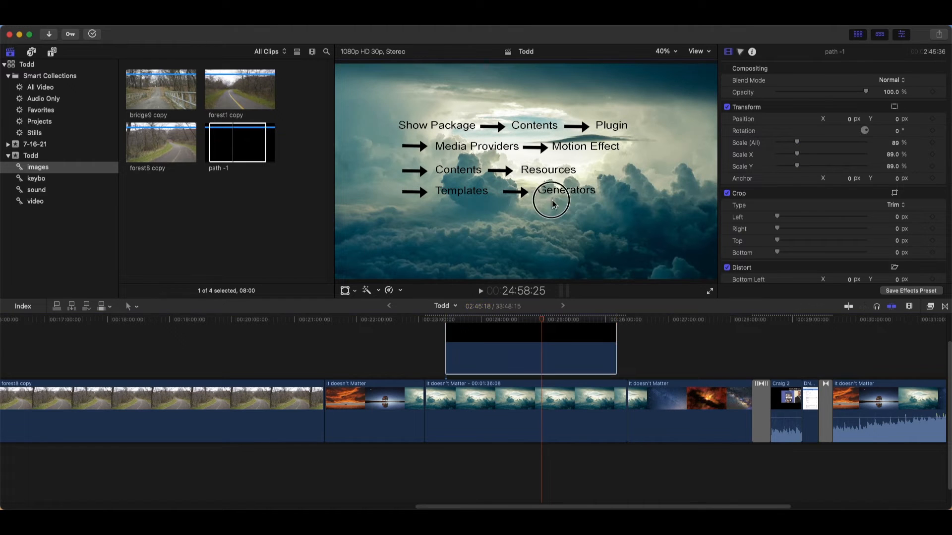
Centre the path -1 overlay in the frame with Transform and scale it to 87.05% in X and 123.24% in Y
right_click(565, 346)
right_click(539, 252)
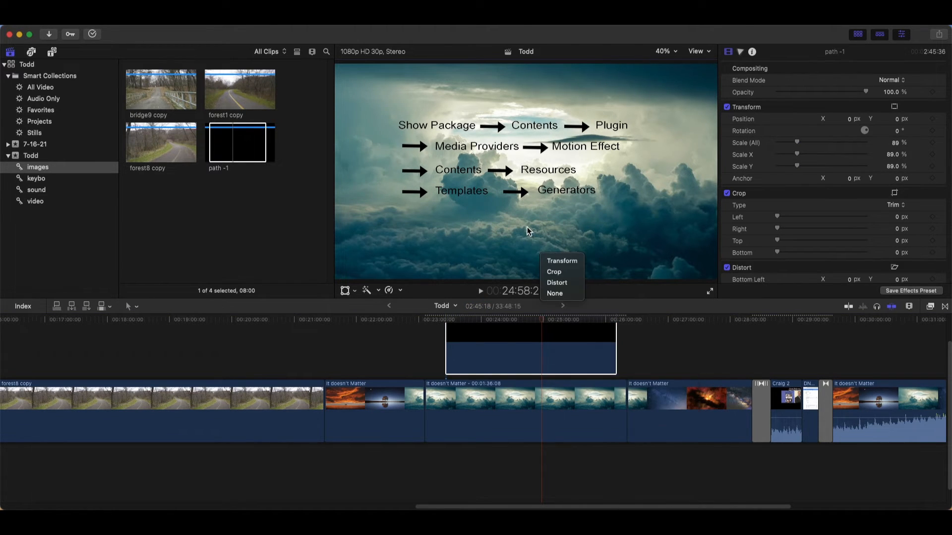
left_click(557, 261)
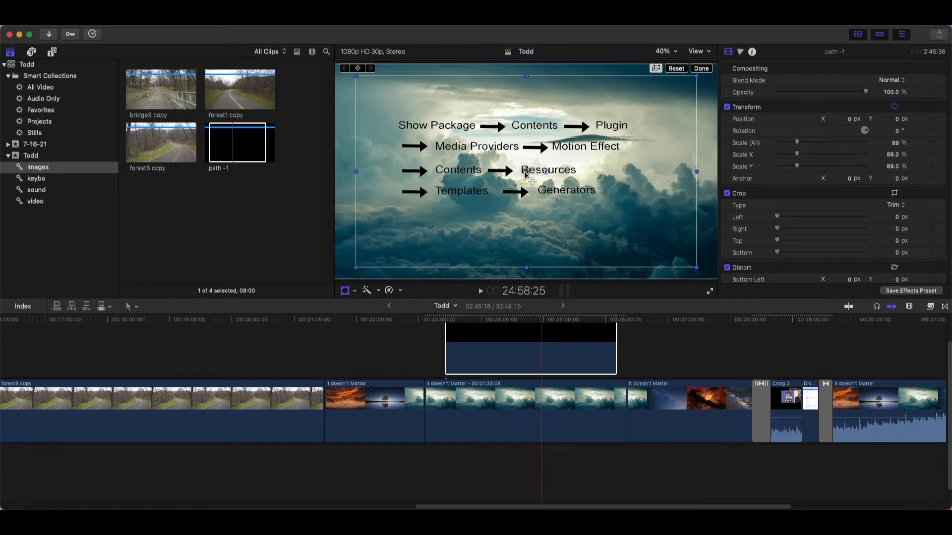
mouse_move(523, 176)
left_mouse_down()
mouse_move(548, 192)
mouse_move(545, 177)
mouse_move(446, 151)
mouse_move(458, 190)
mouse_move(511, 204)
mouse_move(516, 191)
mouse_move(540, 187)
mouse_move(543, 155)
mouse_move(525, 183)
mouse_move(510, 170)
mouse_move(525, 172)
left_mouse_up()
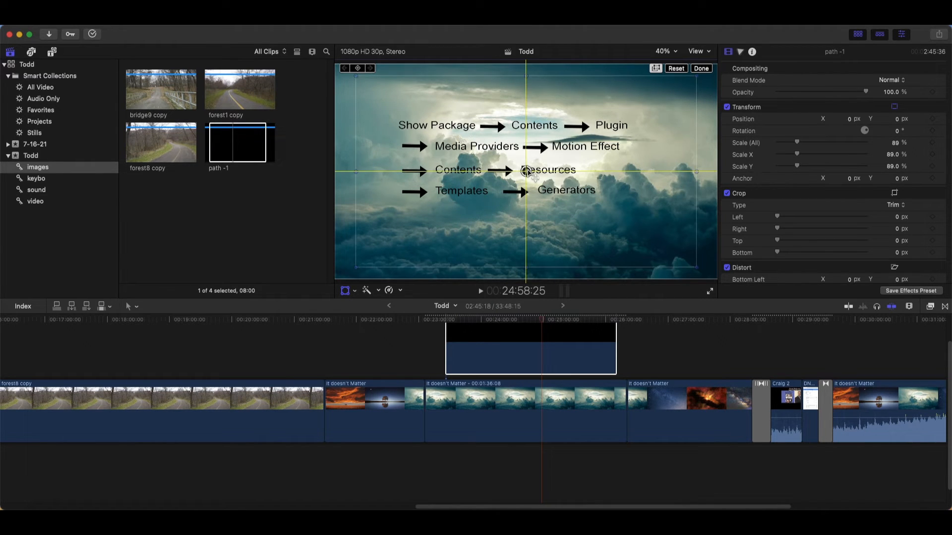
left_click(700, 69)
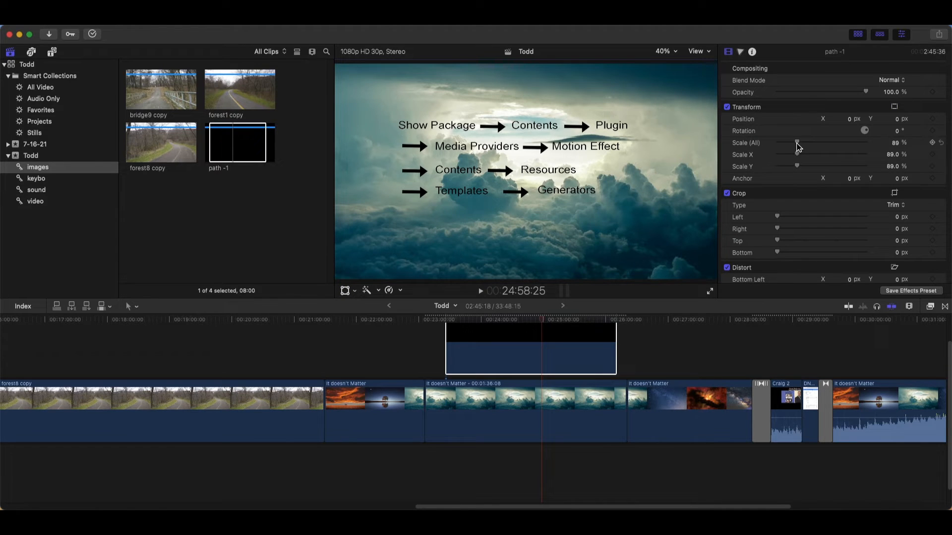
left_click_drag(796, 154, 808, 172)
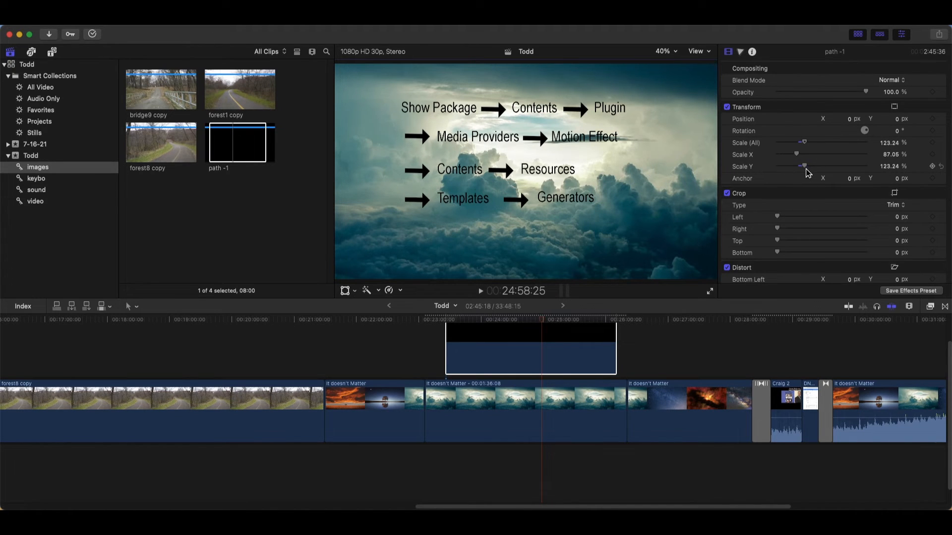
left_click(653, 213)
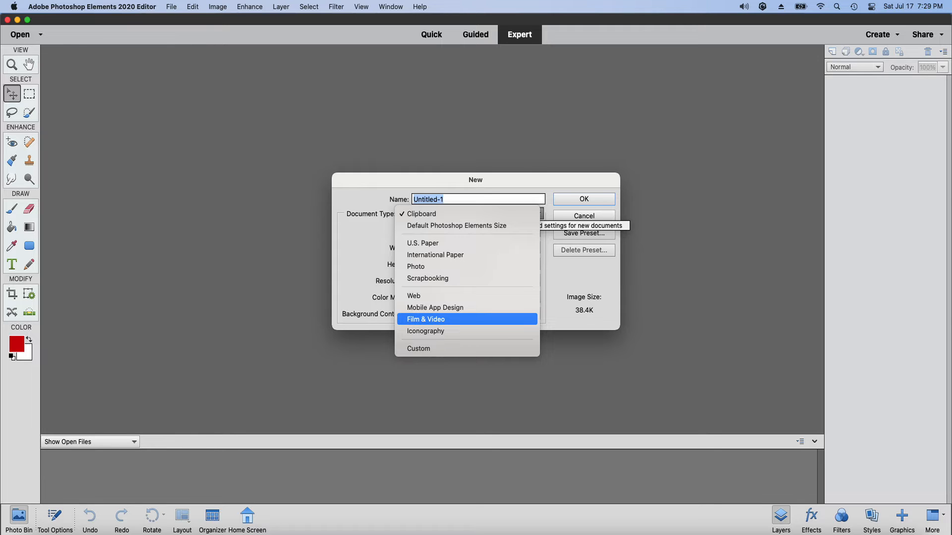
Create a Film & Video document with a transparent background in Photoshop Elements and add a second blank layer
left_click(425, 319)
left_click(474, 231)
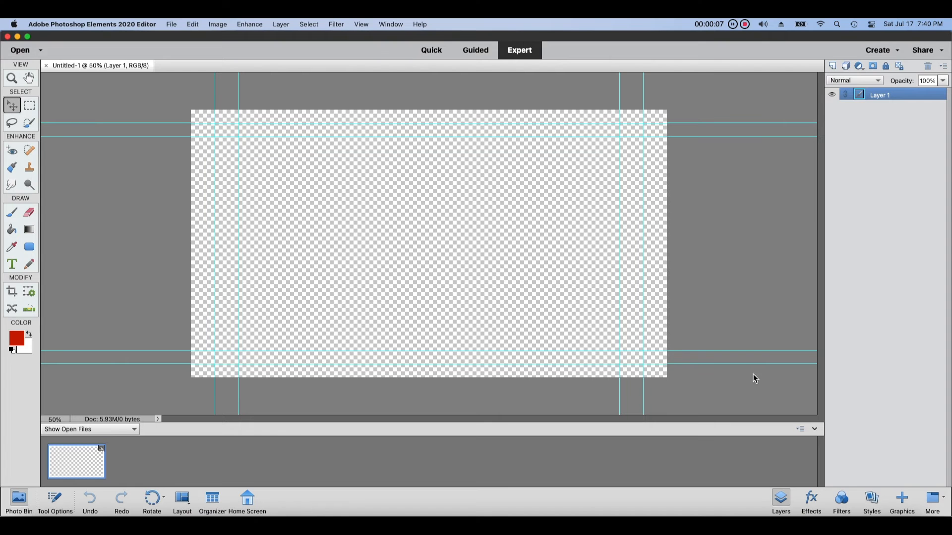
left_click(272, 25)
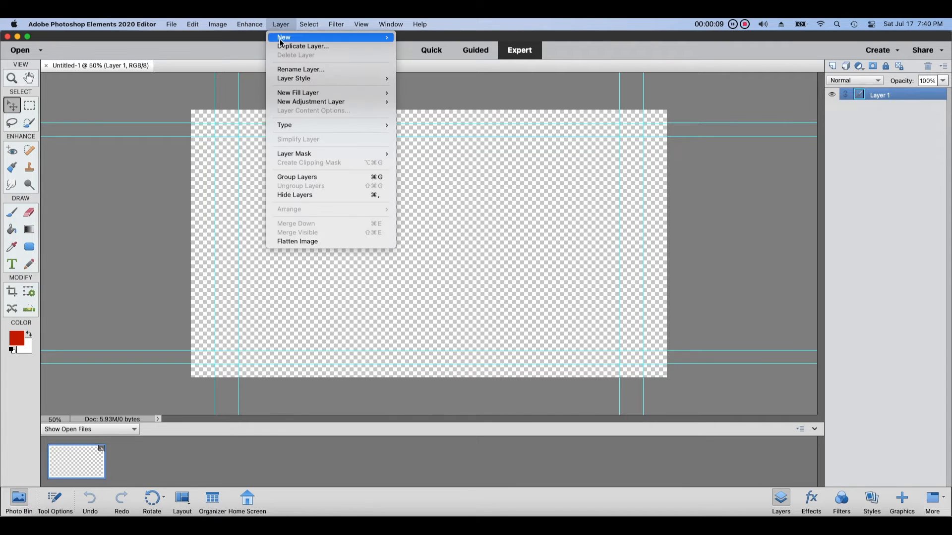
mouse_move(297, 37)
left_click(445, 40)
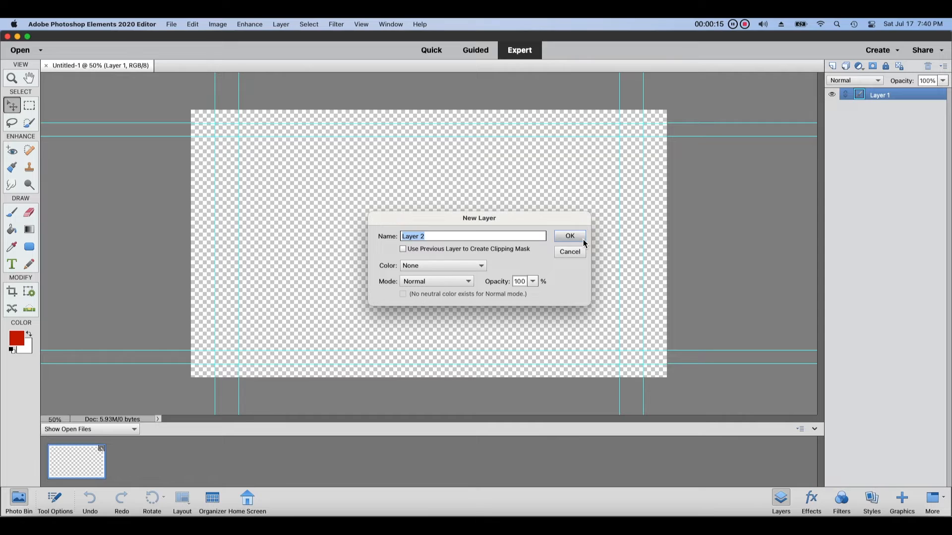
left_click(570, 237)
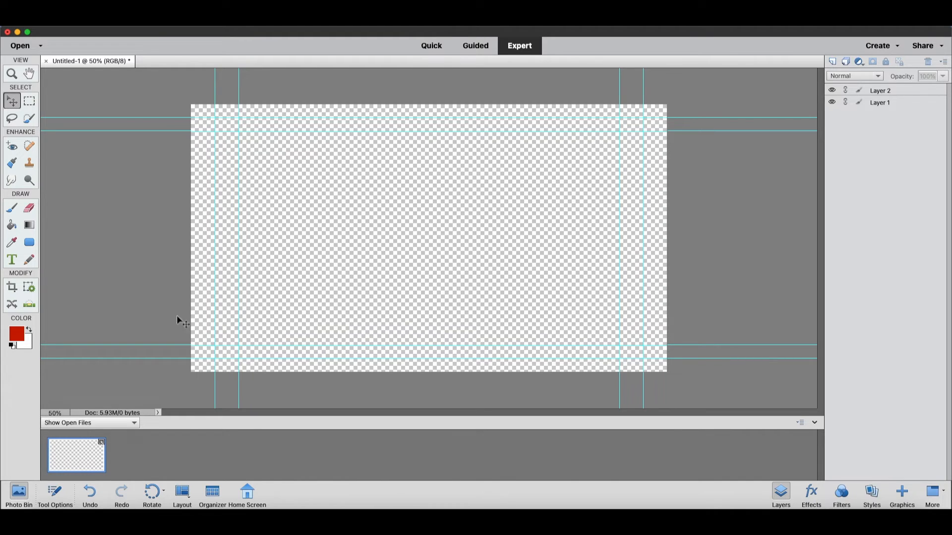
Swap the foreground and background colors and set the foreground color to black (000000)
left_click(29, 329)
left_click(25, 337)
left_click(700, 323)
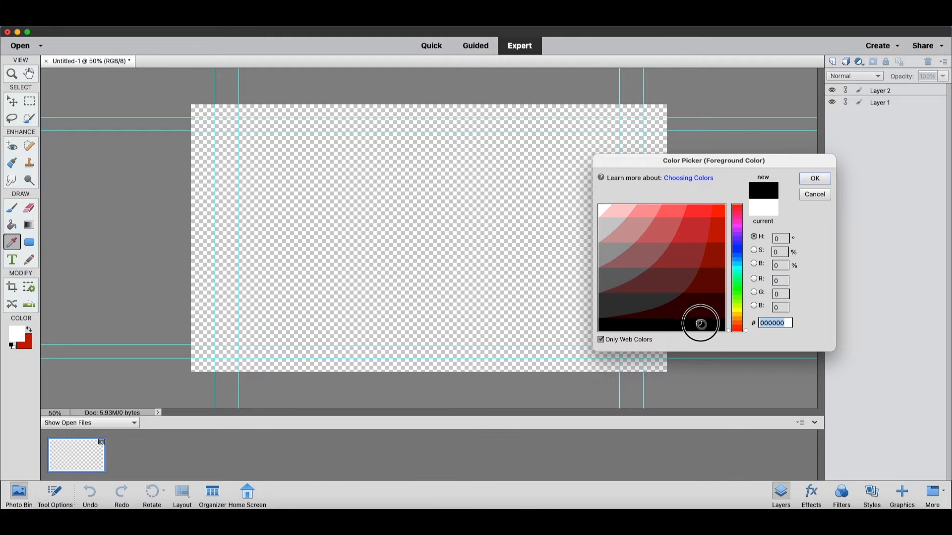
left_click(815, 179)
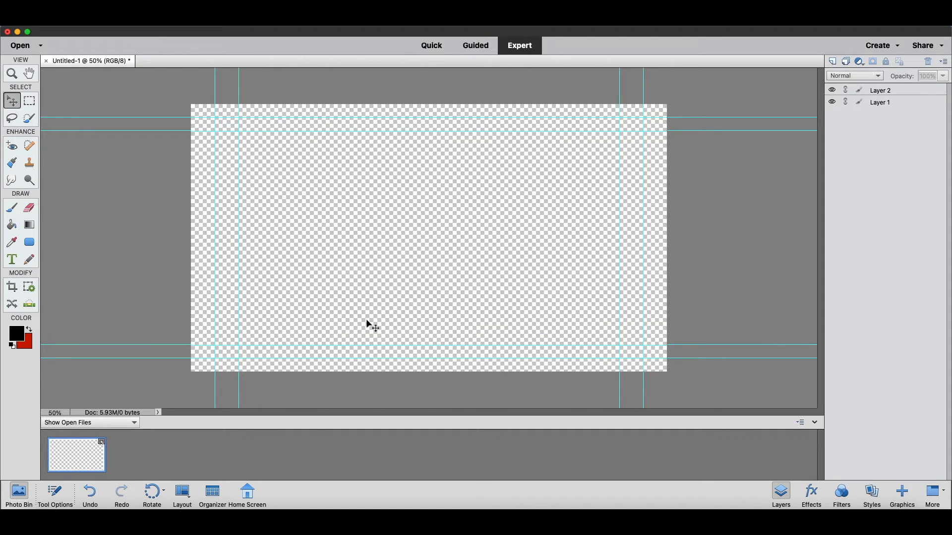
Draw a wide horizontal text box across the middle of the canvas and enter the creator's first name in it
left_click(13, 261)
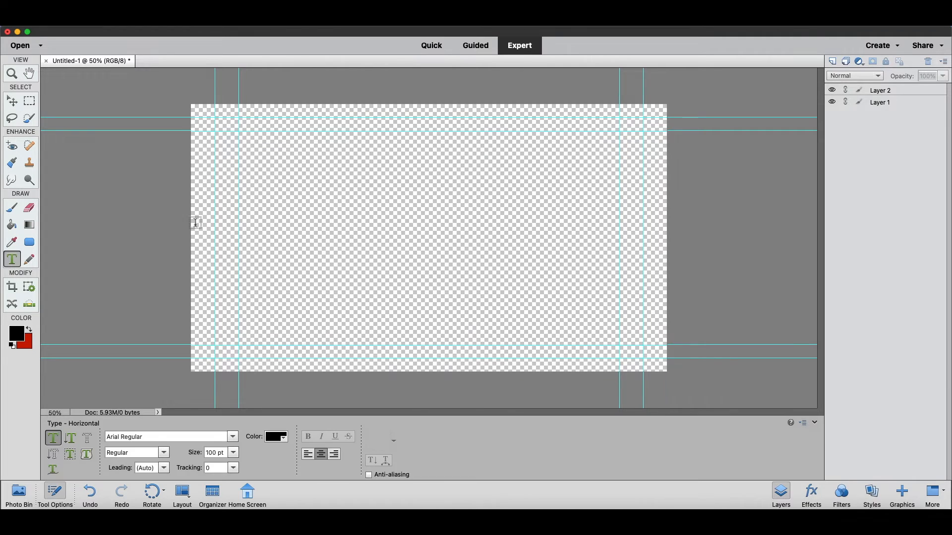
left_click_drag(215, 160, 623, 310)
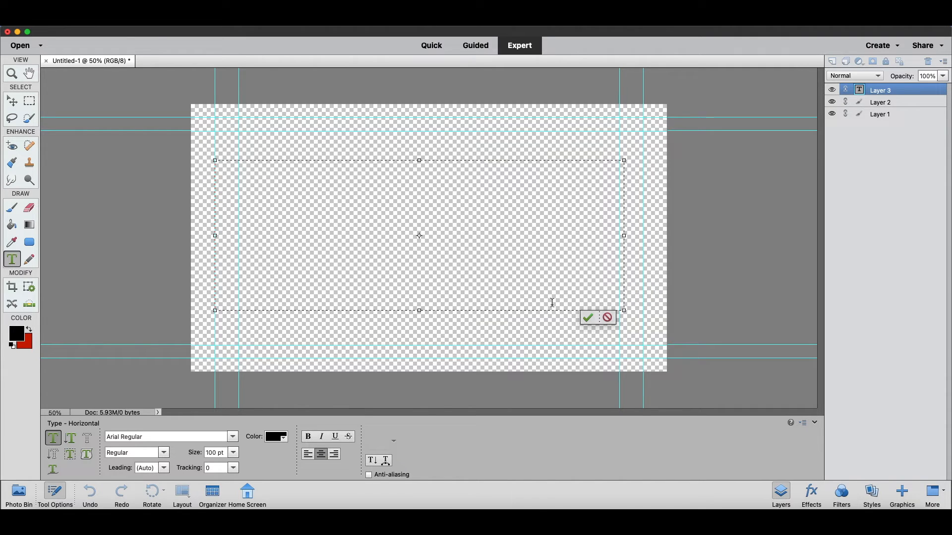
type("Todd")
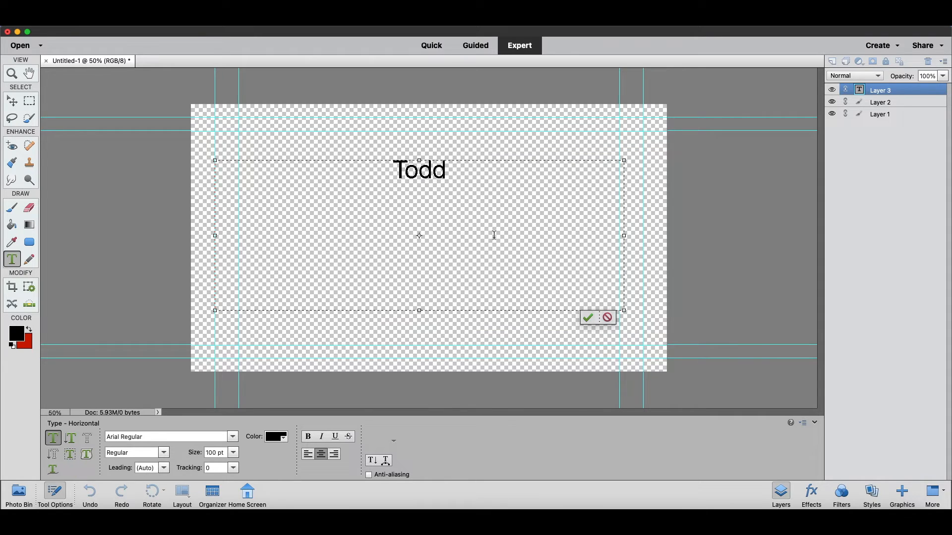
Set the name text's size to 200 pt and commit the text
left_click_drag(452, 181, 377, 181)
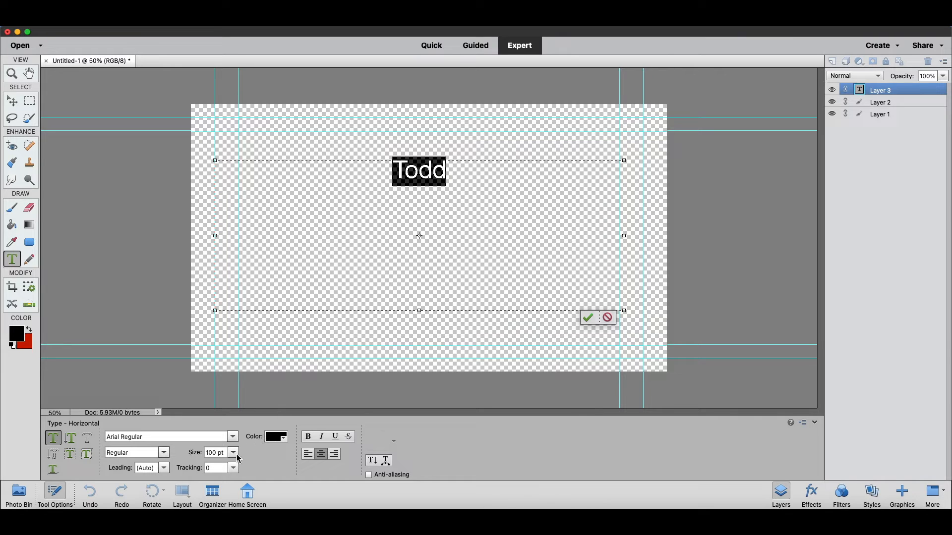
left_click_drag(222, 456, 186, 457)
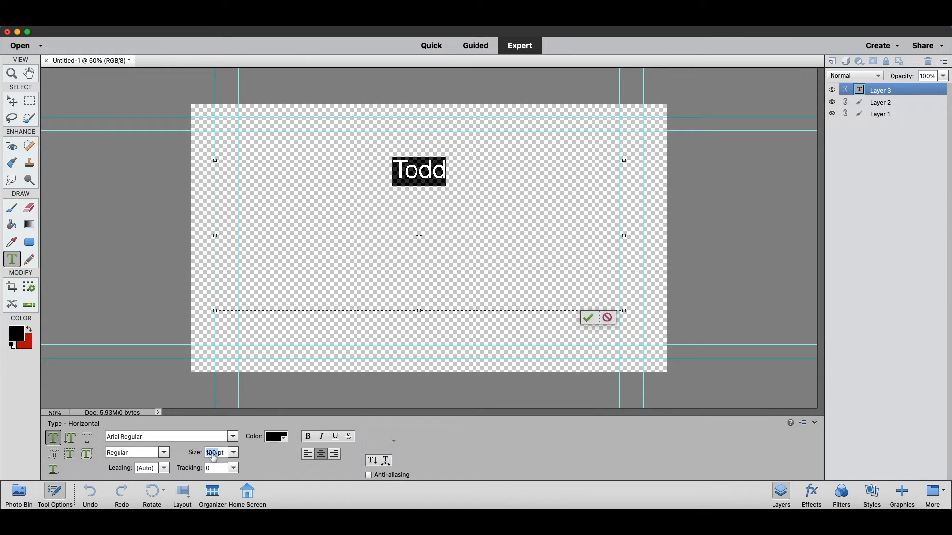
left_click(307, 437)
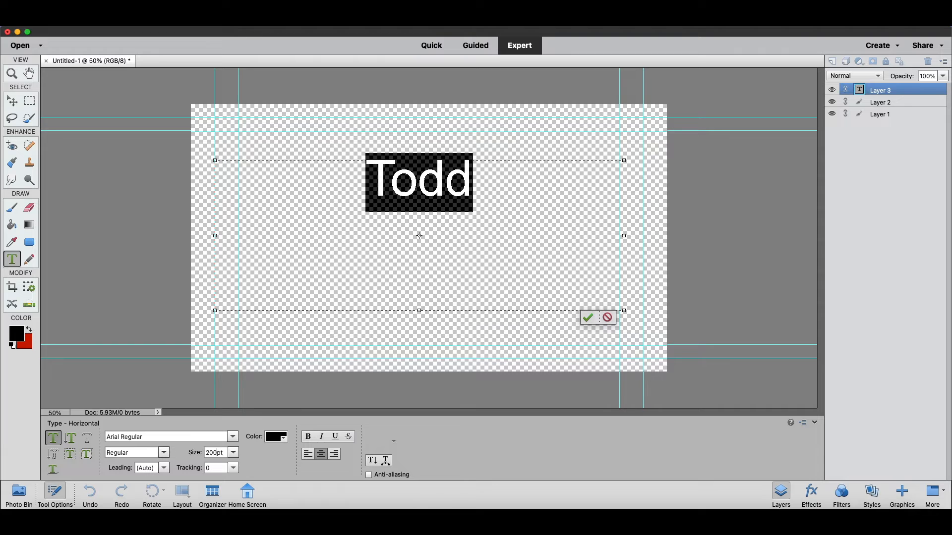
left_click(586, 320)
Move the name text toward the canvas's left side and save the image as a new file
key("v")
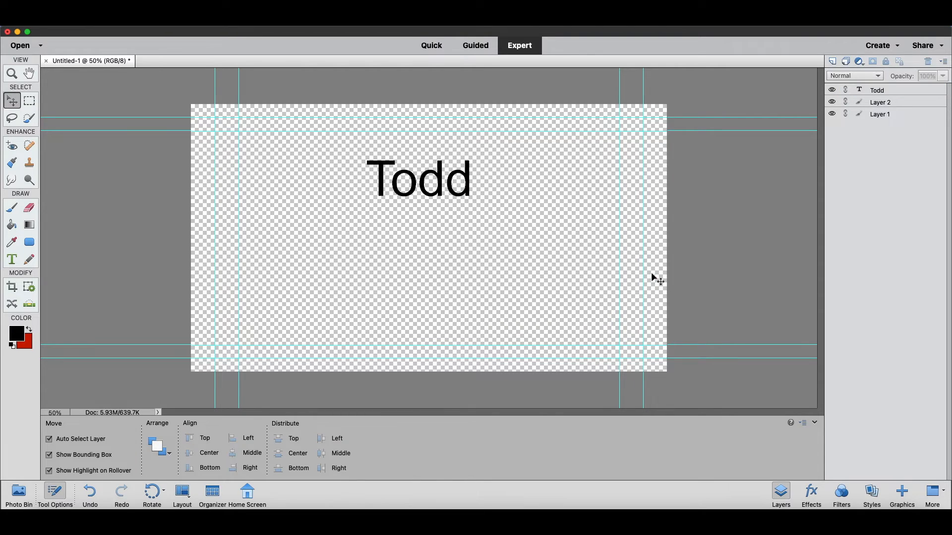
key("t")
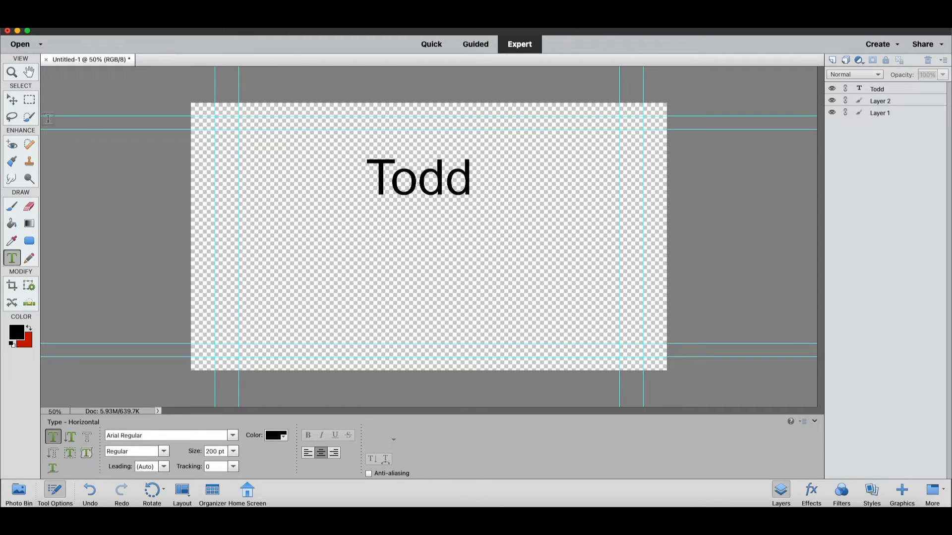
left_click(15, 106)
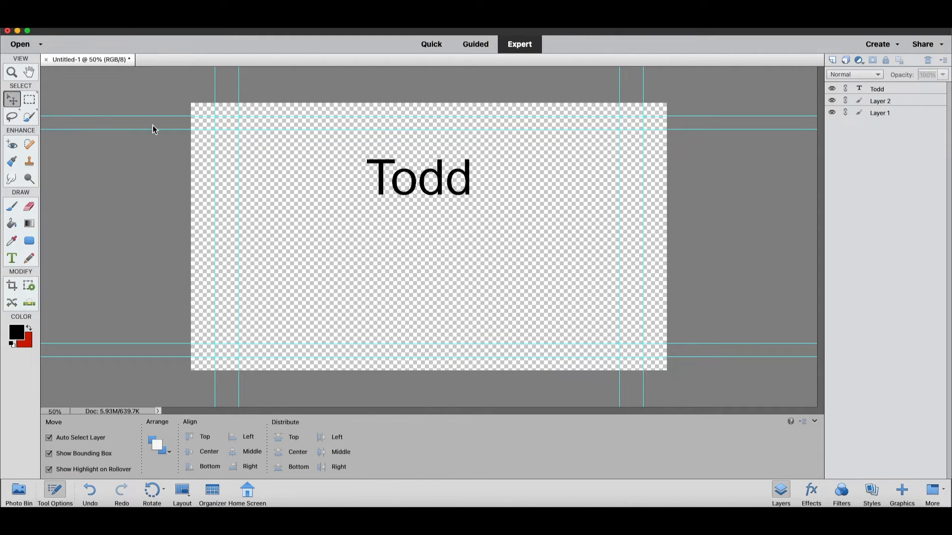
left_click_drag(415, 195, 337, 201)
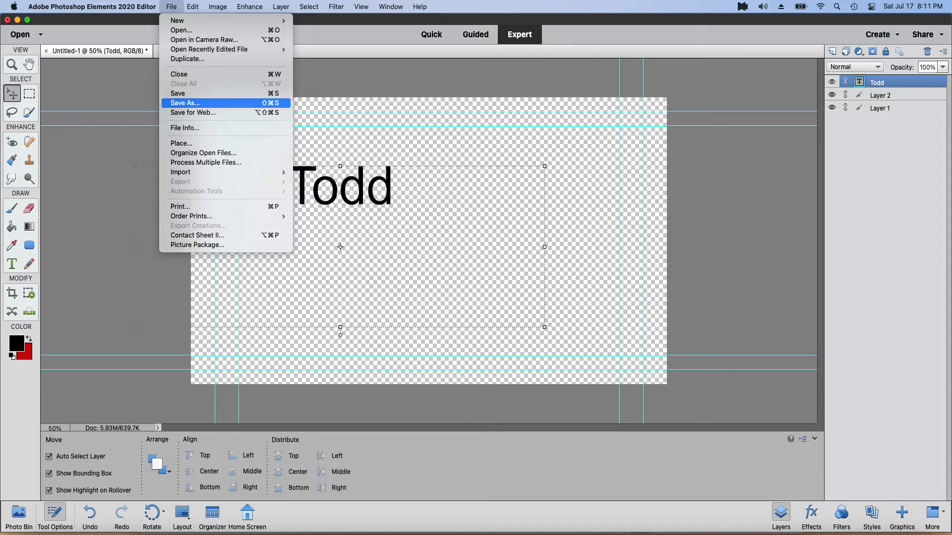
left_click(185, 103)
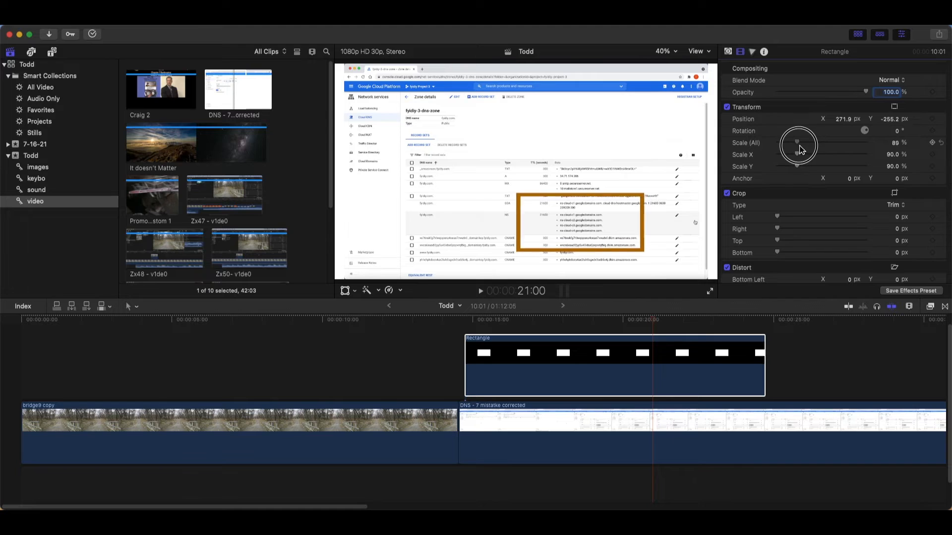
Adjust the uniform scale of the Rectangle overlay above the DNS - 7 mistake corrected clip in Final Cut Pro
left_click_drag(806, 146, 791, 151)
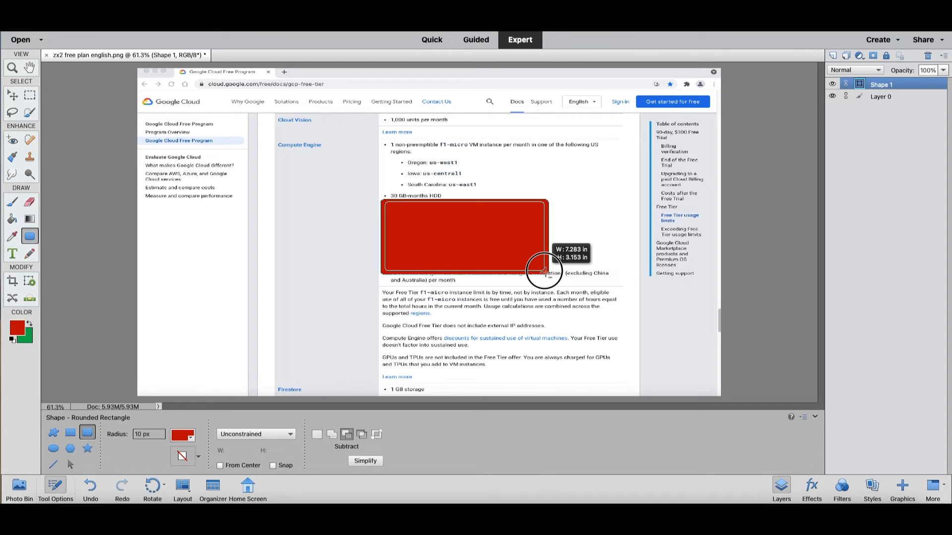
Switch to Photoshop Elements and subtract a rounded rectangle about 7.28 by 3.15 in from the red shape on the screenshot
left_click_drag(545, 272, 547, 272)
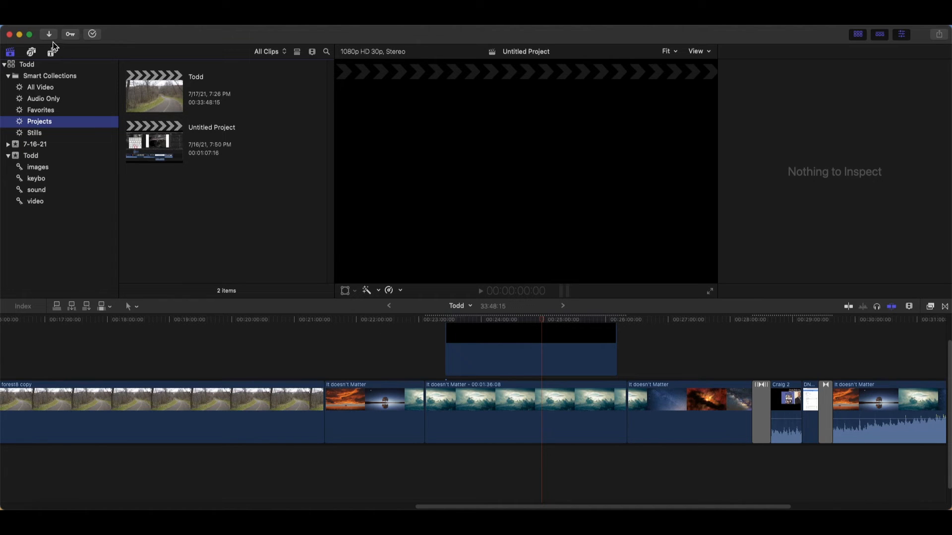
Import the new name PNG from the images folder into the images collection of the existing event in Final Cut Pro
left_click(51, 170)
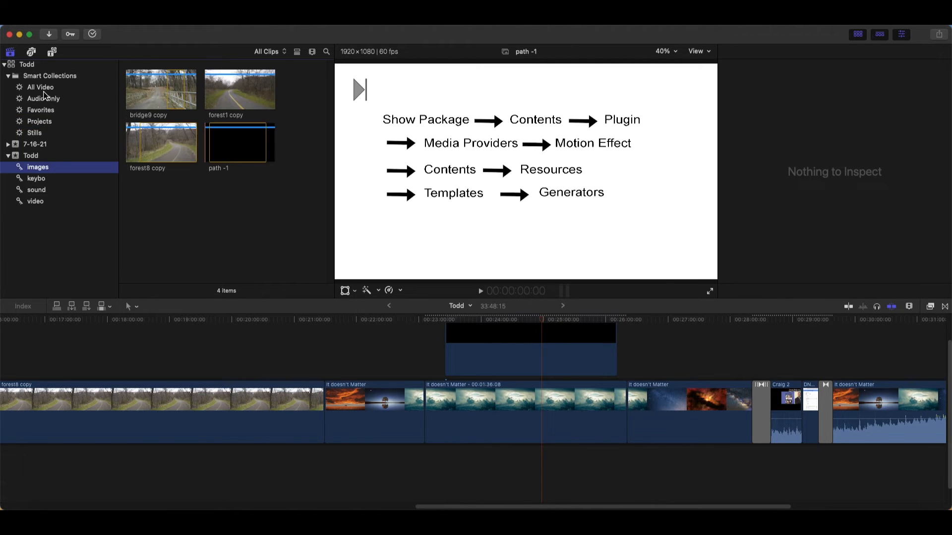
left_click(50, 35)
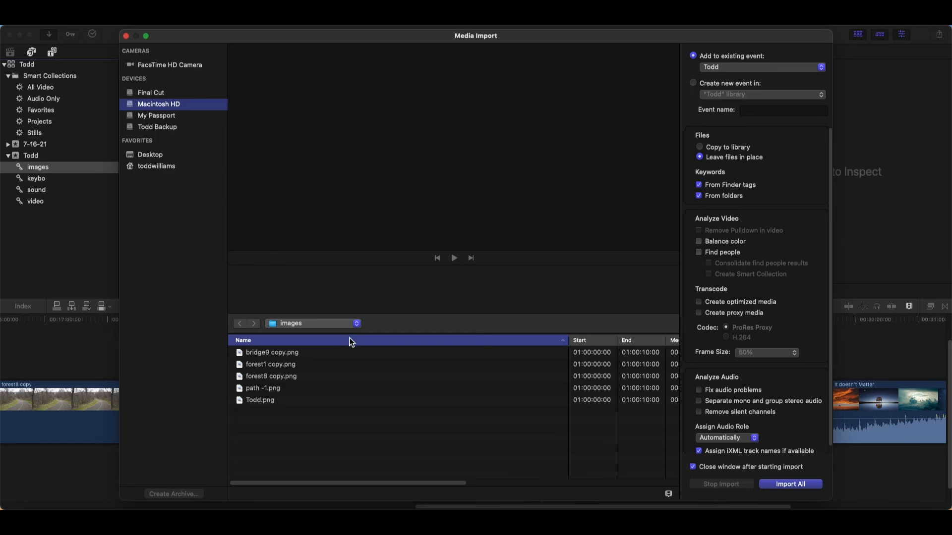
left_click(350, 402)
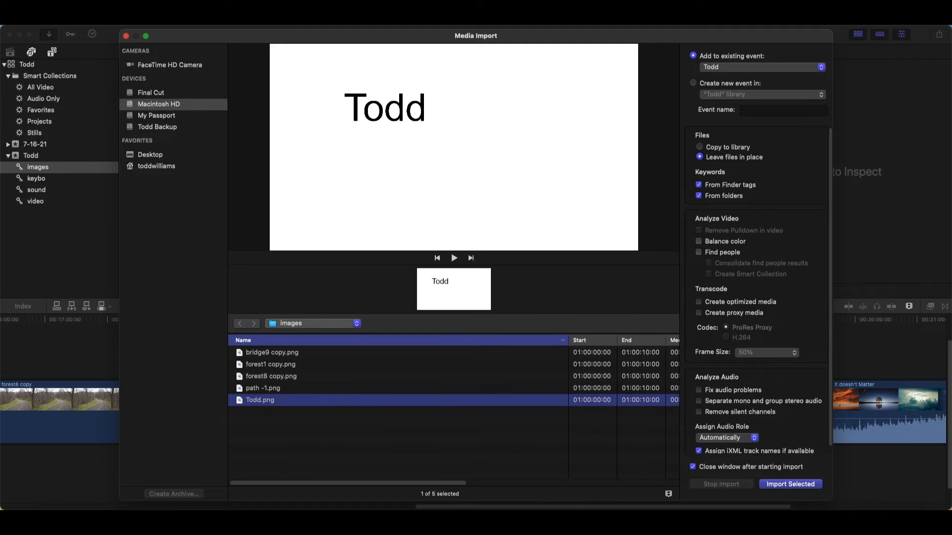
left_click(803, 485)
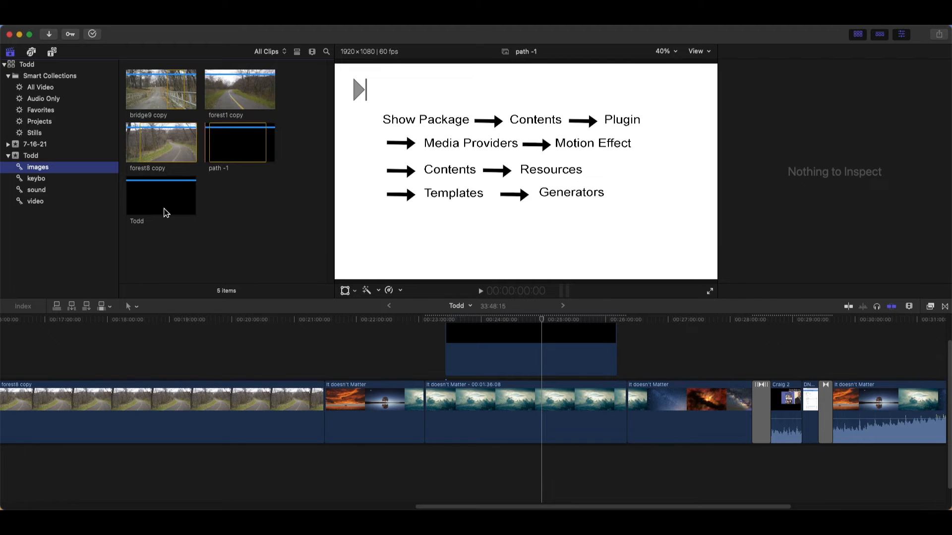
Place the imported name image above the forest8 copy clip near 19:40 in the timeline and view it at 19:44:05
left_click(166, 210)
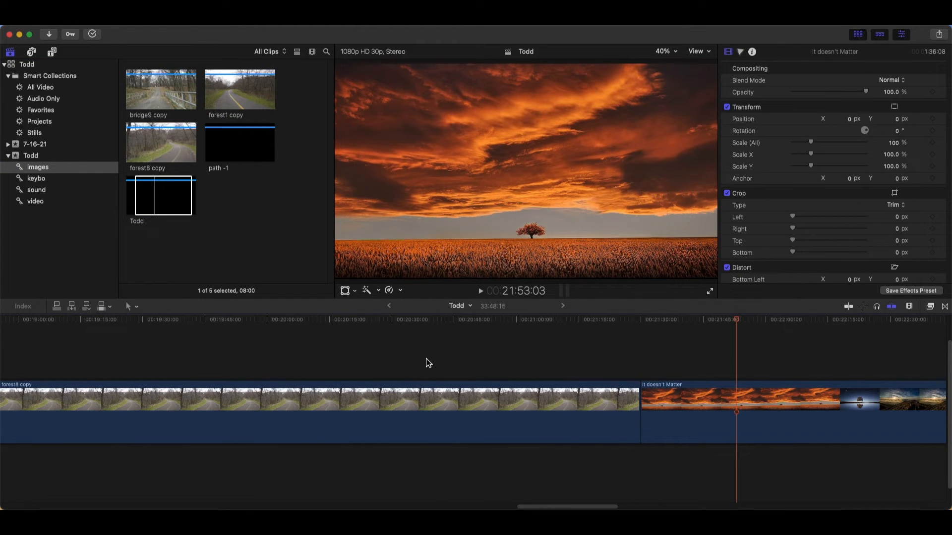
left_click(174, 194)
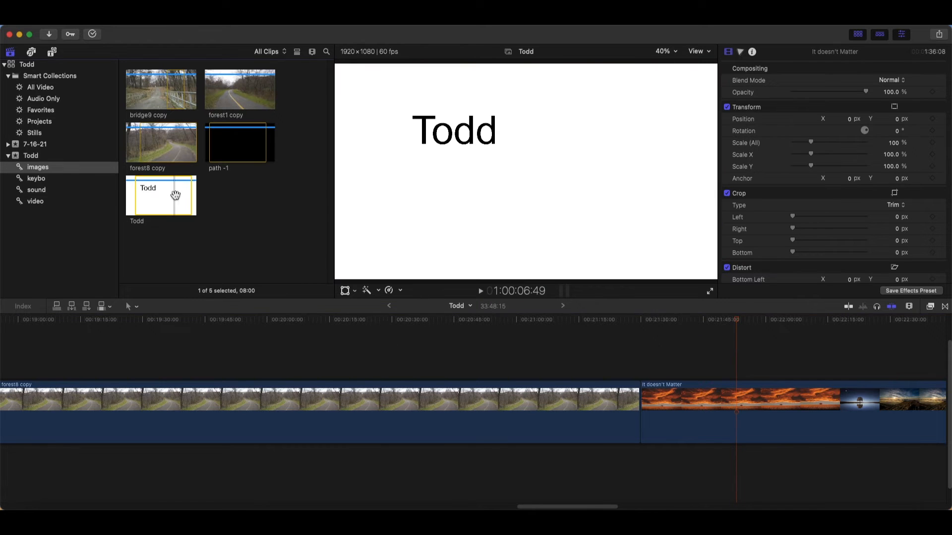
left_click_drag(167, 195, 186, 363)
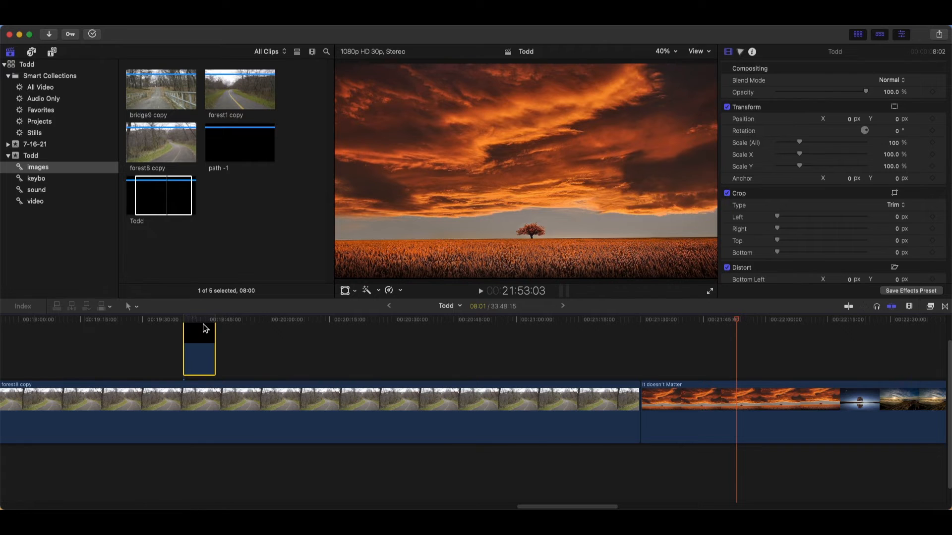
left_click(203, 327)
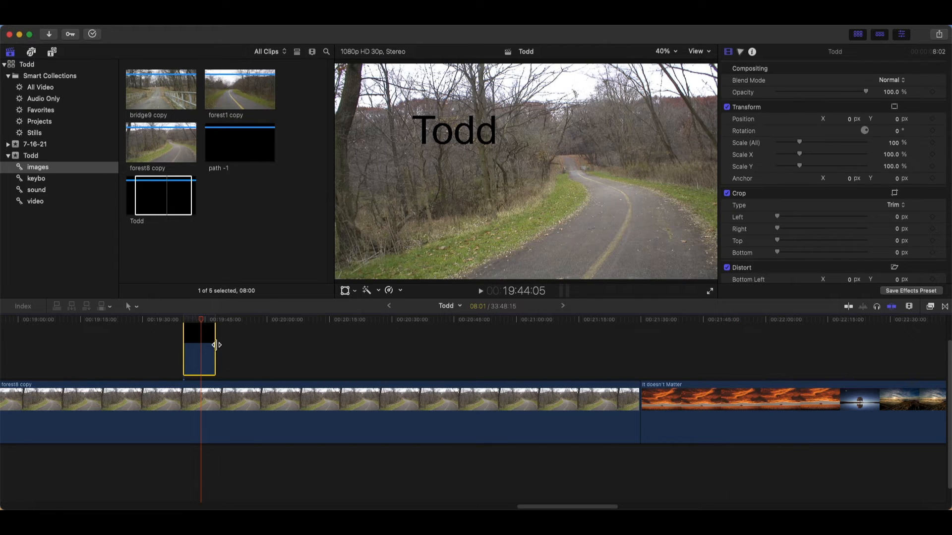
Extend the name overlay above forest8 copy to about 1:11 and view it at 20:23:24
left_click_drag(214, 342, 477, 358)
left_click(372, 329)
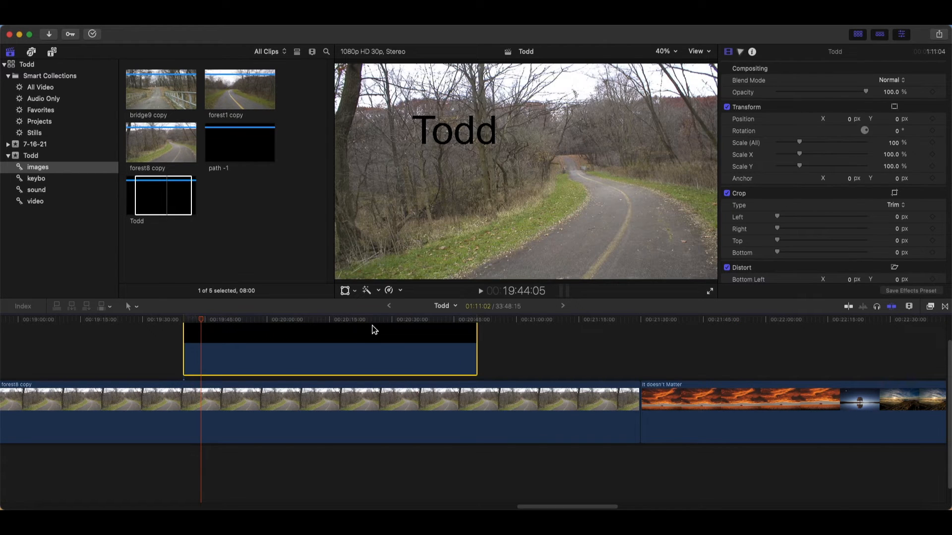
left_click(368, 322)
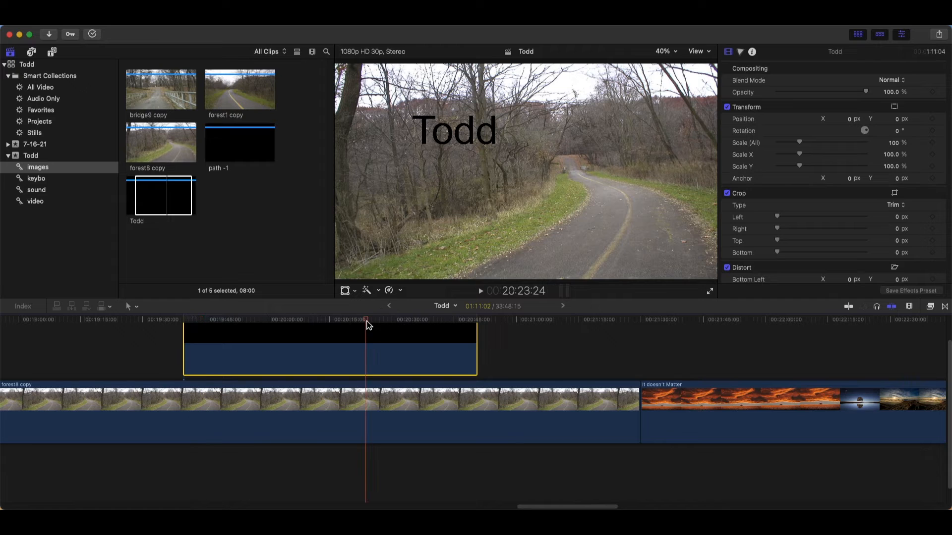
Reposition the name overlay with Transform to X 507.3 px and Y -434.7 px and finish the transform
right_click(476, 203)
left_click(493, 204)
left_click_drag(469, 139, 567, 223)
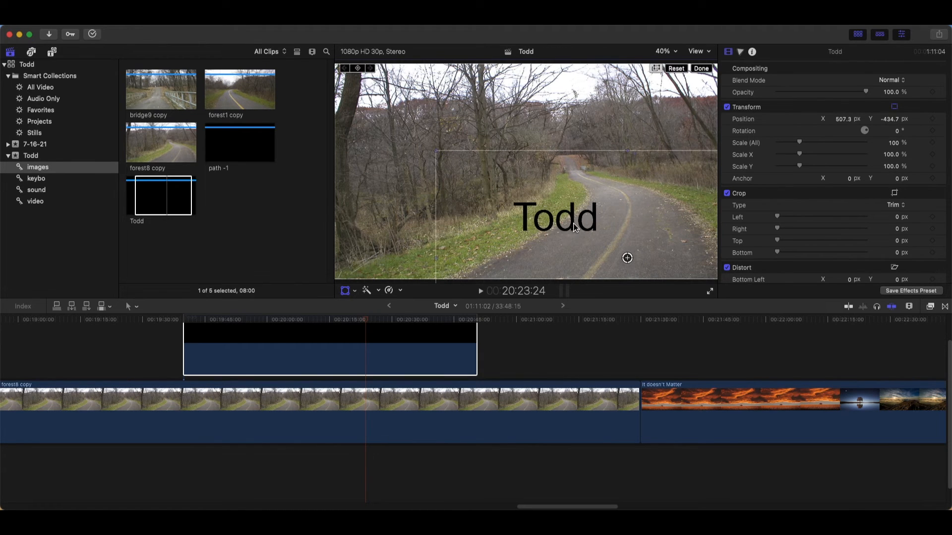
left_click(700, 68)
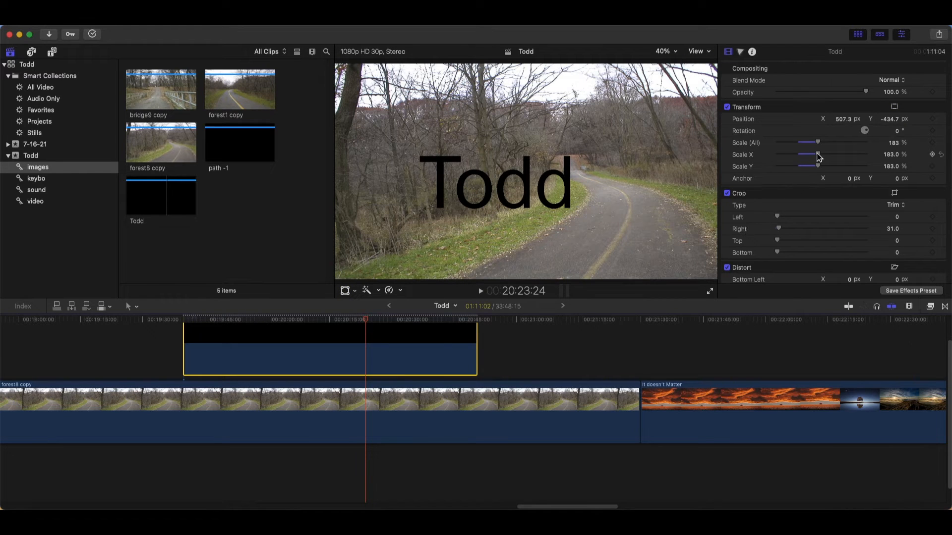
Try scaling the name overlay to 246% and trimming it 323 left, 302 right, 193 top and 548 bottom
mouse_move(821, 149)
left_mouse_down()
mouse_move(804, 148)
mouse_move(834, 147)
left_mouse_up()
left_click_drag(778, 219, 822, 259)
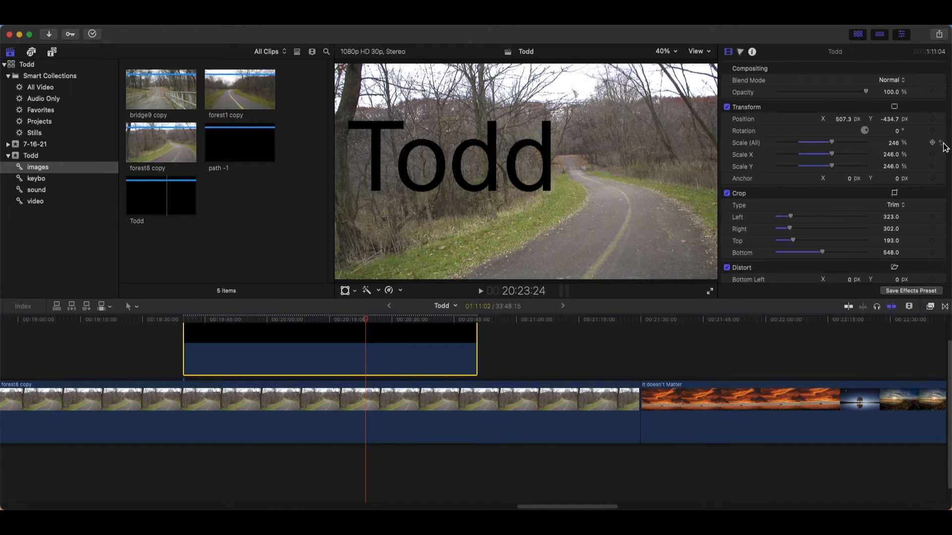
Reset the name overlay's overall scale and its bottom, top, right and left crop values to their defaults
left_click(942, 143)
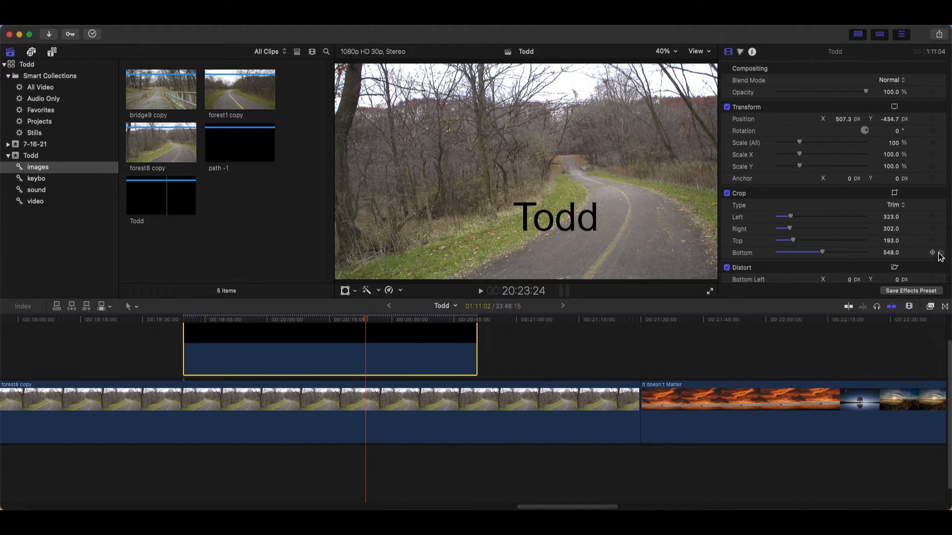
left_click(941, 253)
left_click(941, 240)
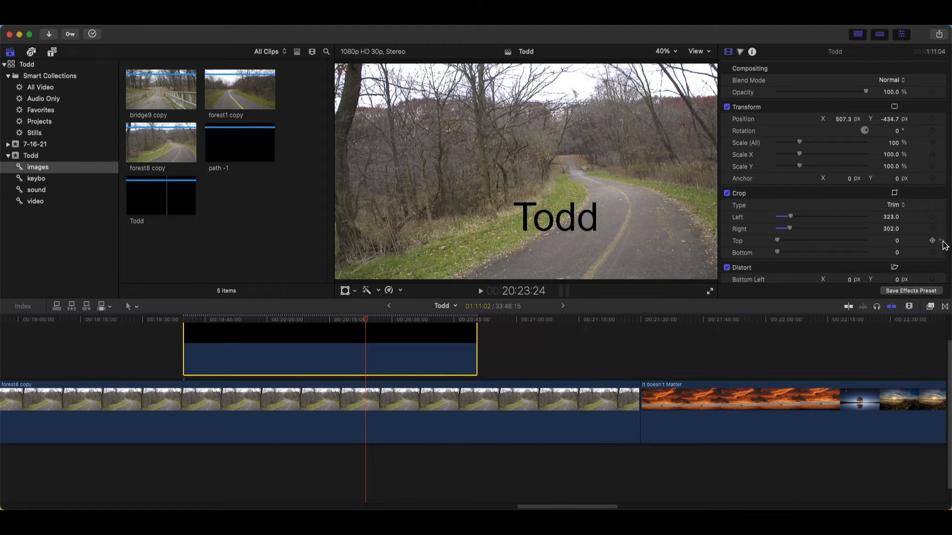
left_click(940, 229)
left_click(941, 217)
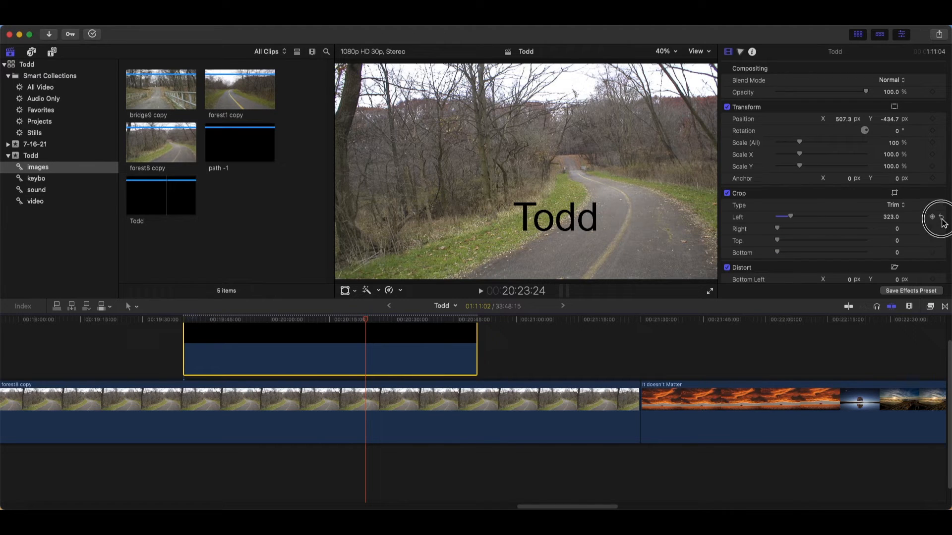
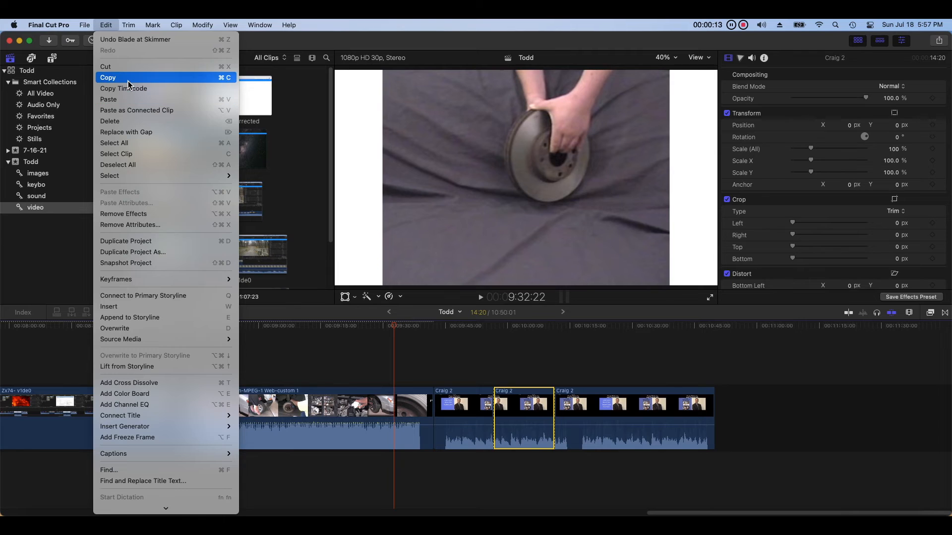
Copy and paste the middle segment of the bankruptcy video and place the copy directly above the original segment in the timeline
left_click(119, 77)
left_click(503, 326)
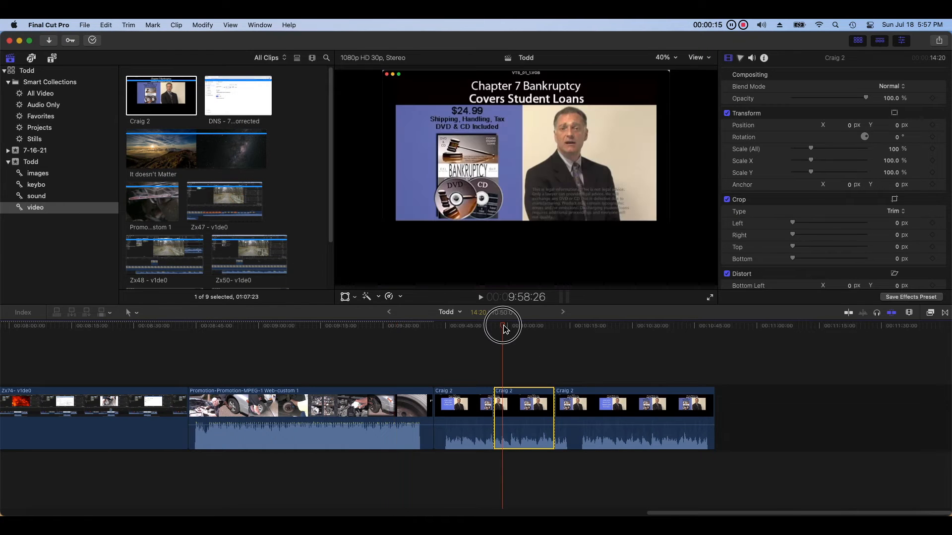
left_click(106, 25)
left_click(114, 99)
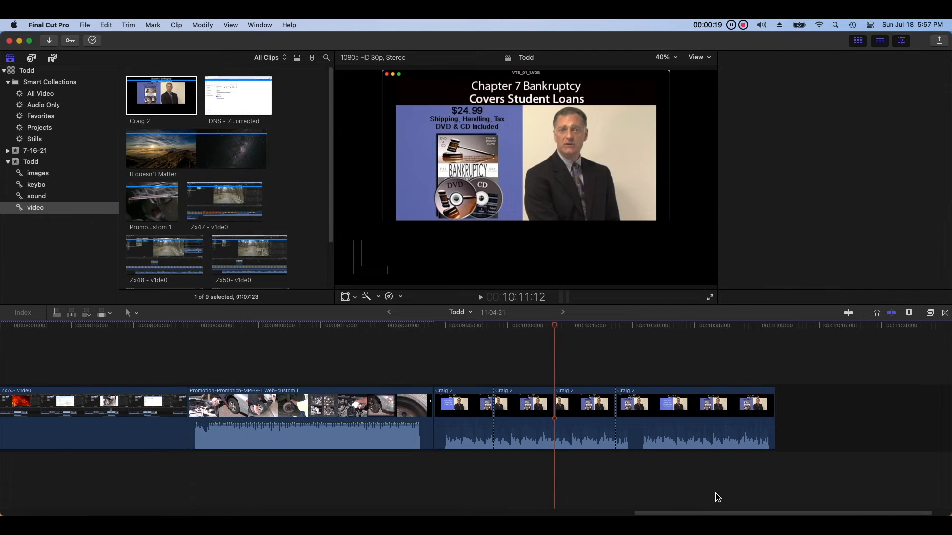
left_click(518, 425)
left_click_drag(518, 424, 519, 352)
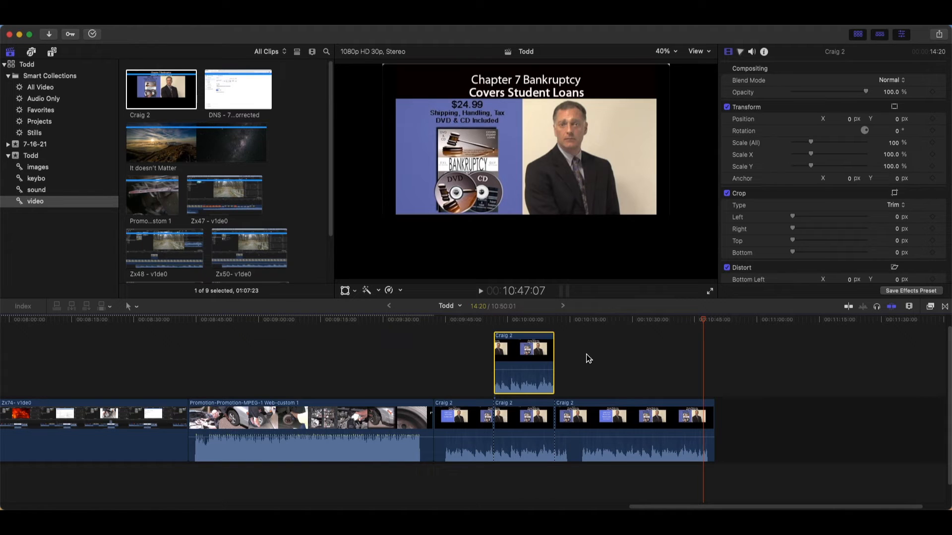
Disable the original middle bankruptcy segment beneath the copy in the primary storyline
left_click(528, 420)
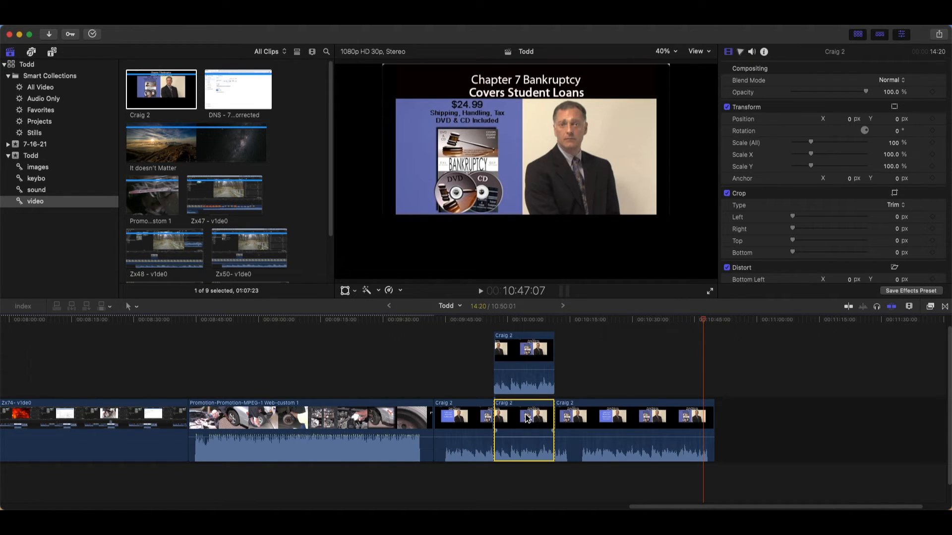
right_click(527, 419)
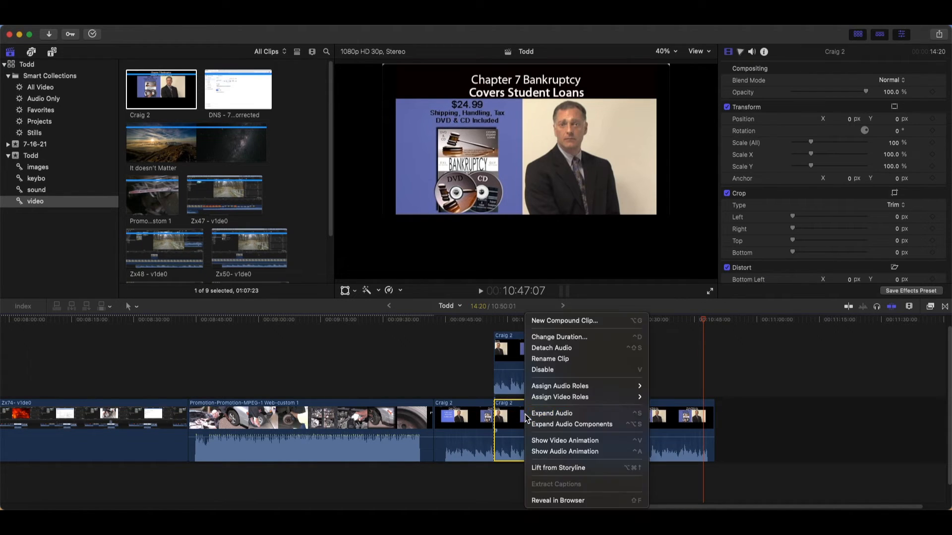
left_click(553, 371)
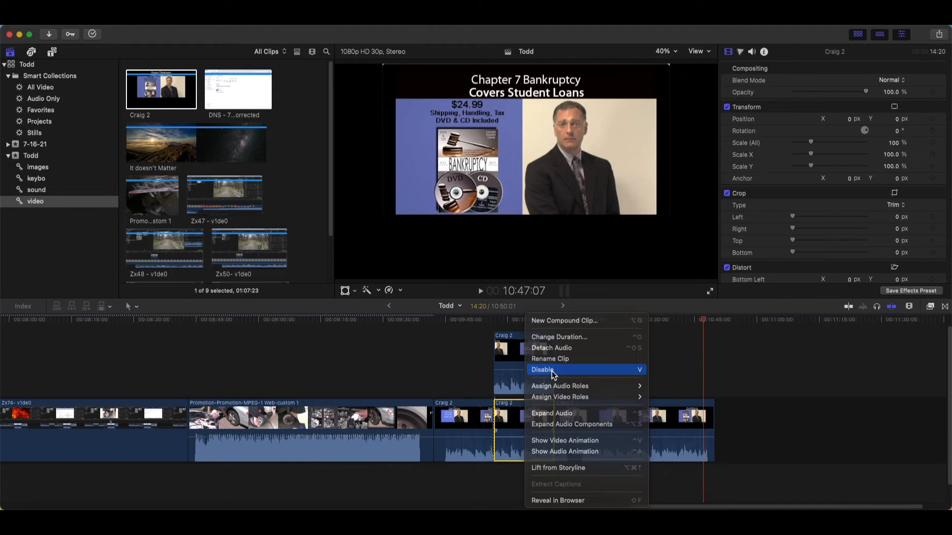
left_click(553, 371)
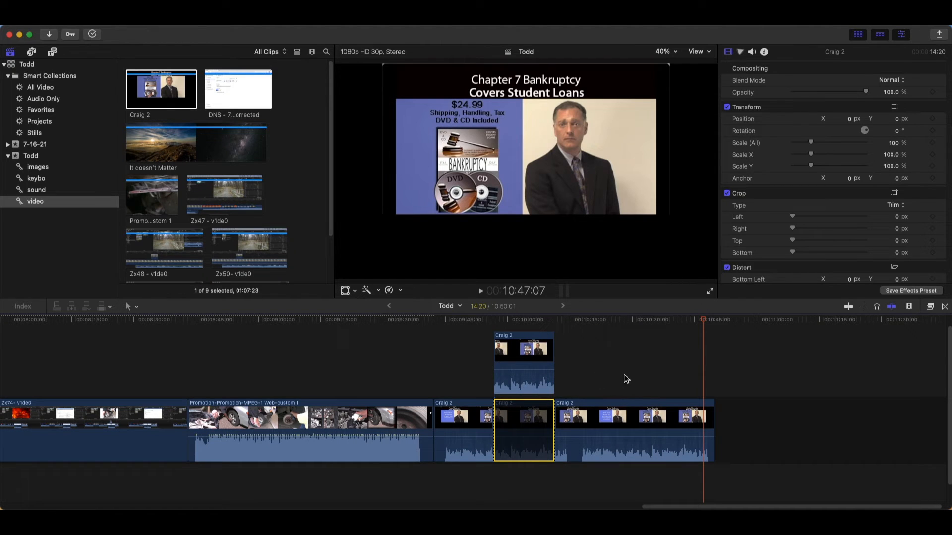
Detach the audio from the copied segment above the storyline and delete the detached audio clip
left_click(517, 366)
right_click(516, 364)
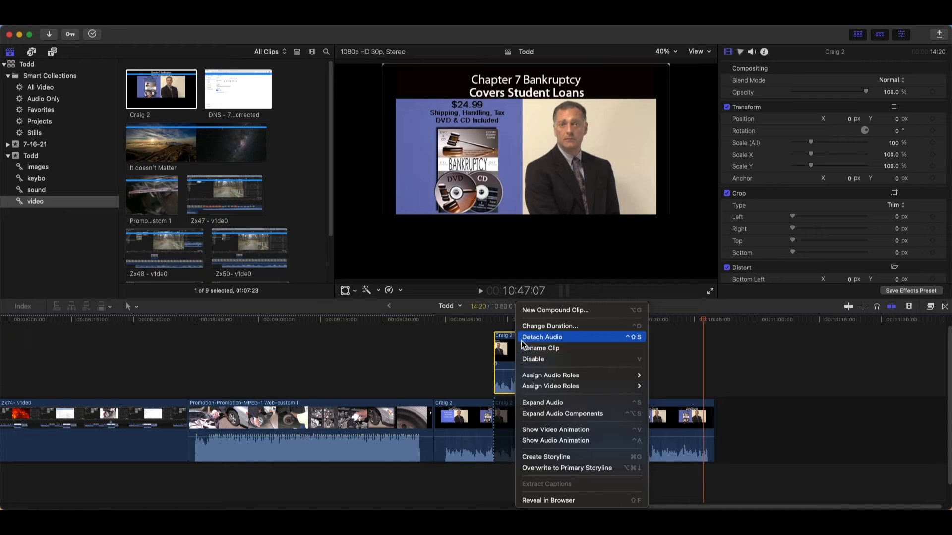
left_click(522, 339)
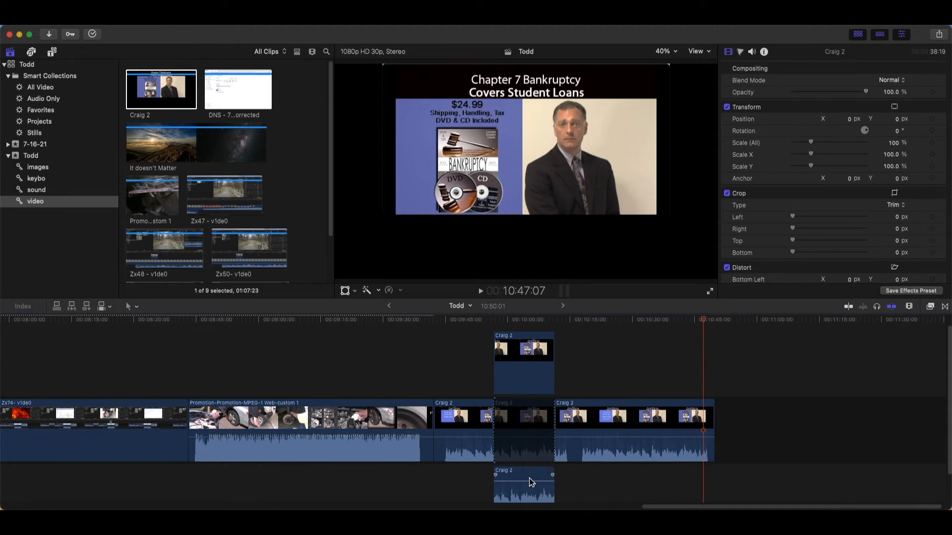
left_click(531, 480)
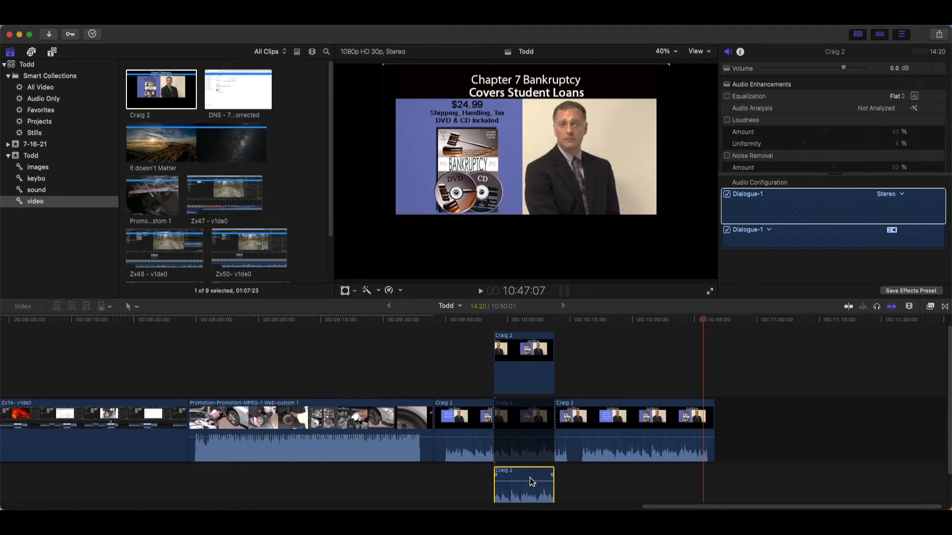
key("Delete")
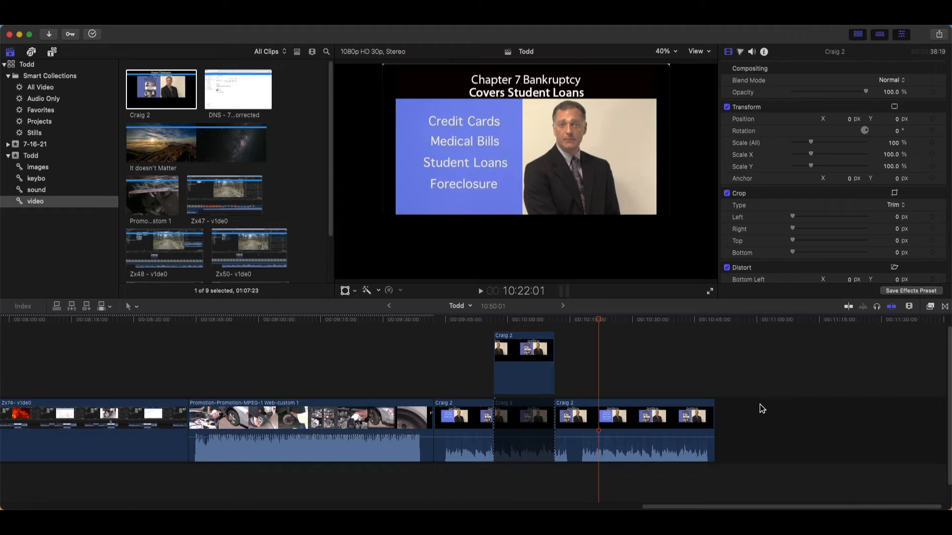
At 10:06:01, scale the copied segment to 138% and trim it 949 left, 528 right, 188 top and 541 bottom around the speaker
left_click(544, 373)
left_click_drag(600, 320, 533, 326)
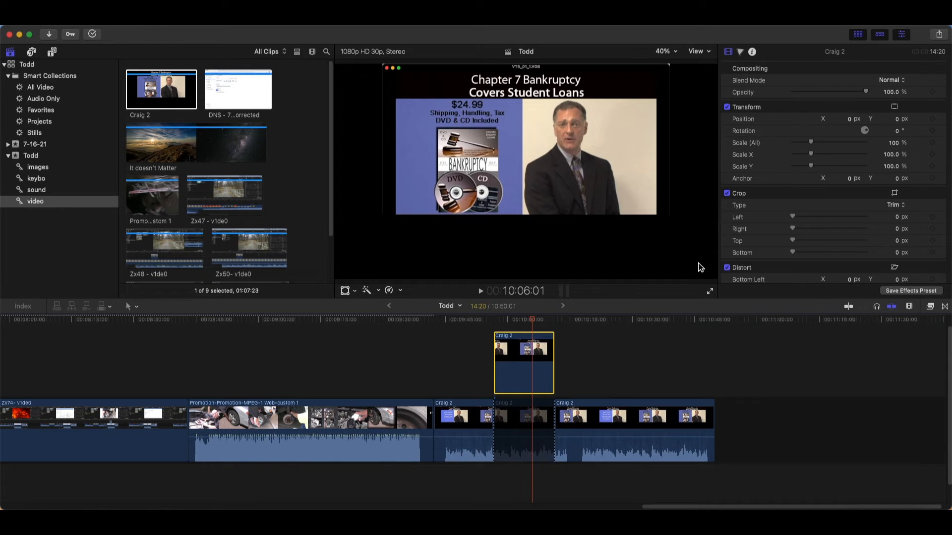
left_click_drag(810, 142, 817, 144)
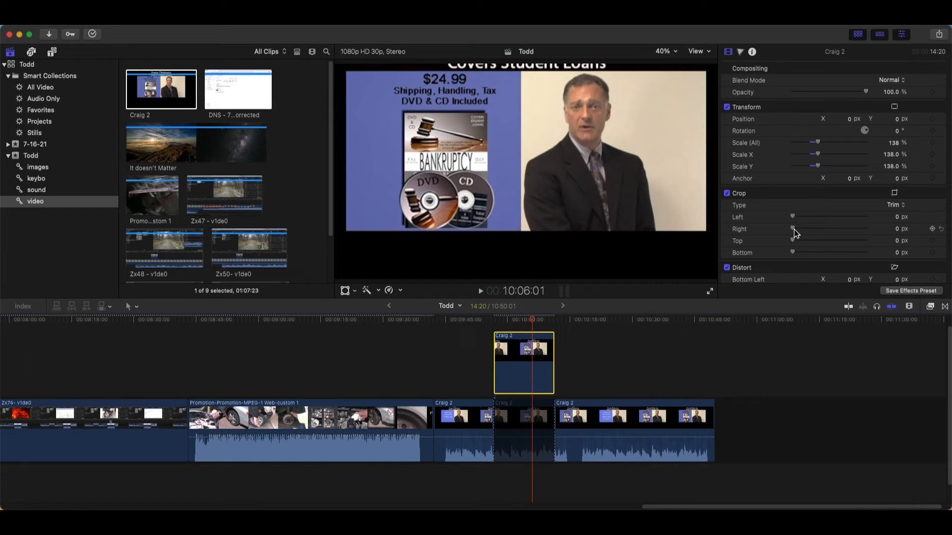
left_click_drag(793, 229, 833, 258)
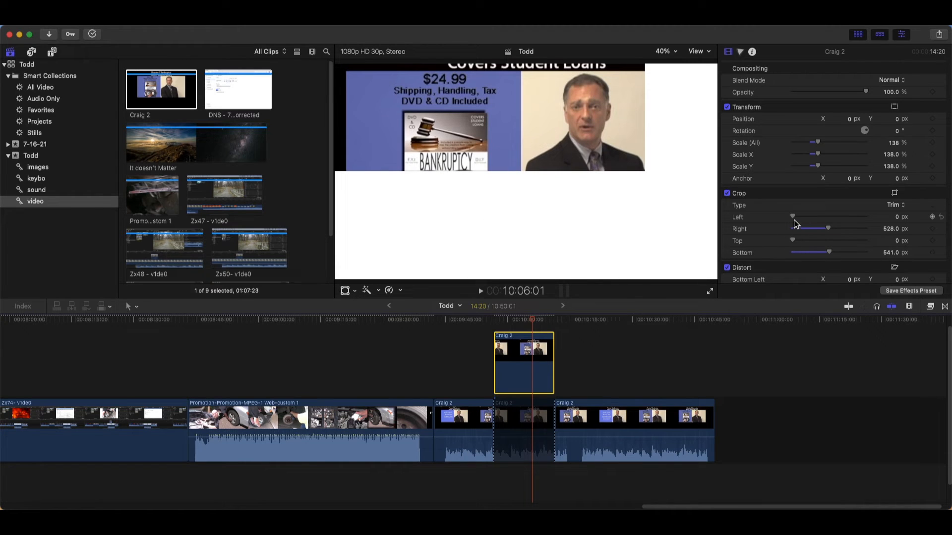
left_click_drag(792, 217, 860, 229)
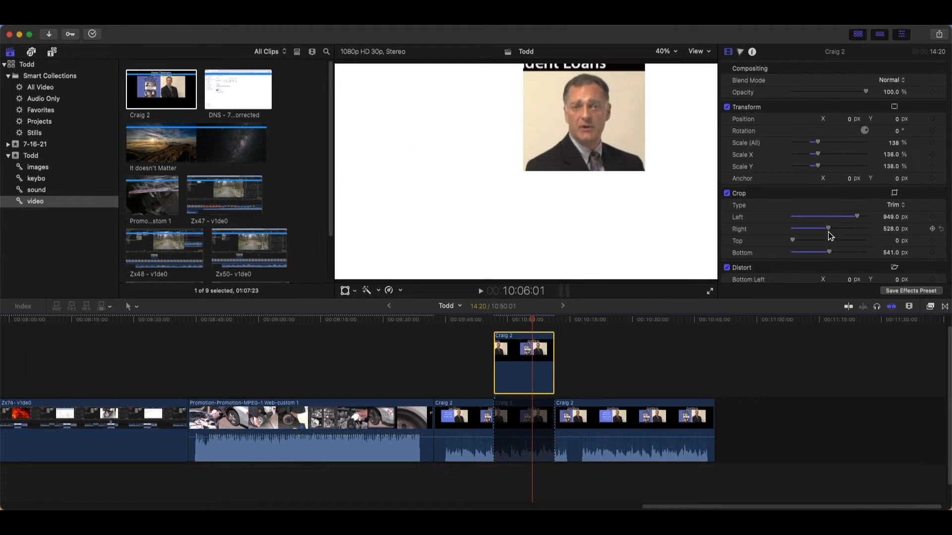
left_click_drag(793, 241, 810, 248)
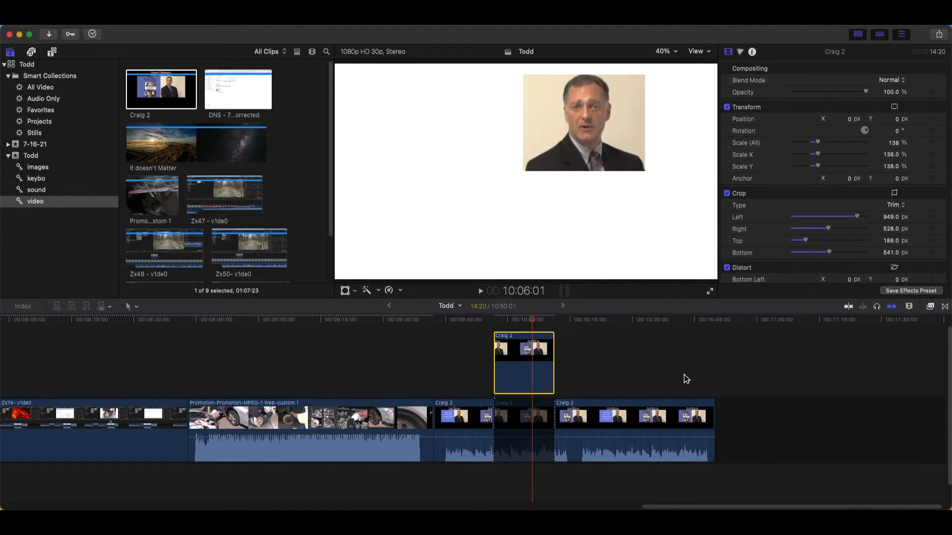
Enable the original middle bankruptcy segment in the primary storyline again
left_click(527, 436)
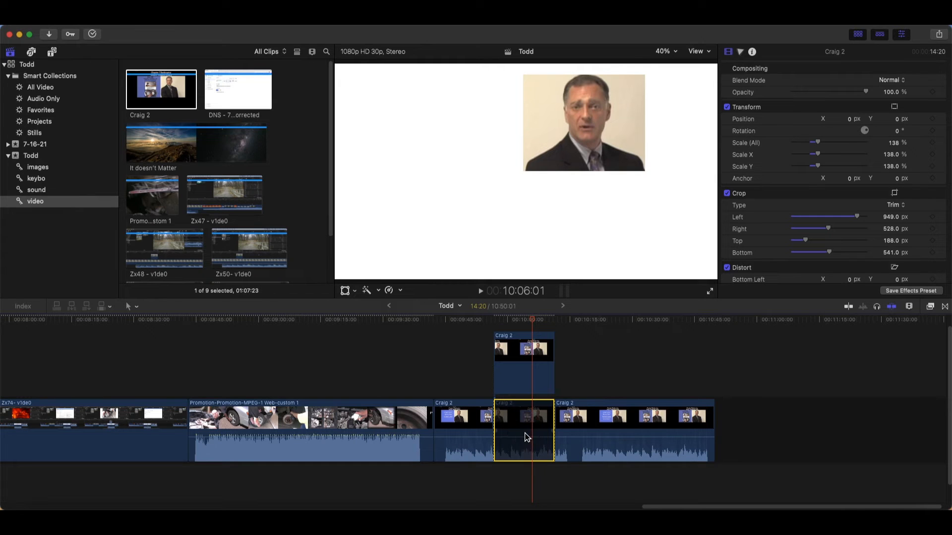
right_click(527, 436)
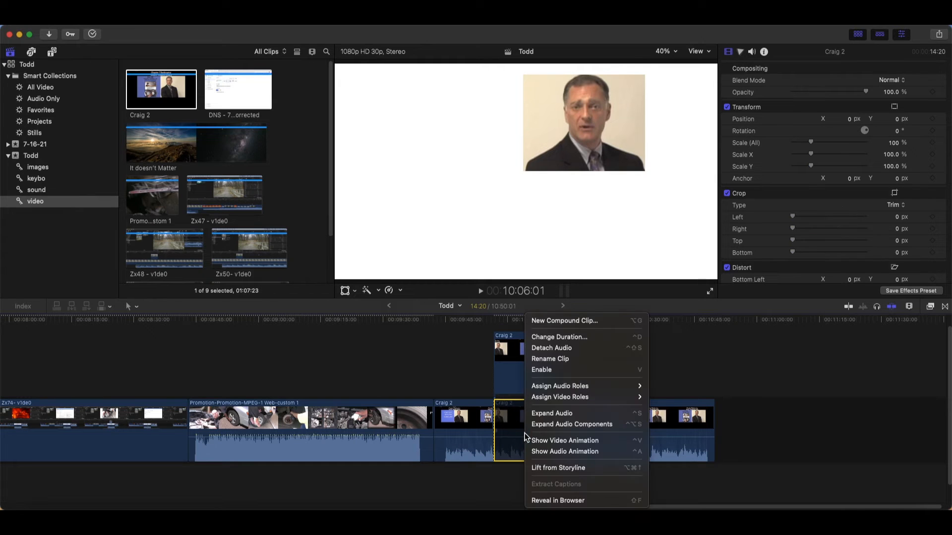
left_click(570, 375)
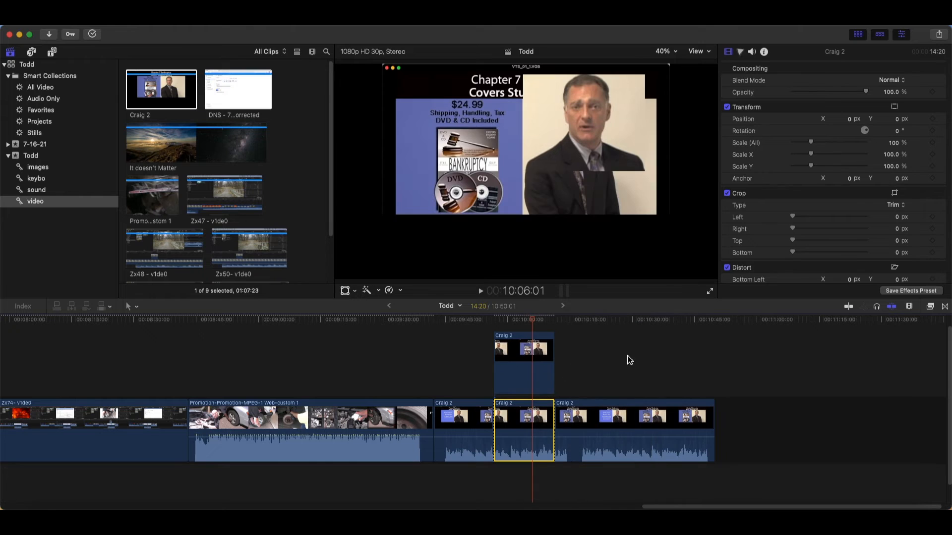
Align the cropped speaker copy over the original by scaling it to 147% and moving it to X -7.9 px, Y -177.9 px
left_click(532, 388)
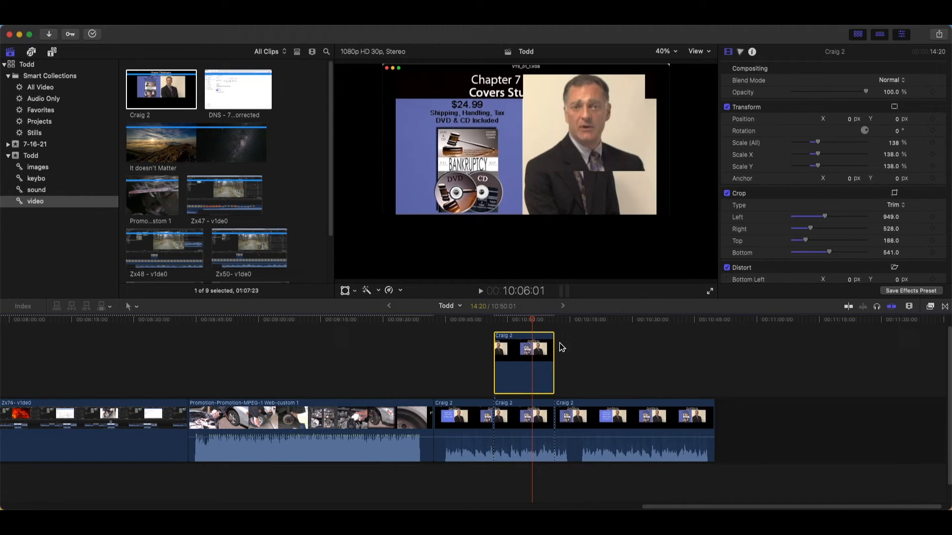
right_click(551, 196)
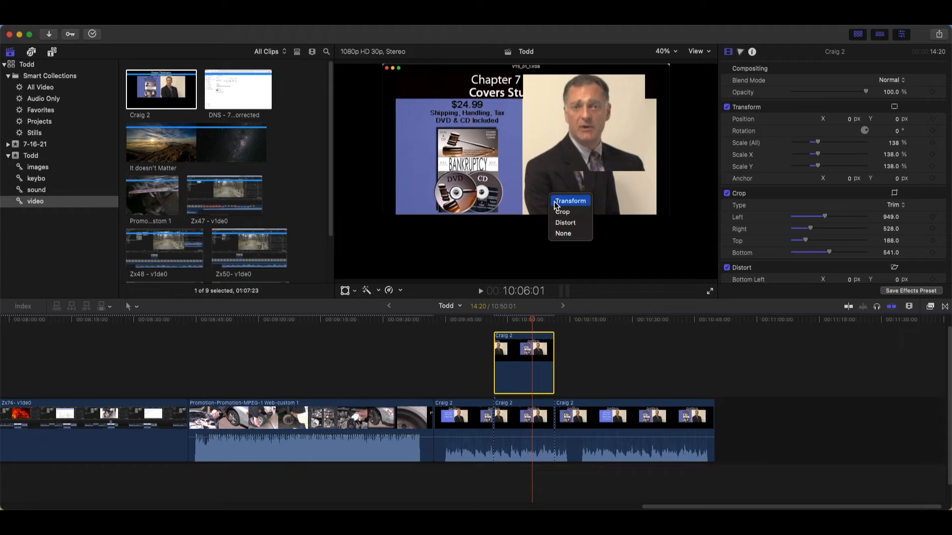
left_click(556, 201)
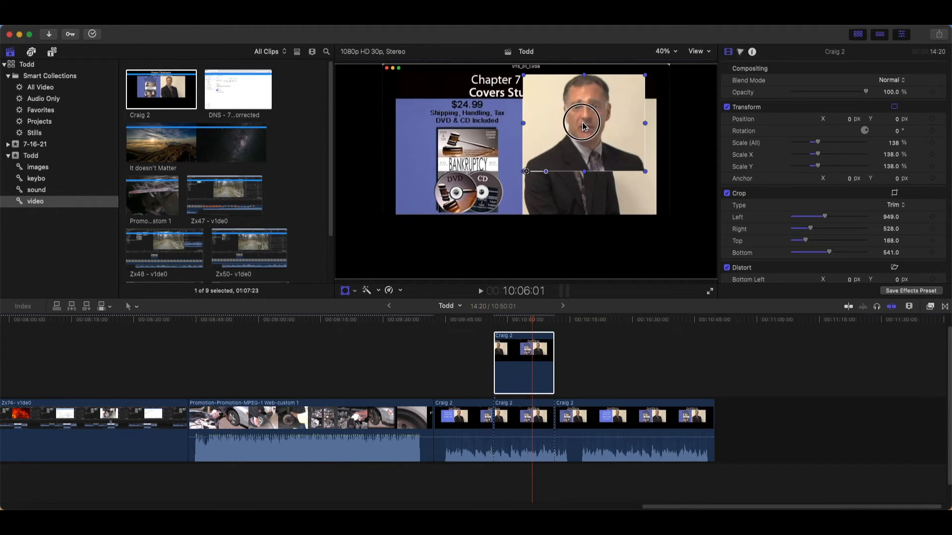
left_click_drag(582, 124, 581, 147)
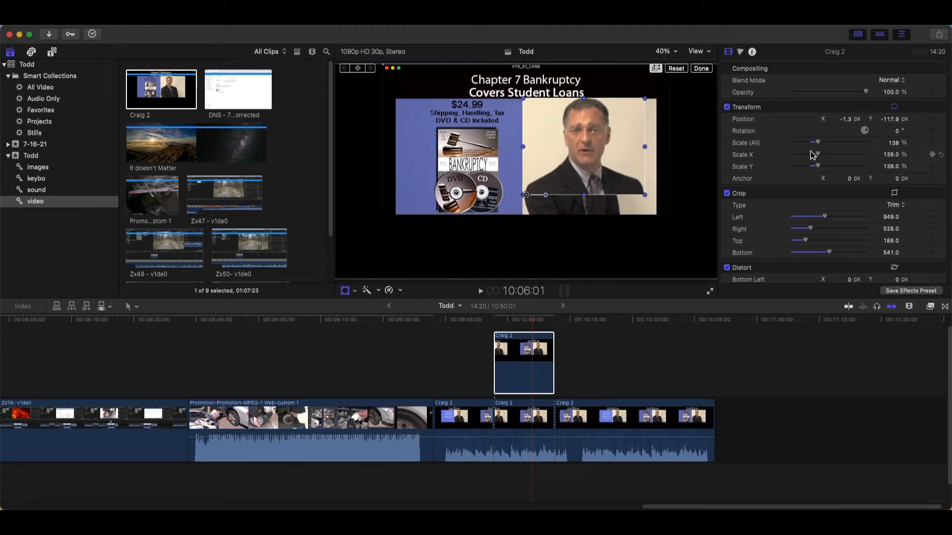
left_click_drag(819, 146, 820, 144)
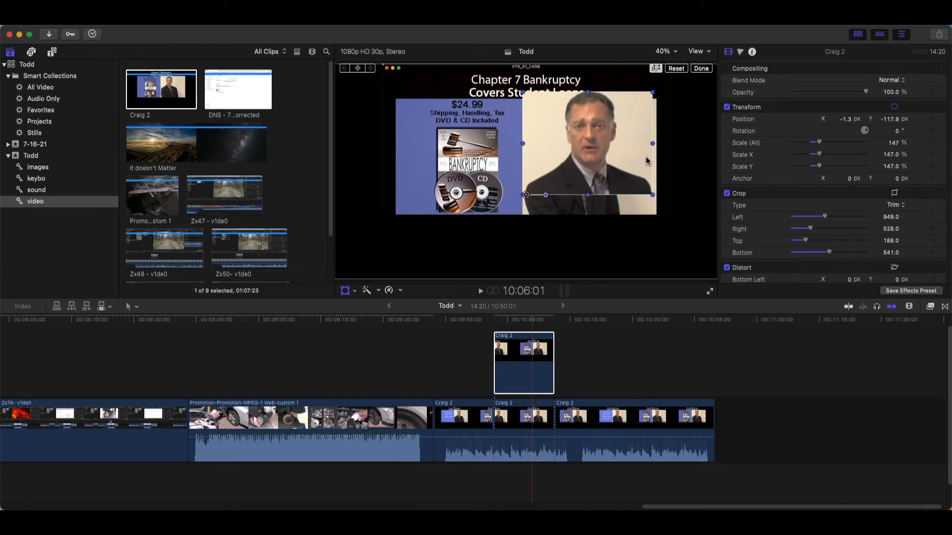
mouse_move(623, 148)
left_mouse_down()
mouse_move(610, 157)
mouse_move(623, 158)
left_mouse_up()
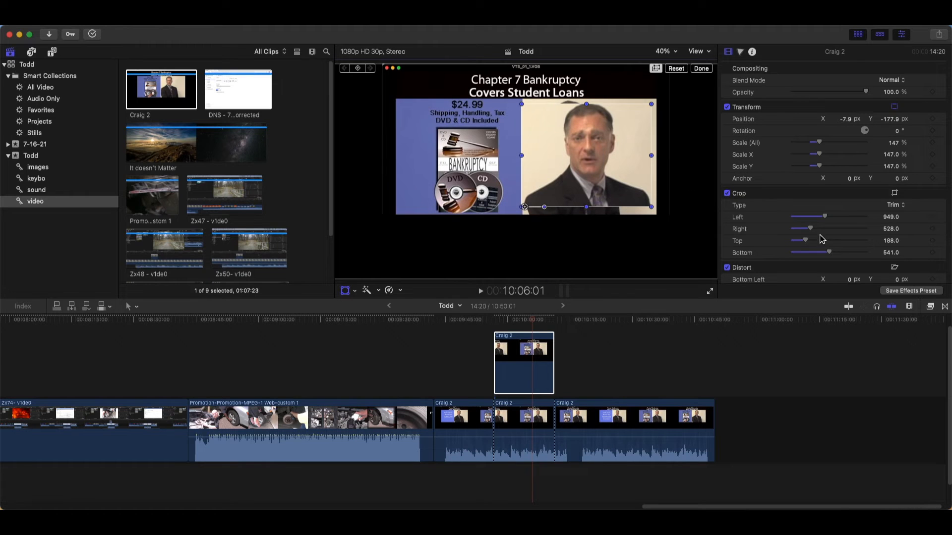
Adjust the speaker copy's trim to 508 right, 175 top and 504 bottom, then leave the transform
left_click_drag(825, 221, 809, 233)
left_click(829, 253)
left_click_drag(829, 254, 806, 246)
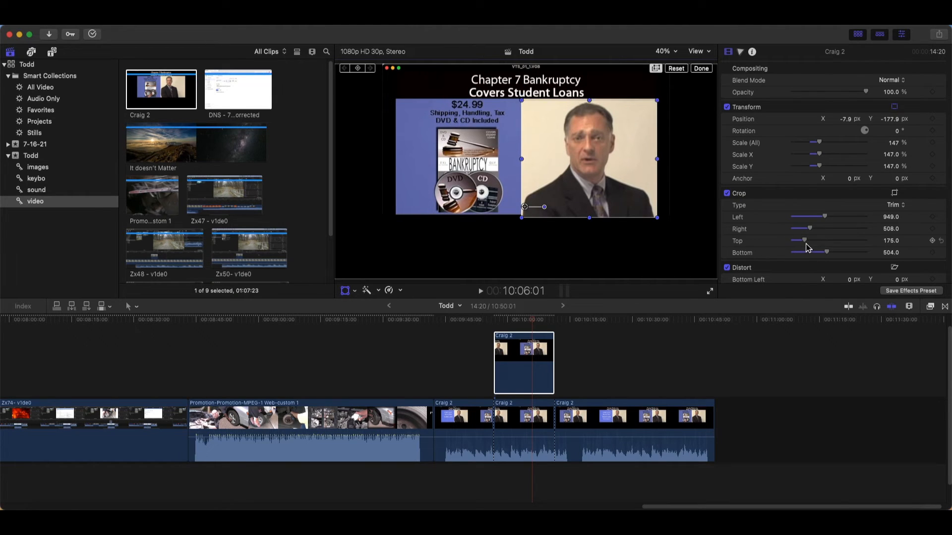
left_click(519, 359)
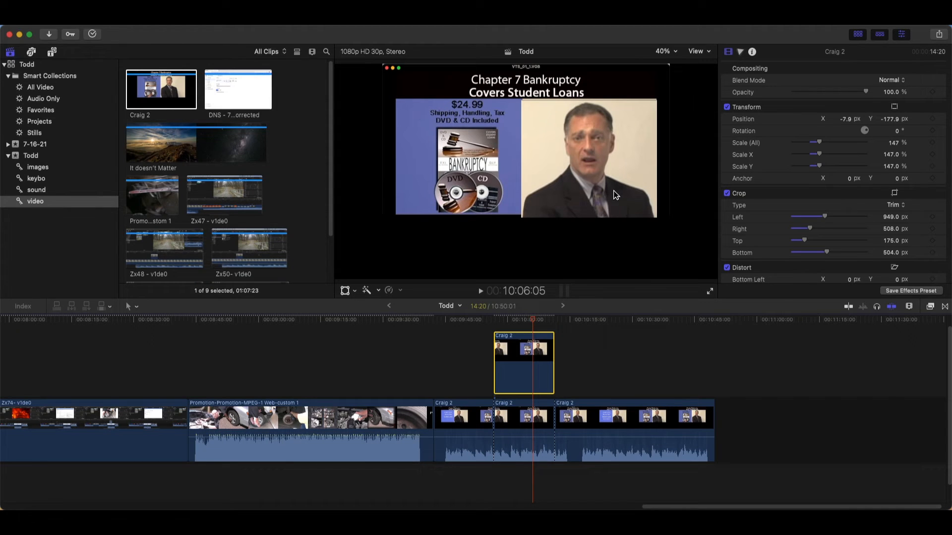
Set the speaker copy's horizontal scale to 156.74%, checking its upper edge at 200% magnification
left_click(675, 52)
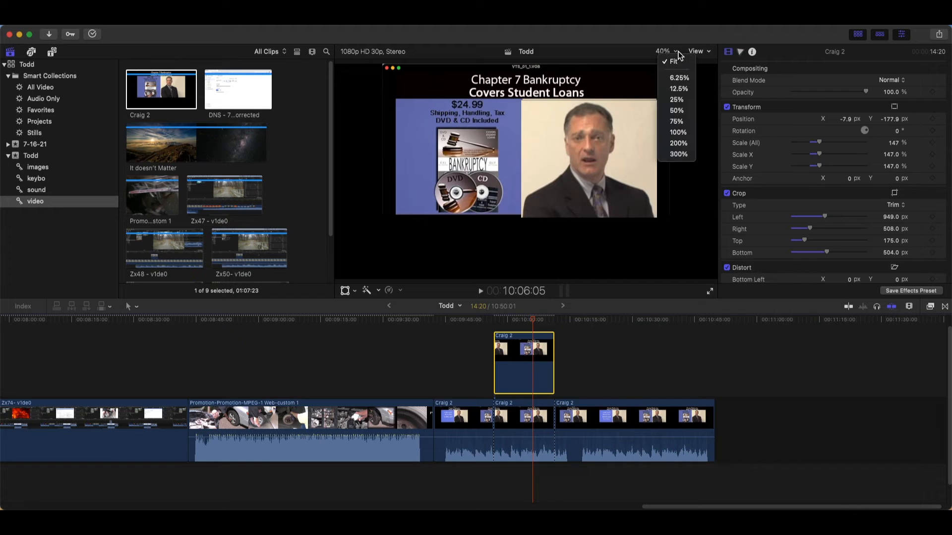
left_click(691, 145)
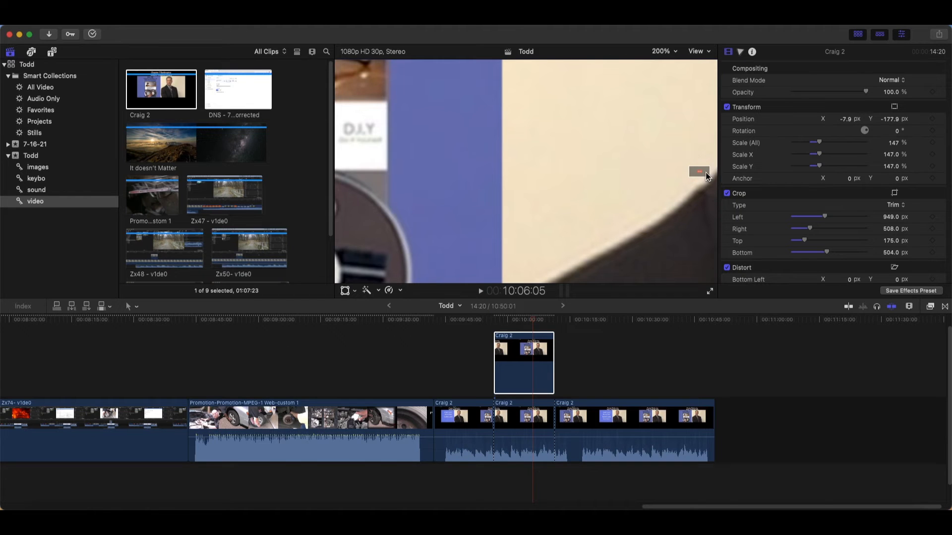
mouse_move(699, 171)
left_mouse_down()
mouse_move(682, 170)
mouse_move(697, 165)
left_mouse_up()
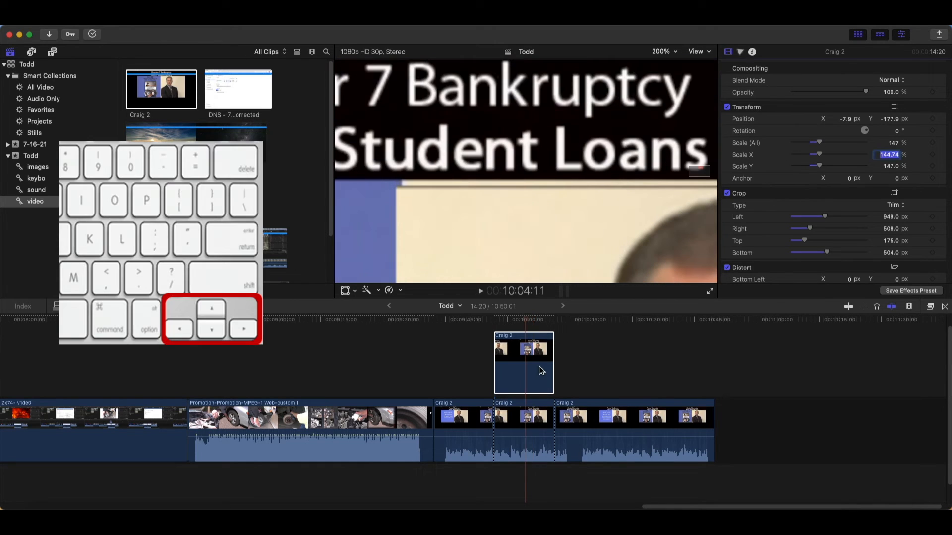
left_click(538, 349)
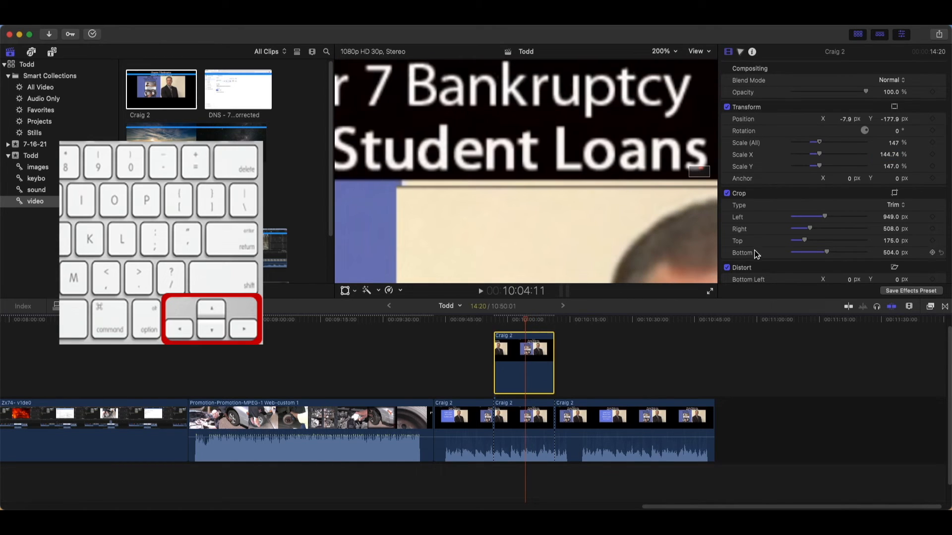
left_click(889, 154)
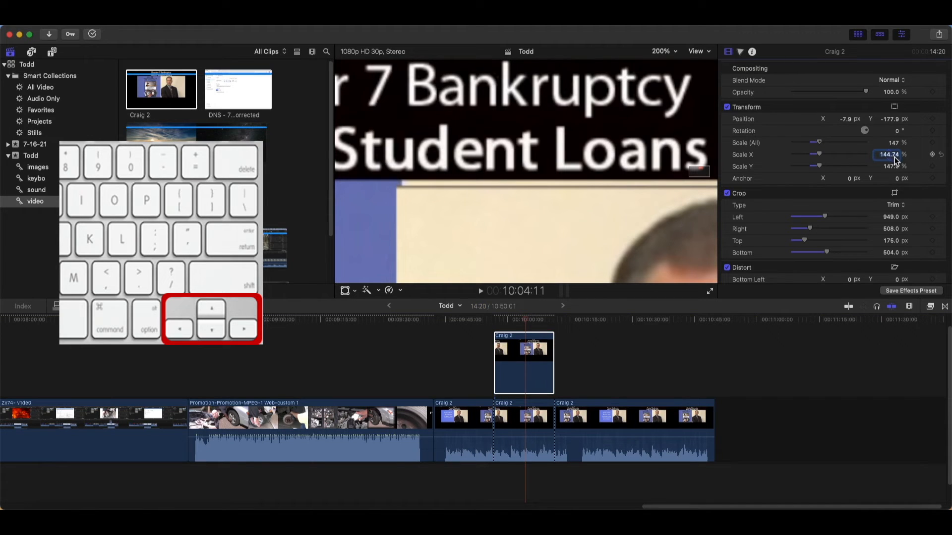
key("Up")
key("Up")
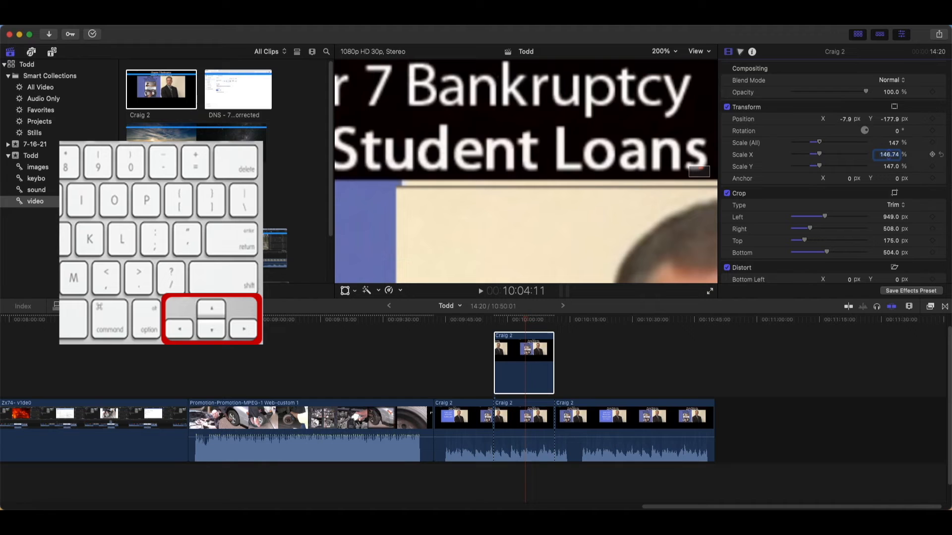
key("Up")
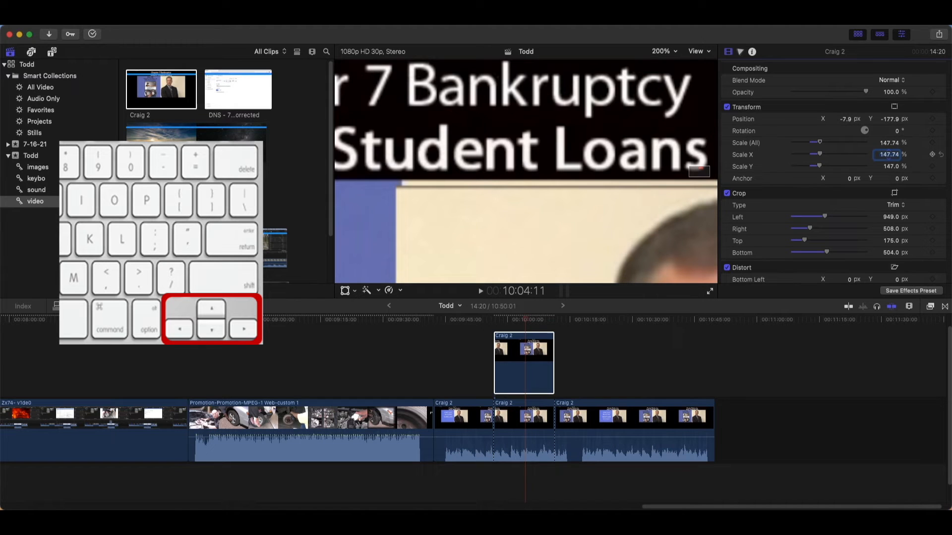
key("Down")
key("Down")
key("Down")
key("Down")
key("Down")
key("Down")
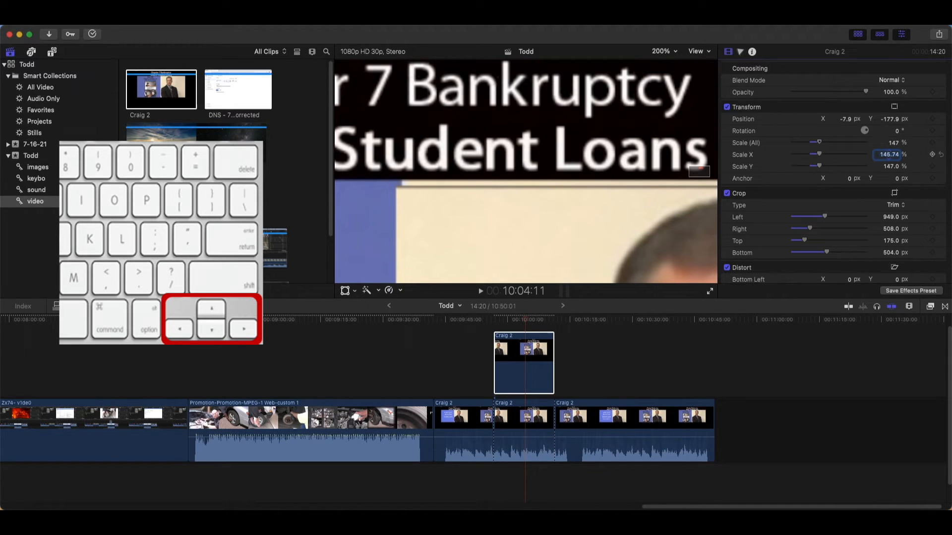
key("Up")
key("Up")
key("Up")
key("Up")
key("Up")
key("Up")
key("Up")
key("Up")
key("Up")
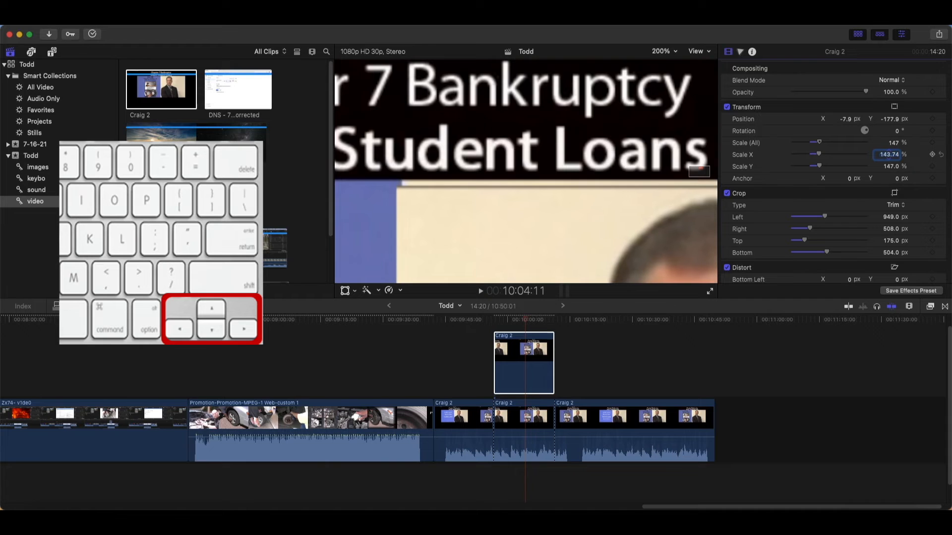
key("Up")
key("Up")
key("Up")
key("Up")
key("Up")
key("Up")
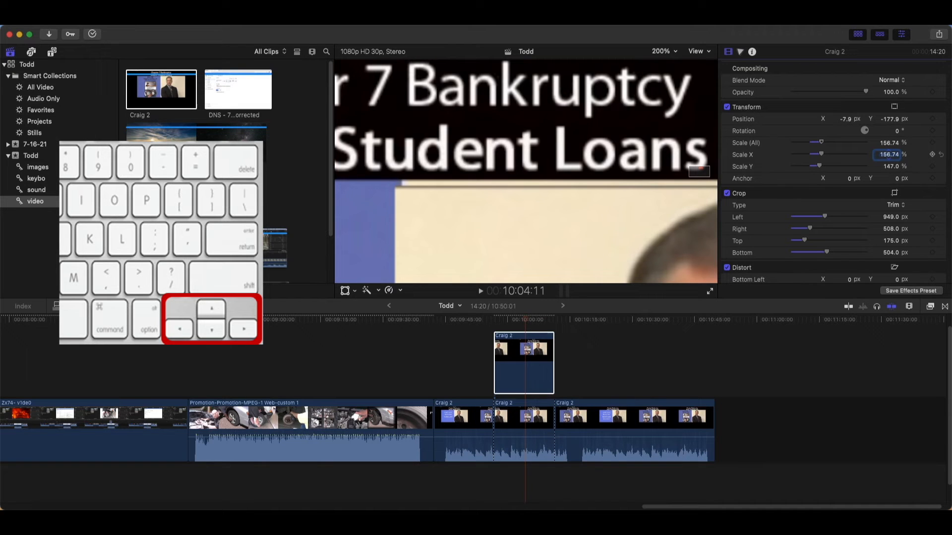
Set the speaker copy's vertical scale to 149%
left_click(892, 167)
key("Up")
key("Up")
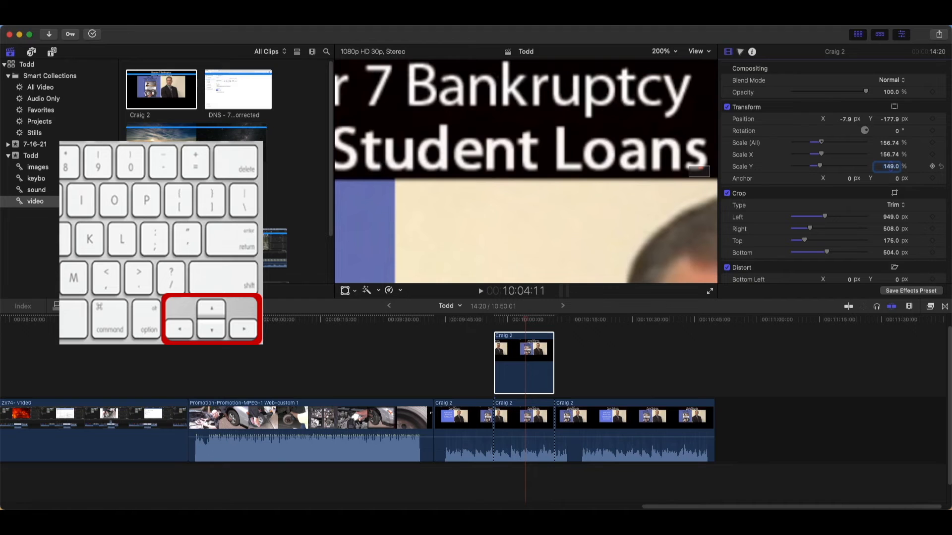
Trim the bottom of the speaker copy by 514.8 px so it lines up with the blue panel's lower edge
left_click_drag(694, 172, 706, 175)
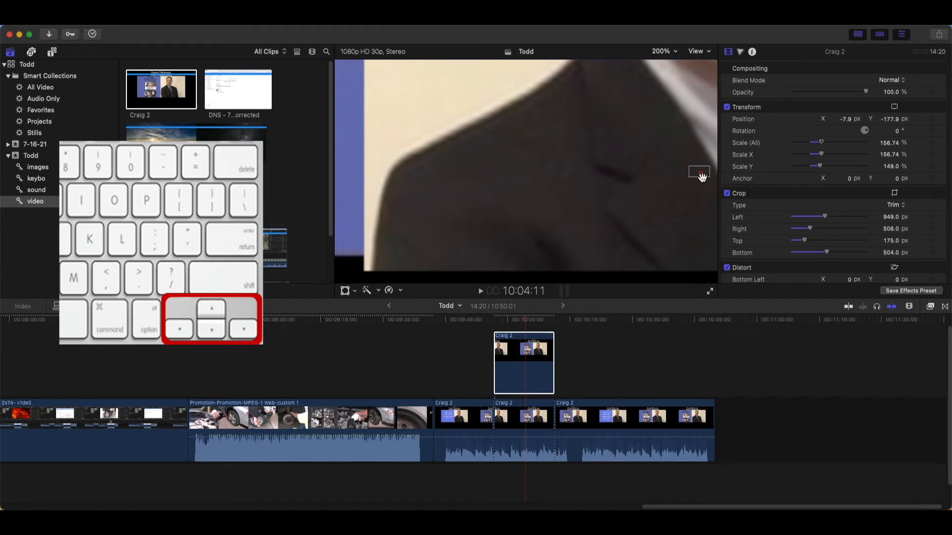
left_click_drag(701, 175, 702, 178)
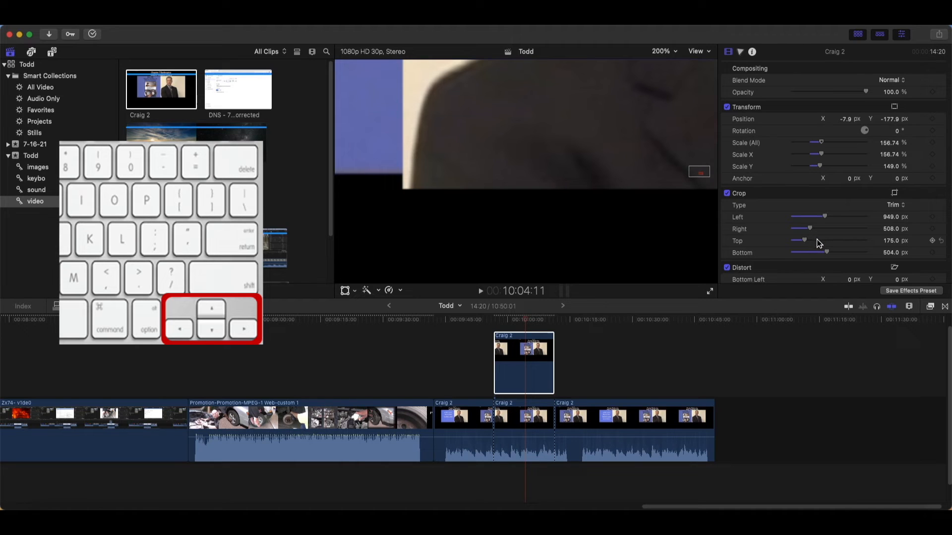
left_click(895, 254)
key("Down")
key("Up")
key("Up")
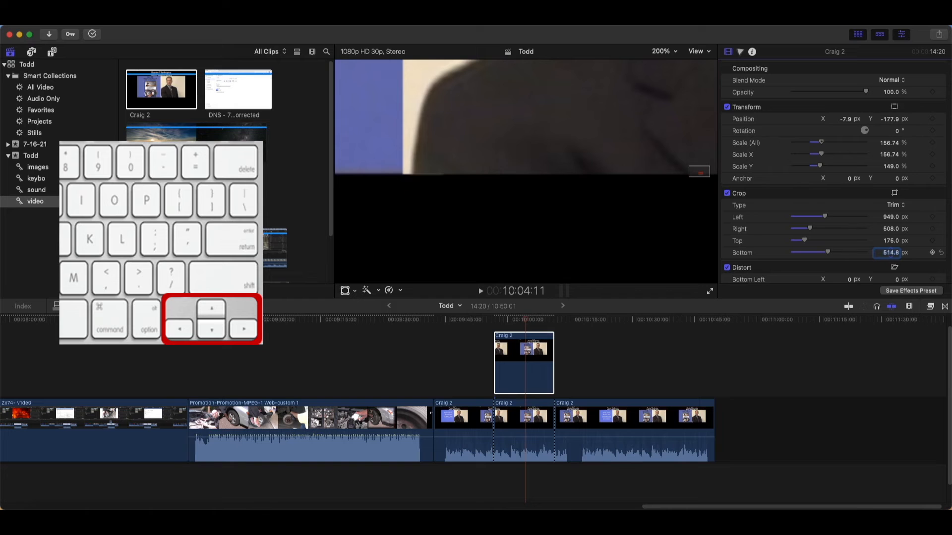
Check the speaker copy's upper edge, fit the whole frame in view, and preview full screen from 9:48:22
left_click(693, 172)
mouse_move(692, 171)
left_mouse_down()
mouse_move(704, 169)
mouse_move(691, 163)
mouse_move(699, 172)
left_mouse_up()
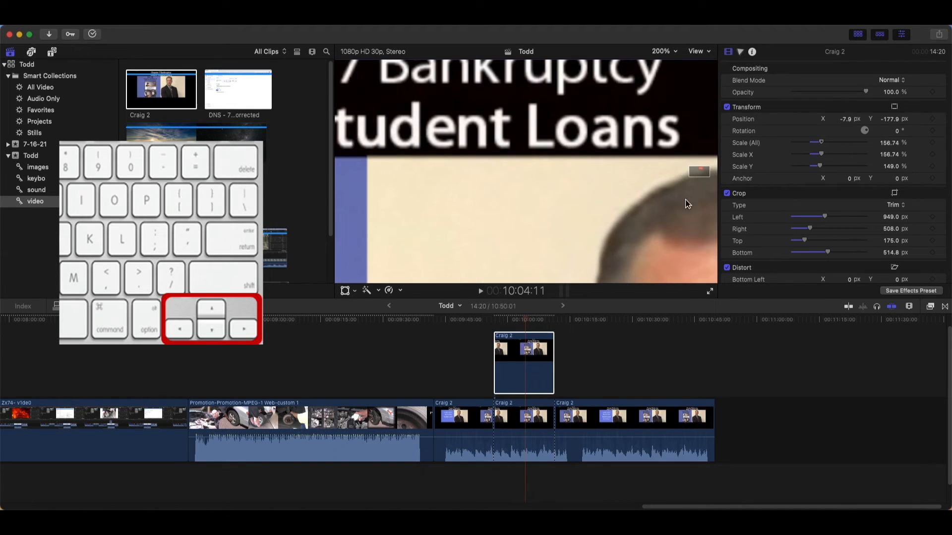
left_click(676, 51)
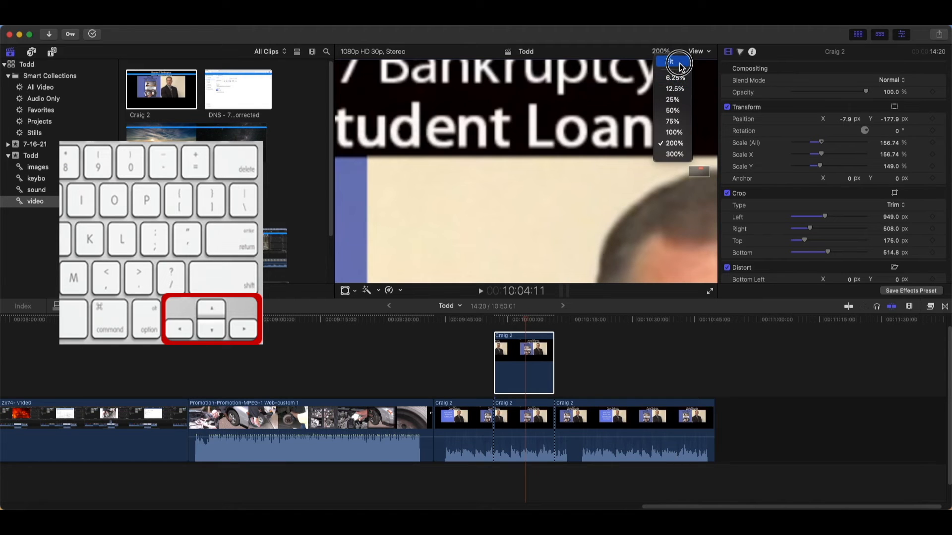
left_click(670, 61)
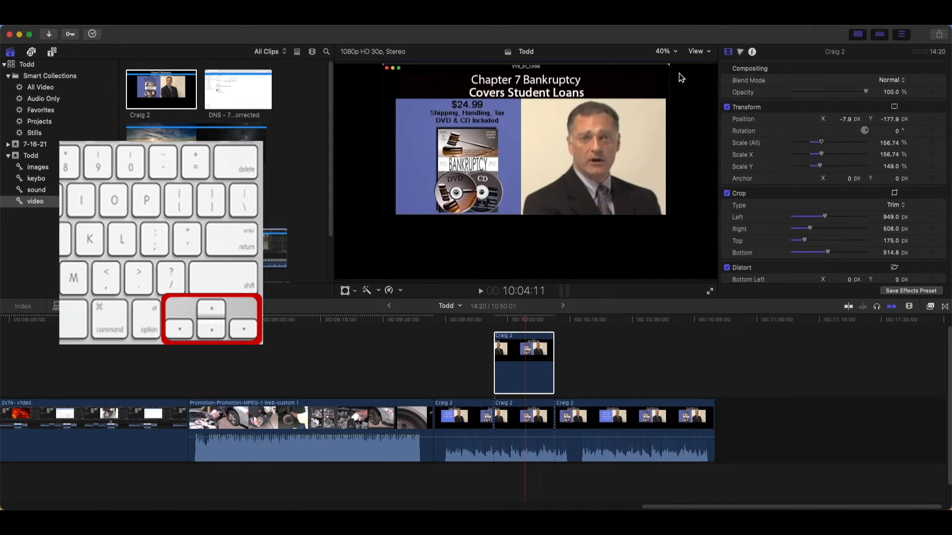
left_click(462, 320)
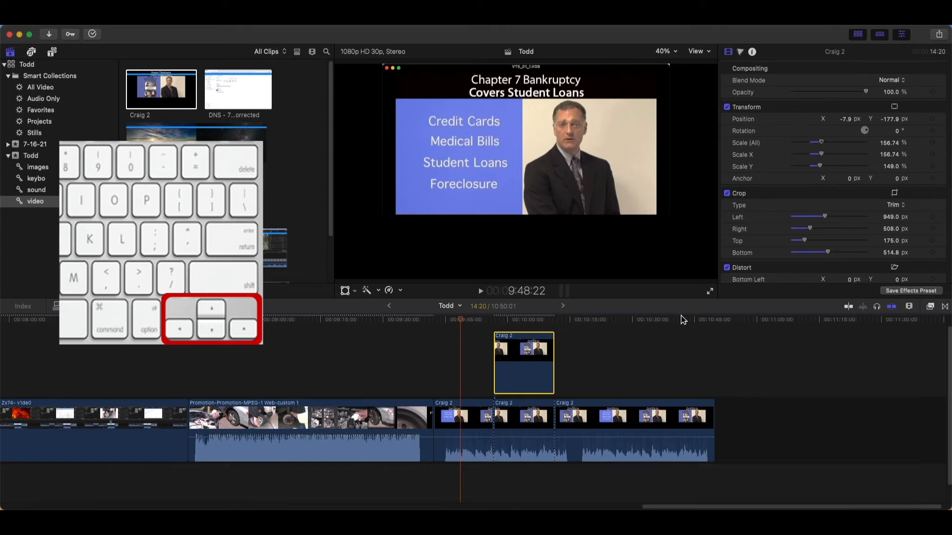
left_click(709, 292)
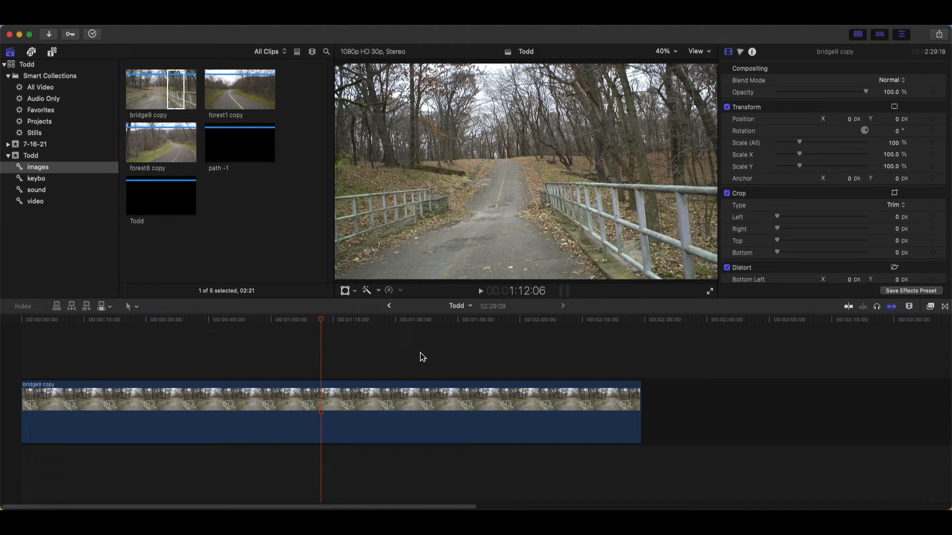
Apply a Ken Burns crop to the bridge9 copy clip, starting on the upper-right trees at about half the frame width, and play it
right_click(452, 252)
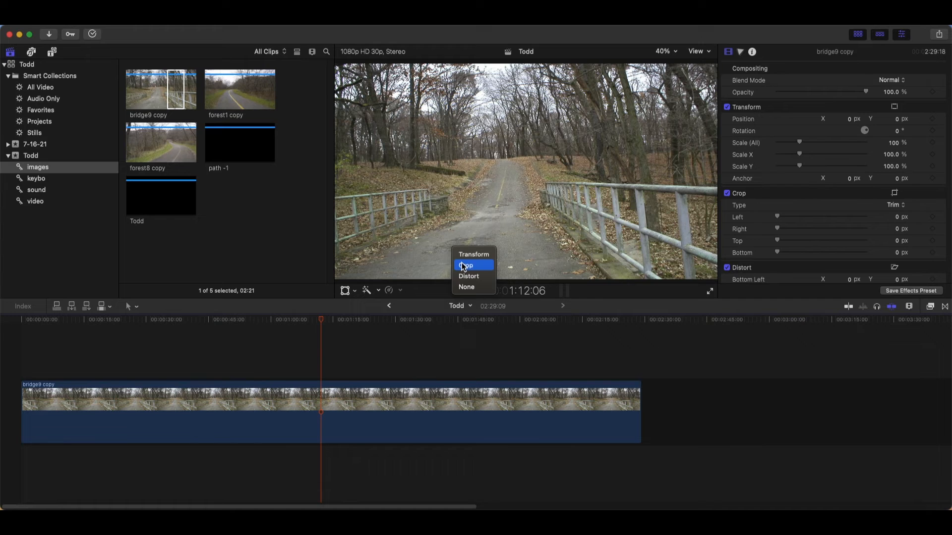
left_click(464, 266)
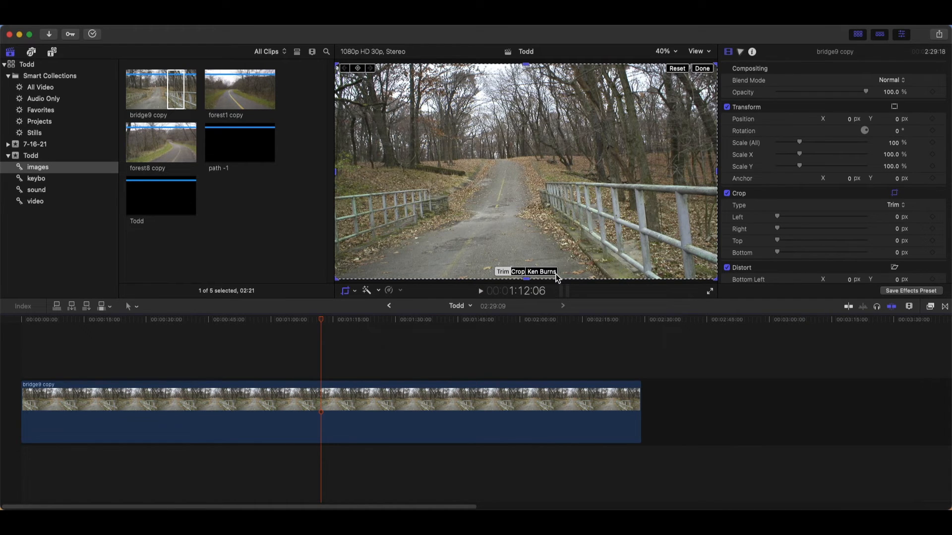
left_click(555, 273)
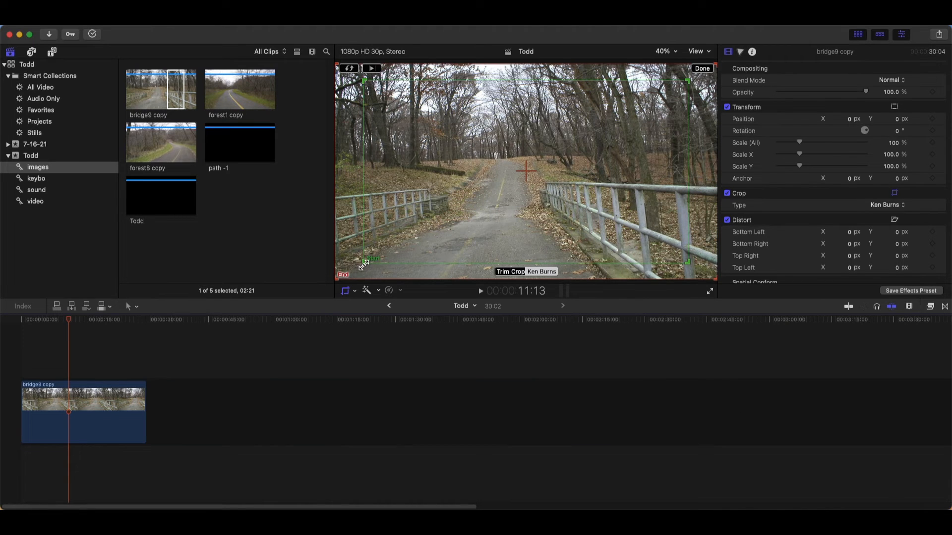
left_click_drag(361, 263, 505, 220)
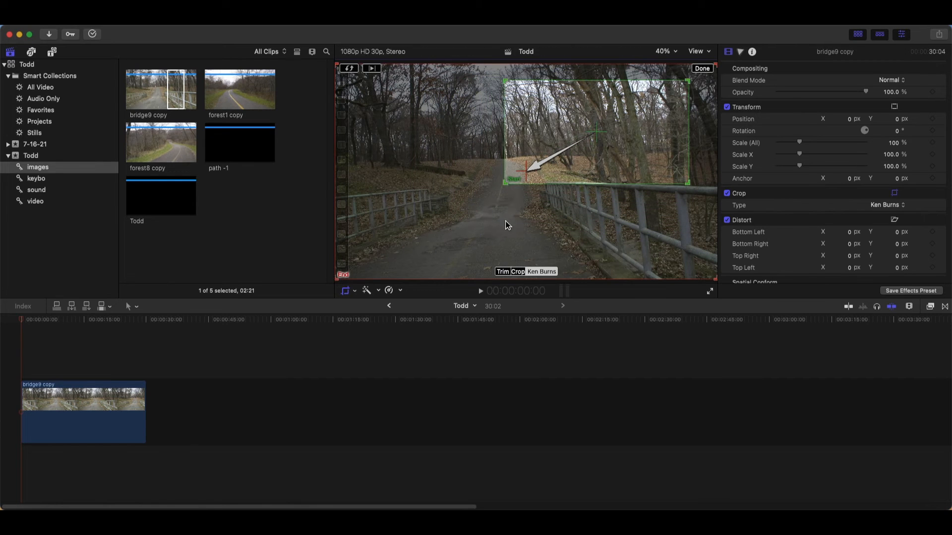
left_click(702, 69)
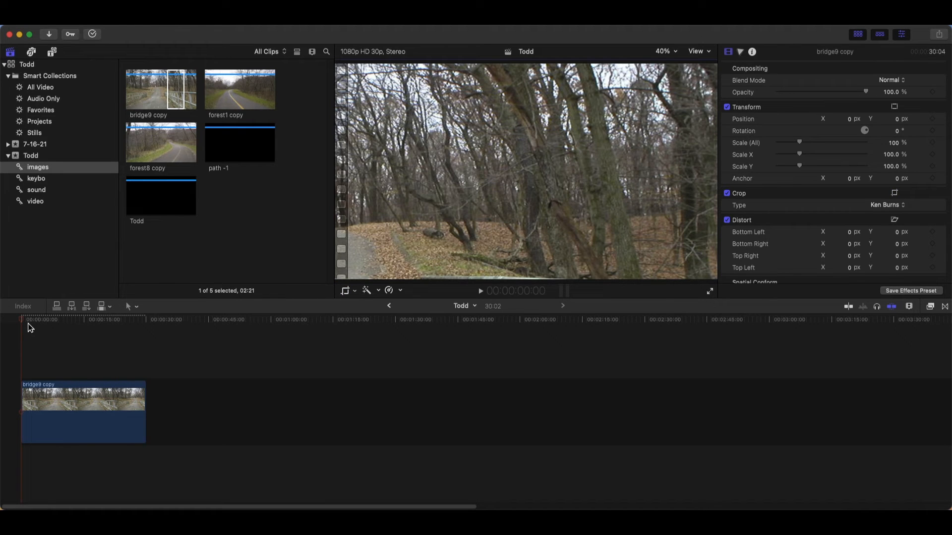
left_click_drag(27, 324, 21, 353)
left_click(481, 292)
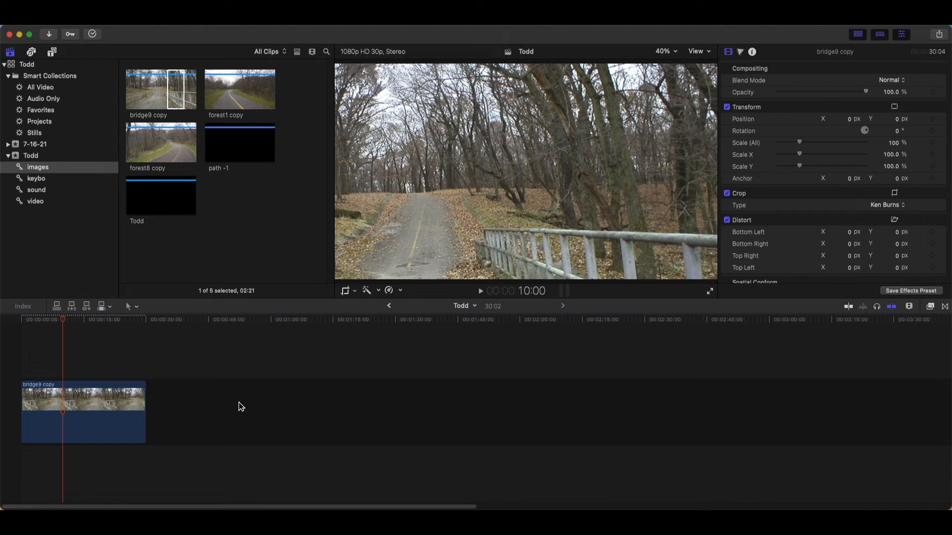
Swap the start and end frames of the bridge clip's Ken Burns crop and play the clip from the beginning
right_click(432, 224)
left_click(447, 241)
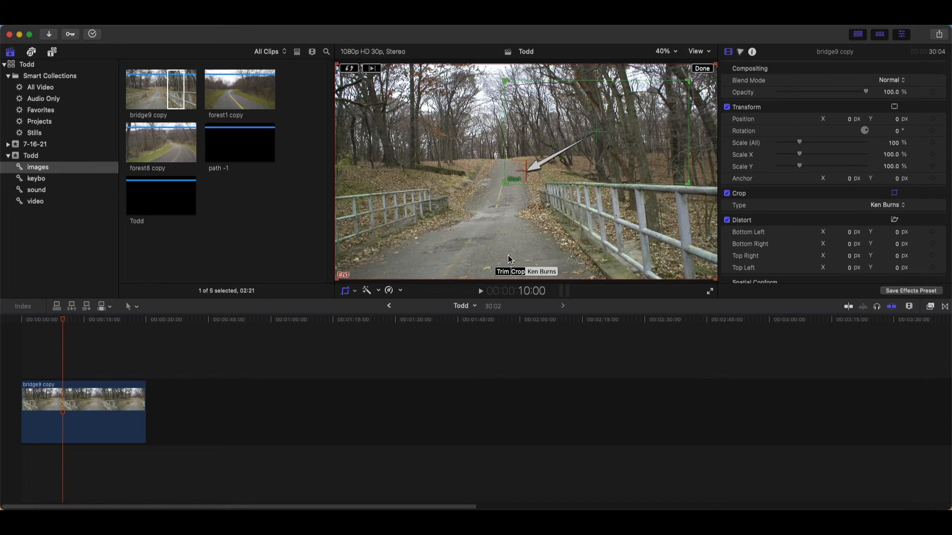
left_click(351, 67)
left_click(352, 70)
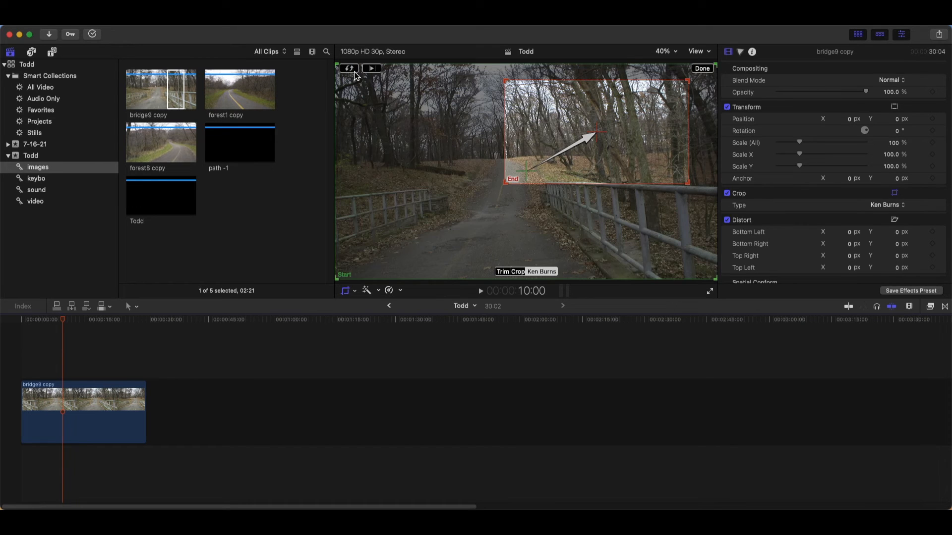
left_click(701, 68)
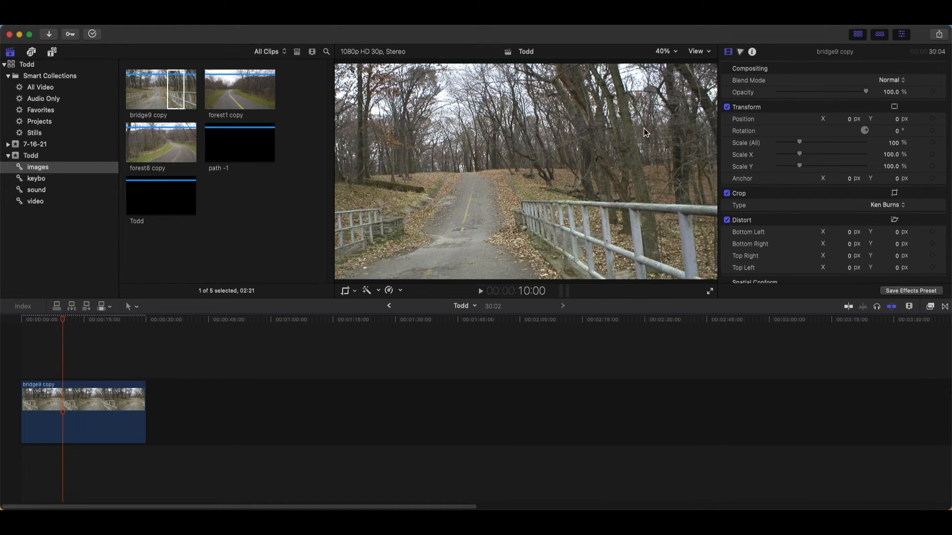
left_click_drag(66, 325, 79, 339)
key("Home")
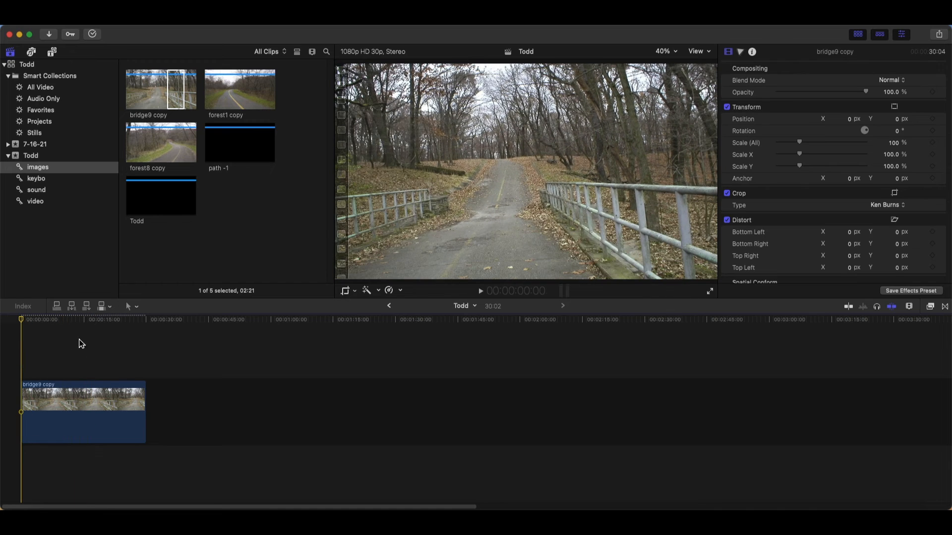
left_click(481, 292)
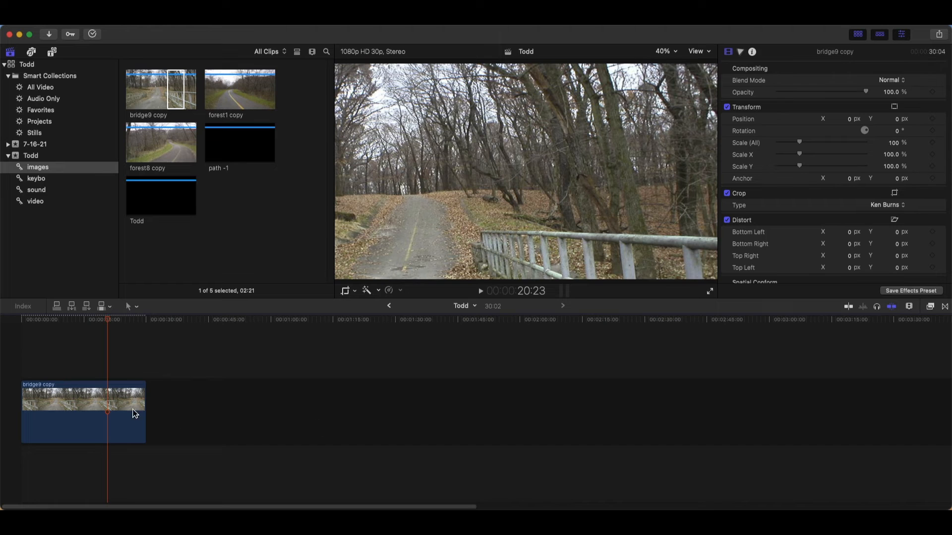
Reset the bridge clip's crop to remove the Ken Burns effect, and place the playhead at 20:15
left_click(82, 411)
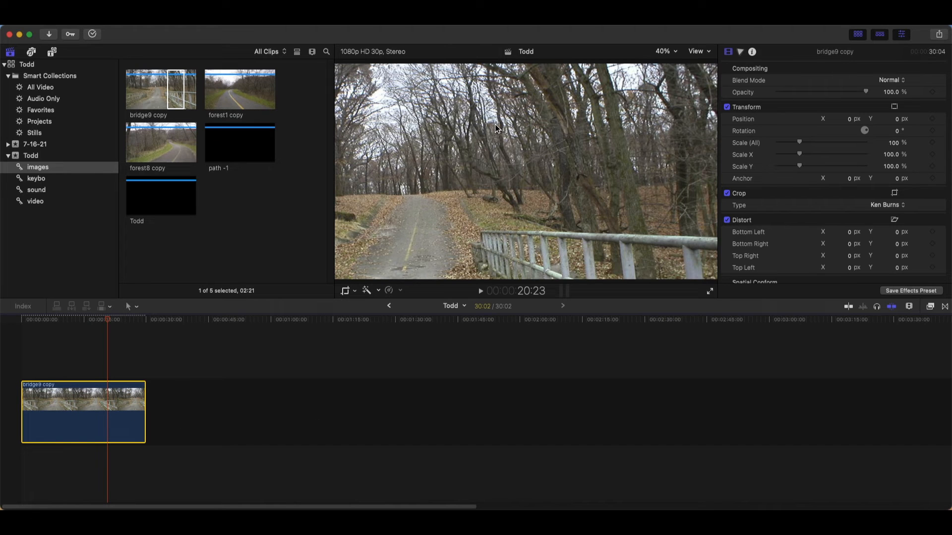
key("shift+c")
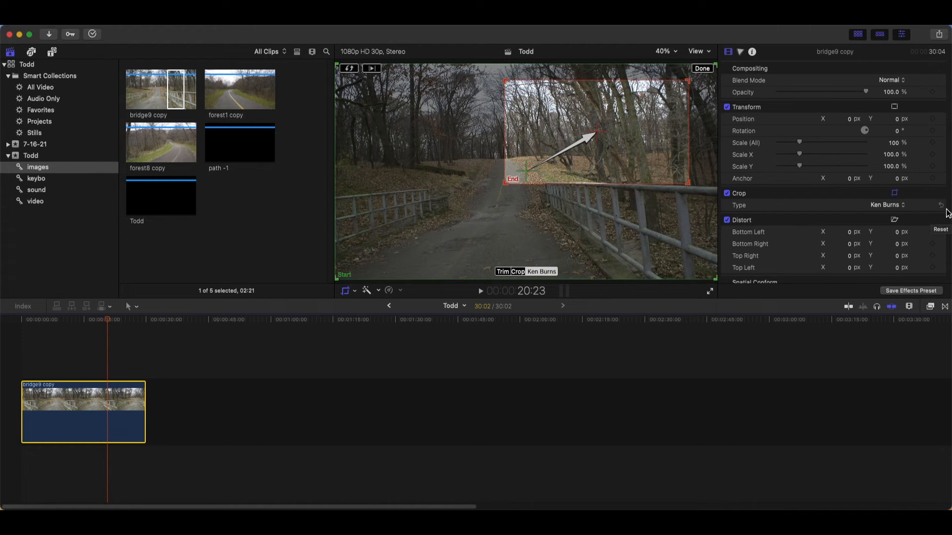
left_click(942, 205)
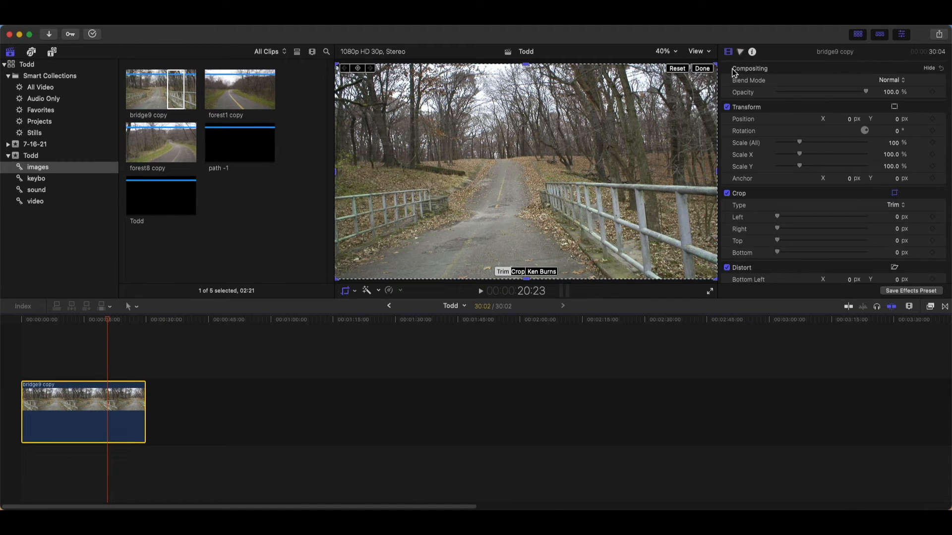
left_click(706, 69)
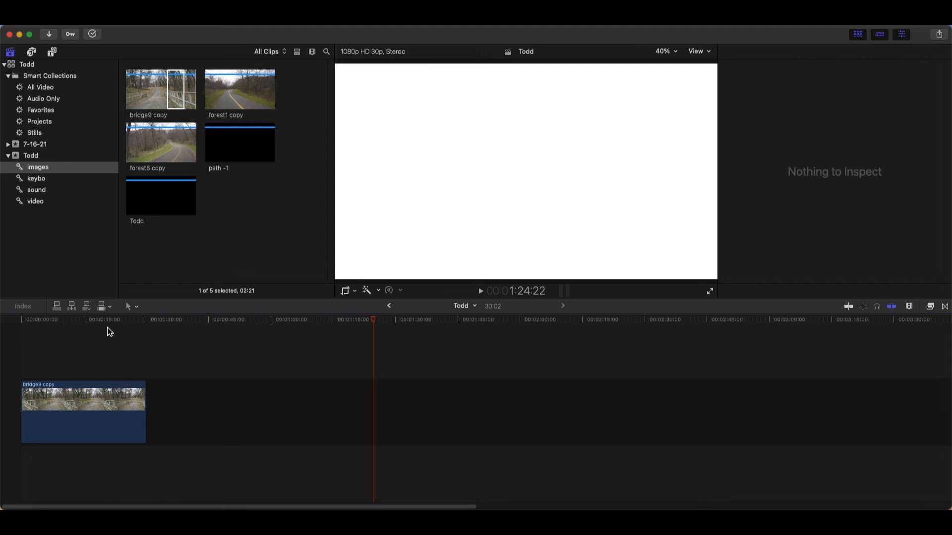
left_click(107, 331)
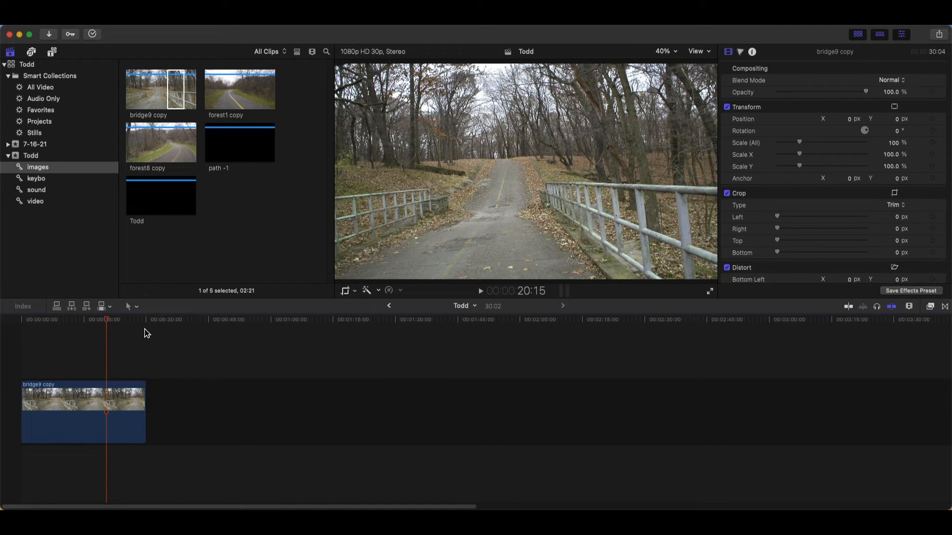
Apply a Ken Burns crop to the bridge9 copy clip, running from the full image to the upper-right trees
left_click(80, 400)
right_click(579, 130)
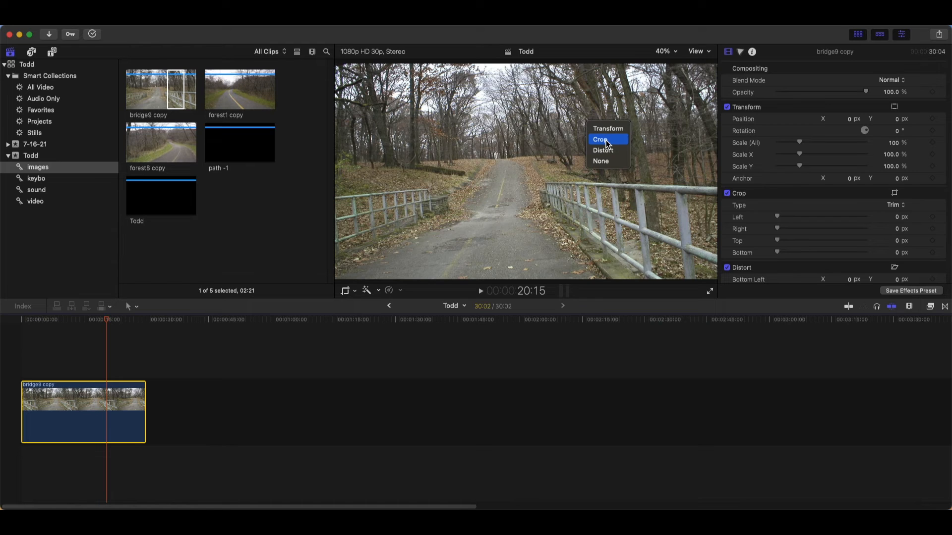
left_click(605, 140)
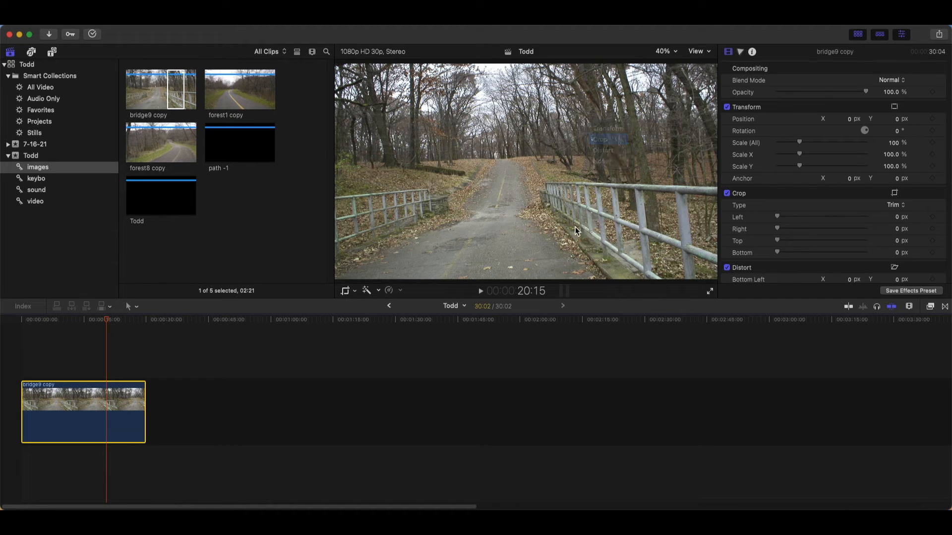
left_click(549, 274)
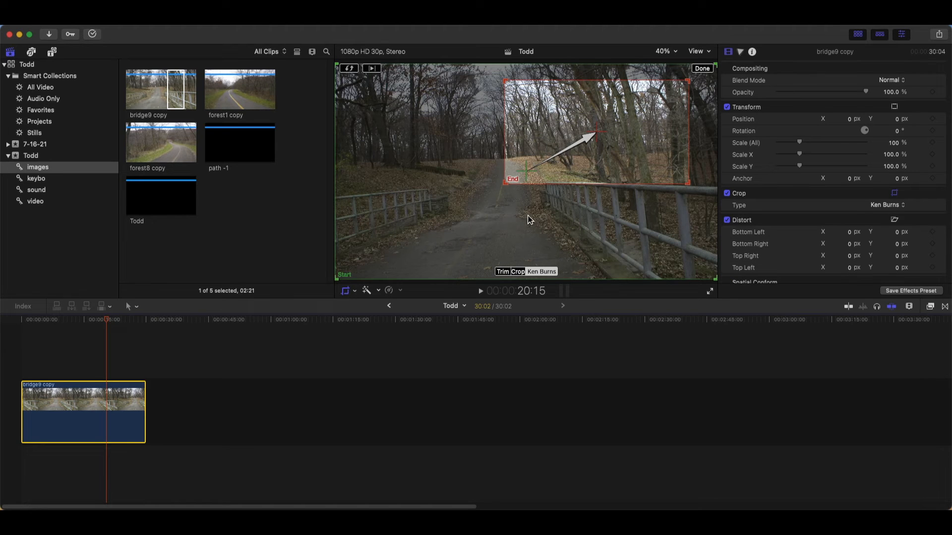
left_click(702, 68)
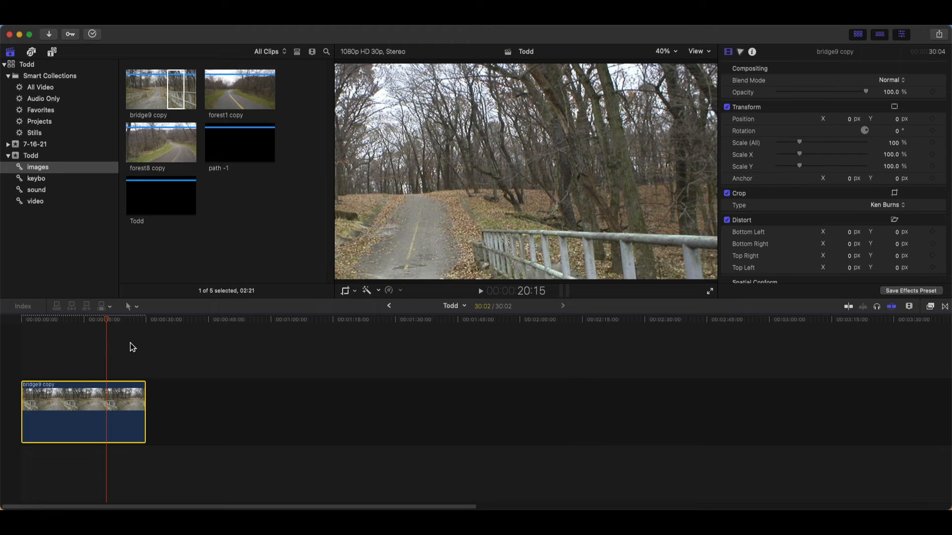
Split the bridge9 copy clip at 14:16 with the Blade tool and return to the Select tool
left_click_drag(110, 326, 84, 327)
left_click(131, 306)
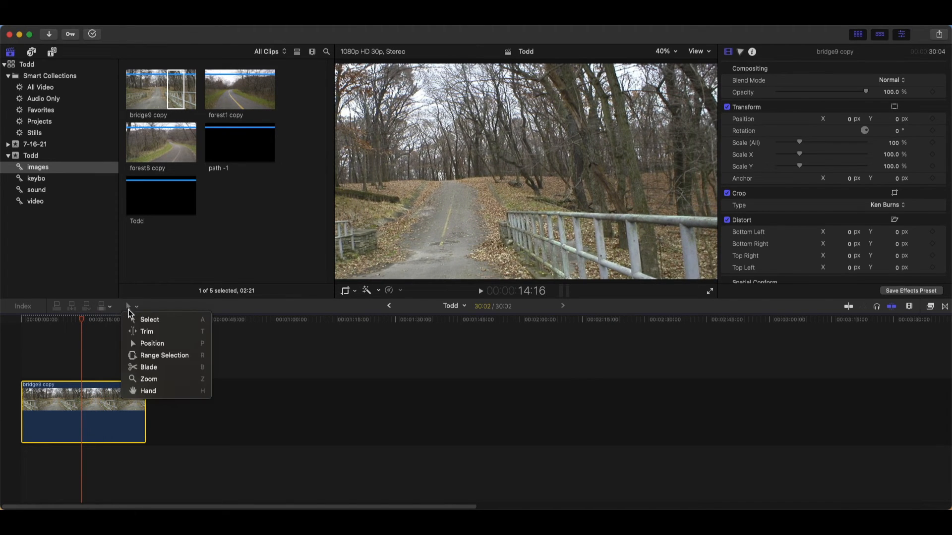
left_click(137, 369)
left_click(84, 407)
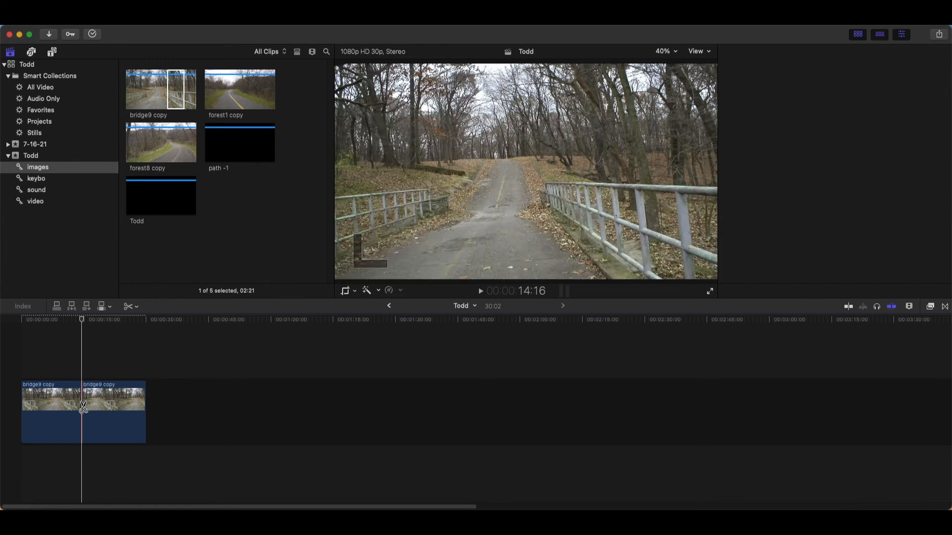
key("super+4")
left_click(130, 307)
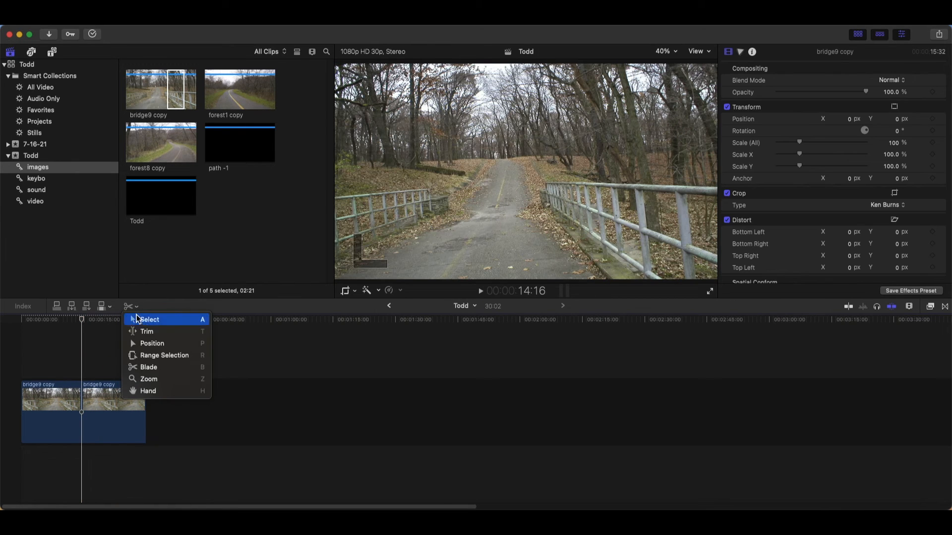
left_click(139, 319)
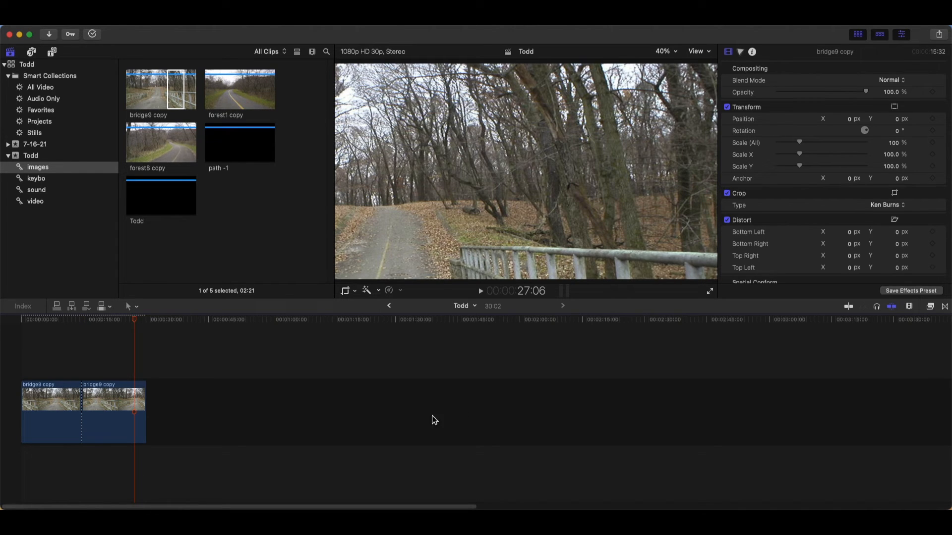
Swap the start and end frames of the second bridge clip's Ken Burns crop and play the timeline from 5:21
left_click(124, 417)
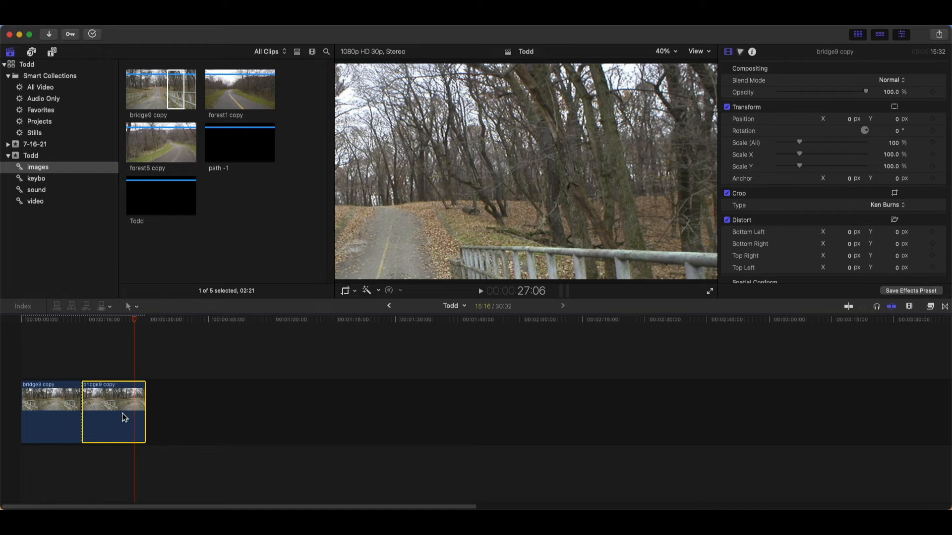
right_click(411, 211)
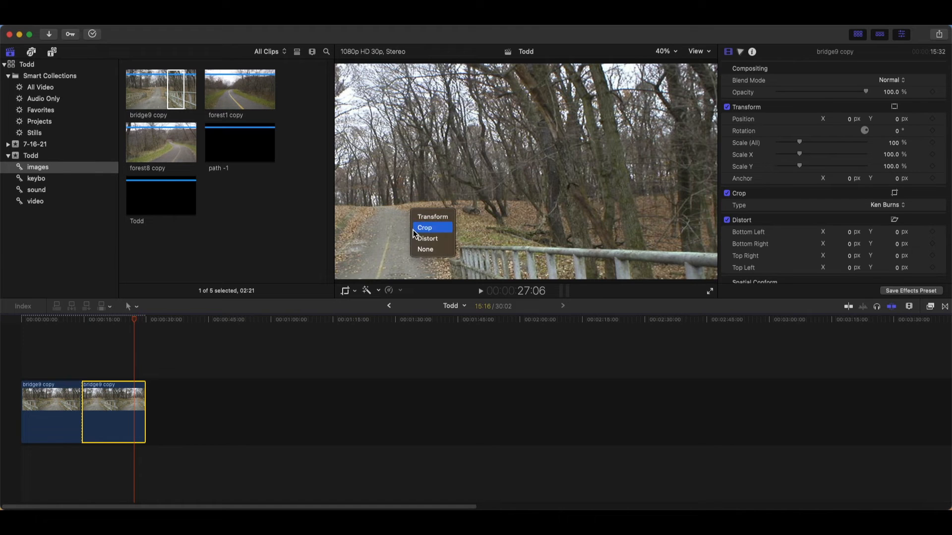
left_click(424, 227)
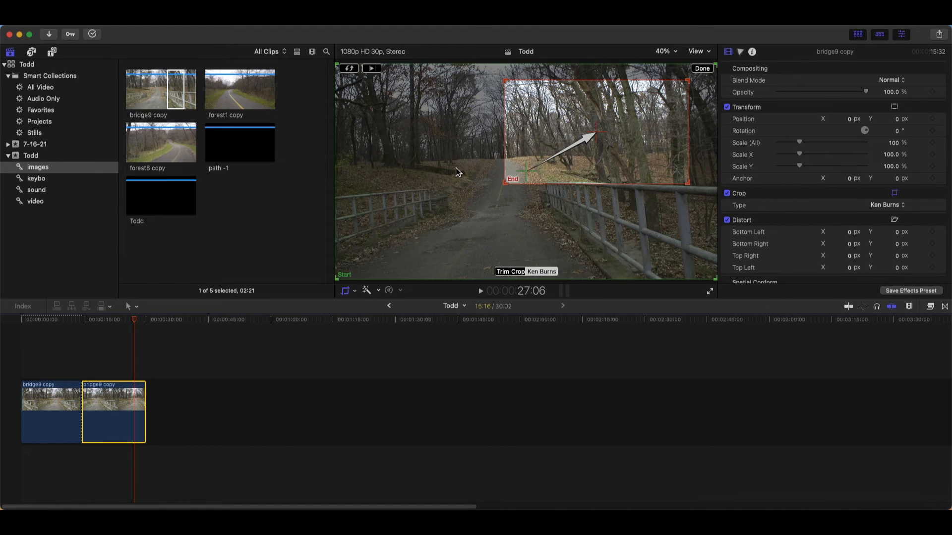
left_click(349, 69)
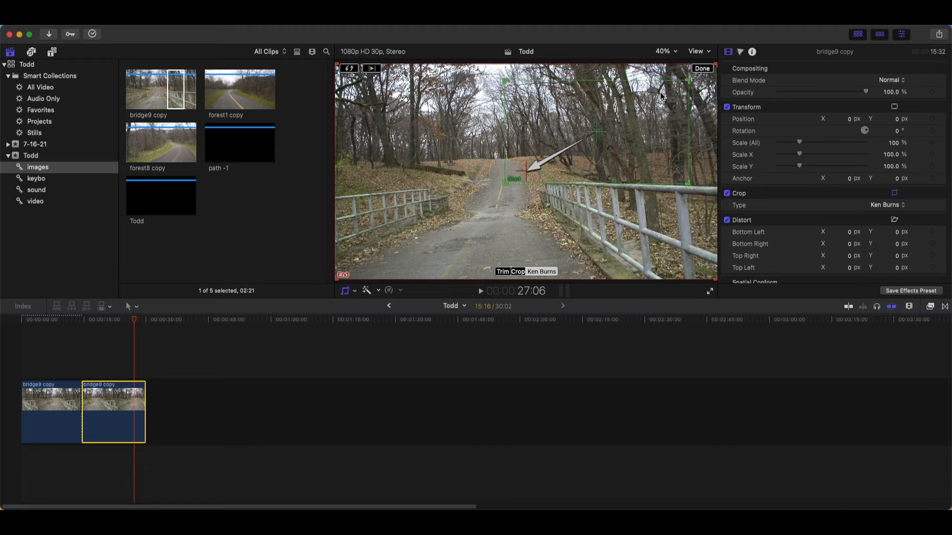
left_click(701, 69)
left_click(45, 320)
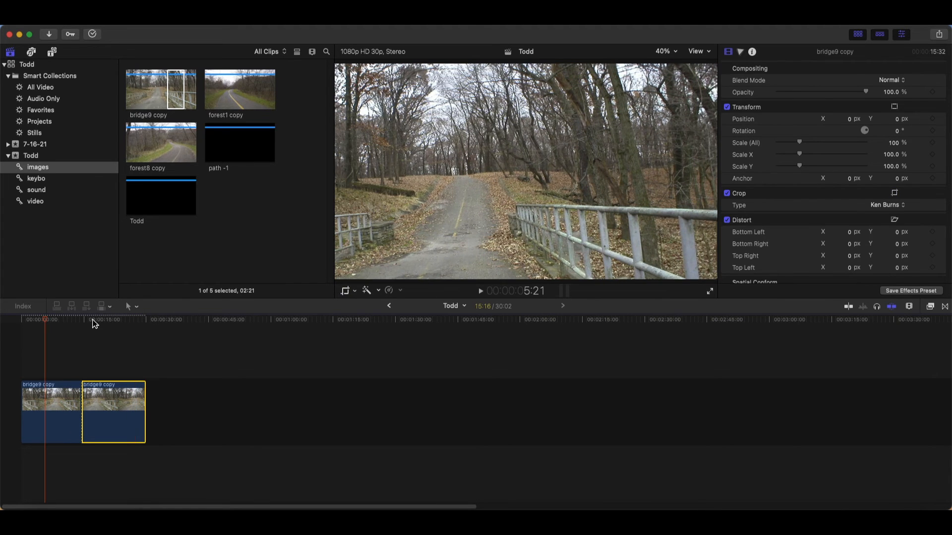
left_click(481, 291)
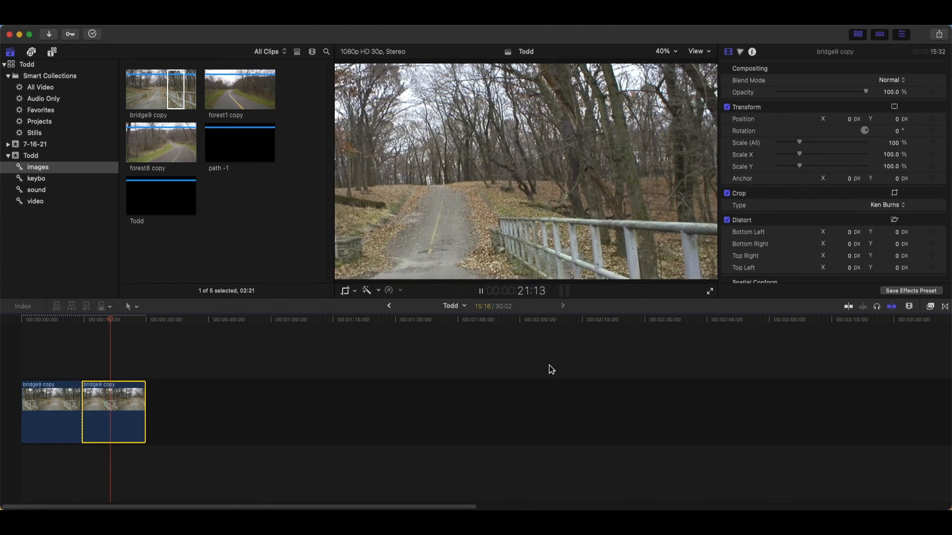
Shift the second bridge clip's Ken Burns end frame toward the lower-right railing and play the timeline
key("shift+c")
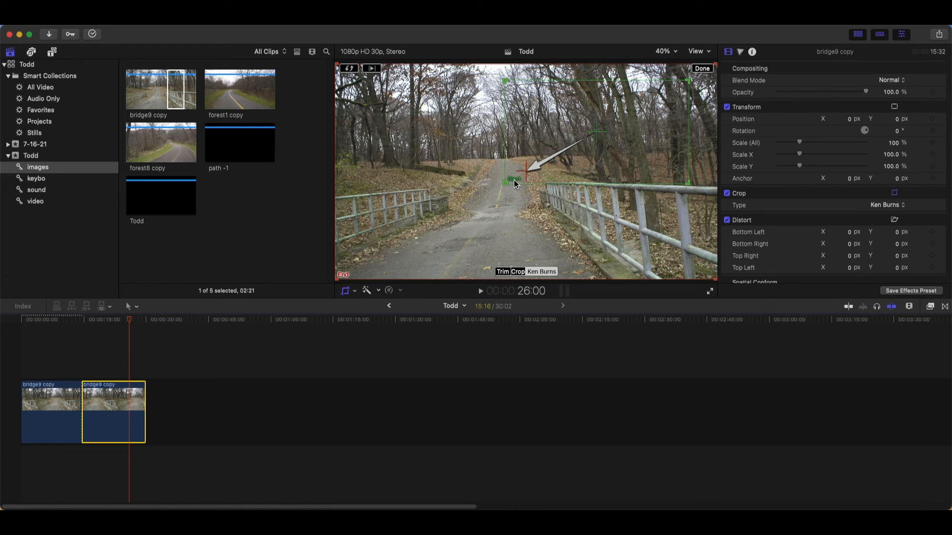
left_click_drag(521, 180, 543, 188)
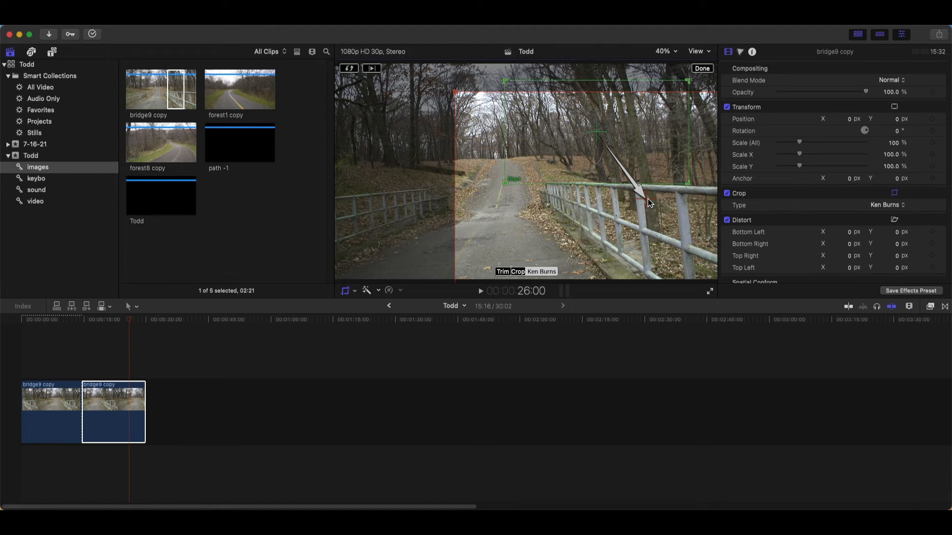
left_click(701, 70)
left_click(480, 291)
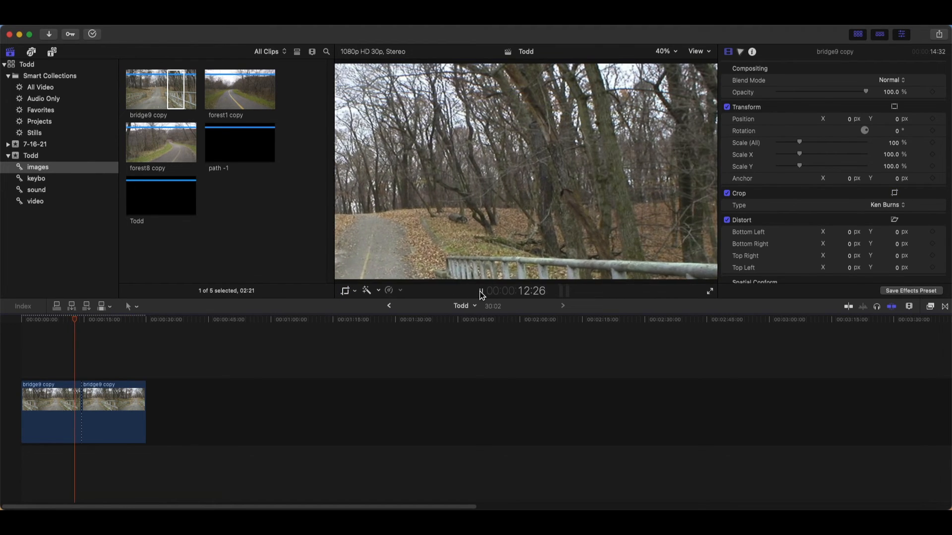
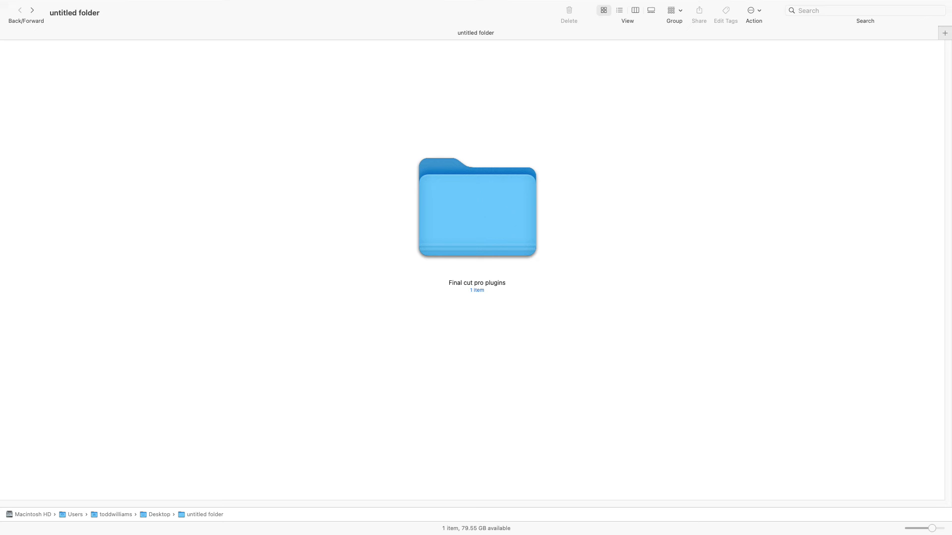
In Finder, open the Go in Generator folder inside Final cut pro plugins and extract Better+Shapes.zip there
double_click(478, 214)
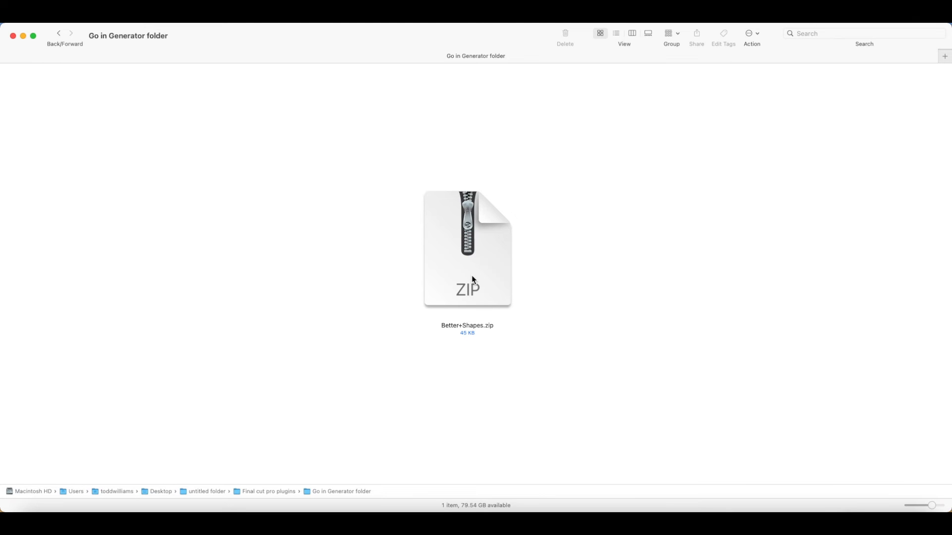
left_click(471, 275)
double_click(472, 275)
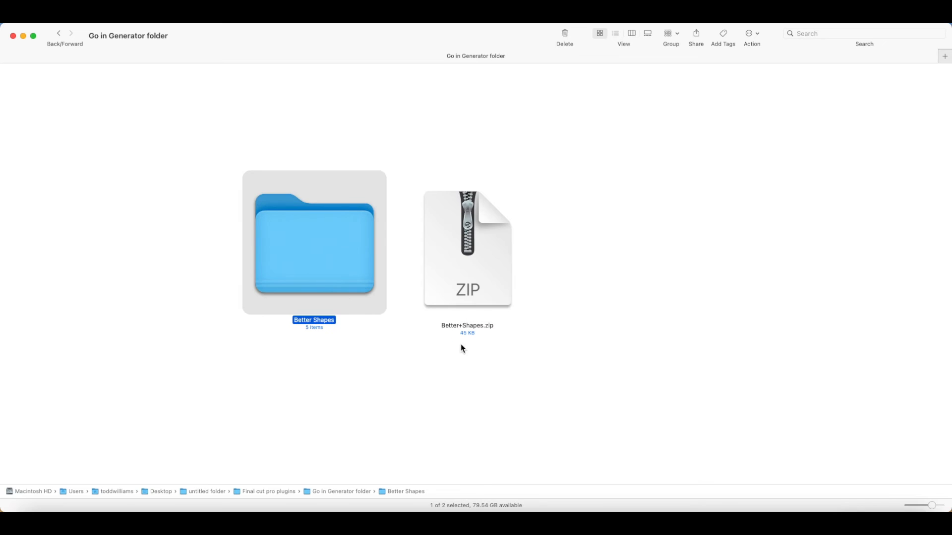
left_click(595, 335)
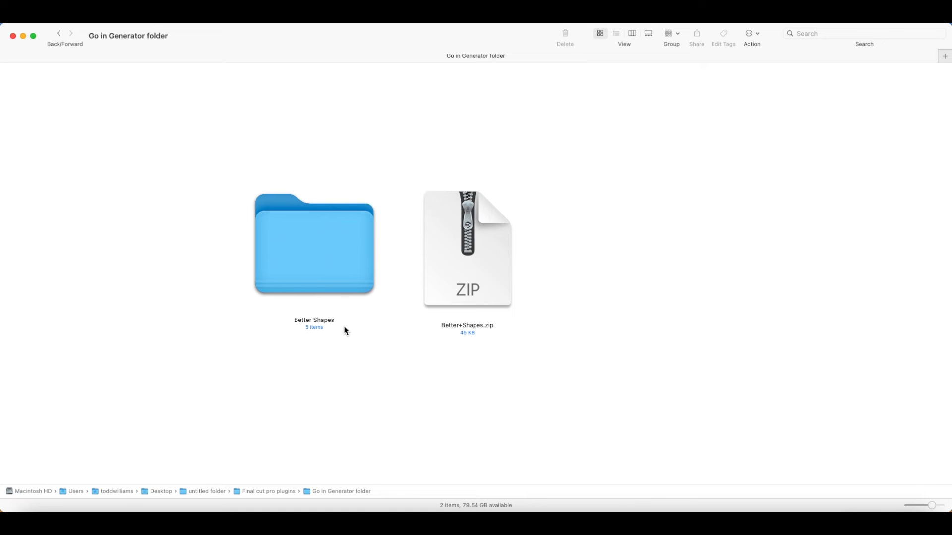
left_click(342, 296)
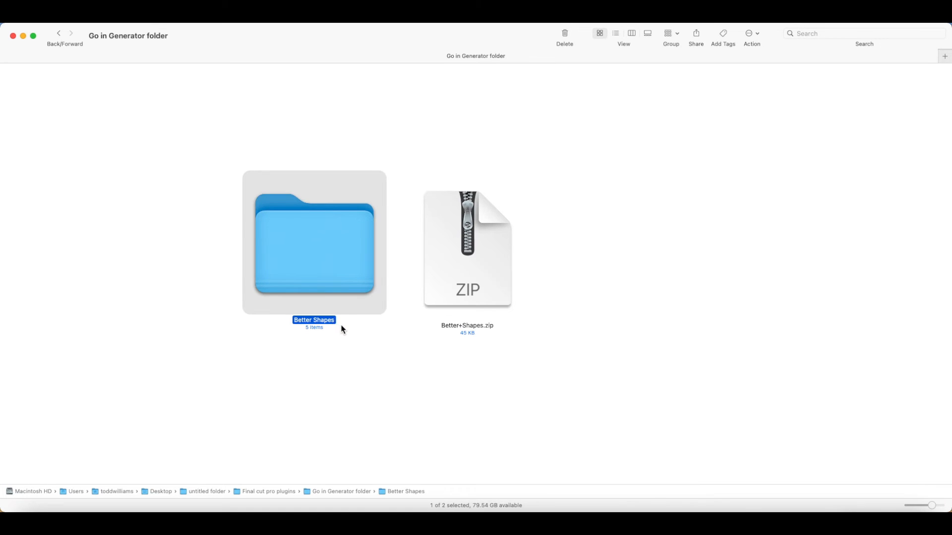
left_click(344, 329)
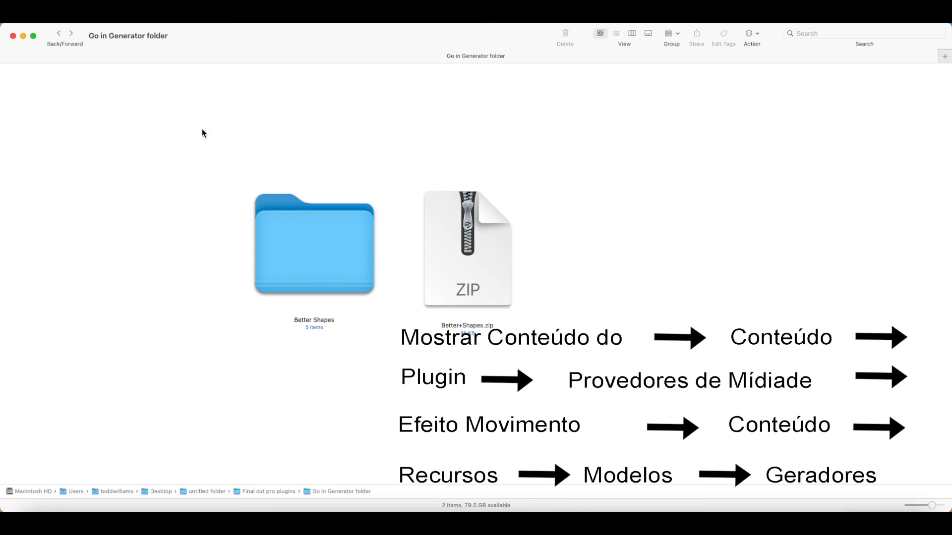
Go to the Applications folder and show the package contents of Final Cut Pro
left_click(123, 17)
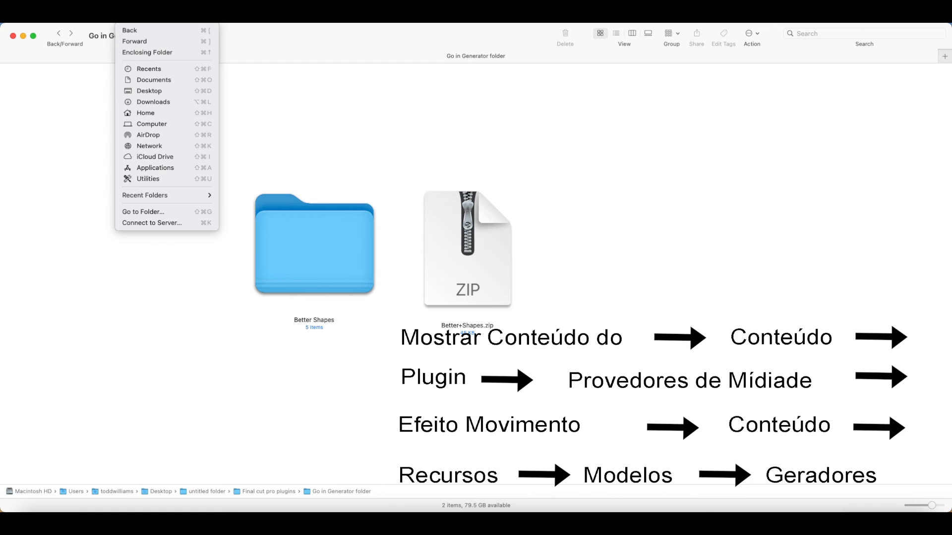
left_click(156, 171)
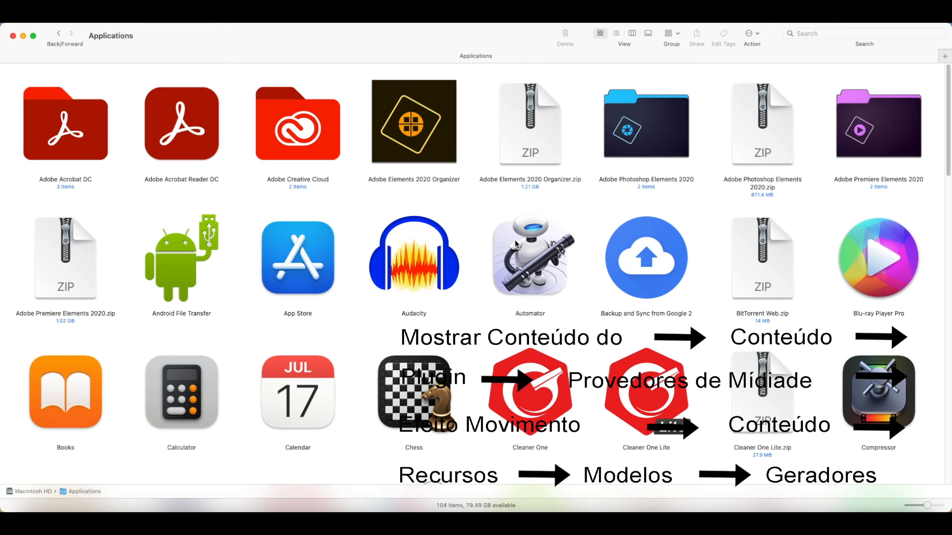
scroll(580, 313, "down", 10)
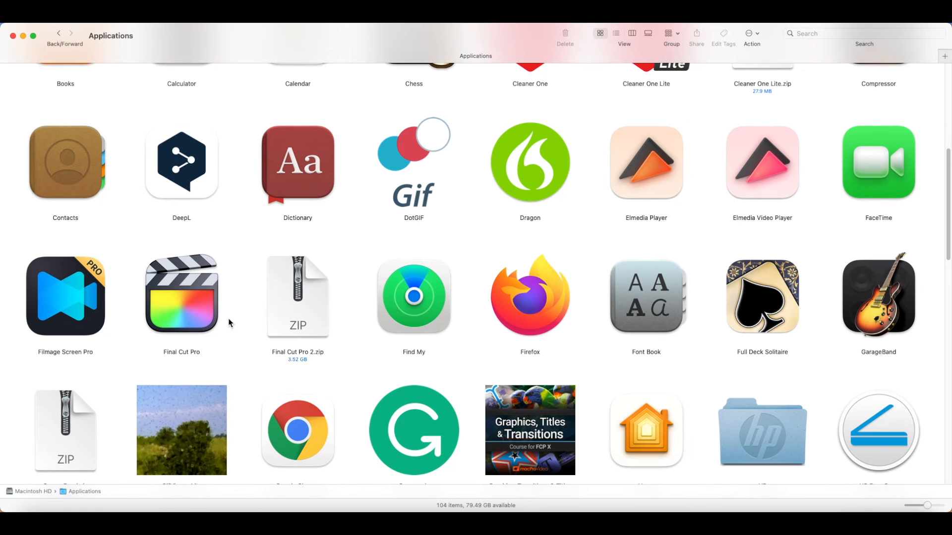
left_click(208, 317)
right_click(208, 295)
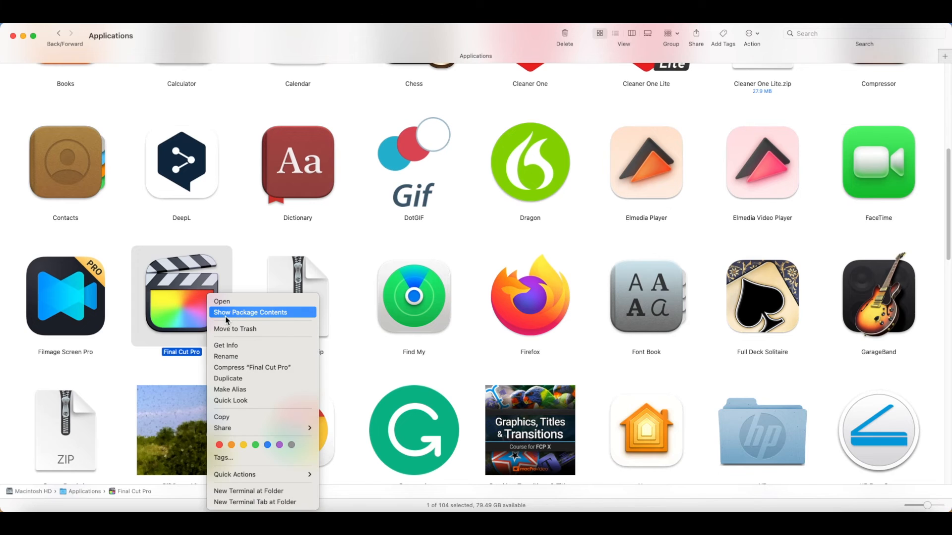
left_click(226, 312)
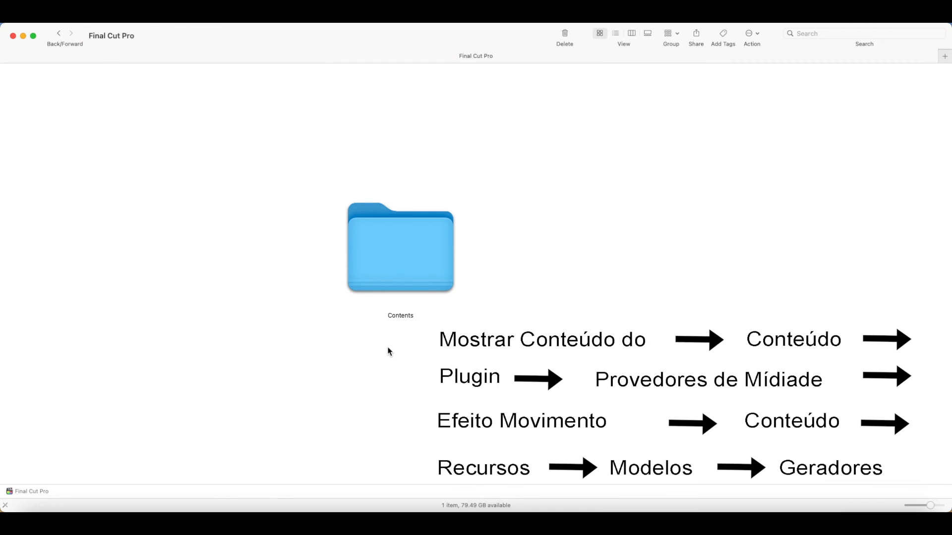
Inside the Final Cut Pro package, go through Contents, PlugIns, MediaProviders and MotionEffect.fxp to its inner Contents folder
double_click(418, 276)
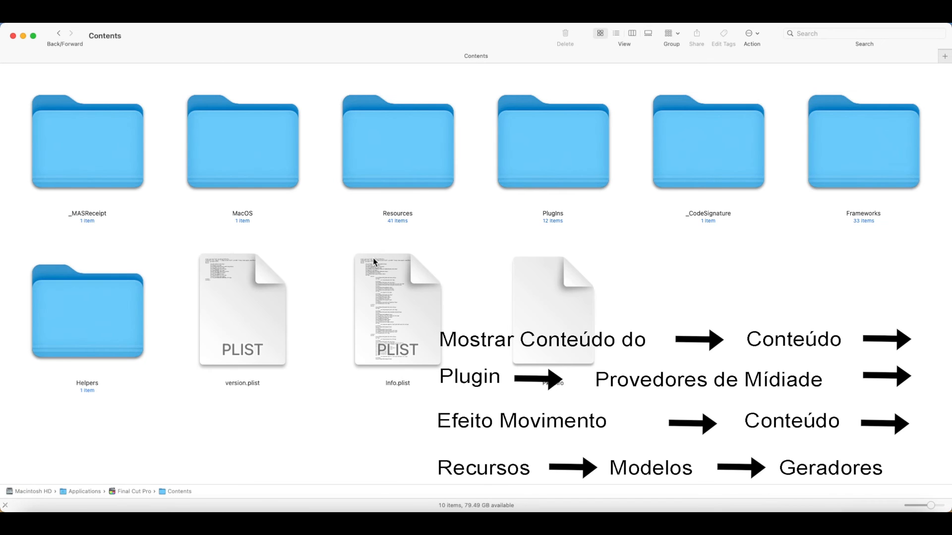
double_click(541, 171)
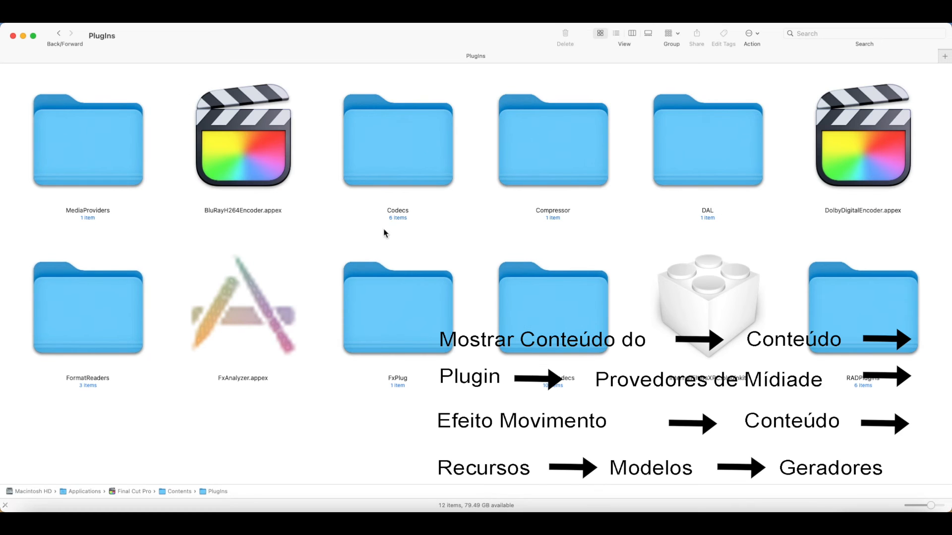
left_click(130, 170)
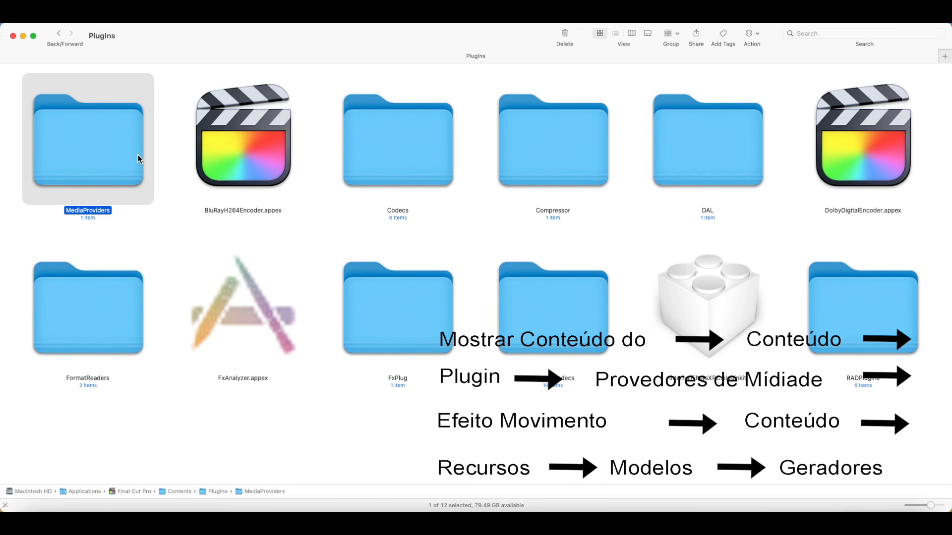
double_click(137, 155)
left_click(439, 218)
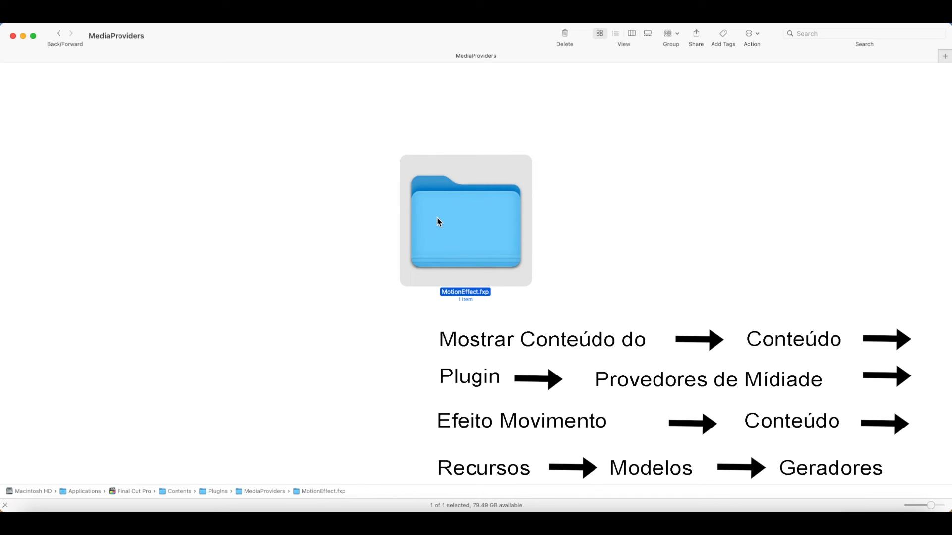
double_click(436, 218)
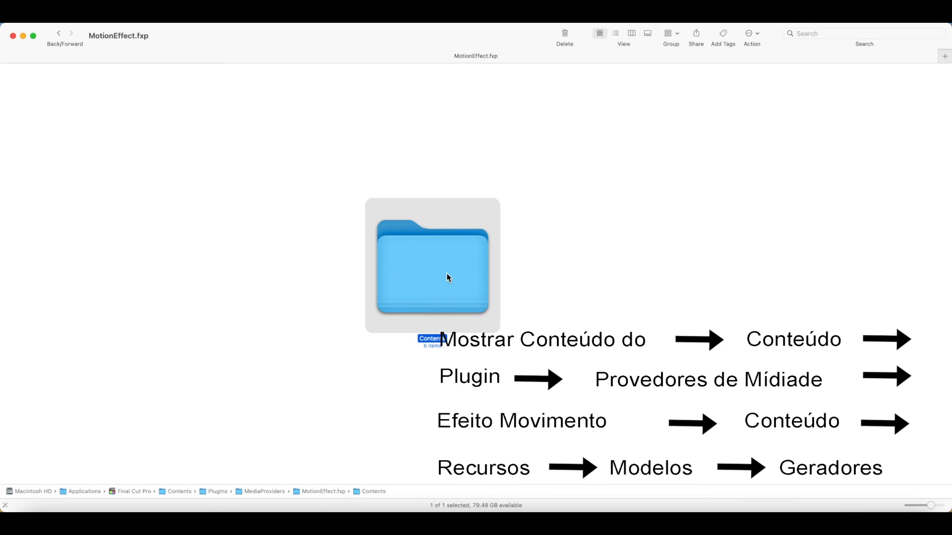
double_click(447, 276)
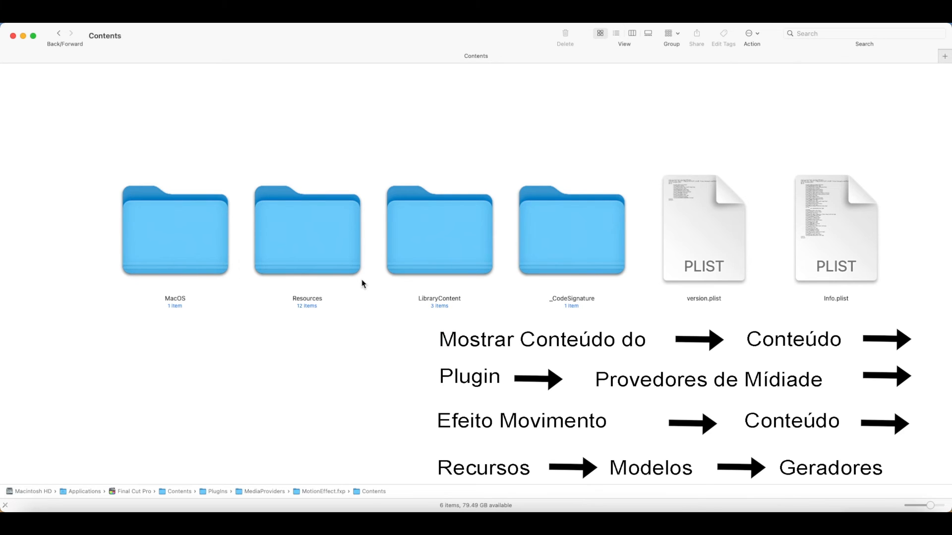
Open the Resources folder and go into its Templates folder
left_click(340, 263)
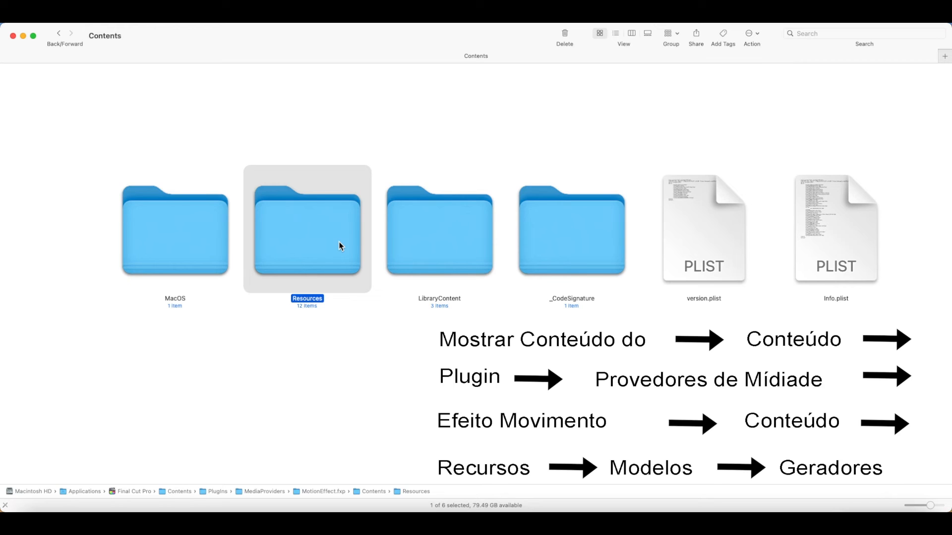
double_click(340, 246)
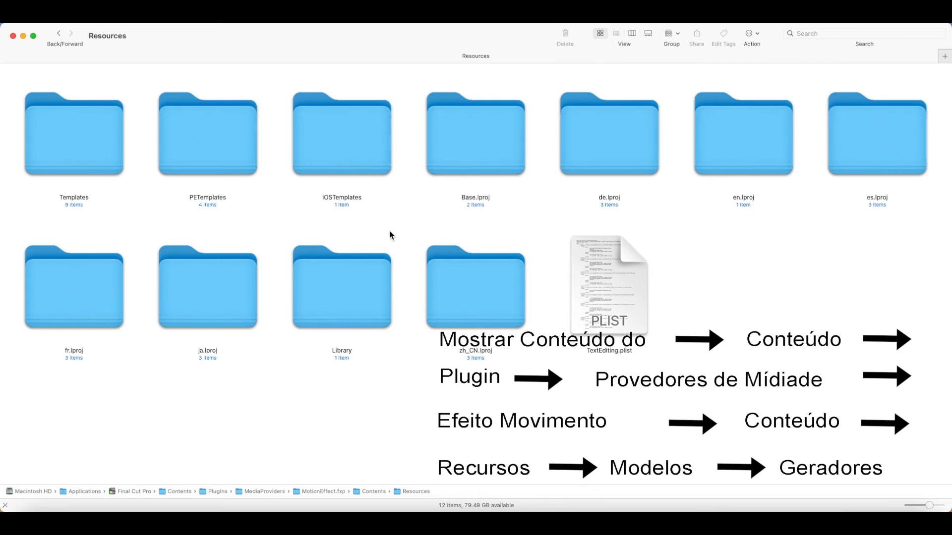
left_click(97, 155)
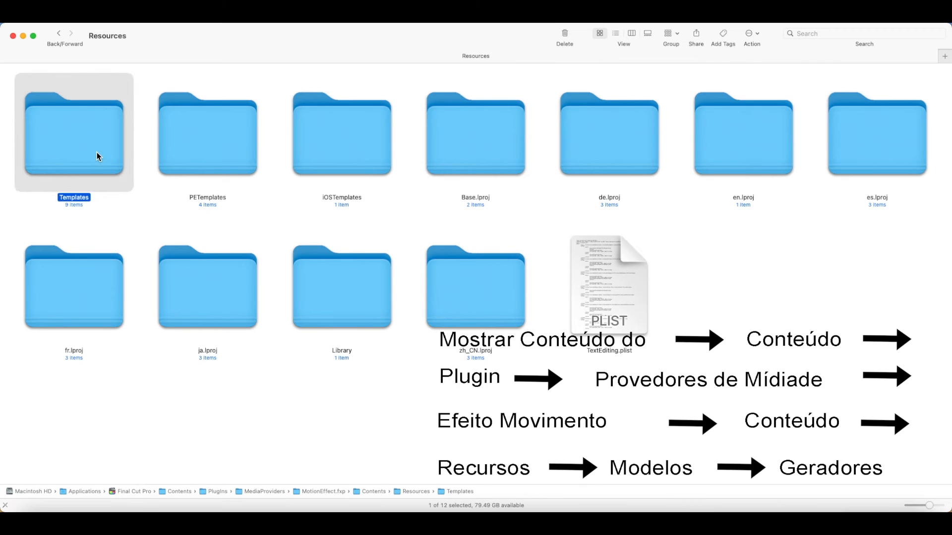
double_click(113, 133)
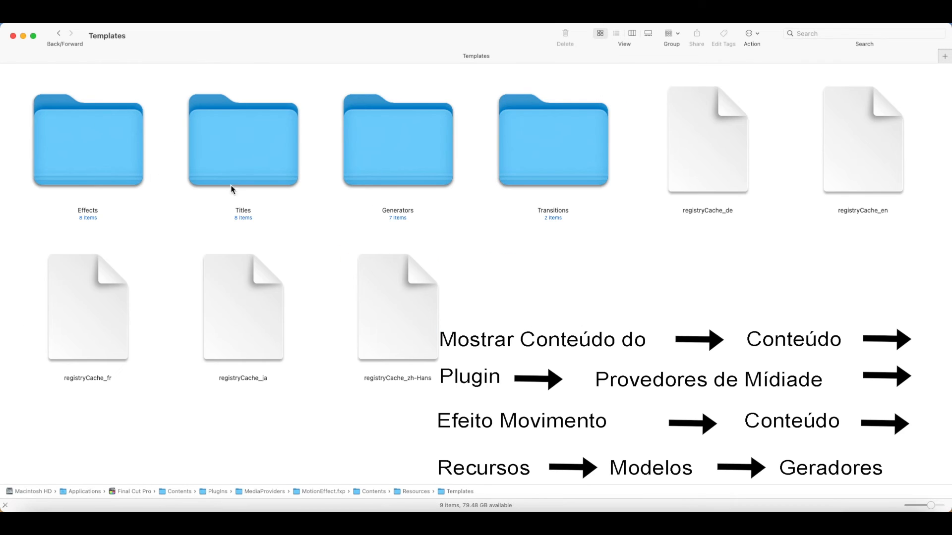
left_click(630, 165)
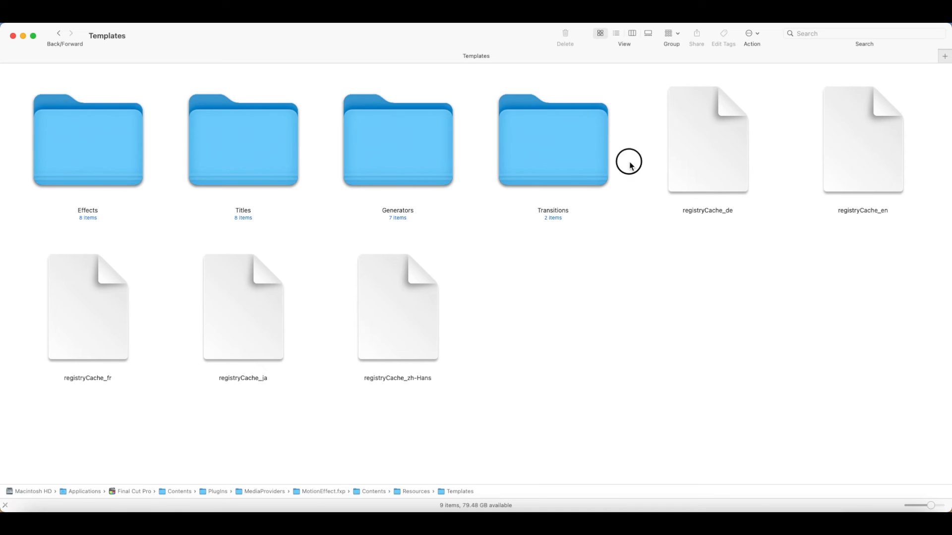
left_click_drag(630, 165, 88, 144)
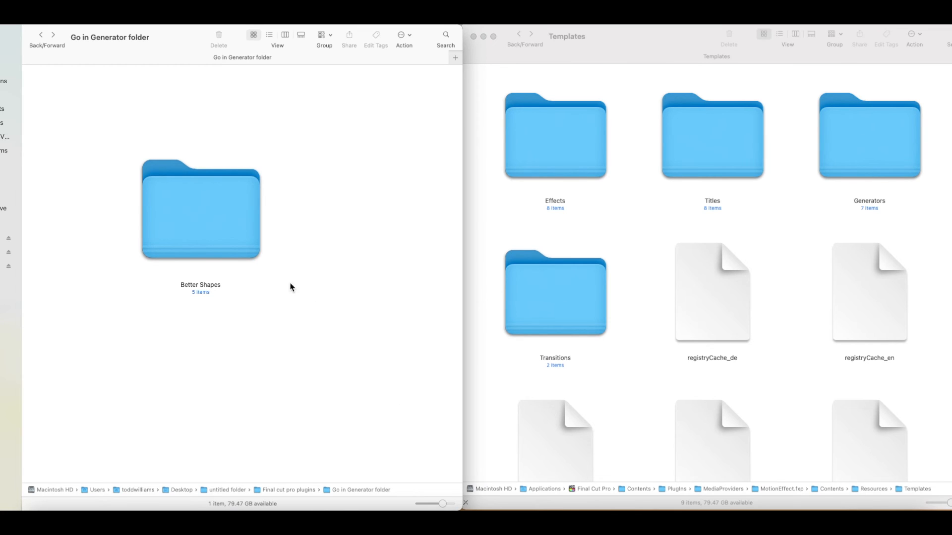
Look inside the extracted Better Shapes folder and its Rectangle subfolder to examine the generator's file structure
double_click(250, 252)
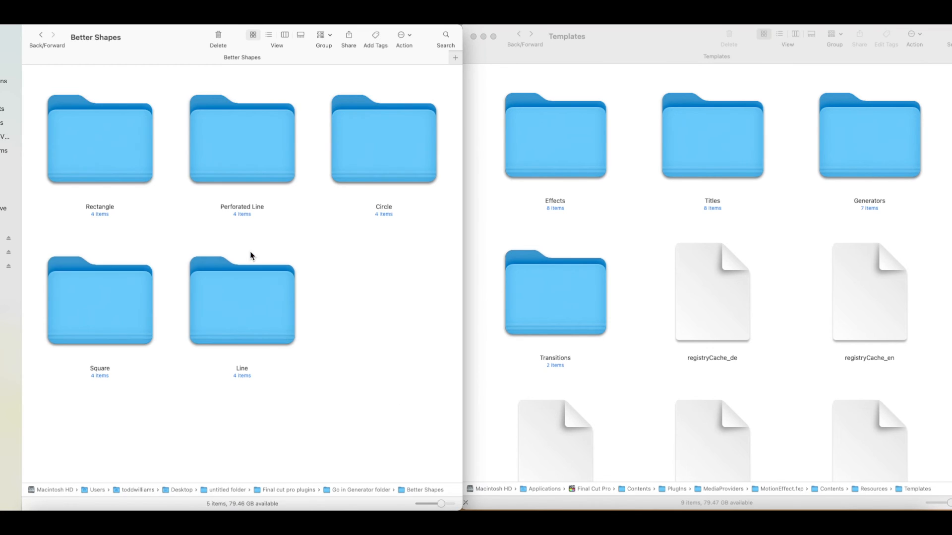
left_click(144, 171)
key("super+Up")
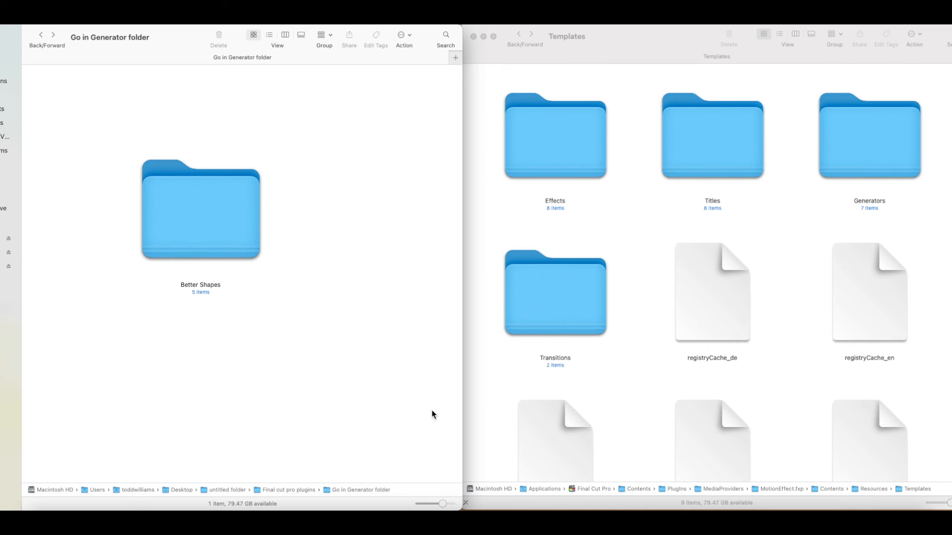
double_click(251, 252)
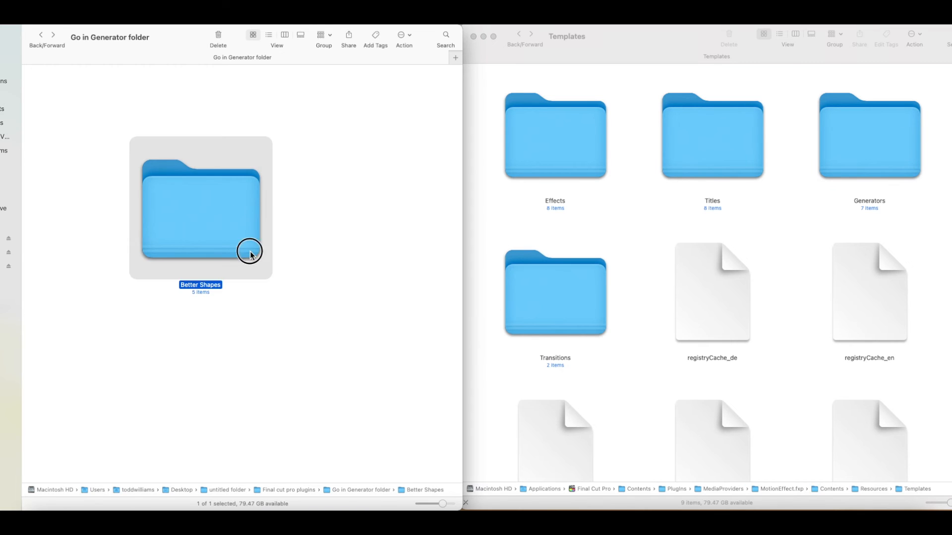
double_click(145, 171)
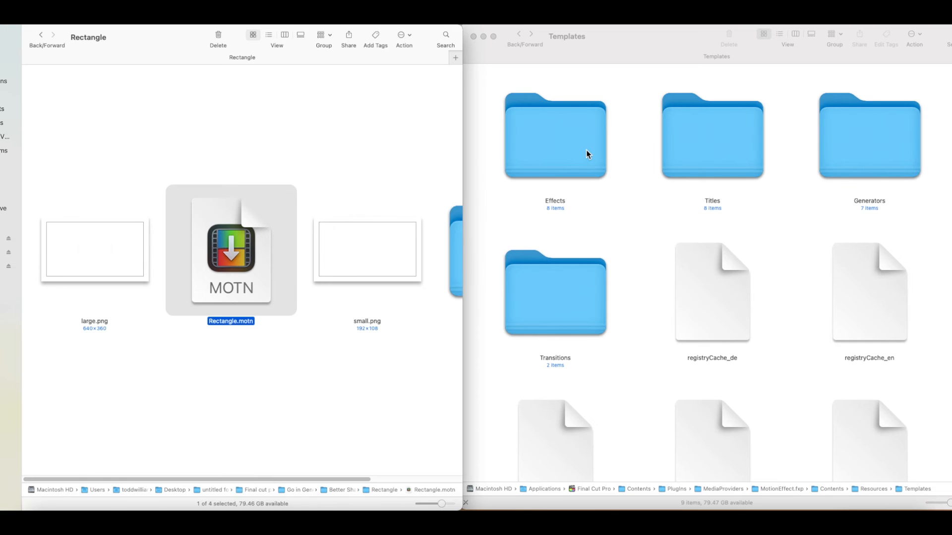
Open Generators, Backgrounds and Blobs inside the Templates folder to compare the built-in generator's file structure
left_click(635, 163)
double_click(861, 168)
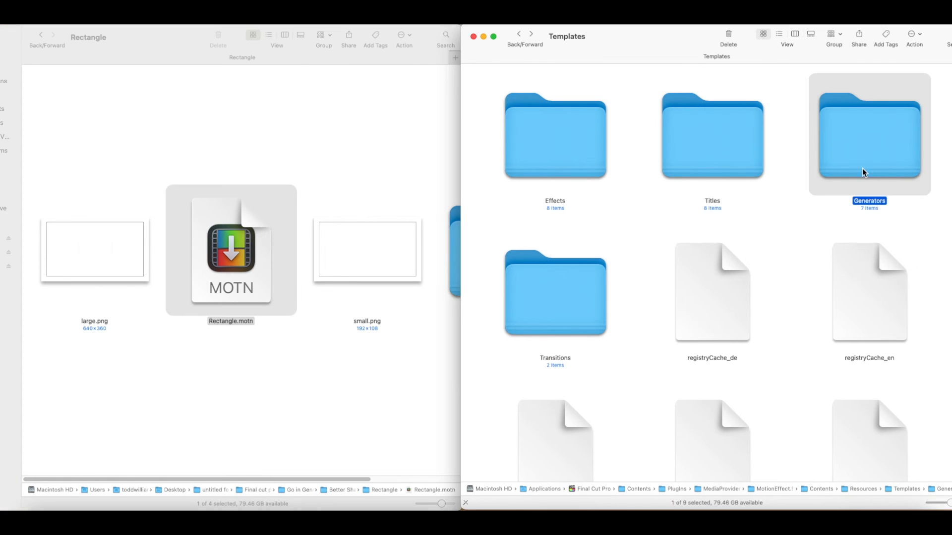
double_click(589, 149)
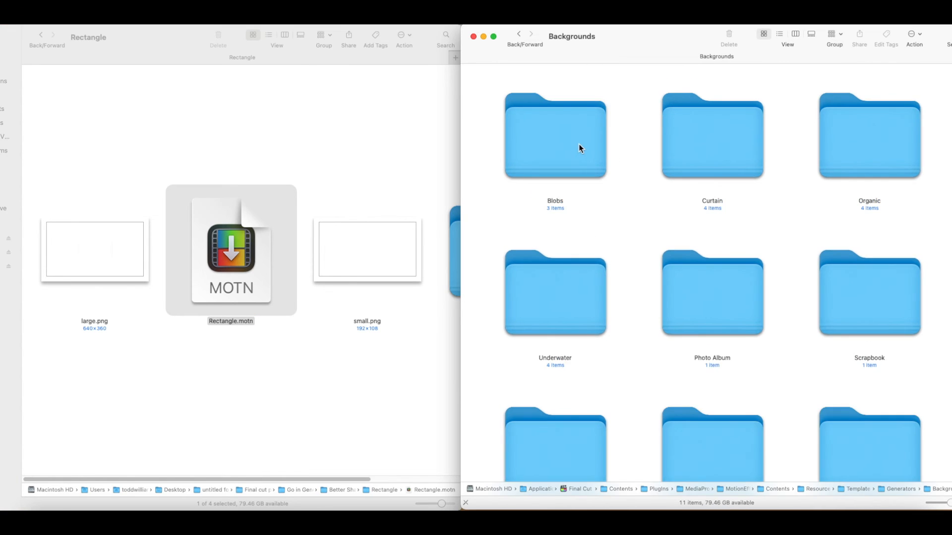
double_click(578, 144)
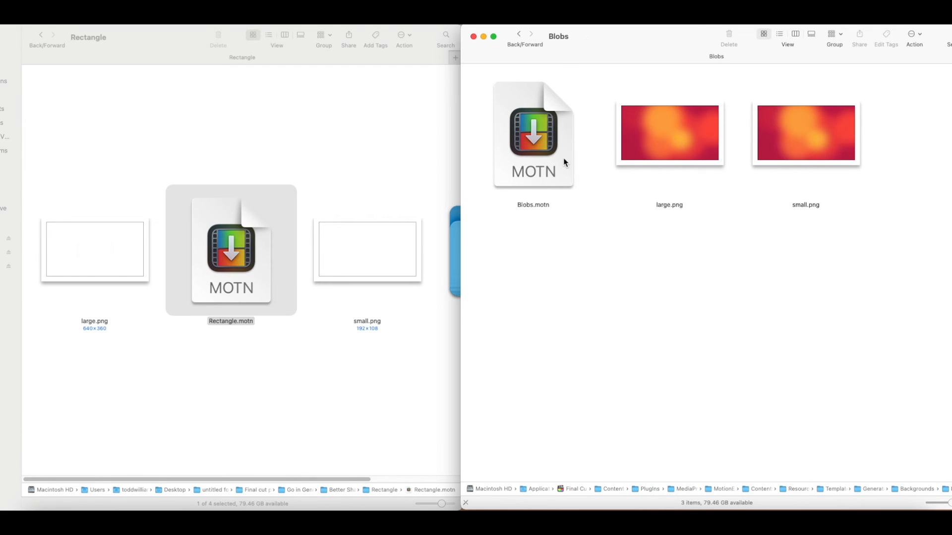
left_click(564, 159)
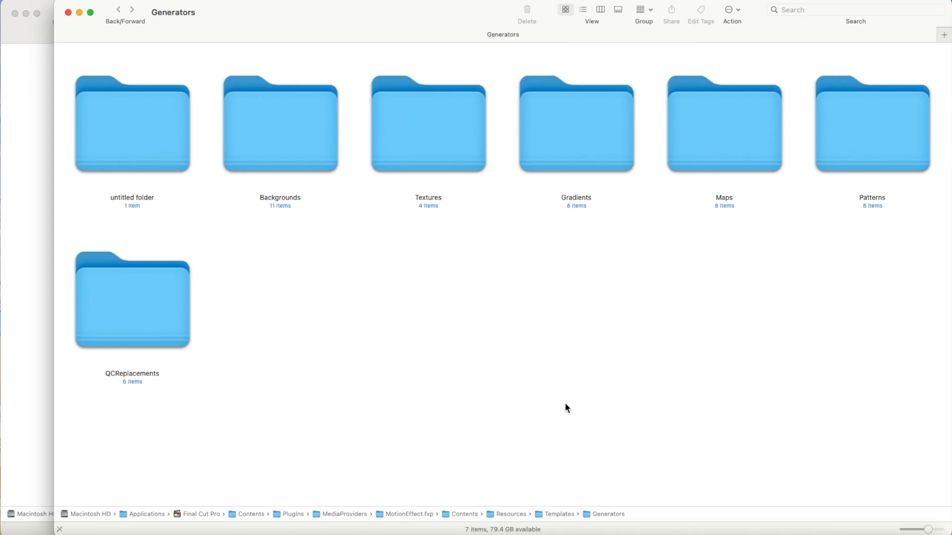
Duplicate the Backgrounds folder inside the Generators folder
left_click(333, 169)
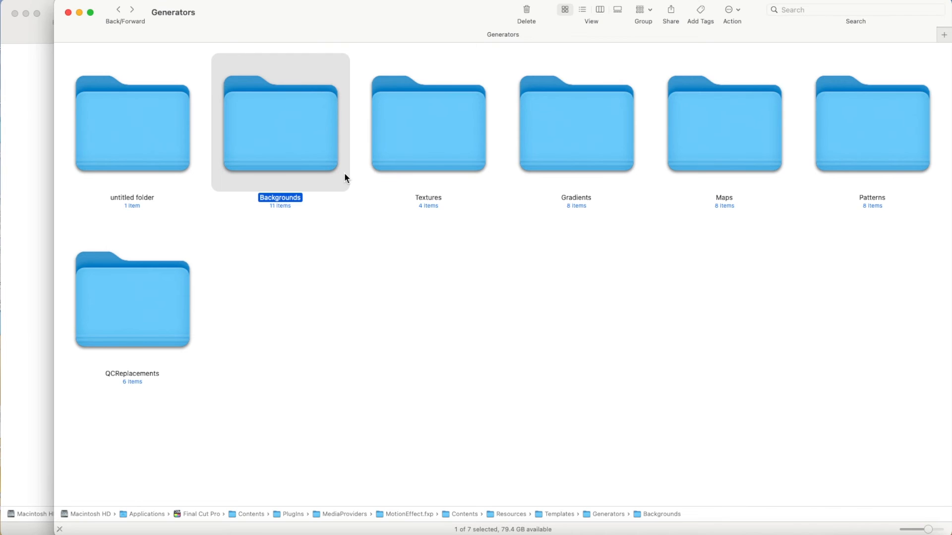
right_click(345, 175)
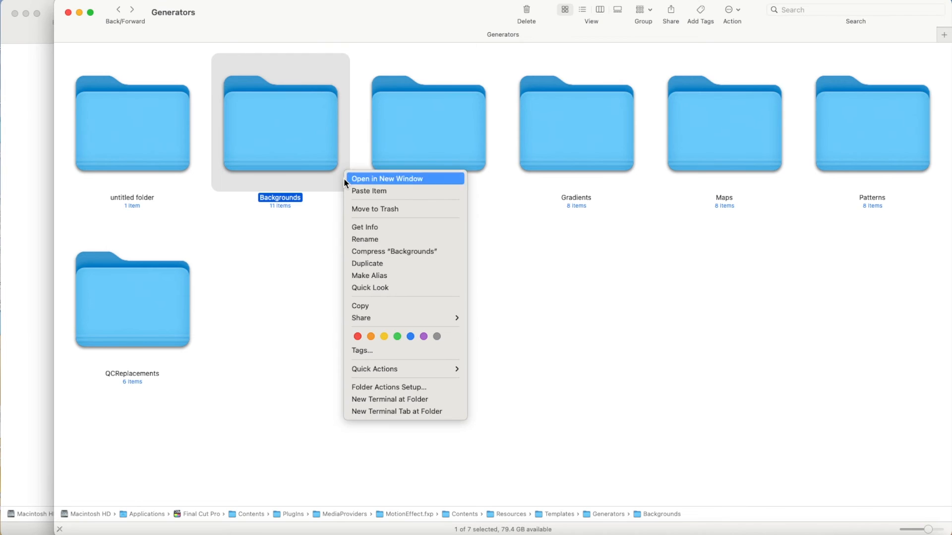
left_click(395, 270)
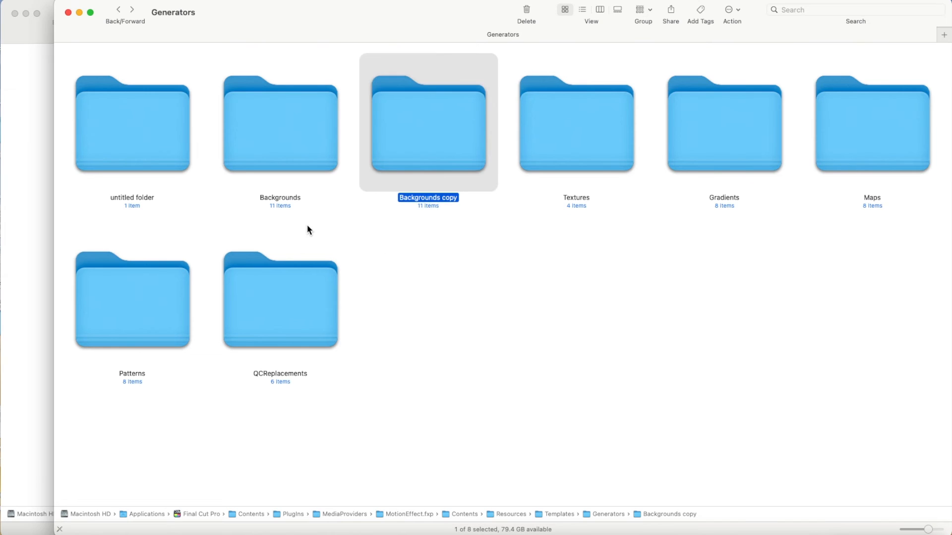
left_click(306, 224)
Open the Backgrounds copy folder and move all of its subfolders to the Trash
double_click(460, 157)
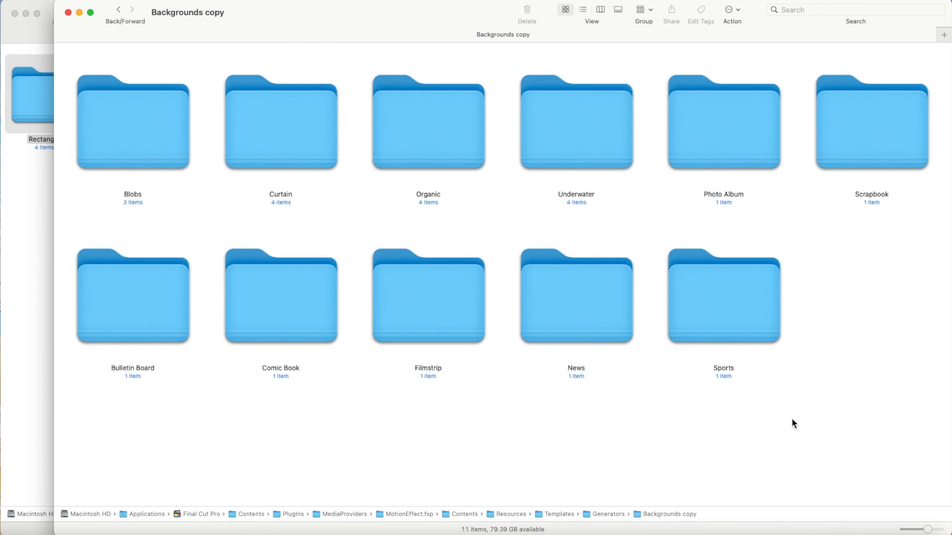
left_click_drag(851, 414, 151, 140)
right_click(151, 134)
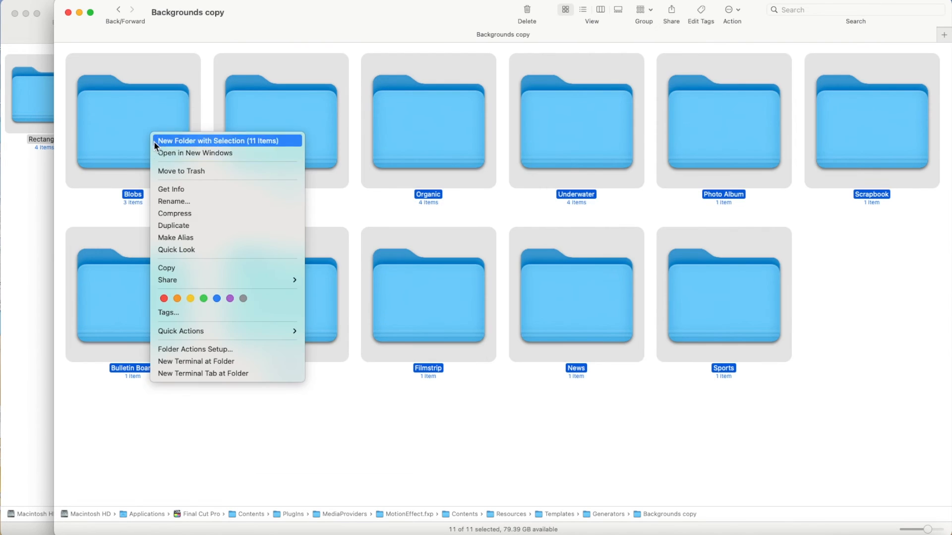
left_click(169, 169)
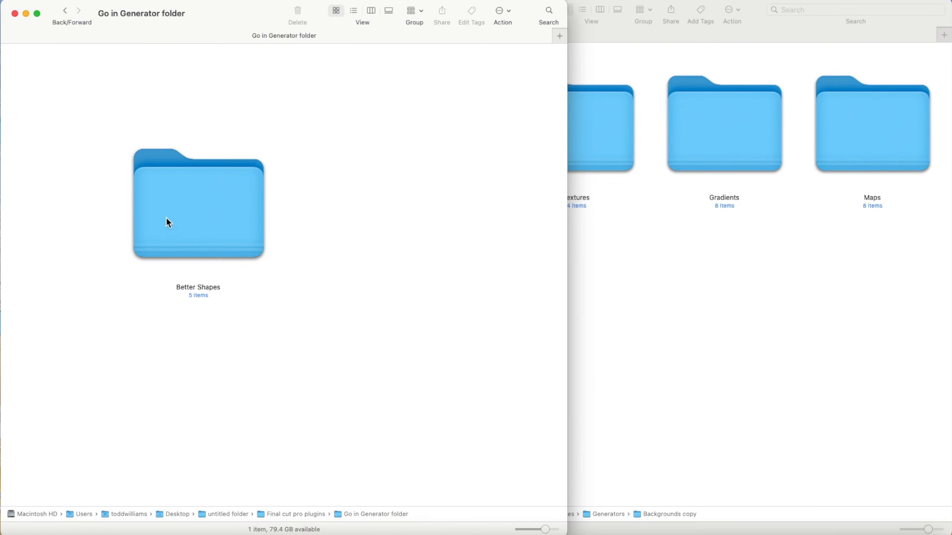
Open the Better Shapes folder and copy its Rectangle, Perforated Line, Circle, Square and Line folders
double_click(169, 223)
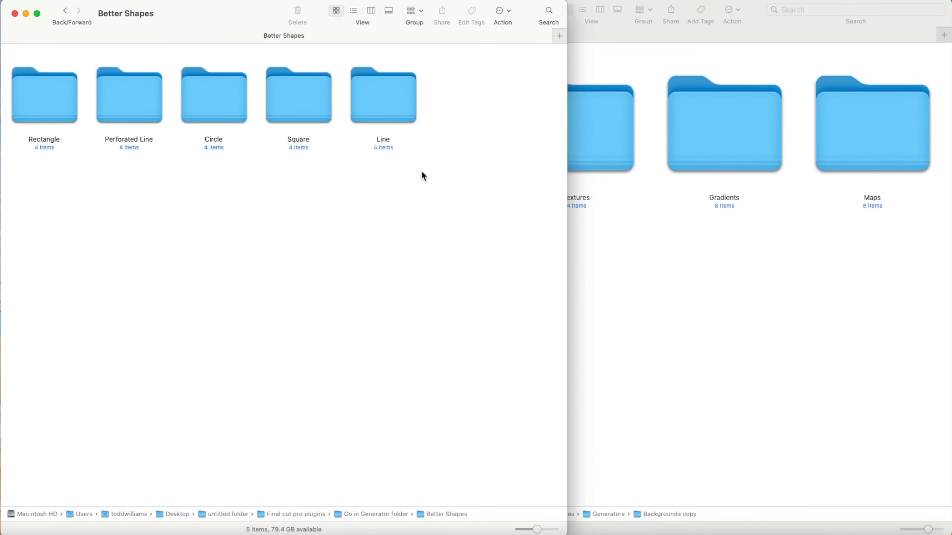
left_click_drag(423, 177, 17, 107)
right_click(30, 111)
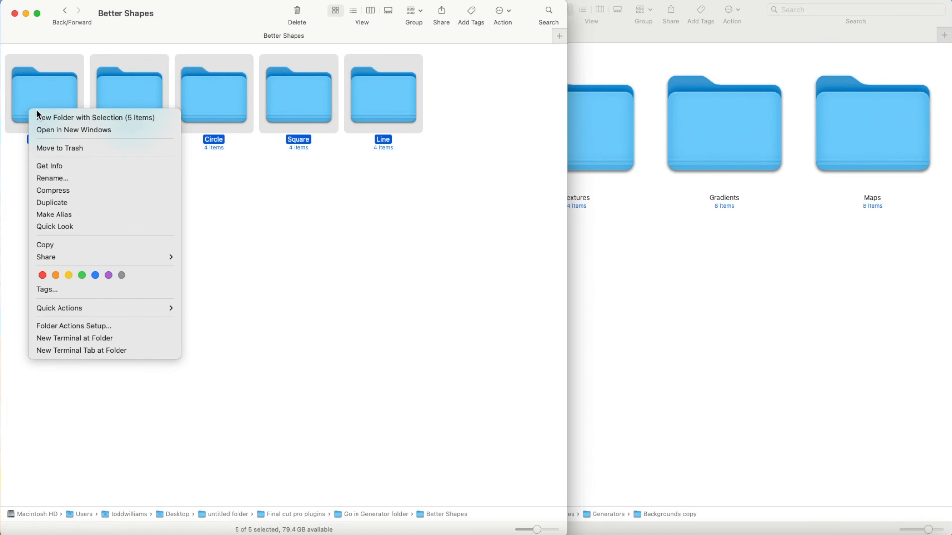
left_click(88, 244)
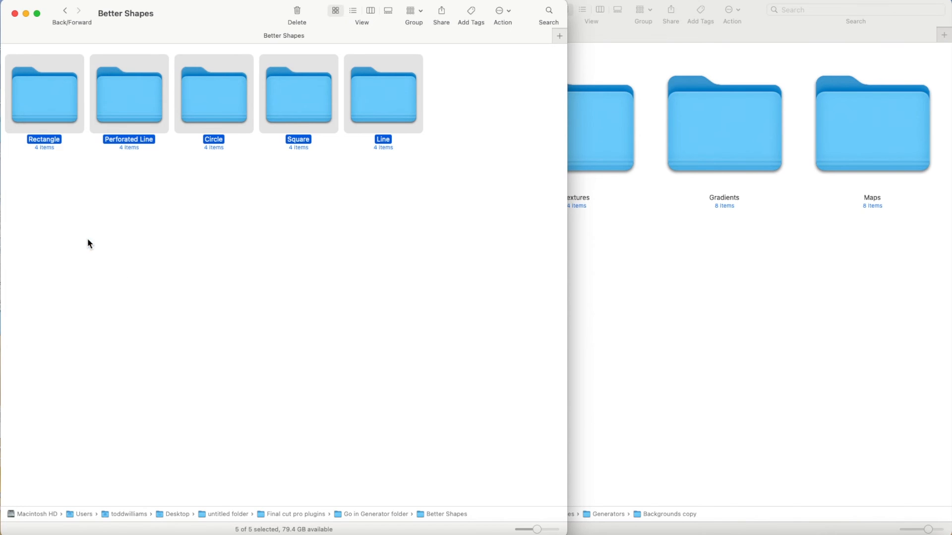
Paste the copied shape folders into the emptied Backgrounds copy folder
left_click(713, 236)
double_click(457, 153)
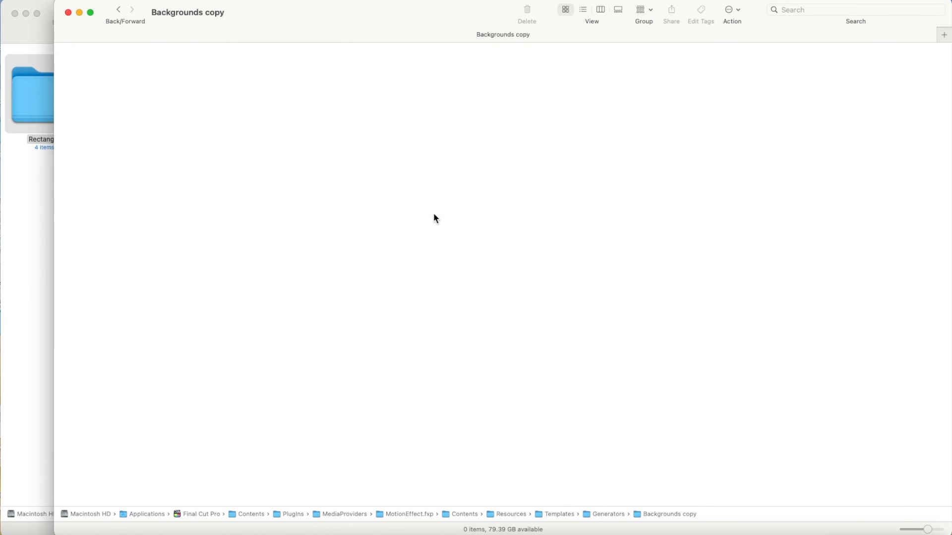
right_click(379, 226)
left_click(403, 240)
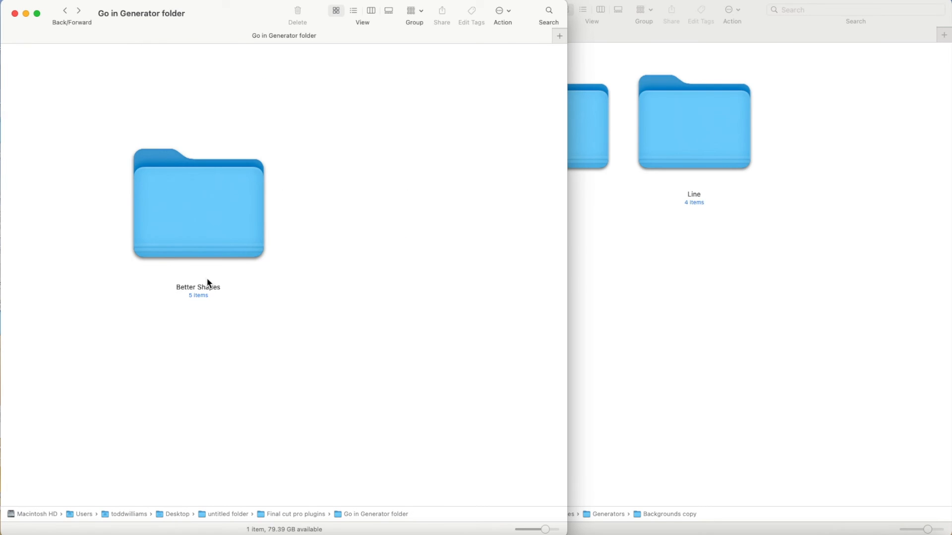
Copy the name text of the Better Shapes folder and return to the Backgrounds copy window
left_click(212, 292)
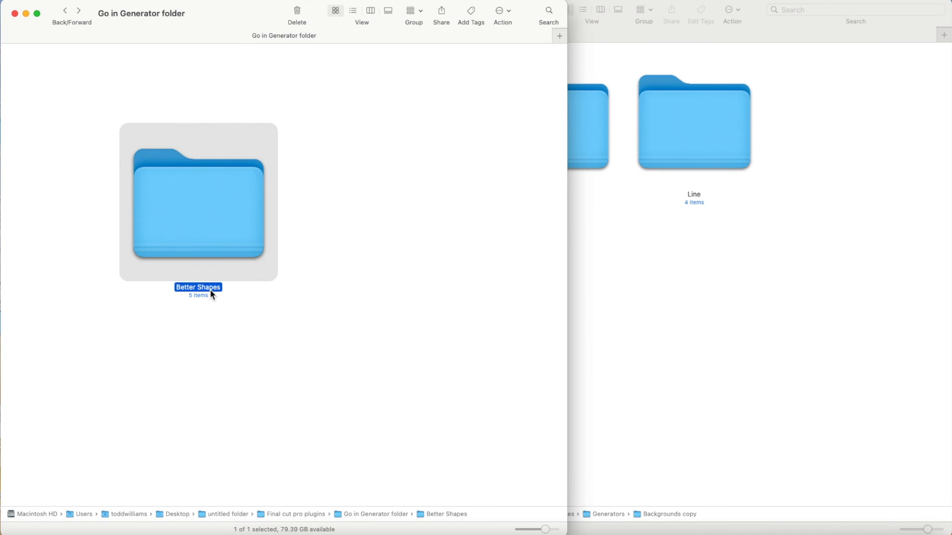
left_click(212, 293)
right_click(209, 287)
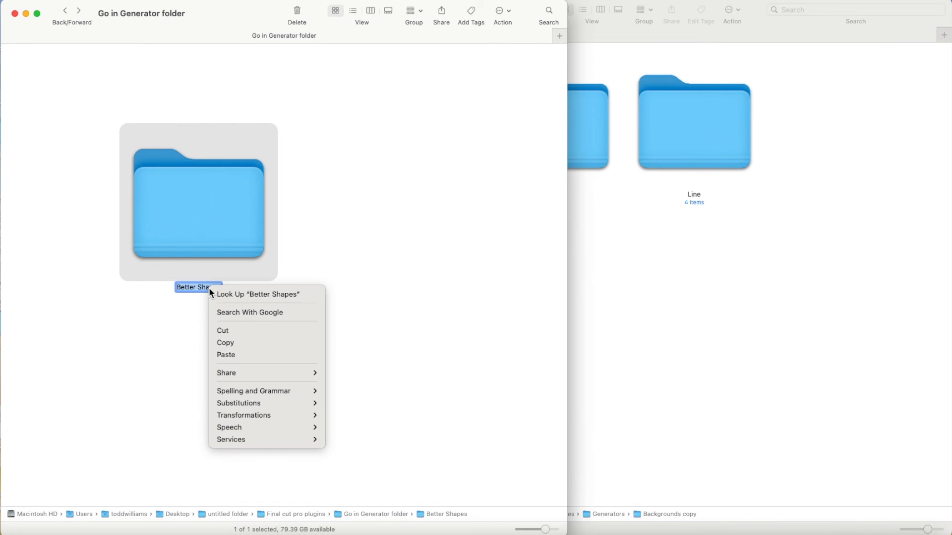
left_click(233, 343)
left_click(351, 327)
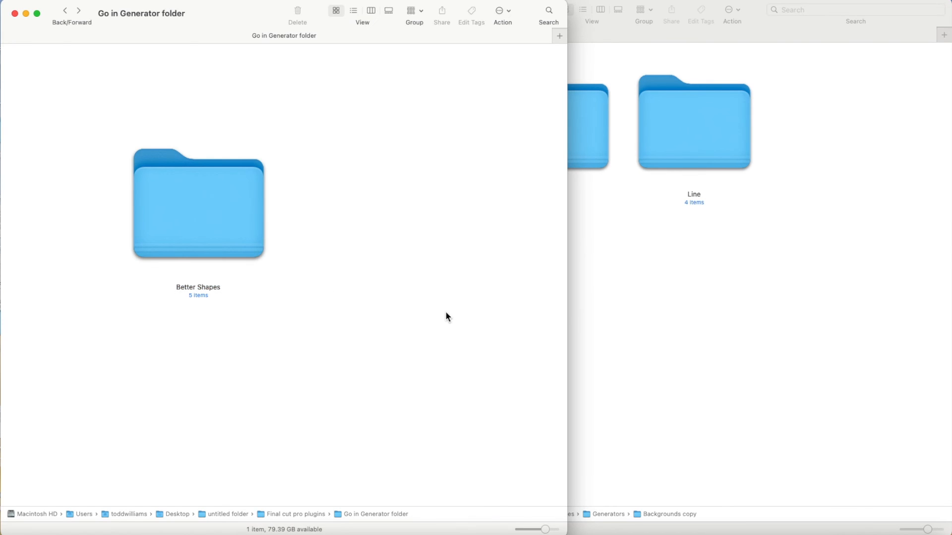
left_click(605, 278)
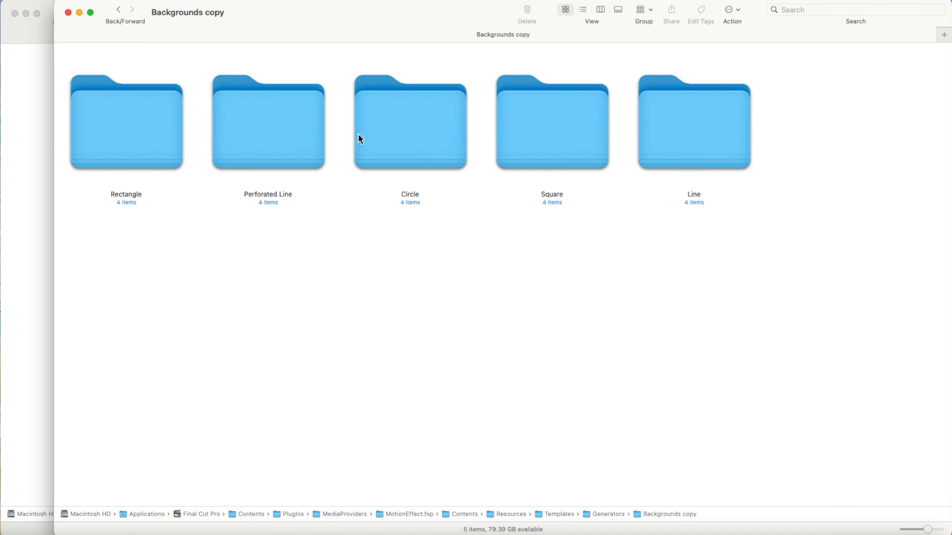
Rename the Backgrounds copy folder in Generators to Better Shapes by pasting the copied name
left_click(118, 9)
left_click(158, 199)
key("Return")
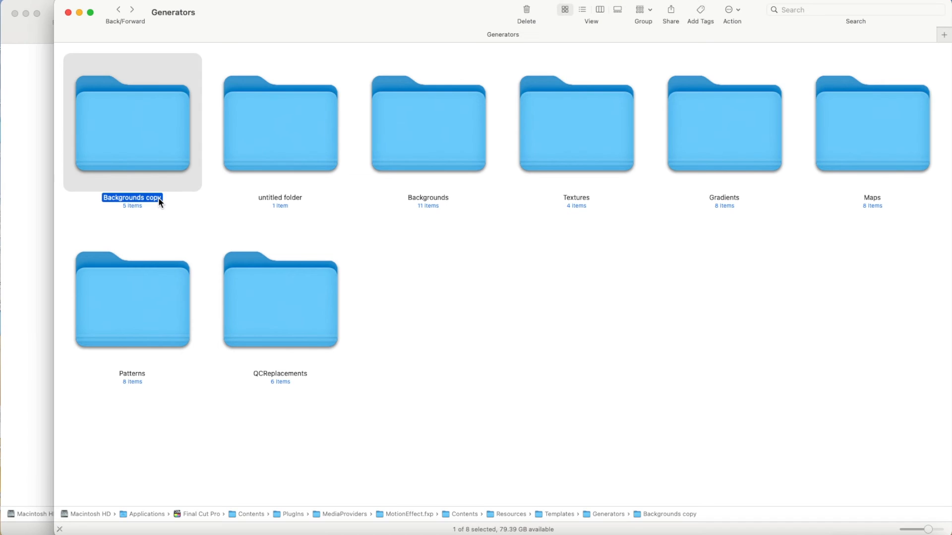
right_click(158, 199)
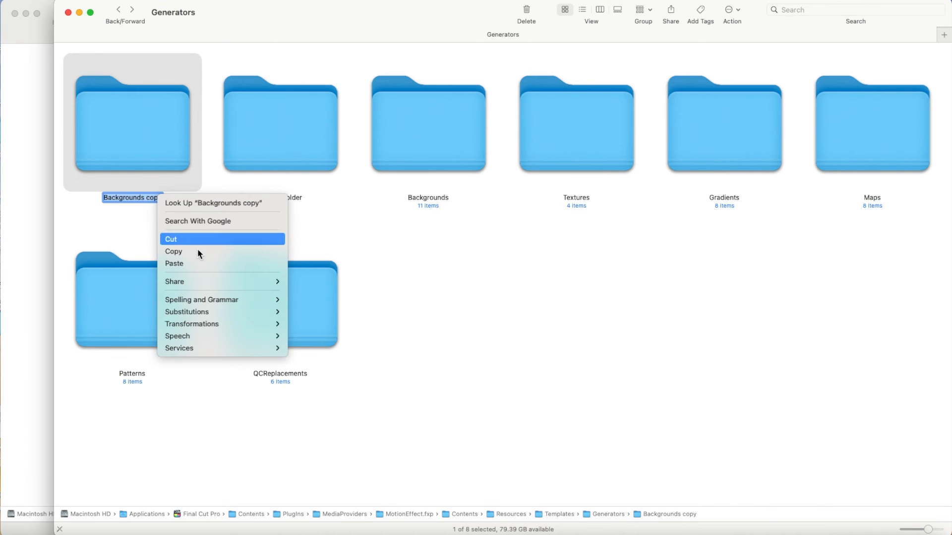
left_click(205, 263)
left_click(400, 266)
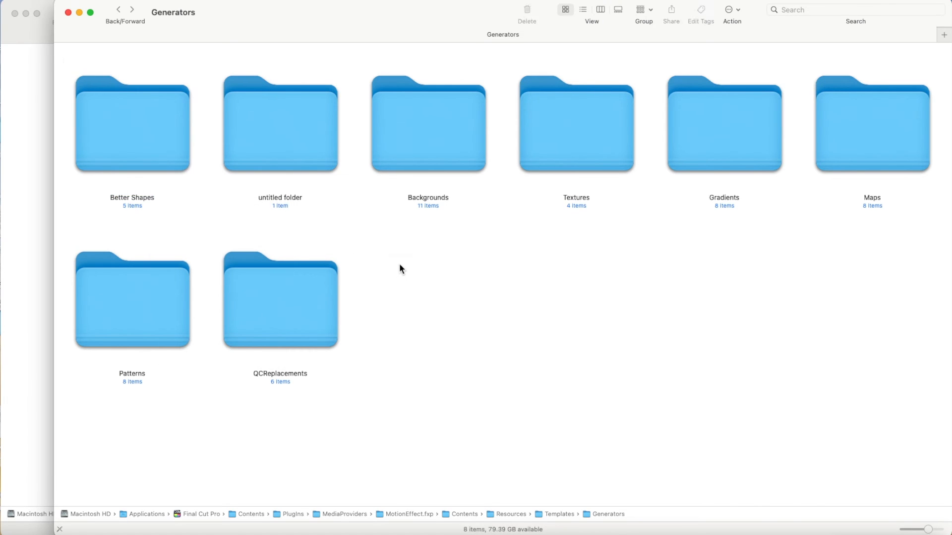
Switch to Final Cut Pro and add the Better Shapes Rectangle generator above the first bridge9 copy clip in the timeline
left_click(553, 205)
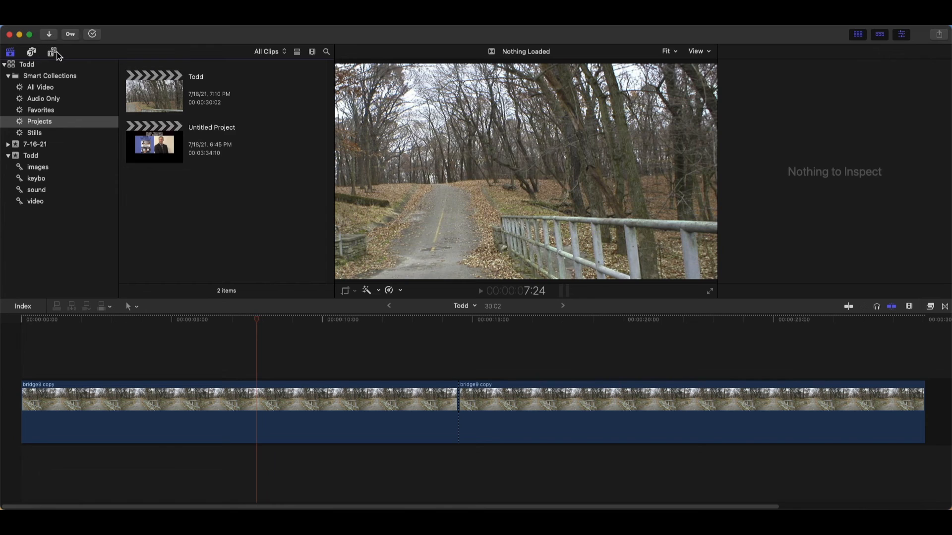
left_click(53, 52)
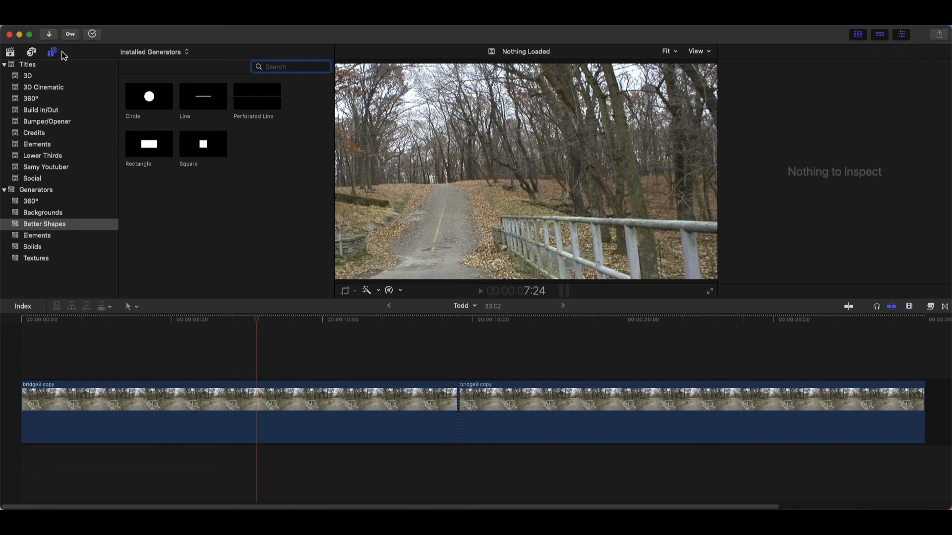
left_click(60, 226)
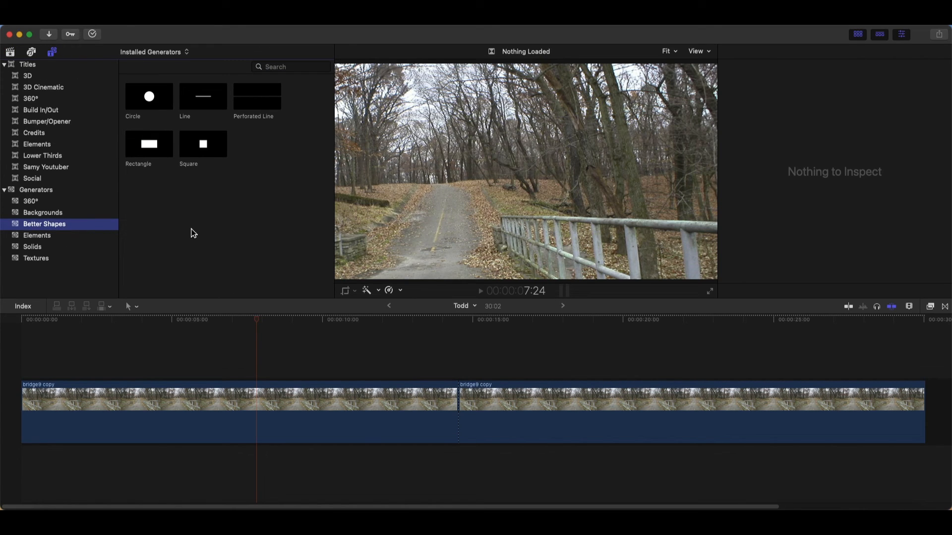
left_click_drag(155, 148, 151, 350)
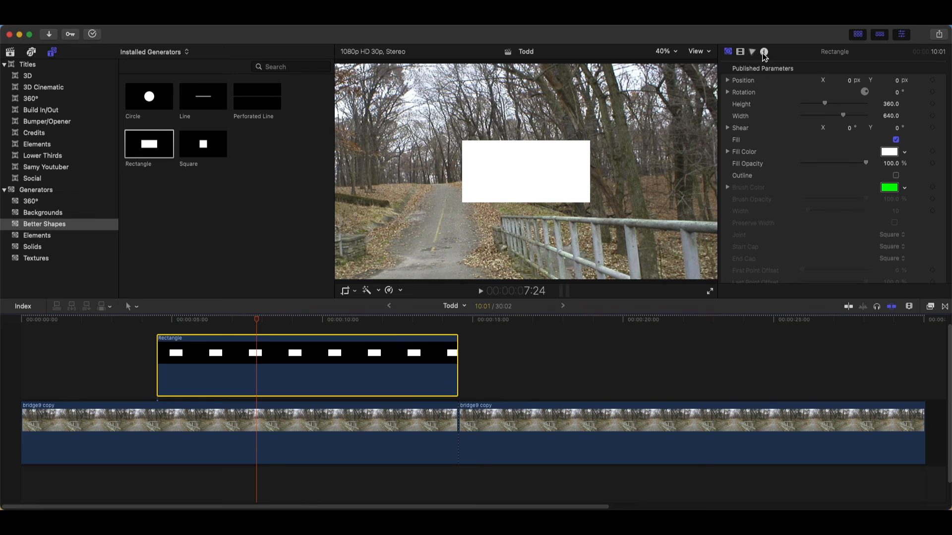
Turn off the rectangle's fill, enable its outline and set the brush color to orange
left_click(730, 52)
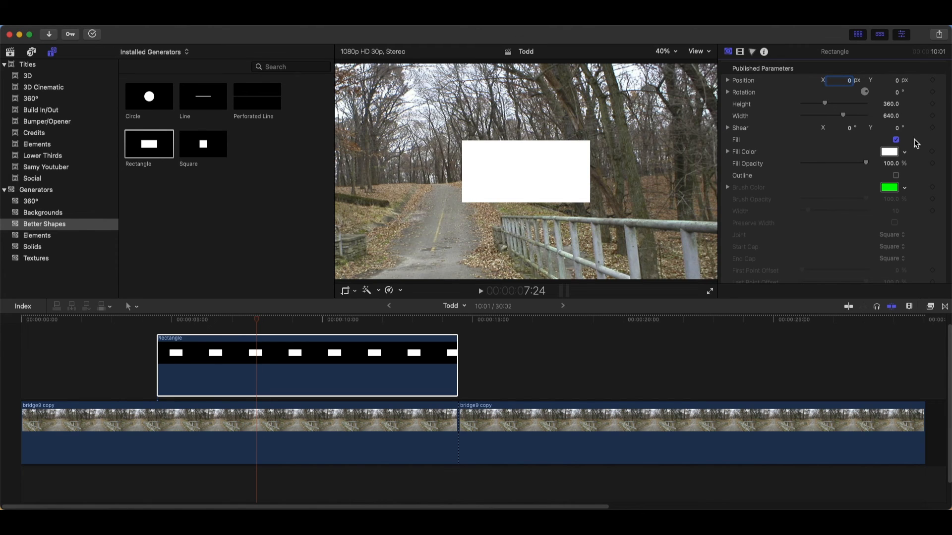
left_click(896, 140)
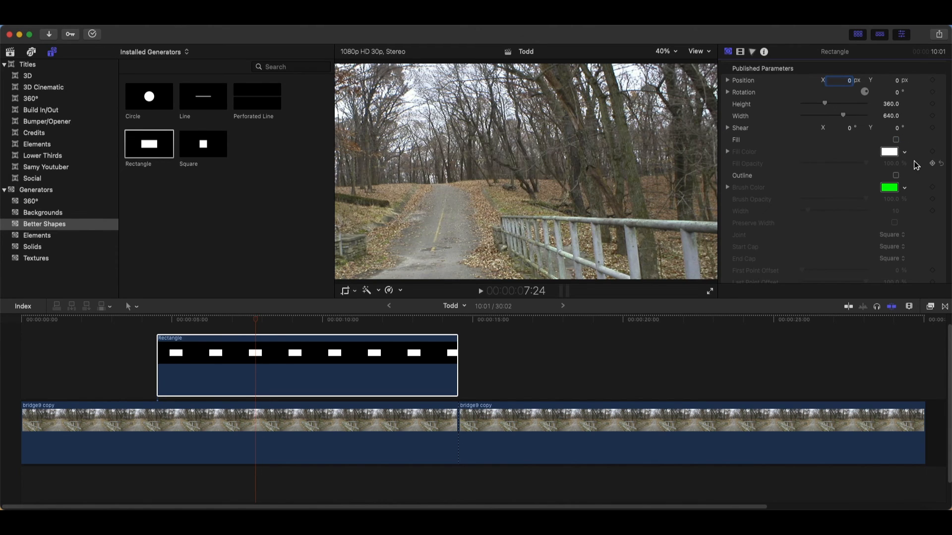
left_click(896, 176)
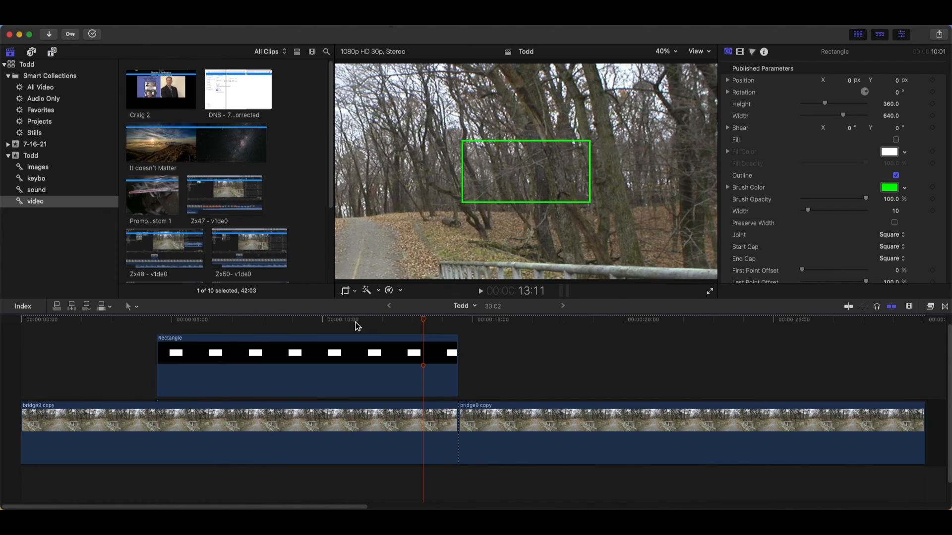
left_click(905, 190)
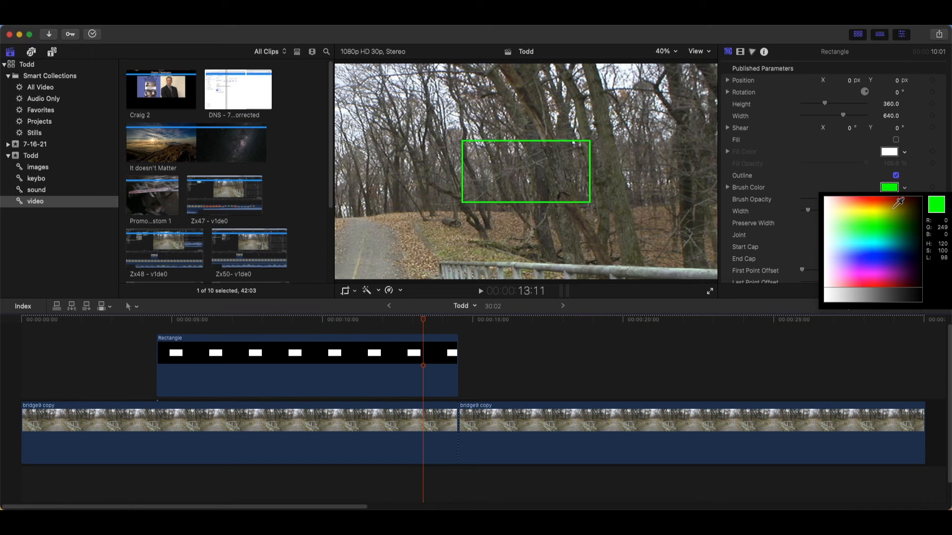
left_click(898, 200)
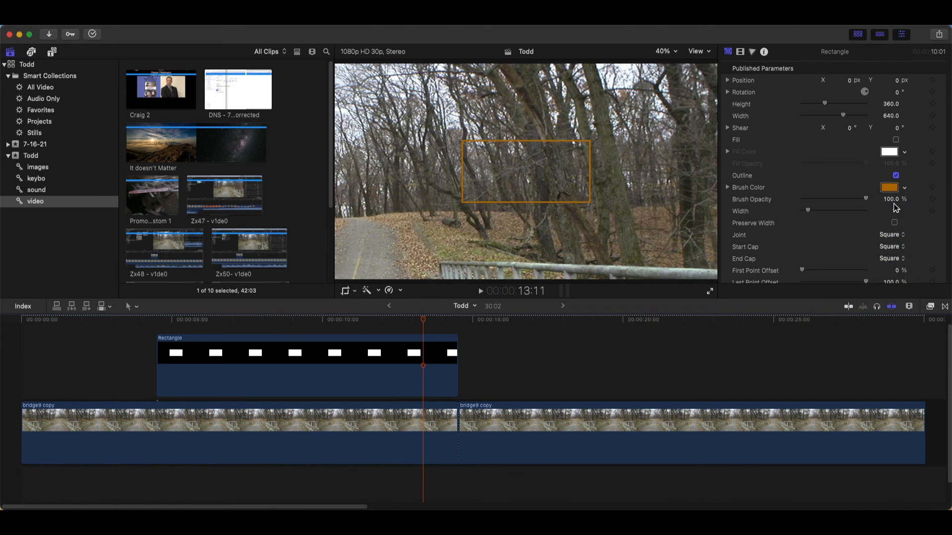
Replace the second bridge9 copy clip with the DNS - 7 mistake corrected clip and move the Rectangle clip above it
left_click_drag(240, 100, 462, 429)
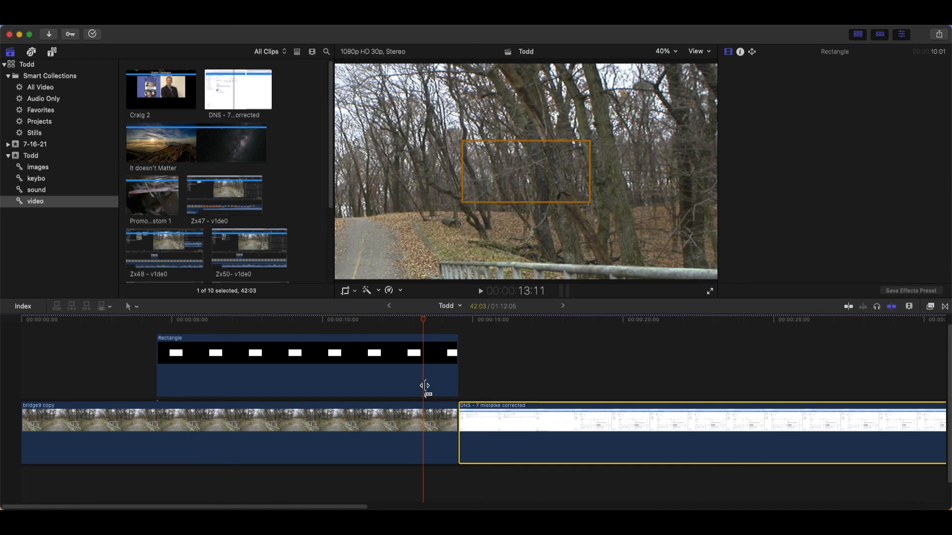
left_click_drag(425, 389, 717, 379)
left_click(656, 324)
Expand the rectangle's brush color values and set the outline width to 25
scroll(773, 169, "down", 1)
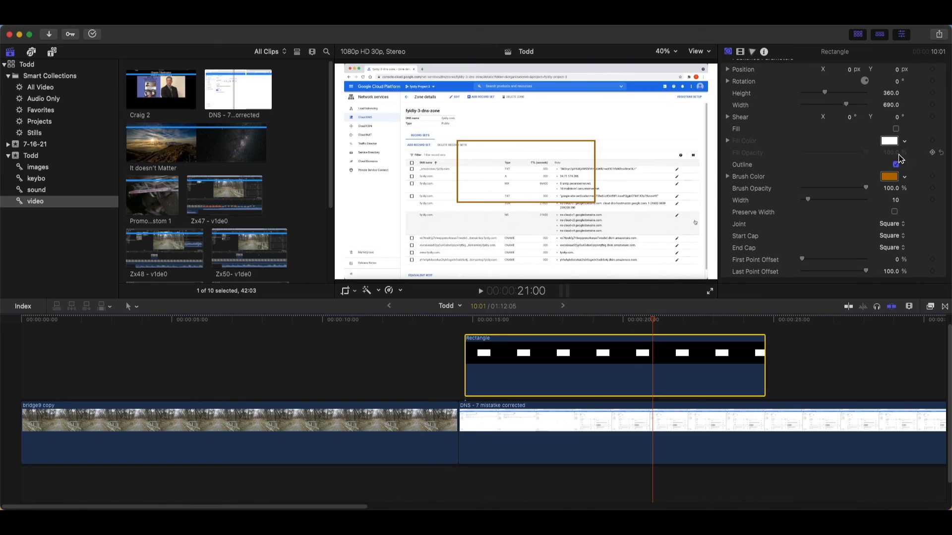
left_click(726, 177)
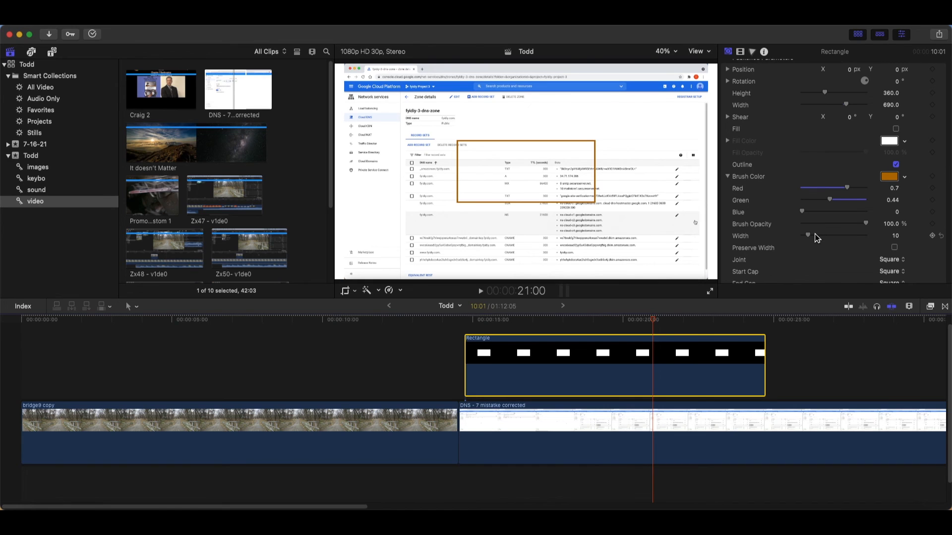
left_click_drag(812, 240, 823, 244)
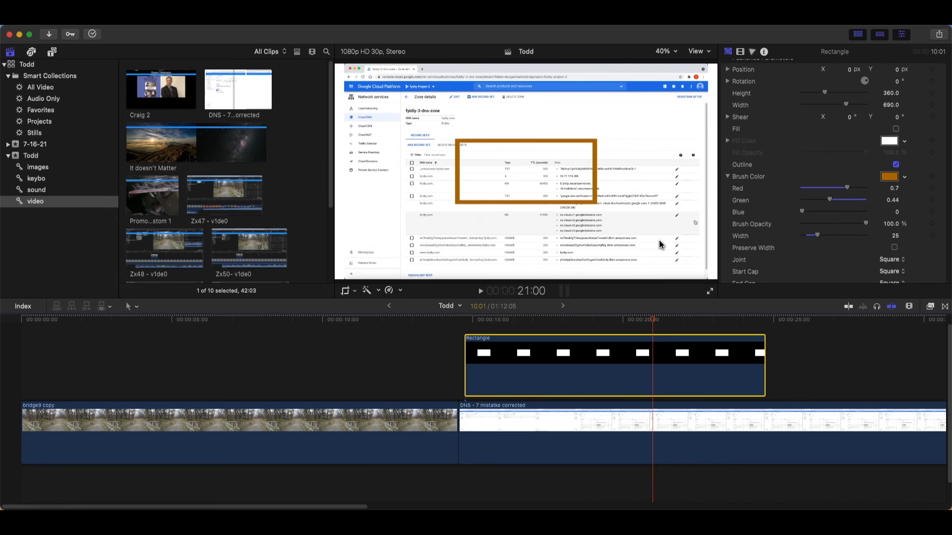
Use Transform to move the rectangle over the NS record's googledomains entries in the viewer
right_click(559, 229)
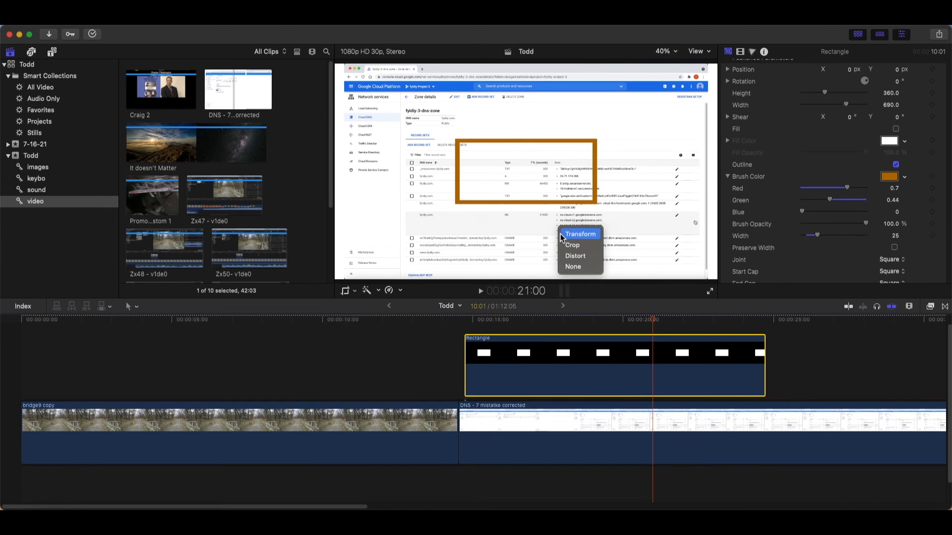
left_click(561, 233)
left_click_drag(535, 182, 584, 226)
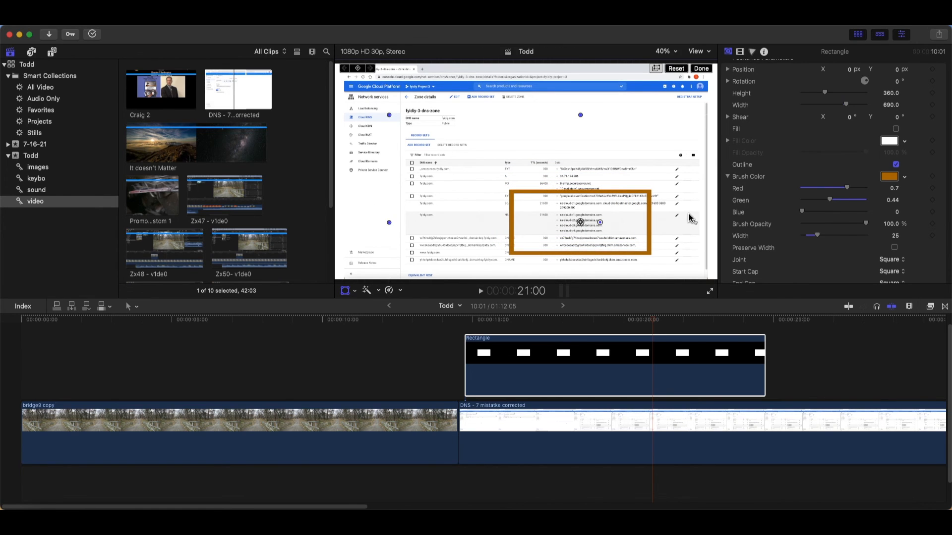
left_click(700, 69)
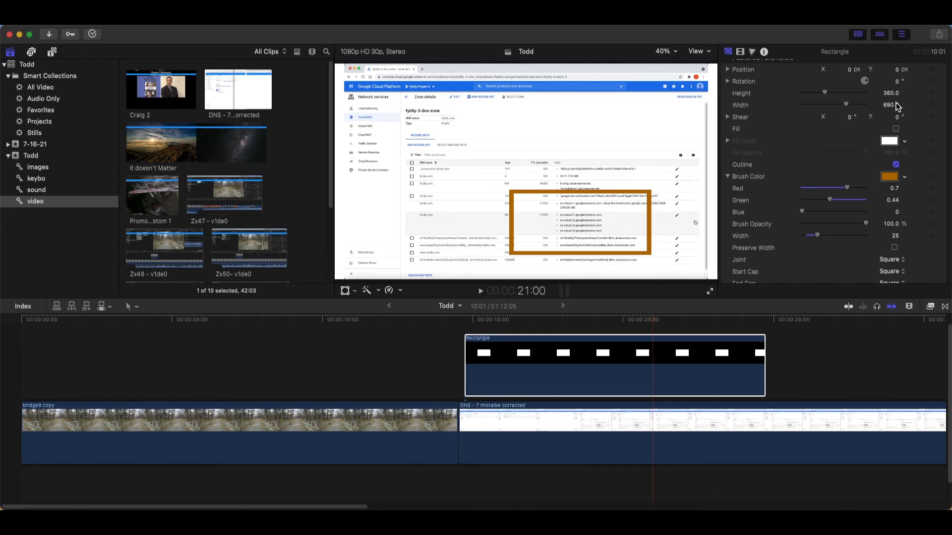
Scale the rectangle down to about 41% so it tightly frames the NS record's googledomains entries
left_click(741, 52)
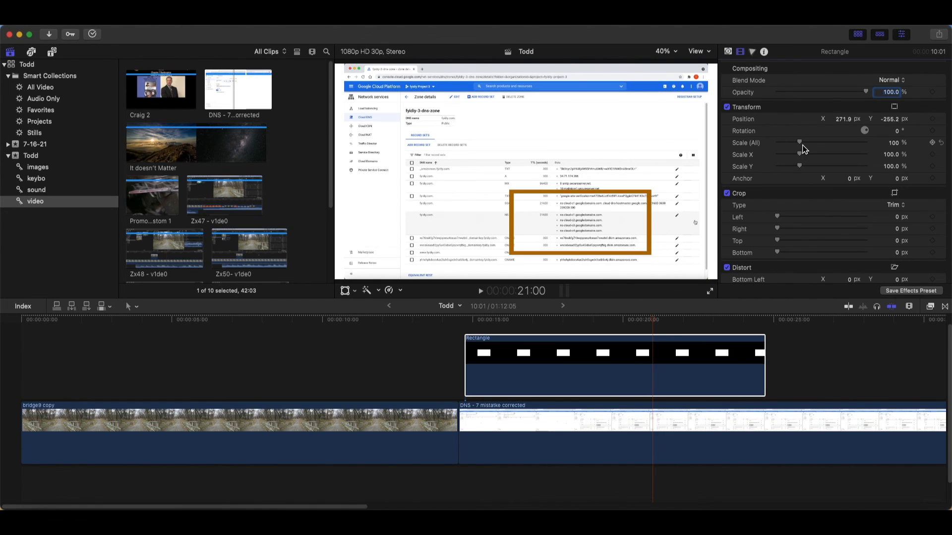
left_click_drag(804, 148, 791, 151)
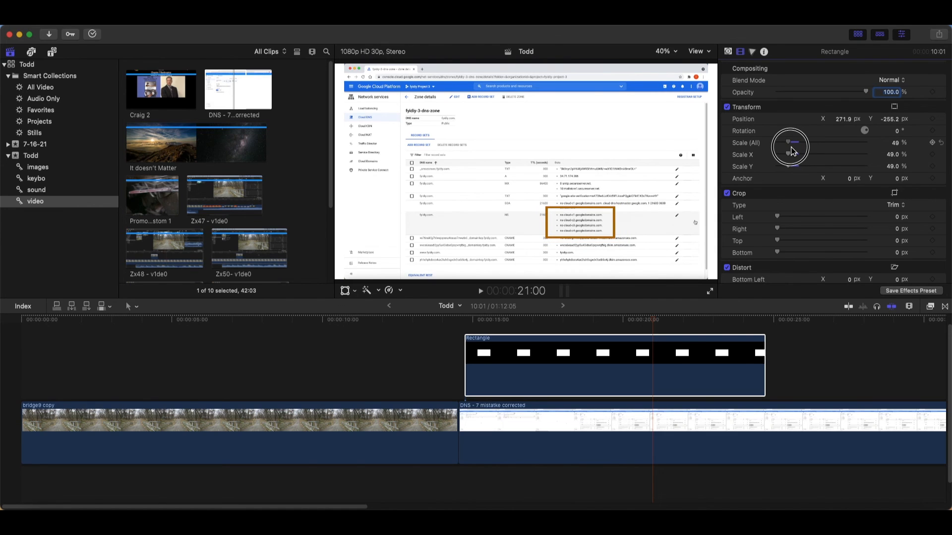
left_click_drag(791, 151, 789, 151)
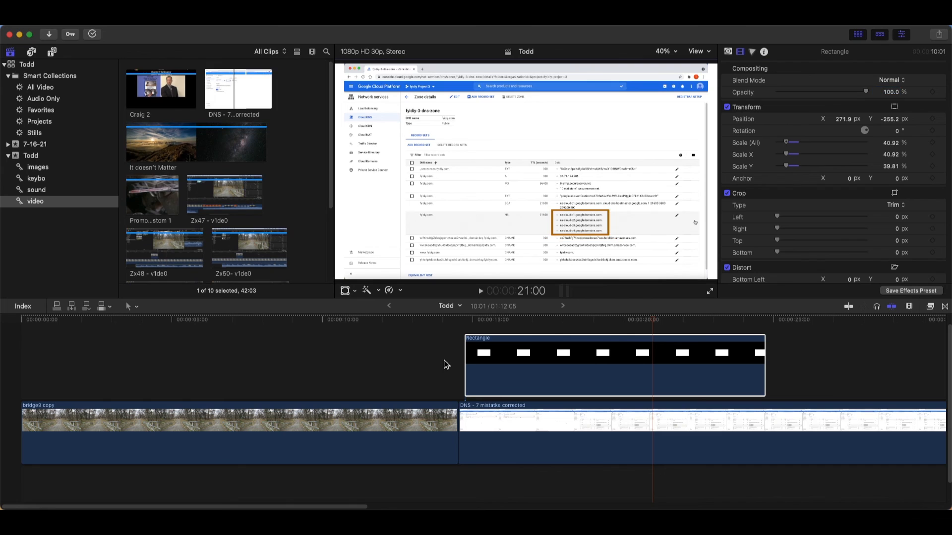
Try stretching the rectangle vertically to about 117% Scale Y with Transform and reset the transform
right_click(582, 230)
left_click(587, 233)
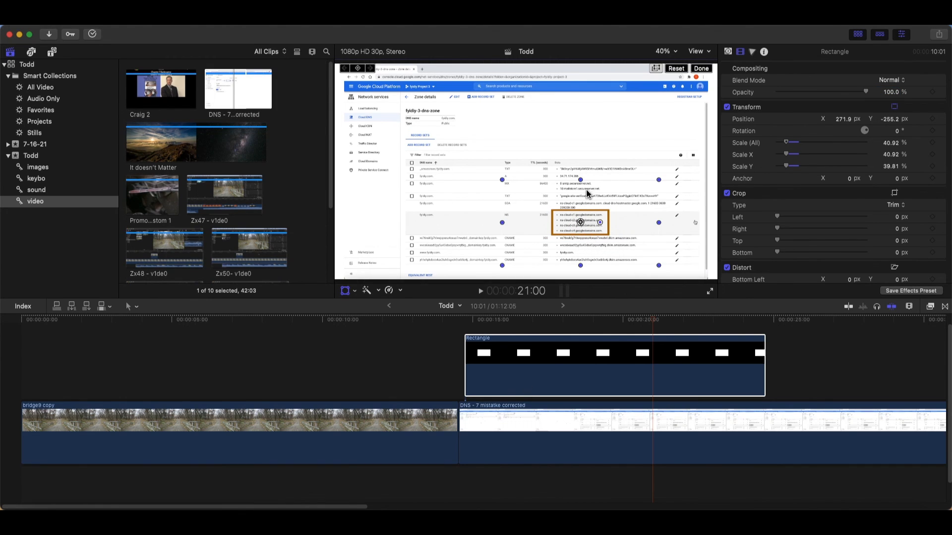
left_click_drag(580, 180, 589, 99)
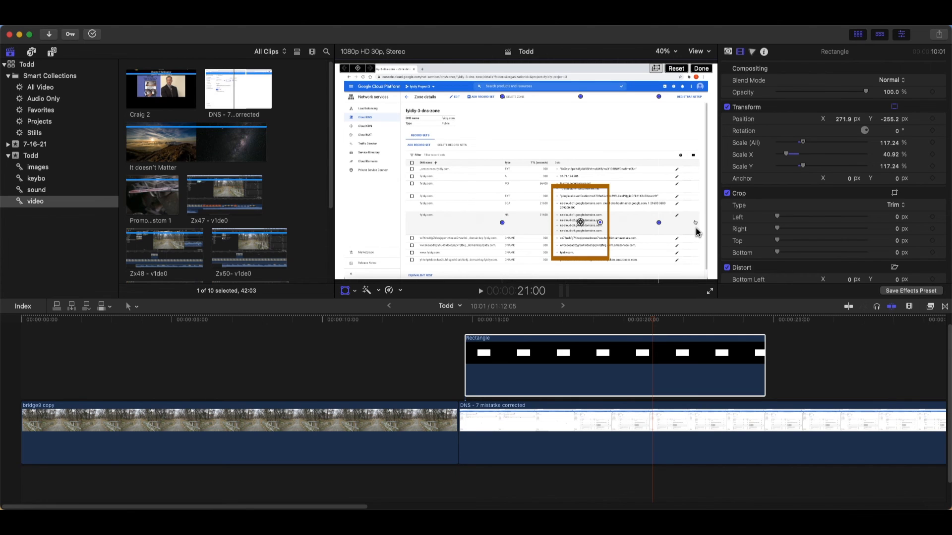
left_click(680, 69)
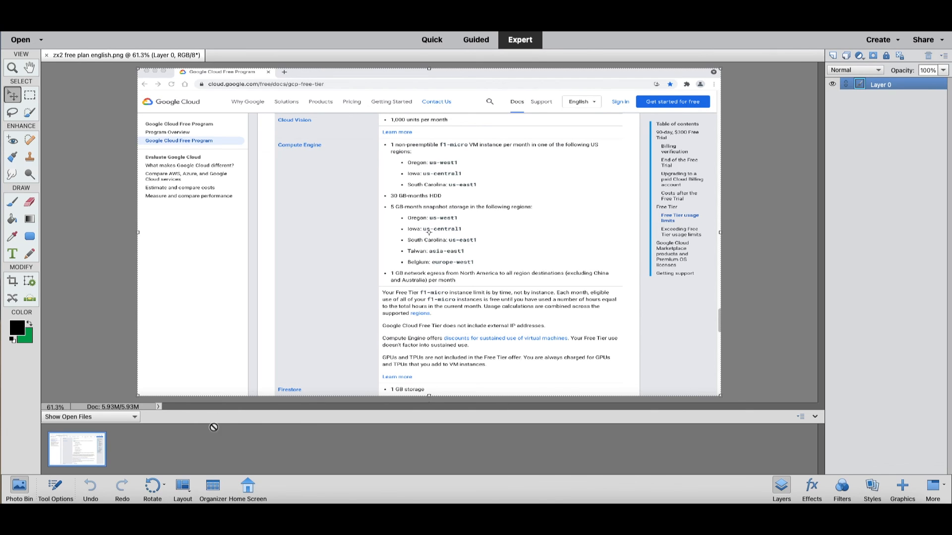
In Photoshop Elements, set the foreground color to red cc0000
left_click(21, 329)
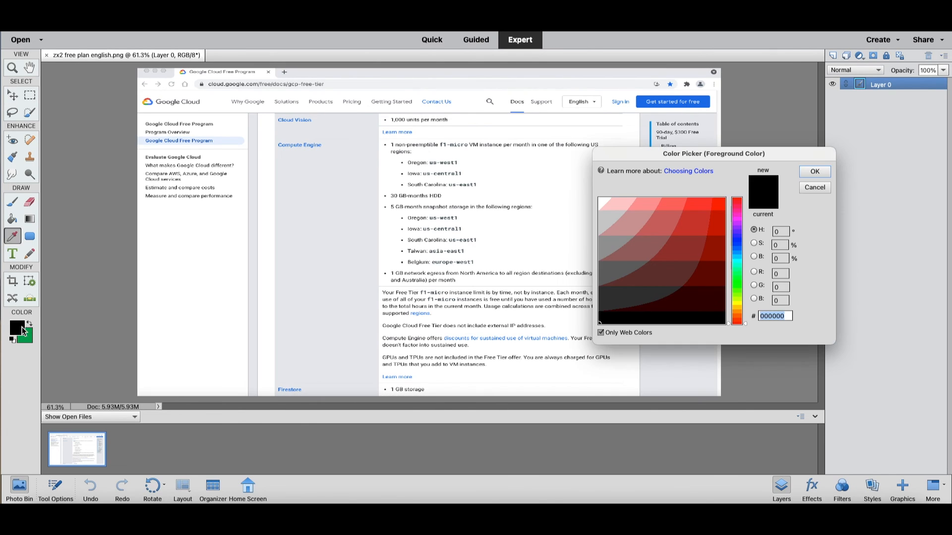
left_click(719, 216)
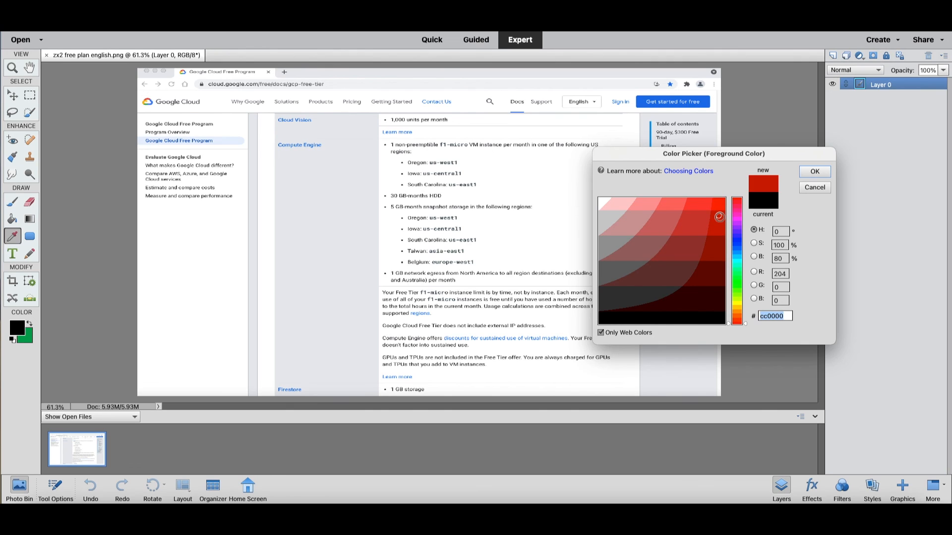
left_click(814, 171)
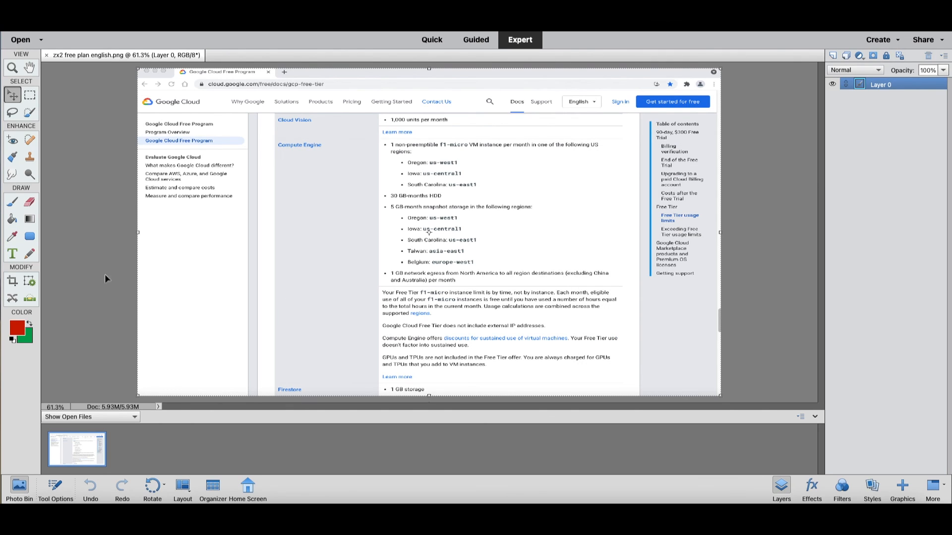
Draw a red rounded rectangle over the 5 GB-month snapshot storage list and subtract a slightly smaller one inside it to leave a border
left_click(31, 237)
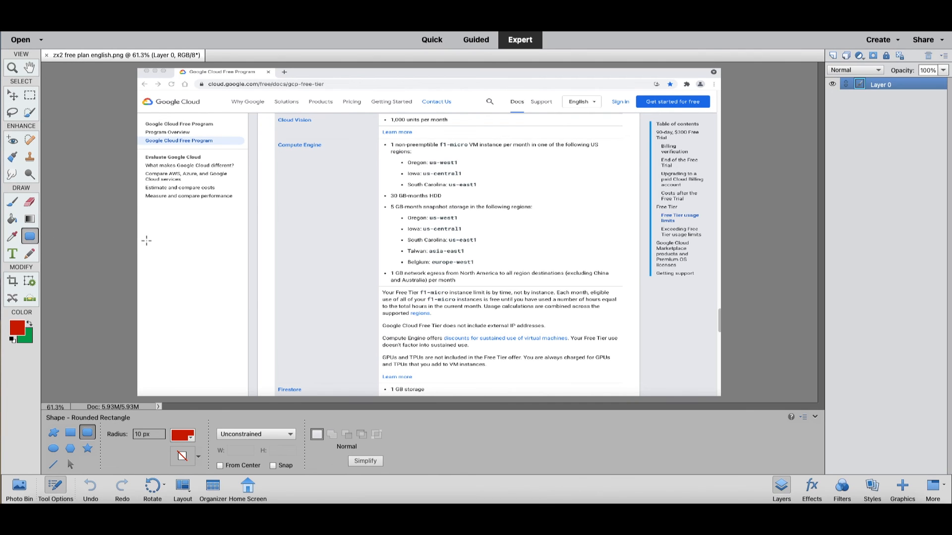
left_click_drag(381, 200, 548, 274)
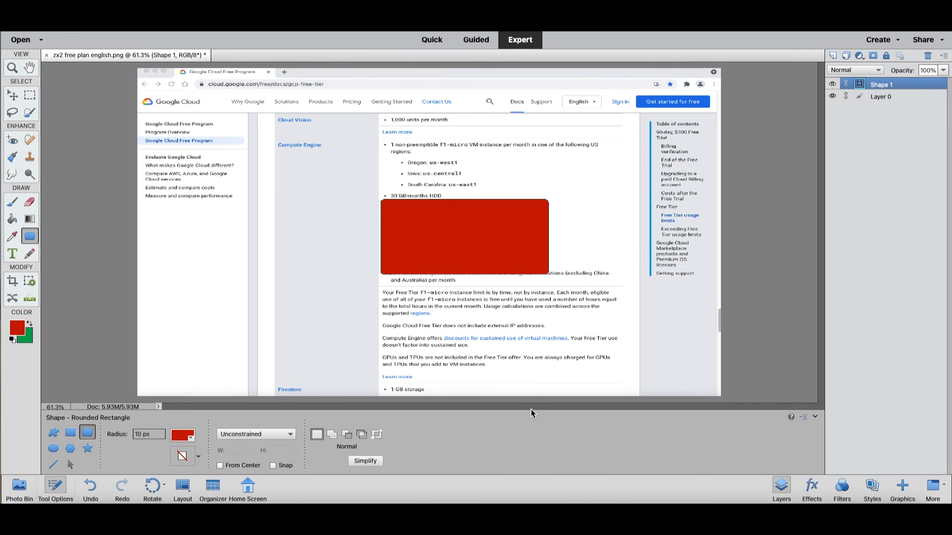
left_click(350, 439)
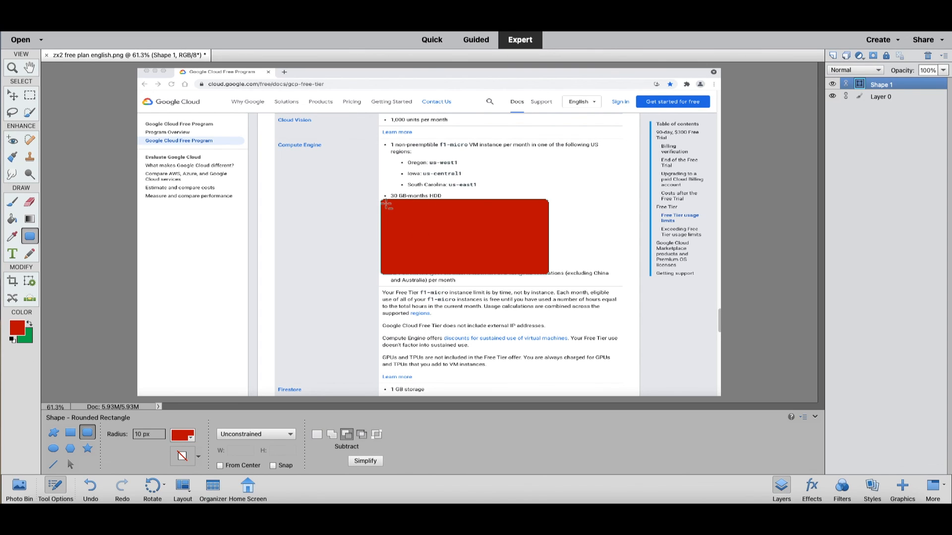
left_click_drag(387, 204, 544, 272)
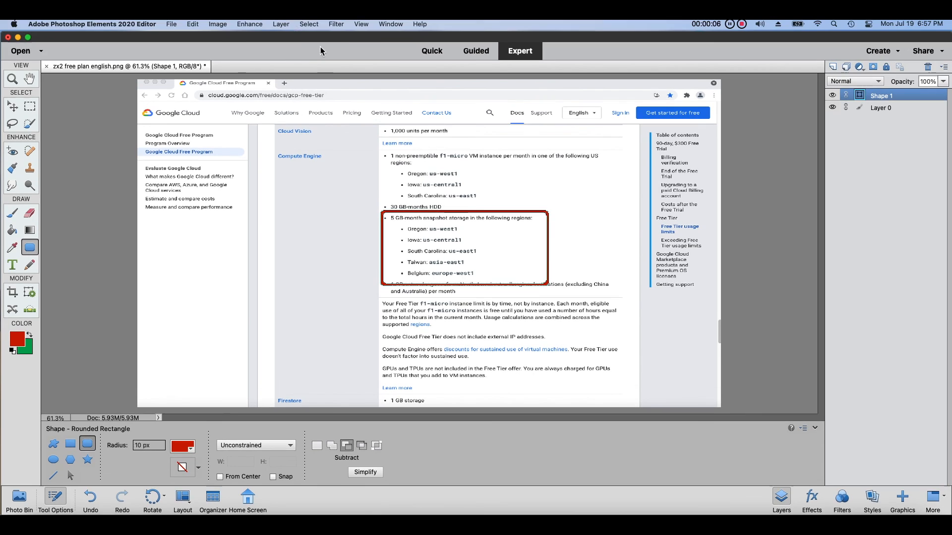
Flatten the image to merge the red border shape with the screenshot layer
left_click(281, 24)
mouse_move(288, 24)
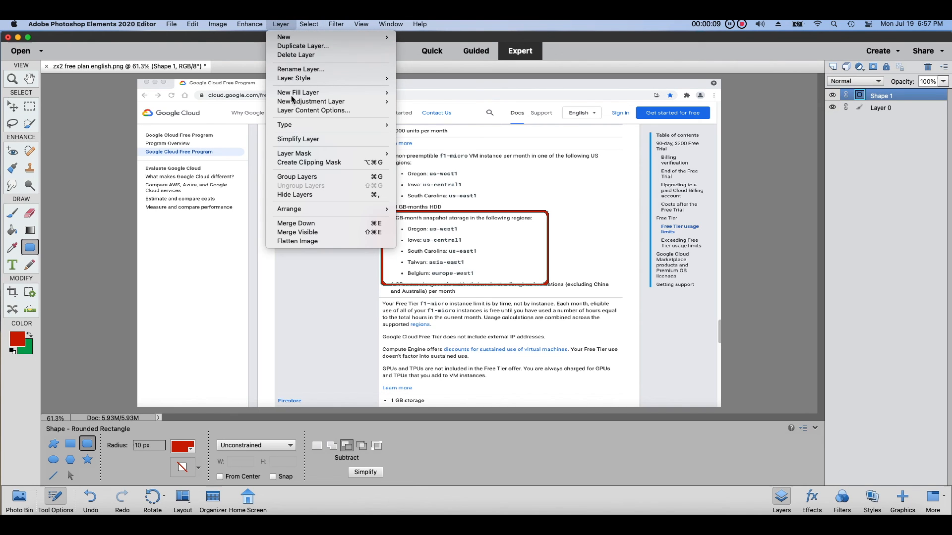
left_click(344, 241)
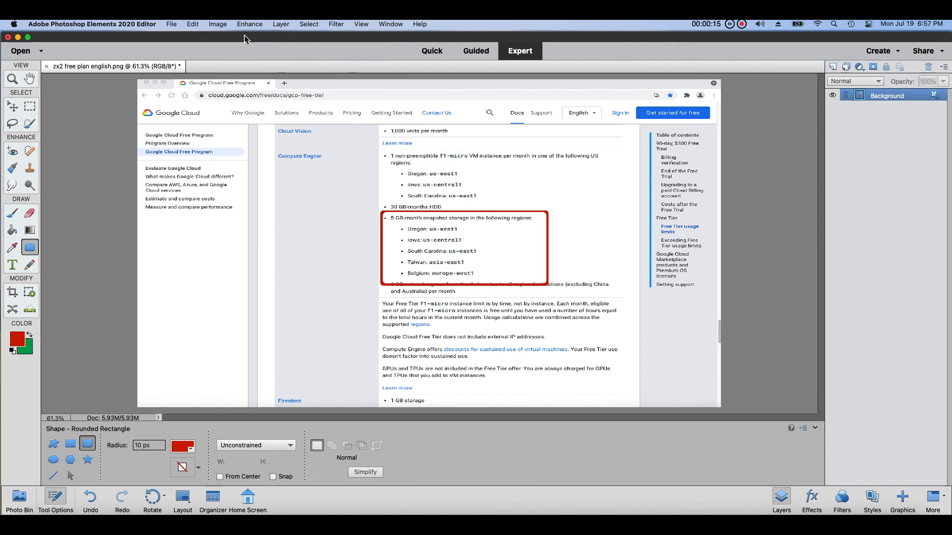
Check the flattened image's pixel width and height in the Image Size settings and accept them without changes
left_click(218, 25)
mouse_move(258, 82)
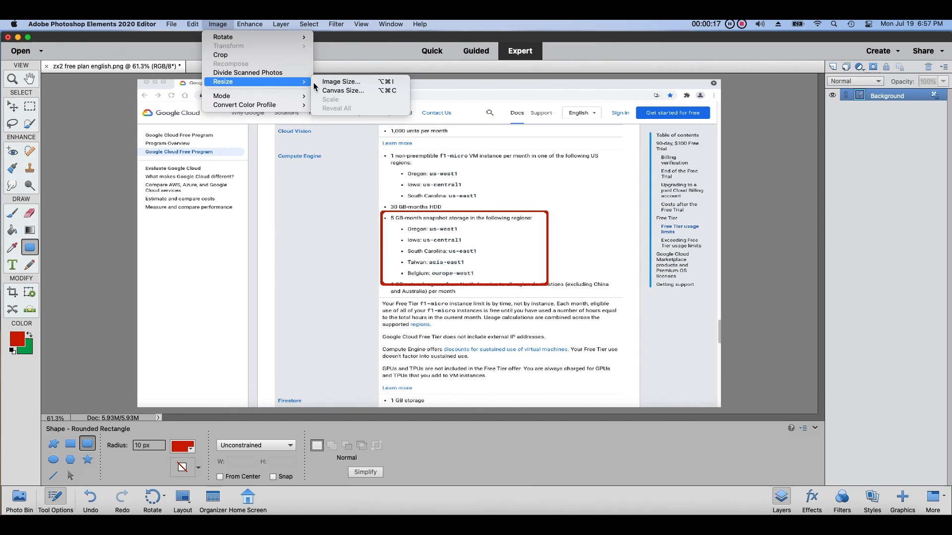
left_click(335, 82)
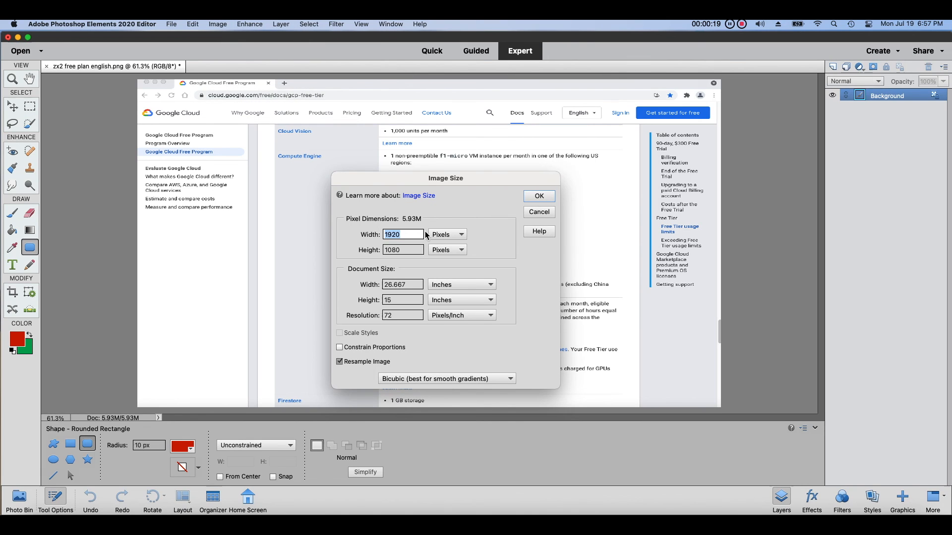
left_click(421, 234)
left_click(421, 251)
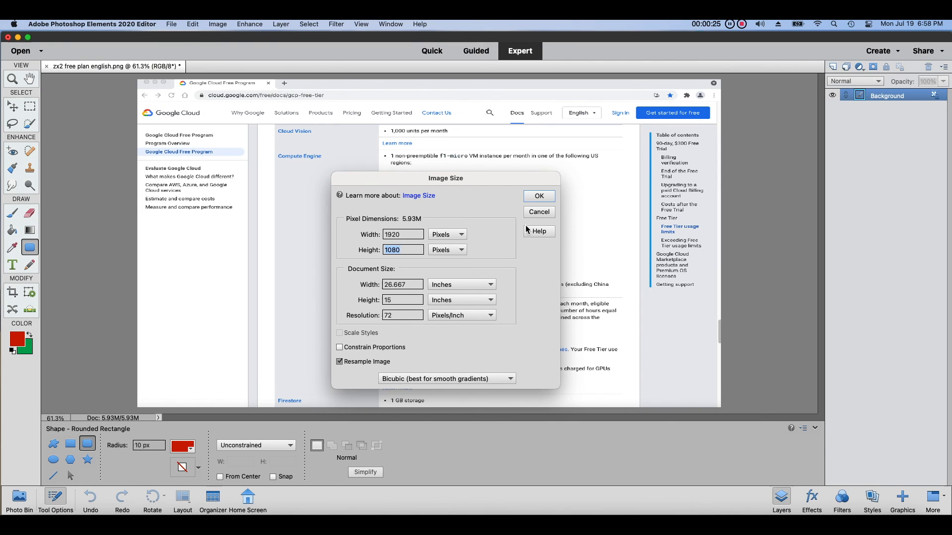
left_click(539, 196)
Save the image as zx2 free plan english.png in Downloads, in PNG format without embedding the color profile
left_click(171, 24)
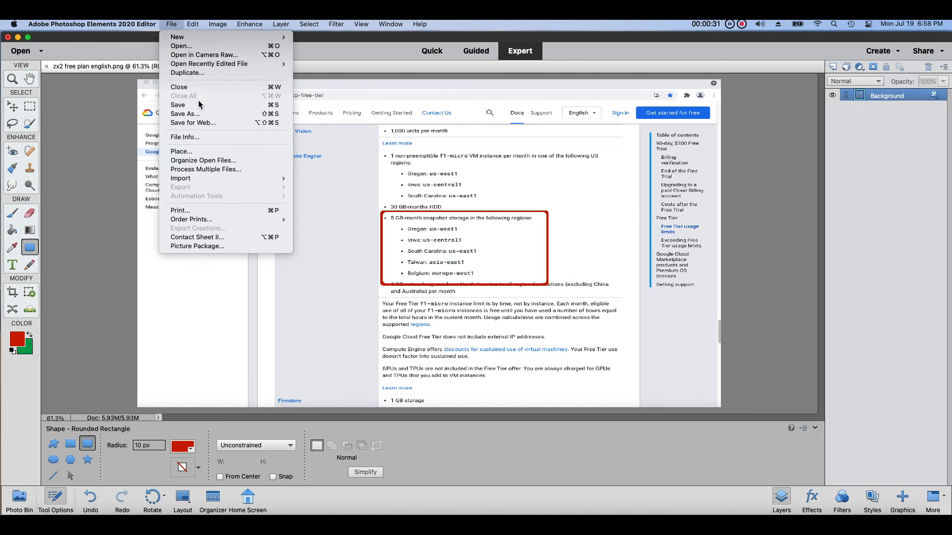
left_click(198, 116)
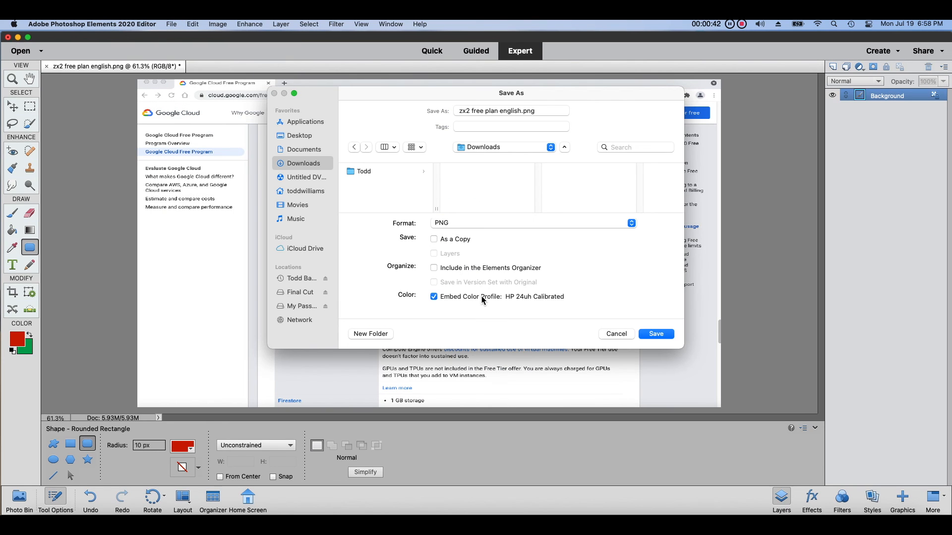
left_click(481, 296)
left_click(487, 110)
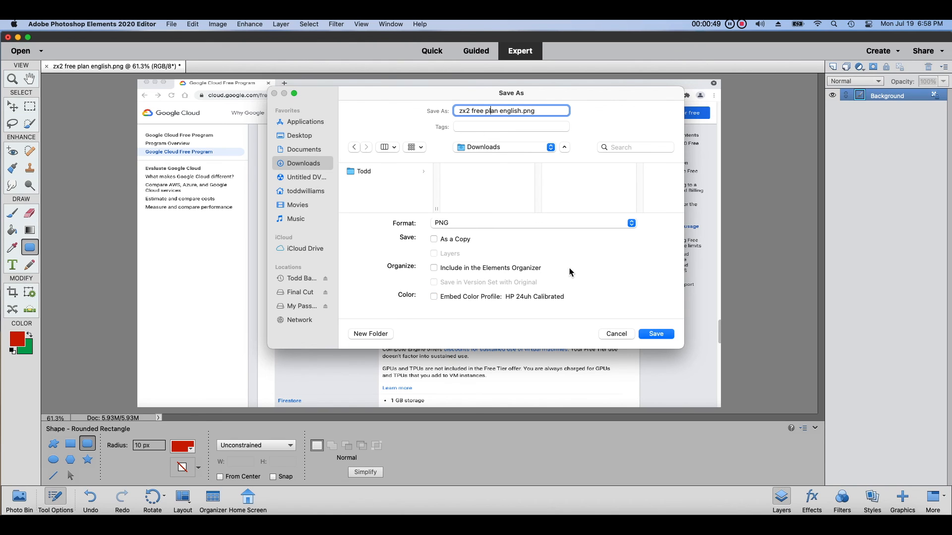
left_click(655, 334)
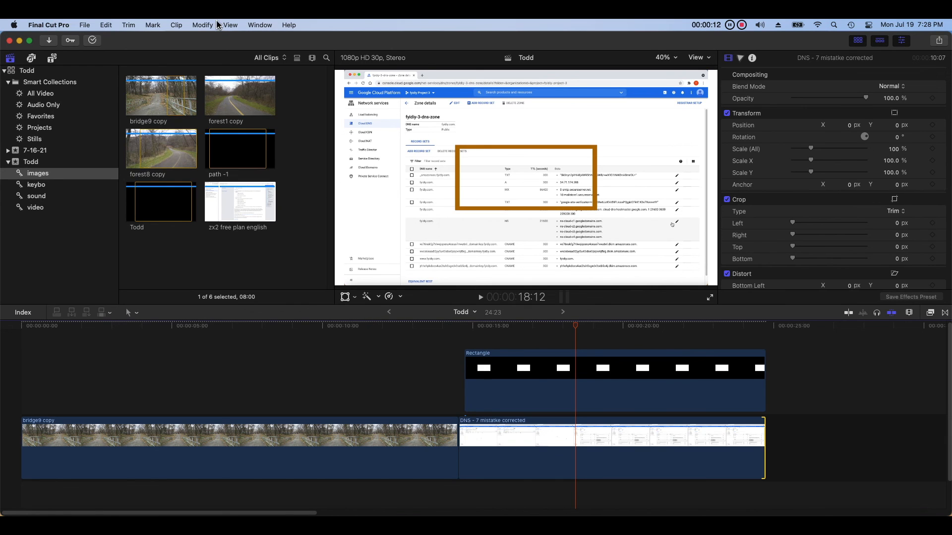
In Final Cut Pro, render the entire timeline and check the rendering progress in the background tasks
left_click(203, 25)
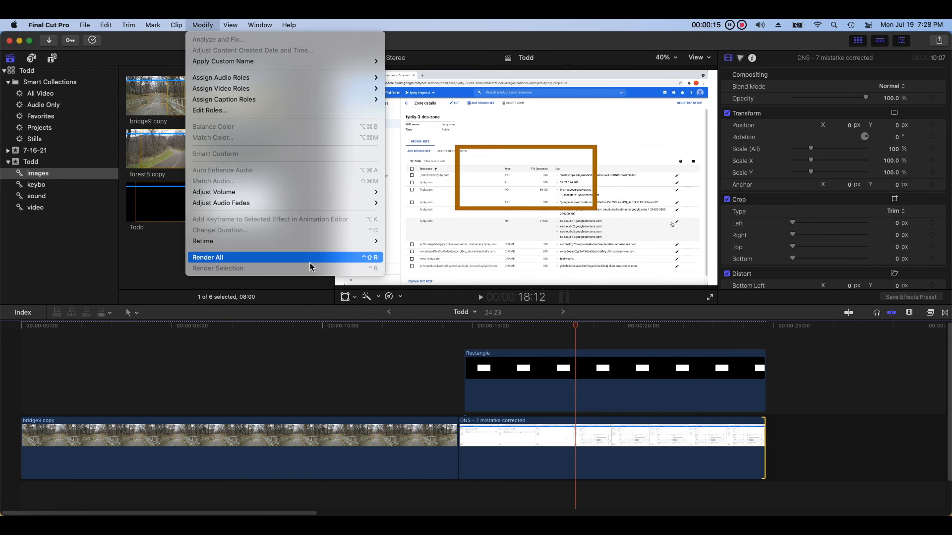
left_click(311, 268)
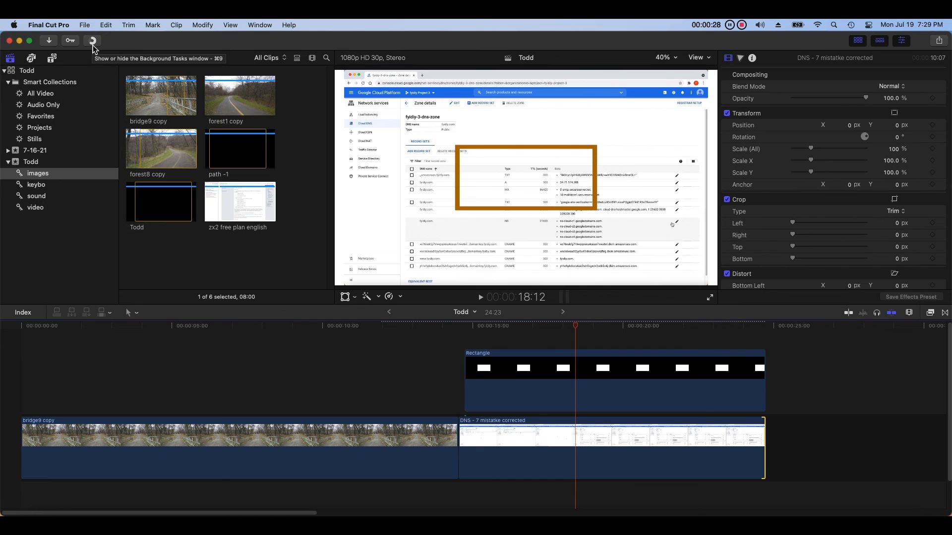
left_click(93, 46)
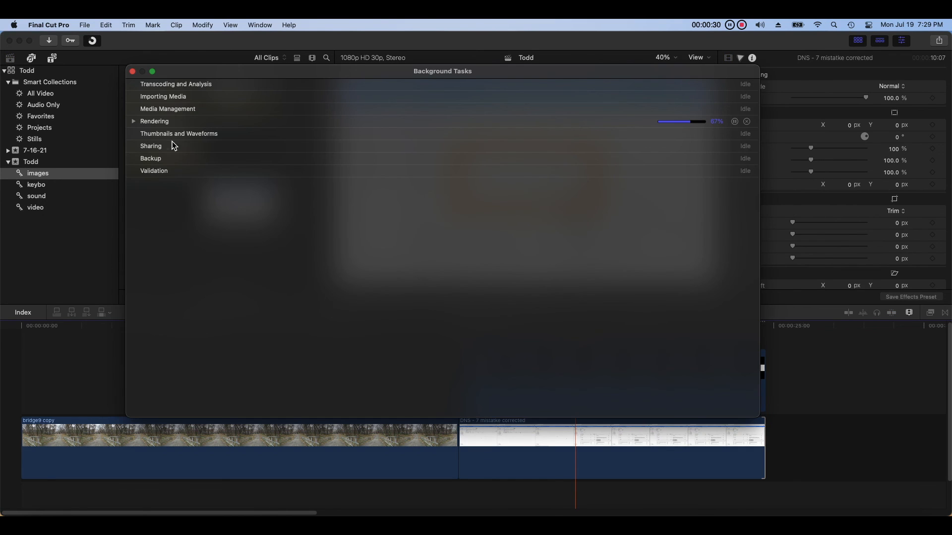
left_click(133, 121)
left_click(133, 72)
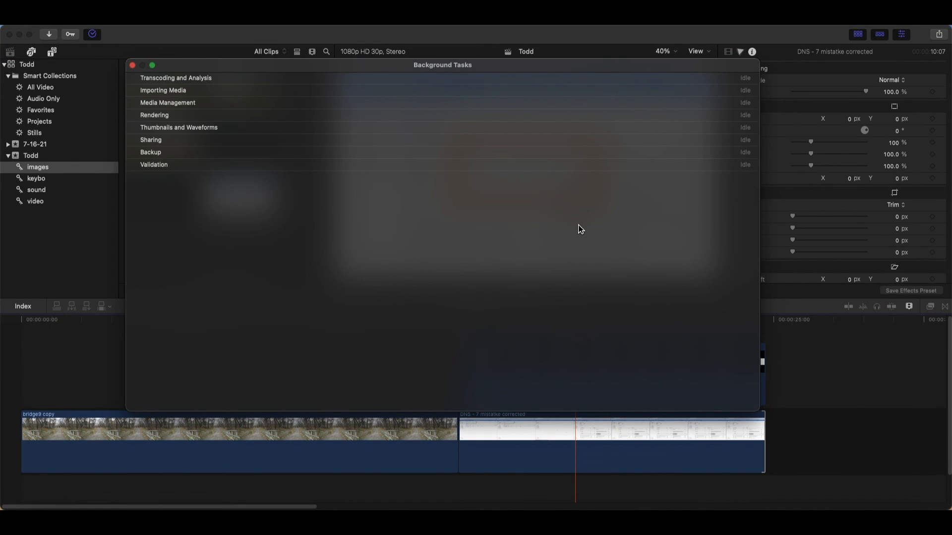
left_click(133, 66)
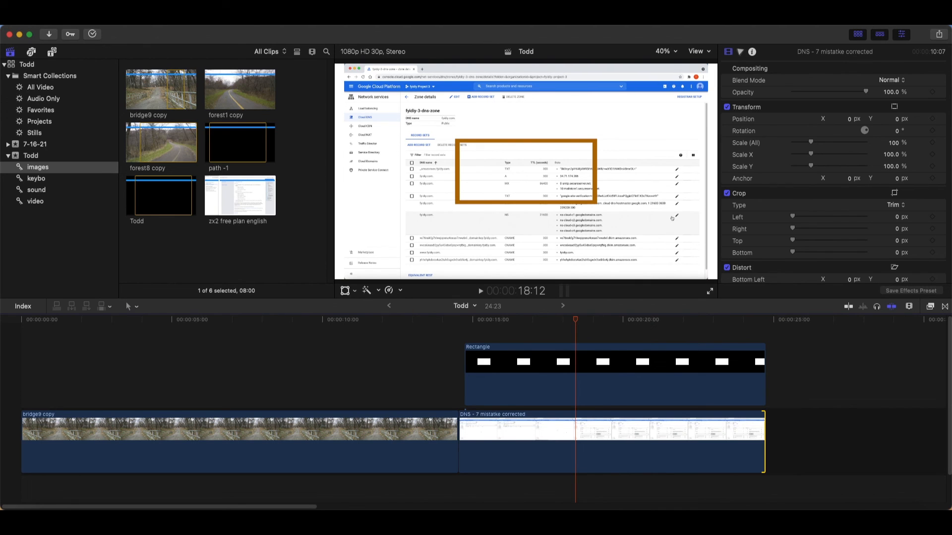
Export the project as Song.mp4 to the English folder using Computer format, H.264 Better Quality, 1920 x 1080 and Save only
left_click(912, 521)
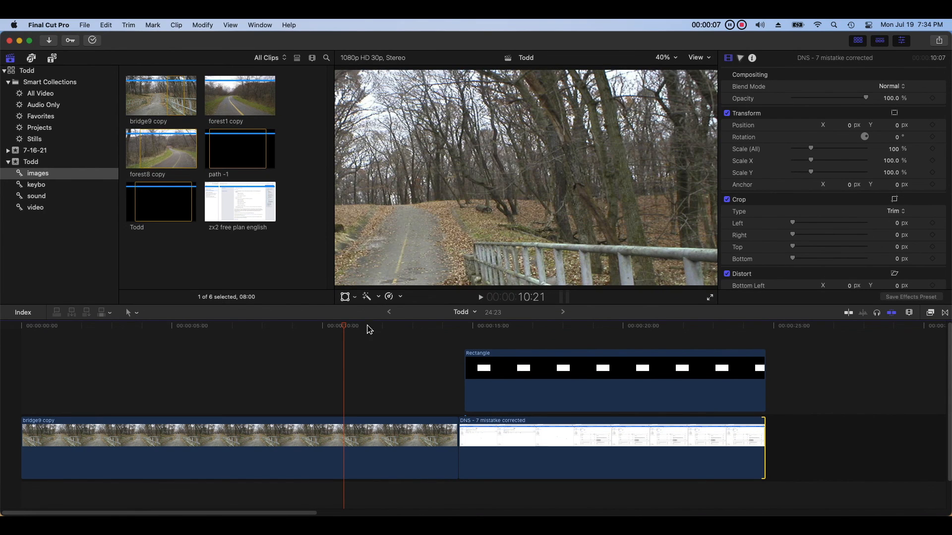
left_click(86, 26)
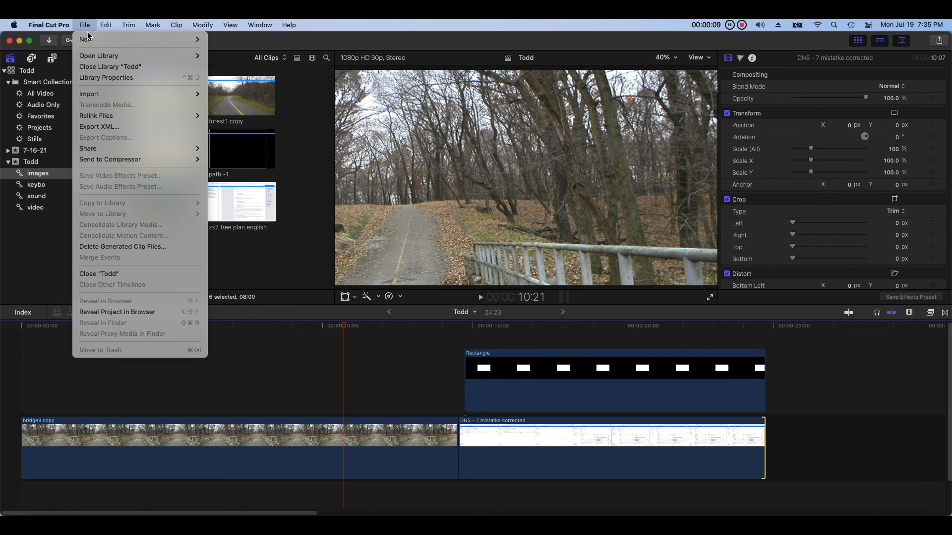
mouse_move(122, 149)
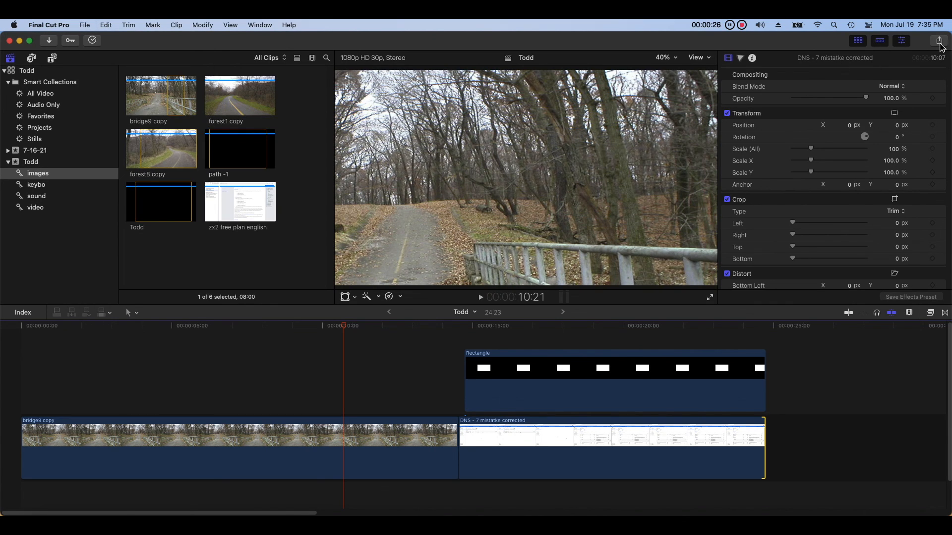
left_click(938, 40)
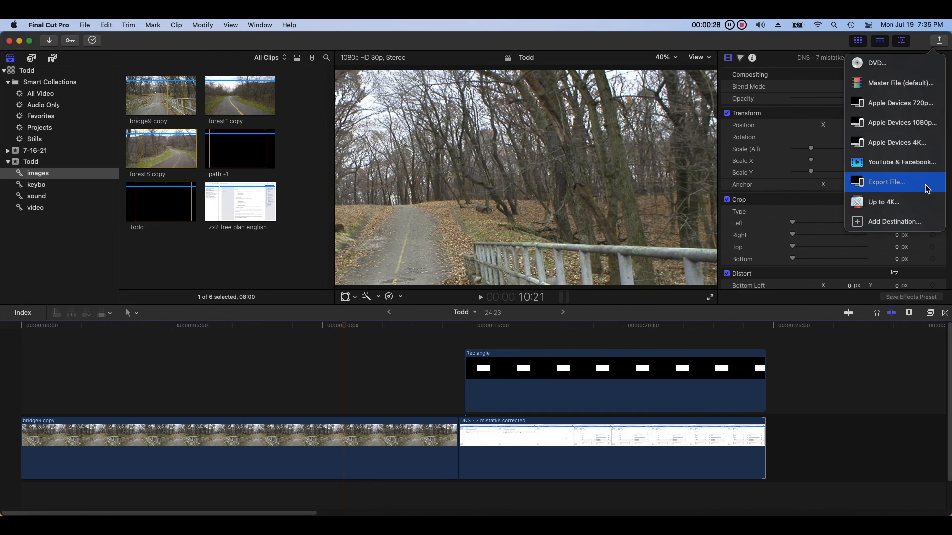
left_click(927, 188)
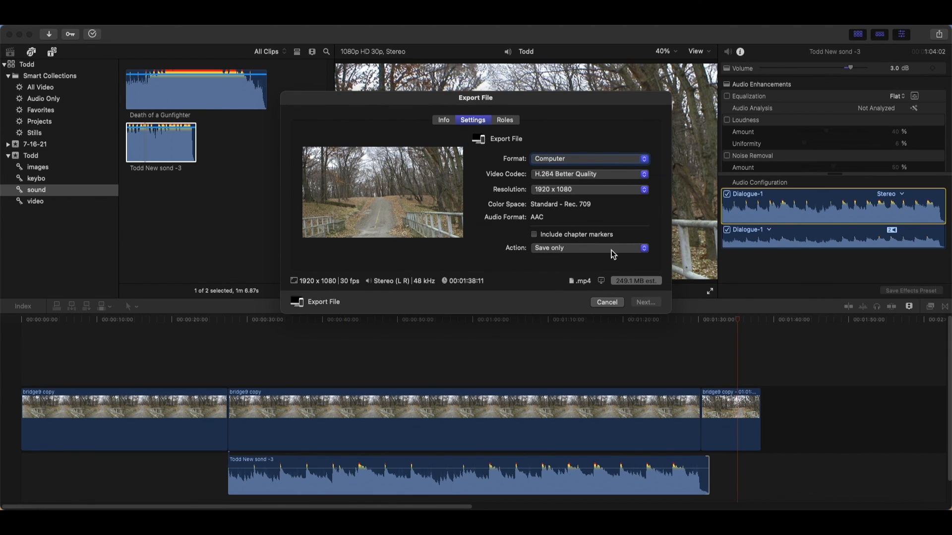
key("Return")
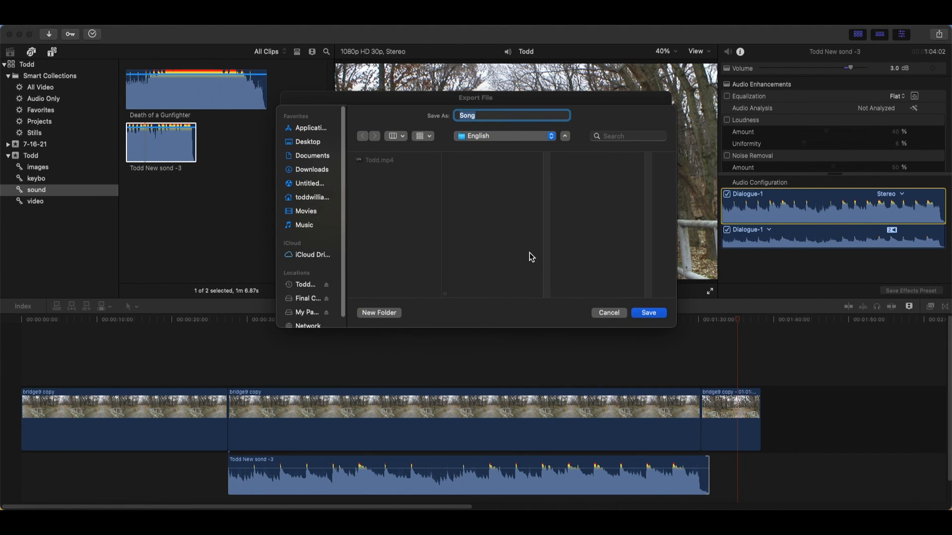
left_click(649, 313)
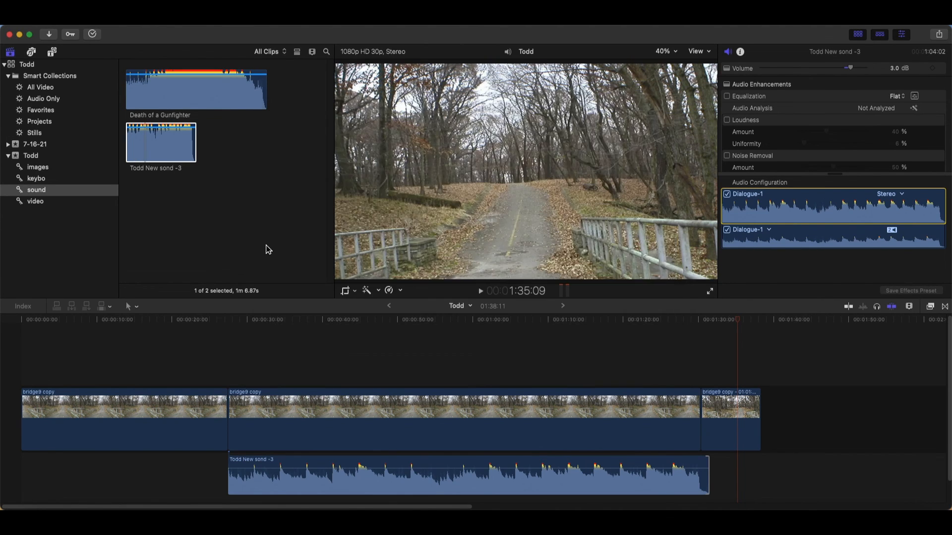
Check the sharing progress of Song.mp4 in the background tasks, then close their window
left_click(93, 34)
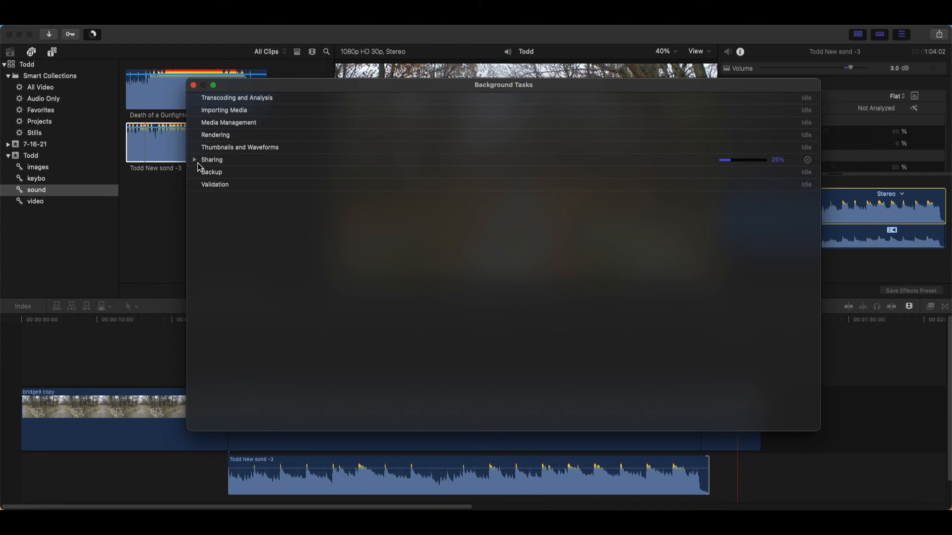
left_click(195, 160)
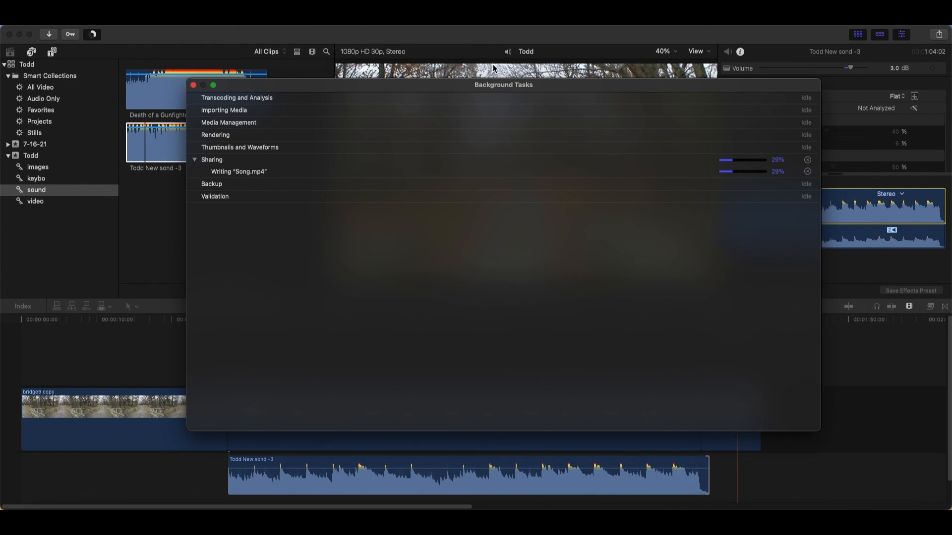
left_click_drag(567, 87, 618, 84)
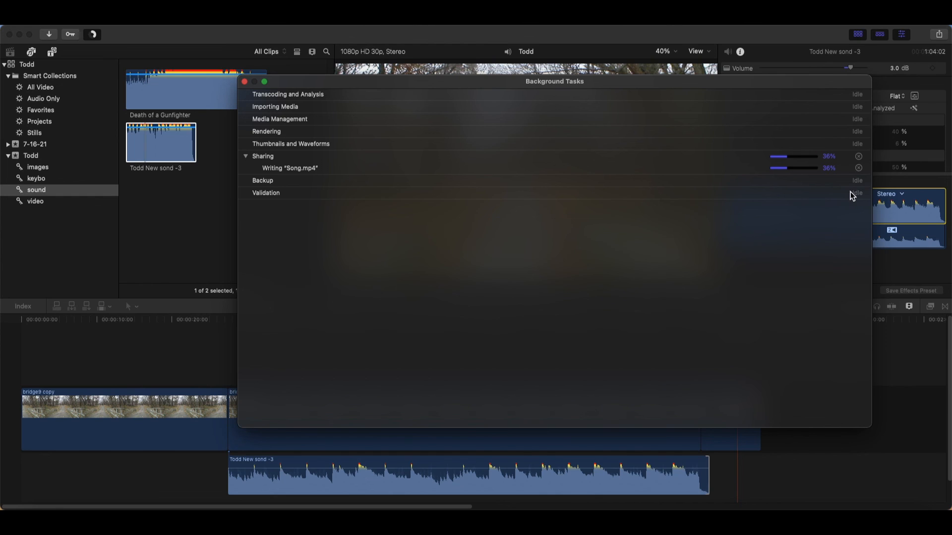
left_click(245, 82)
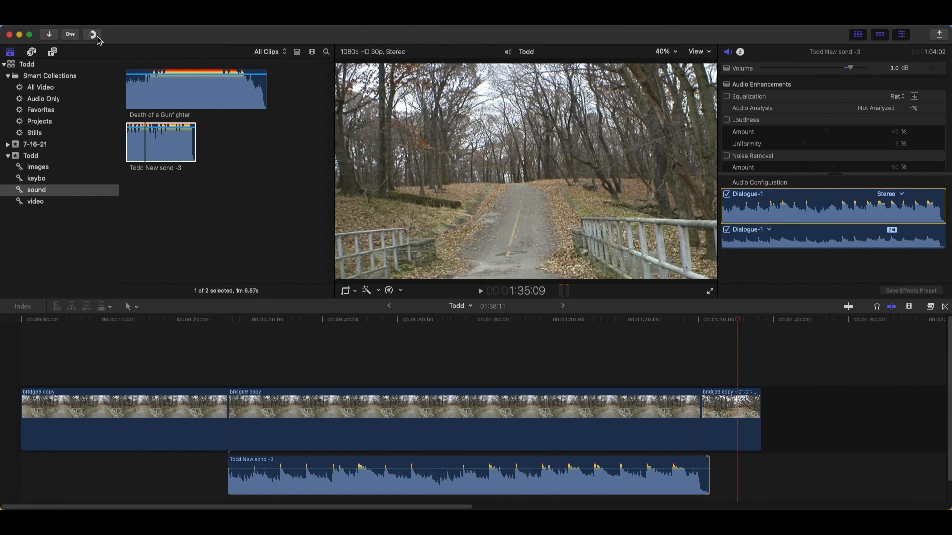